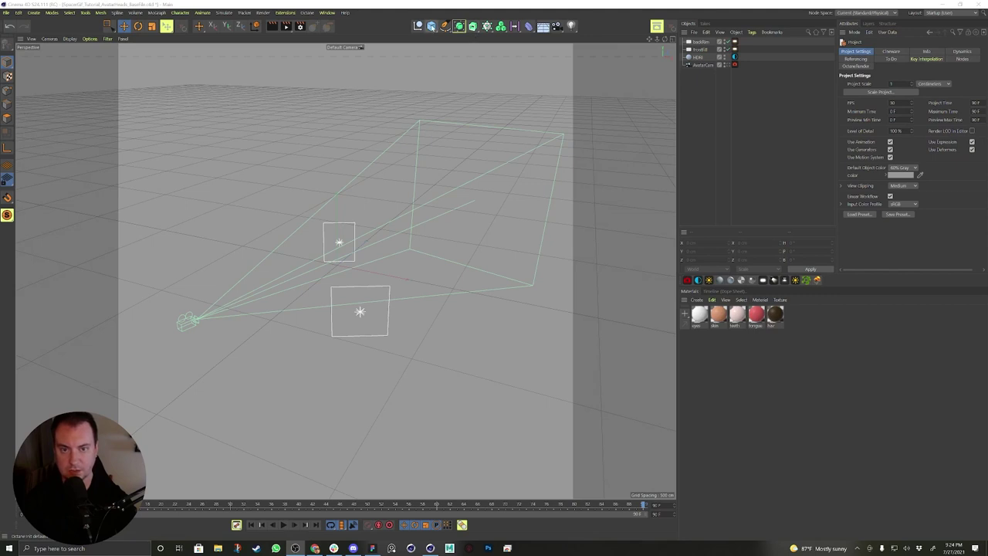
Add a sphere primitive to the scene and set its type to Hexahedron.
click(431, 26)
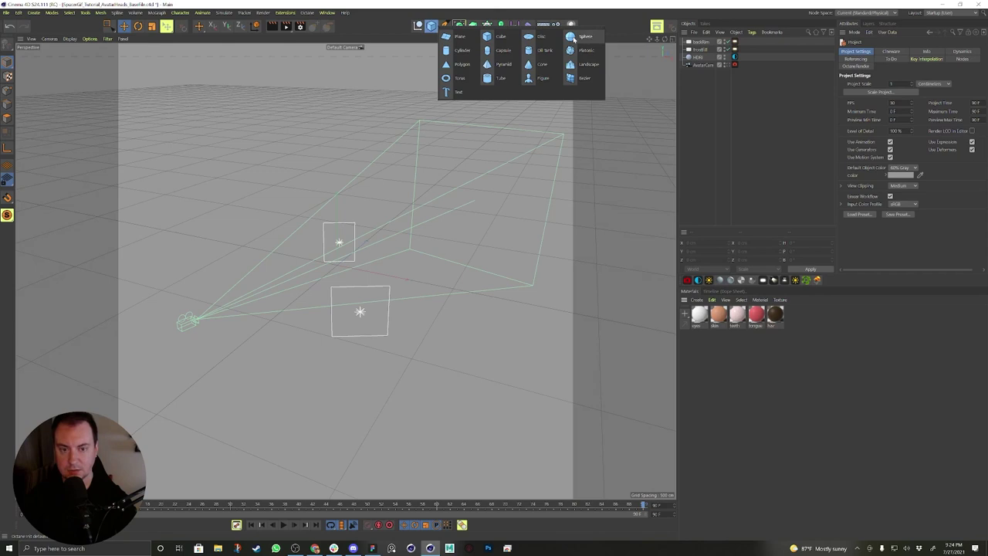
click(572, 39)
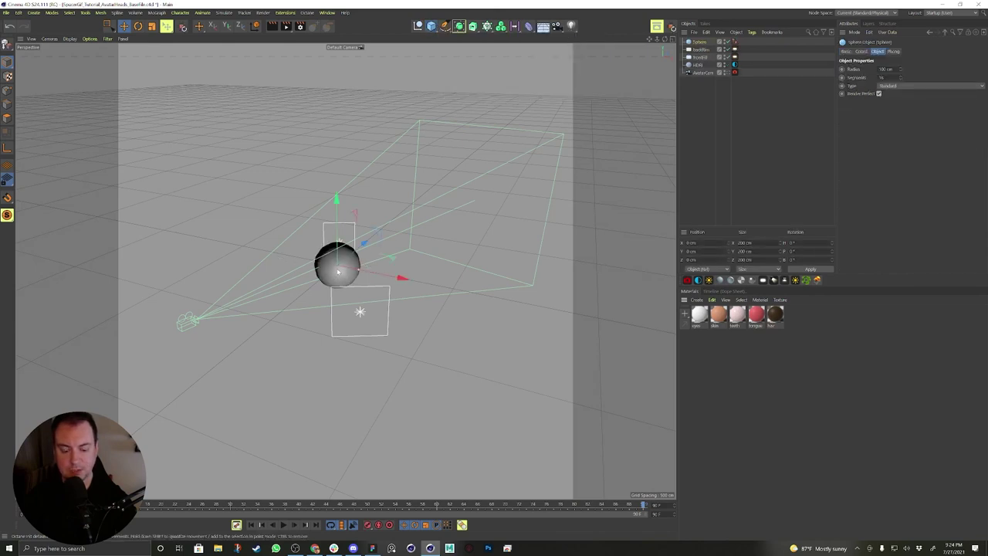
alt+drag(337, 272, 388, 245)
scroll(380, 269, up, 4)
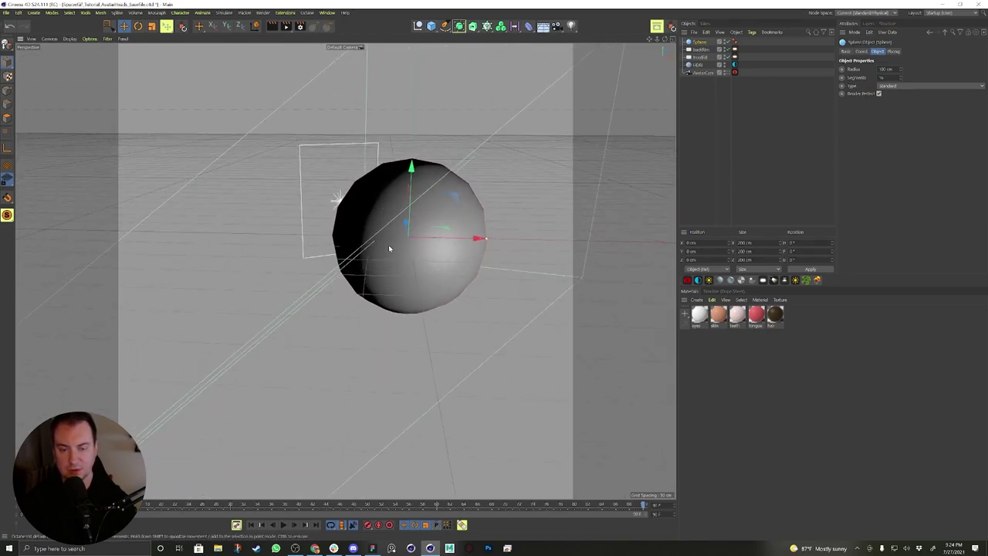
click(899, 87)
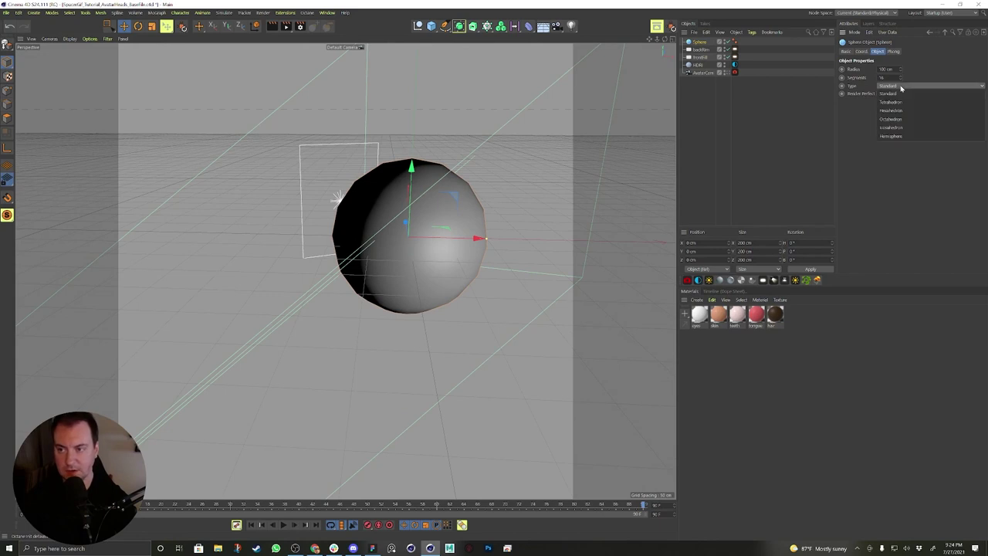
click(892, 110)
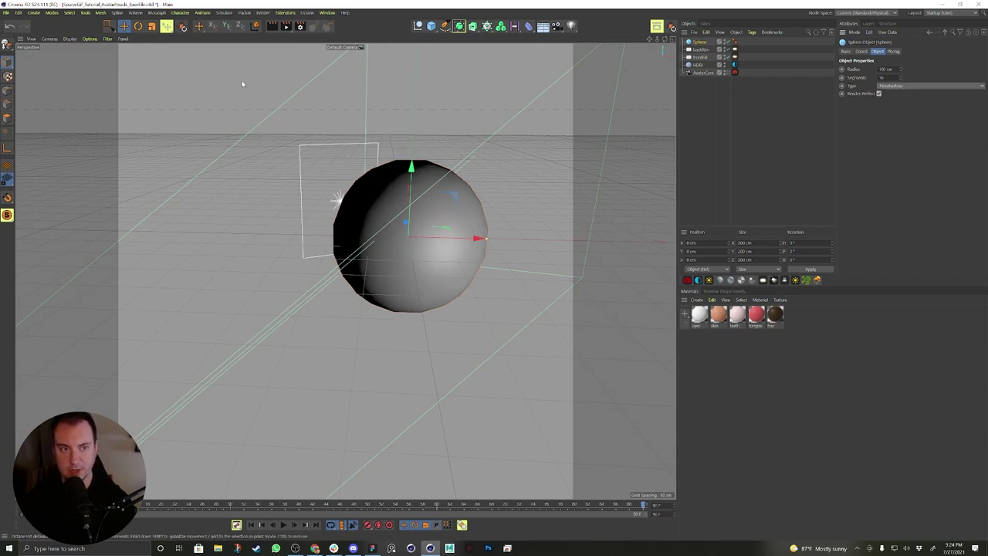
Display the viewport in Gouraud Shading (Lines) to examine the sphere's polygon layout.
click(69, 39)
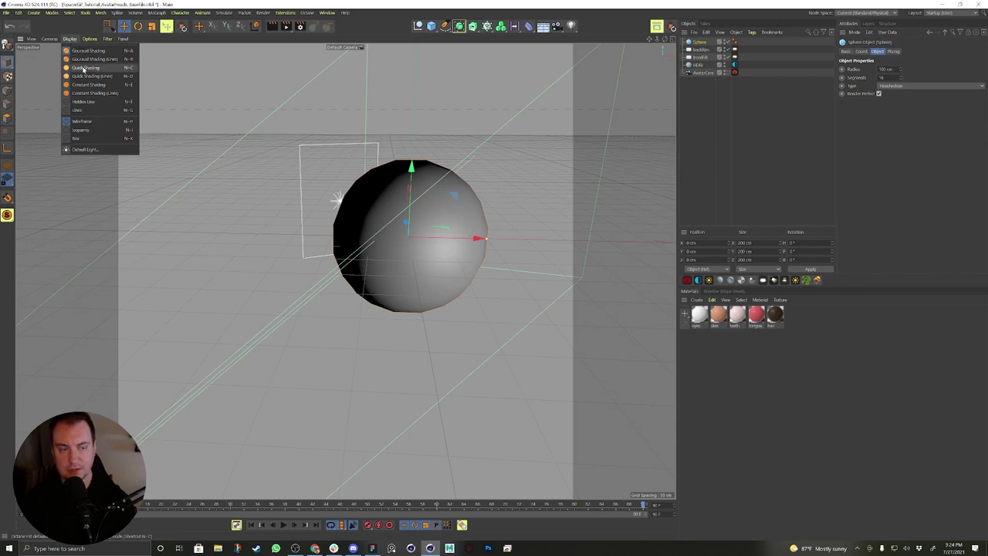
click(81, 60)
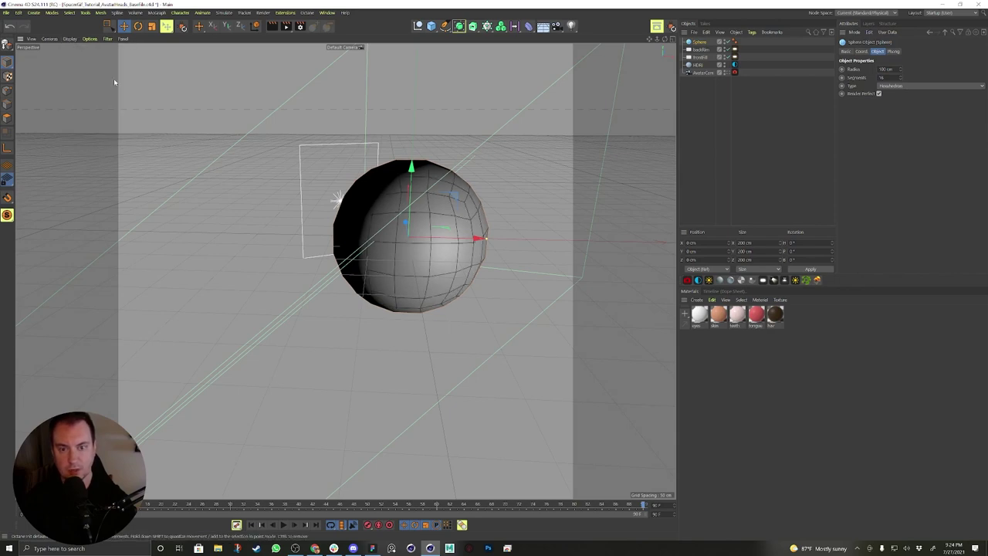
mouse_move(426, 208)
alt+mouse_down()
mouse_move(471, 215)
mouse_move(455, 228)
mouse_move(413, 158)
alt+mouse_up()
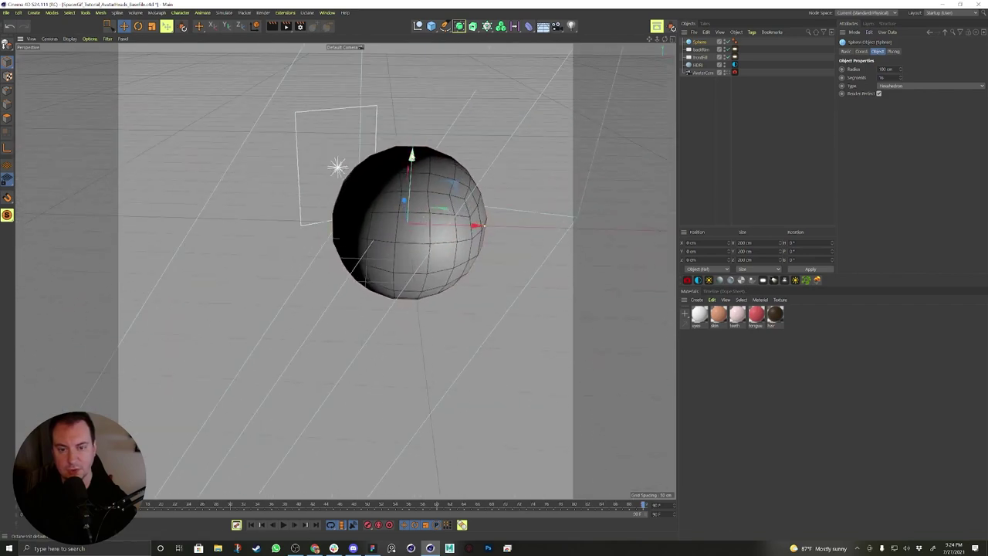
Set the viewport display to Quick Shading for even lighting on the sphere.
click(69, 38)
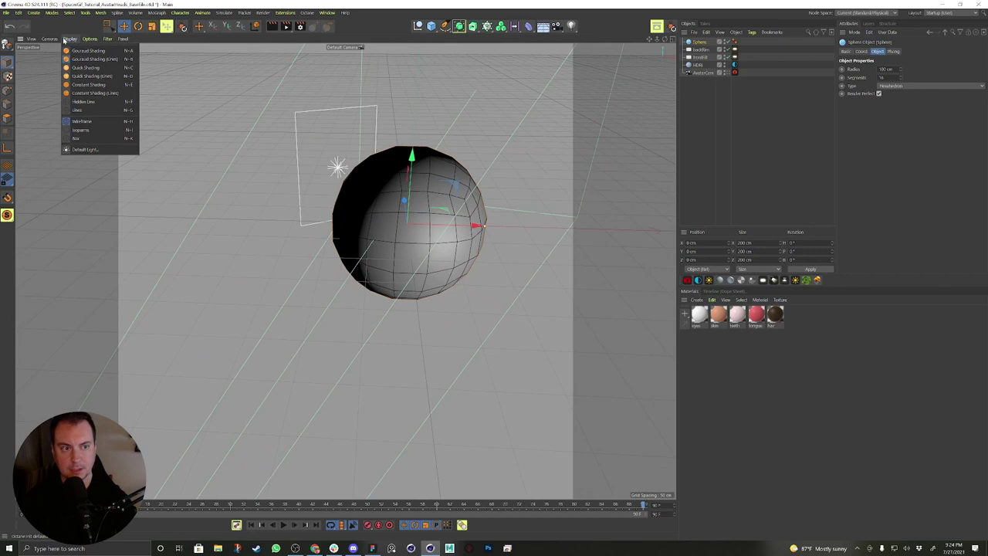
click(91, 69)
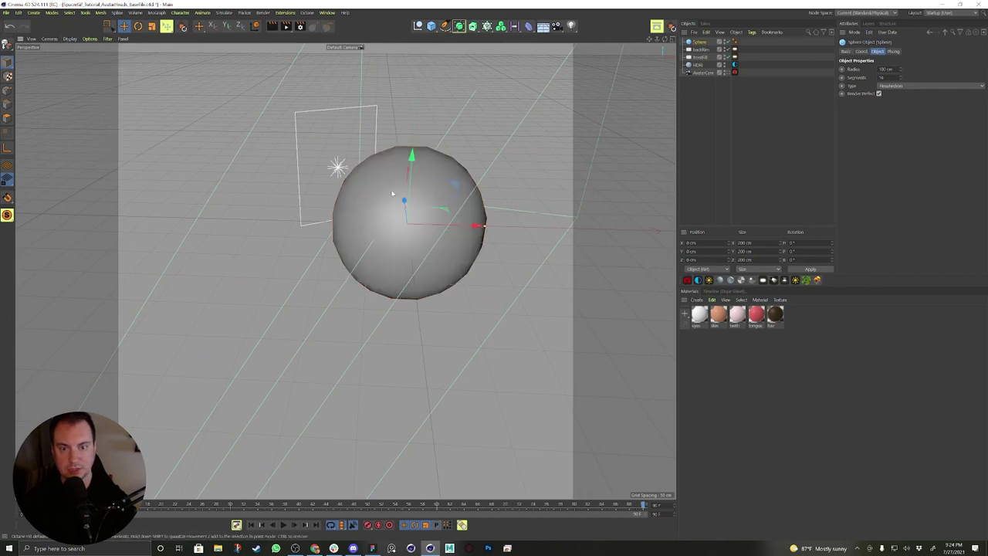
mouse_move(400, 205)
alt+mouse_down()
mouse_move(409, 193)
mouse_move(405, 205)
alt+mouse_up()
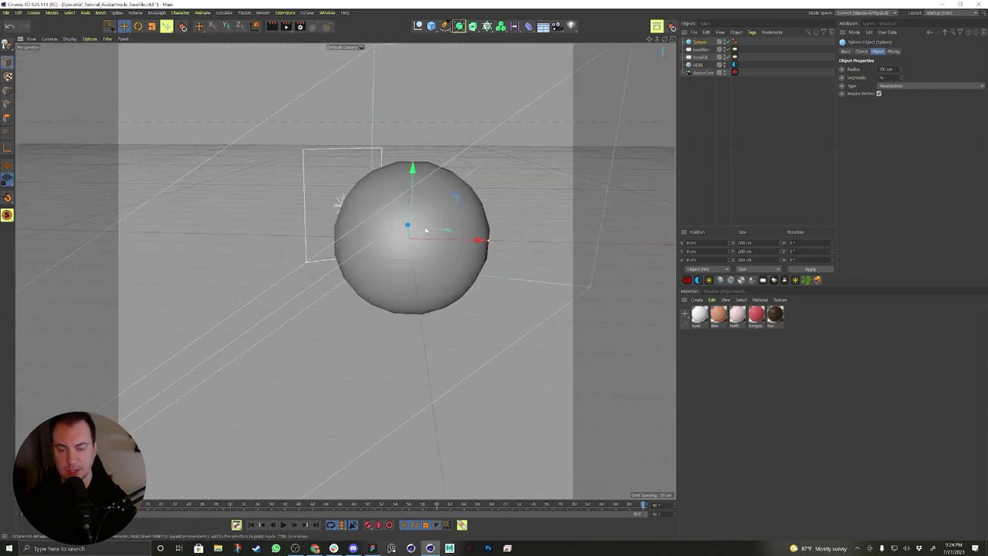
mouse_move(442, 242)
alt+mouse_down()
mouse_move(443, 254)
mouse_move(440, 243)
alt+mouse_up()
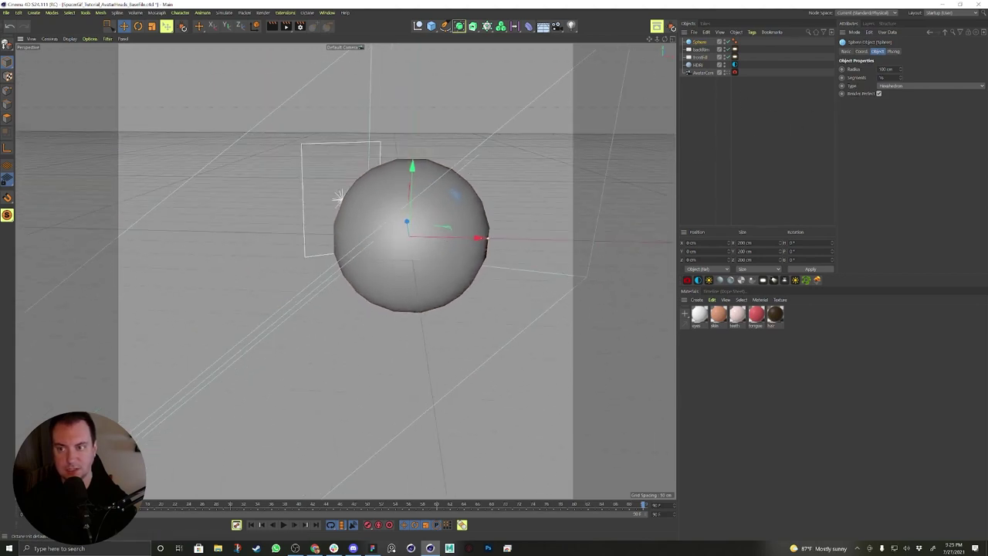
Make the sphere editable and scale it into an egg-shaped head about 139 cm wide, 173 cm high and 134 cm deep.
click(4, 44)
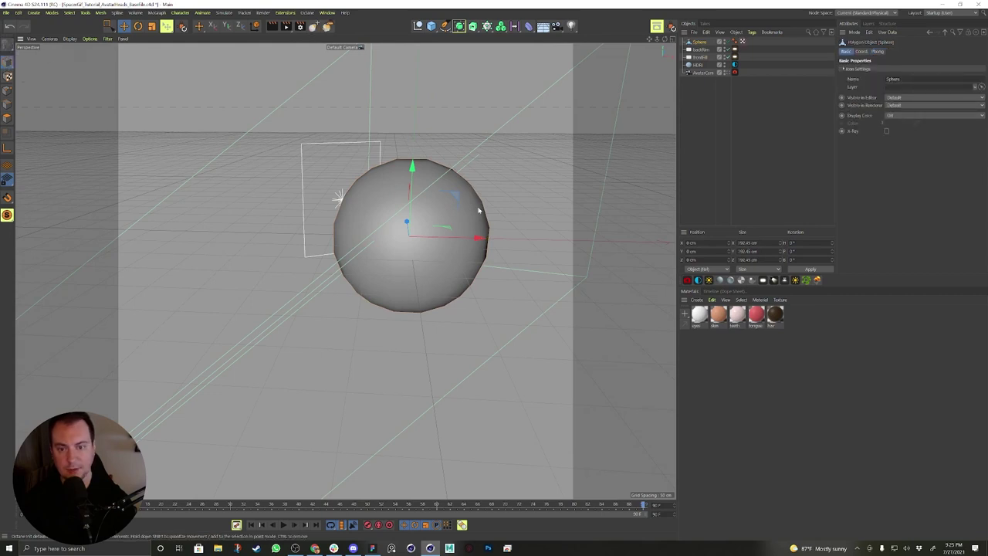
key(t)
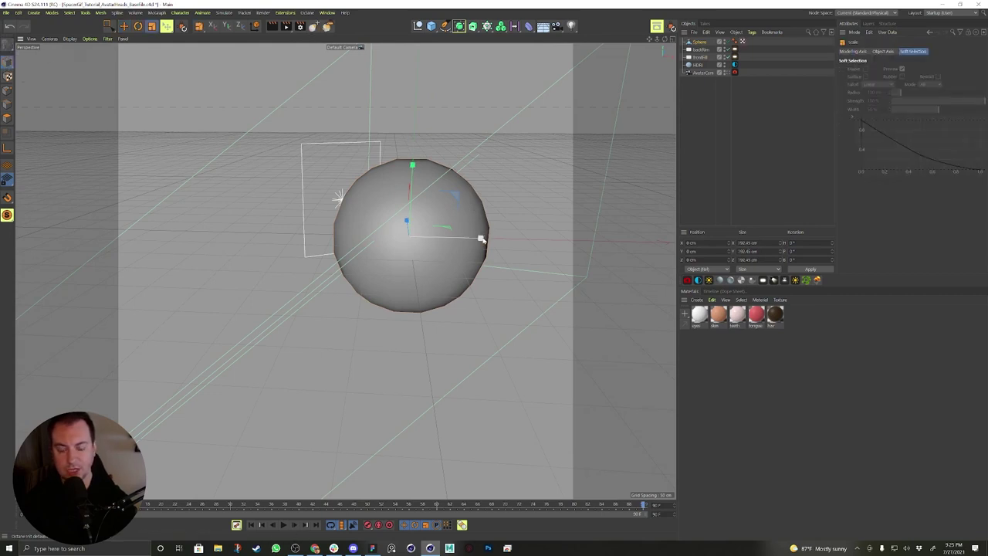
drag(480, 239, 501, 260)
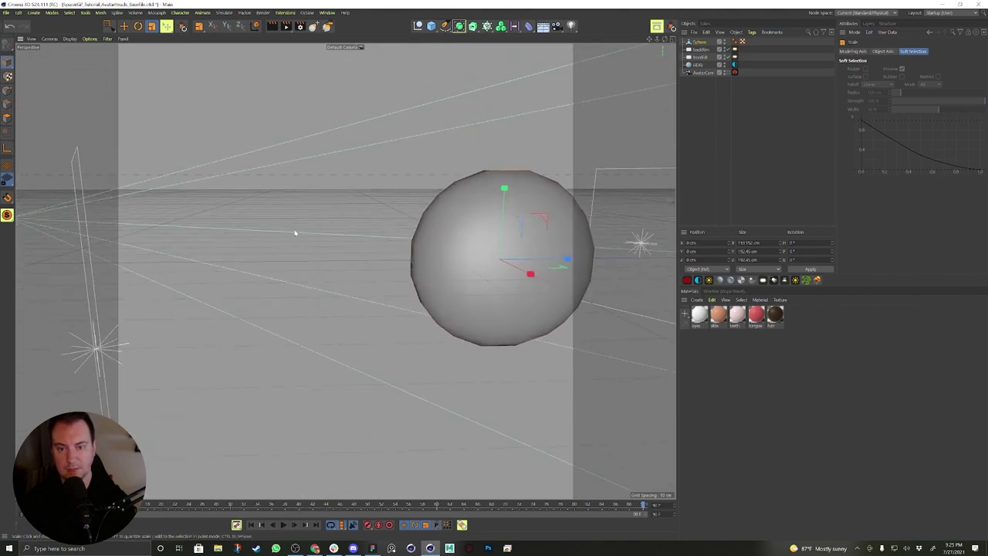
alt+drag(567, 258, 410, 247)
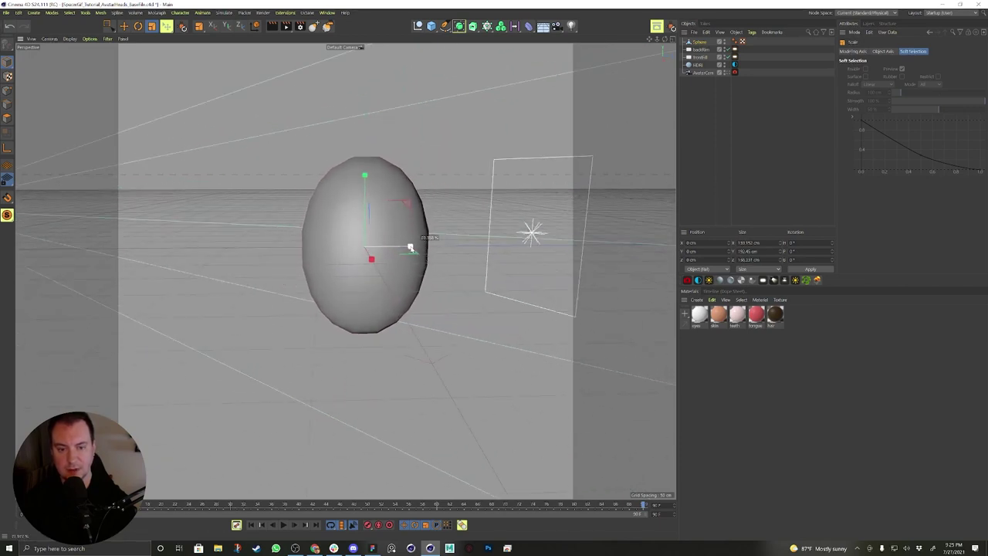
alt+drag(525, 230, 392, 223)
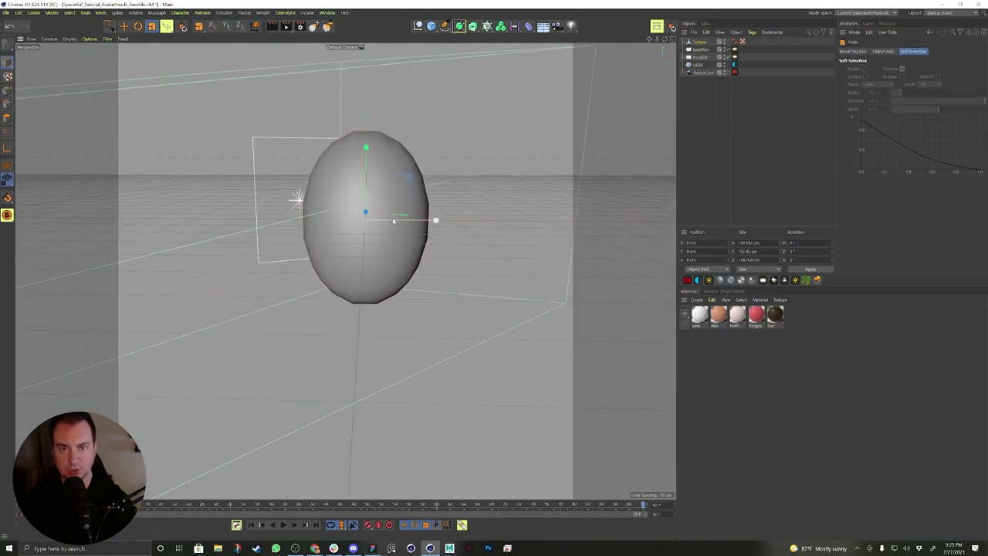
mouse_move(390, 222)
alt+mouse_down()
mouse_move(382, 223)
mouse_move(453, 228)
mouse_move(390, 226)
alt+mouse_up()
drag(342, 151, 342, 159)
alt+drag(376, 199, 377, 234)
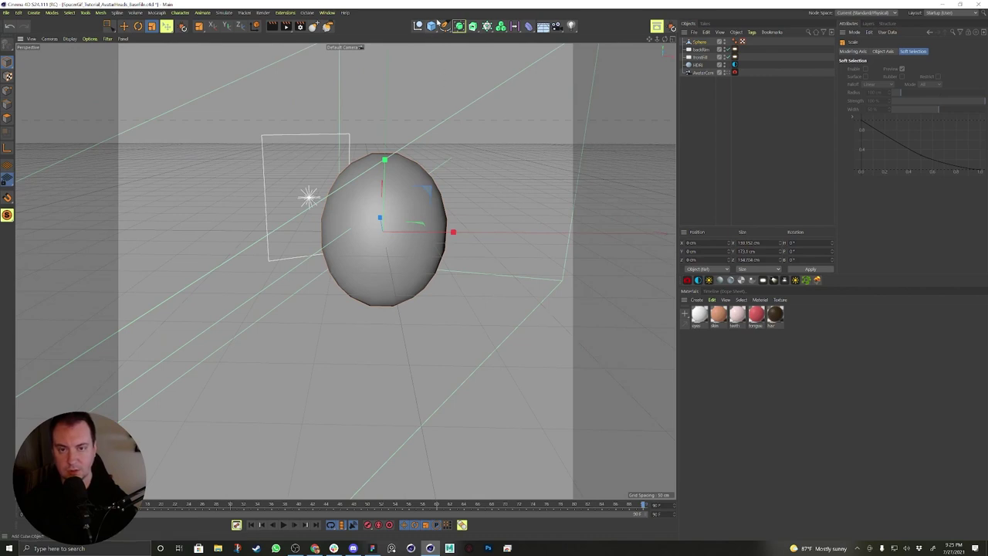
Add a cylinder primitive and rotate its pitch to 90° so that it lies horizontally through the head.
click(432, 26)
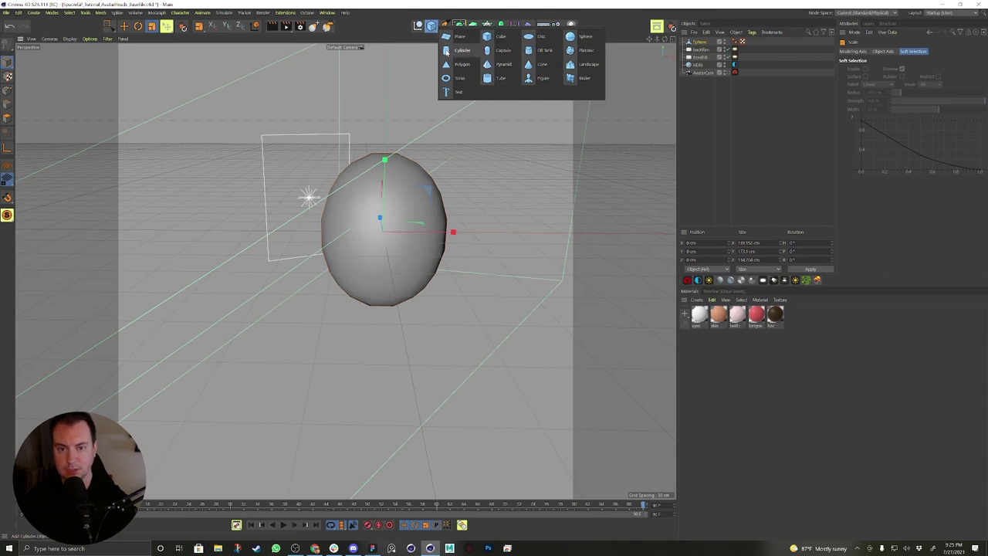
click(446, 51)
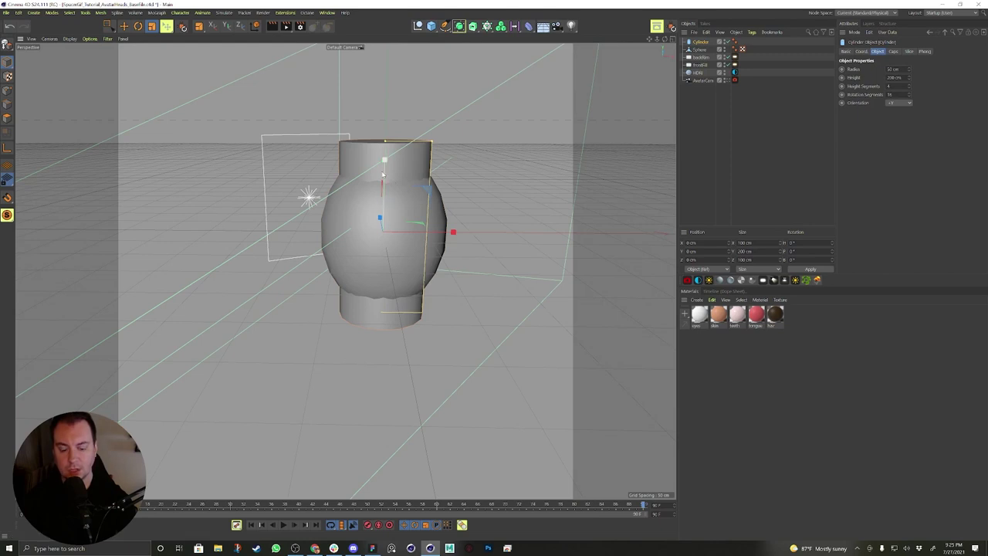
key(r)
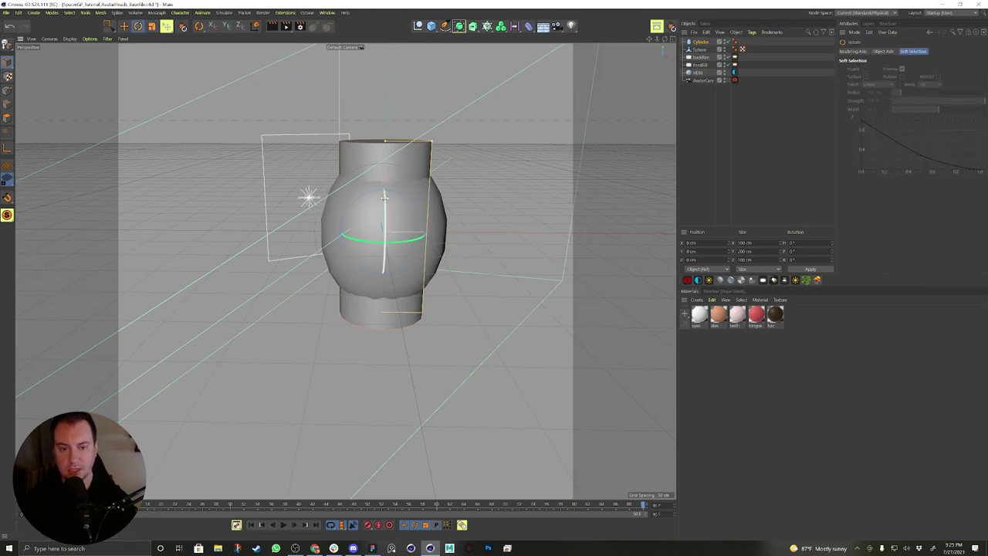
drag(385, 198, 437, 256)
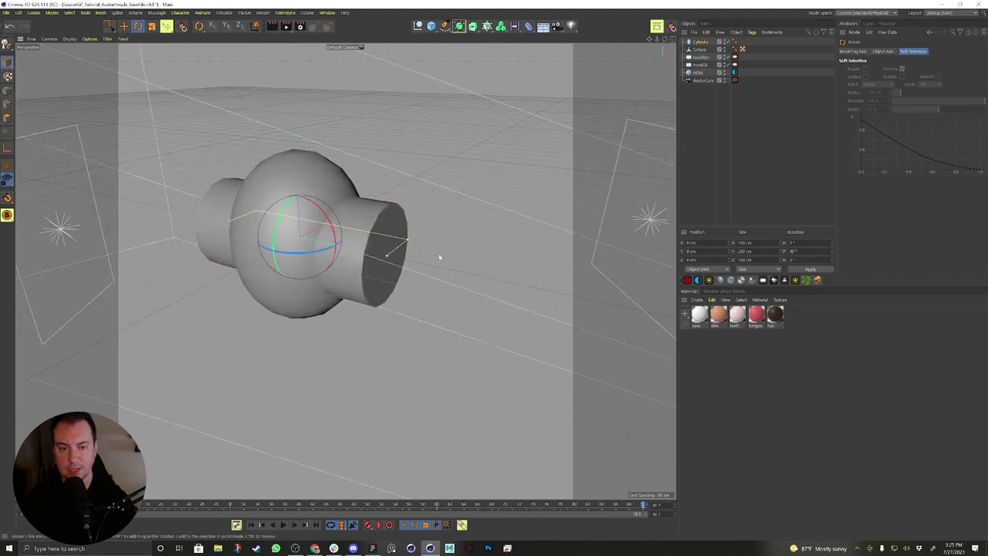
Shrink the cylinder into a disc about 53 cm across and 11 cm thick, positioned at the side of the head as an ear.
key(e)
drag(333, 222, 318, 249)
drag(368, 276, 239, 273)
key(t)
mouse_move(294, 246)
alt+mouse_down()
mouse_move(253, 222)
mouse_move(308, 259)
alt+mouse_up()
key(e)
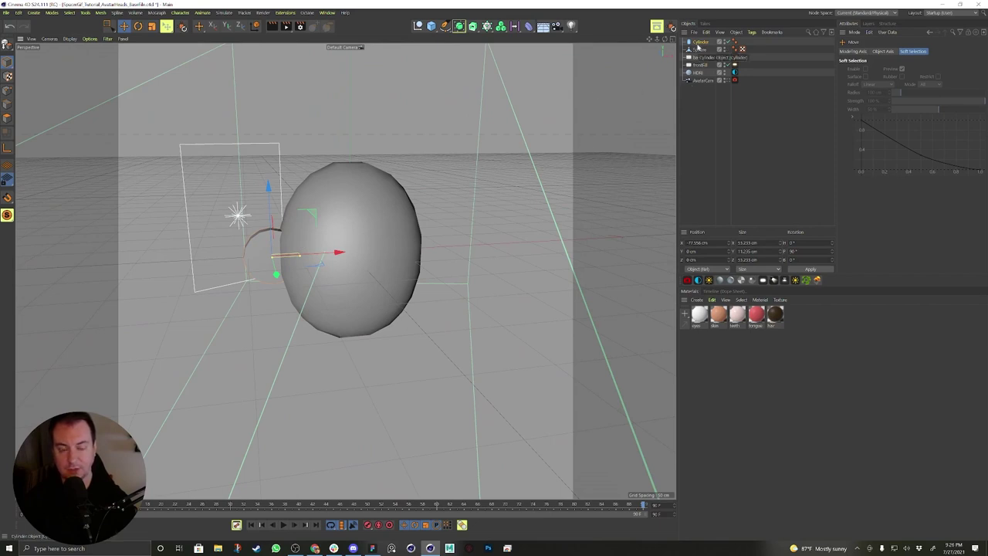
Add a Symmetry object and nest the ear cylinder inside it to mirror the ear across the head.
click(459, 26)
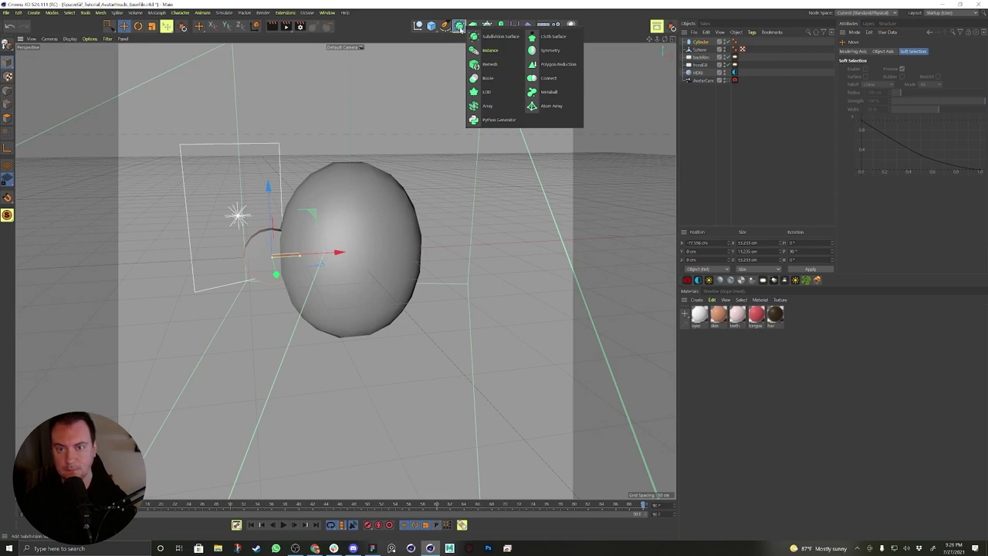
click(550, 51)
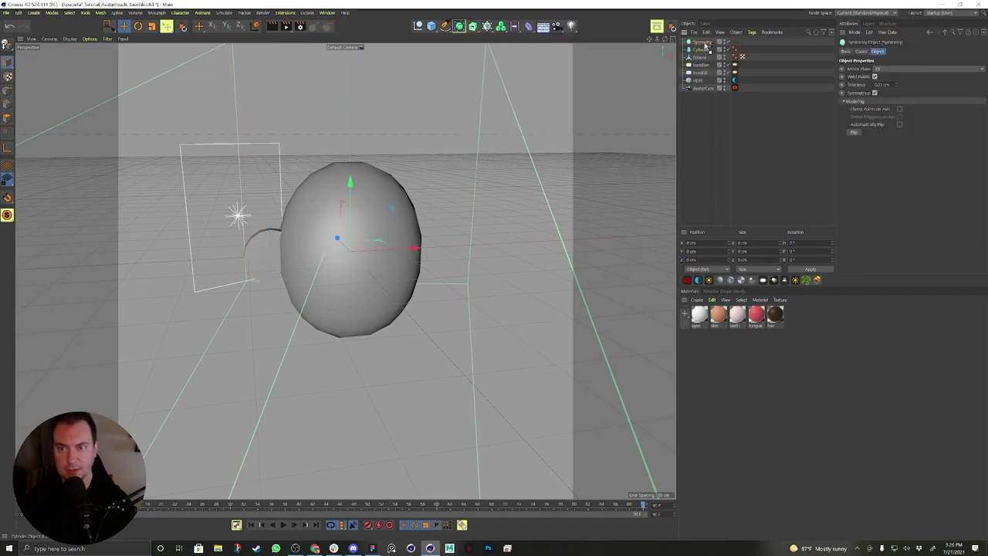
drag(702, 49, 705, 44)
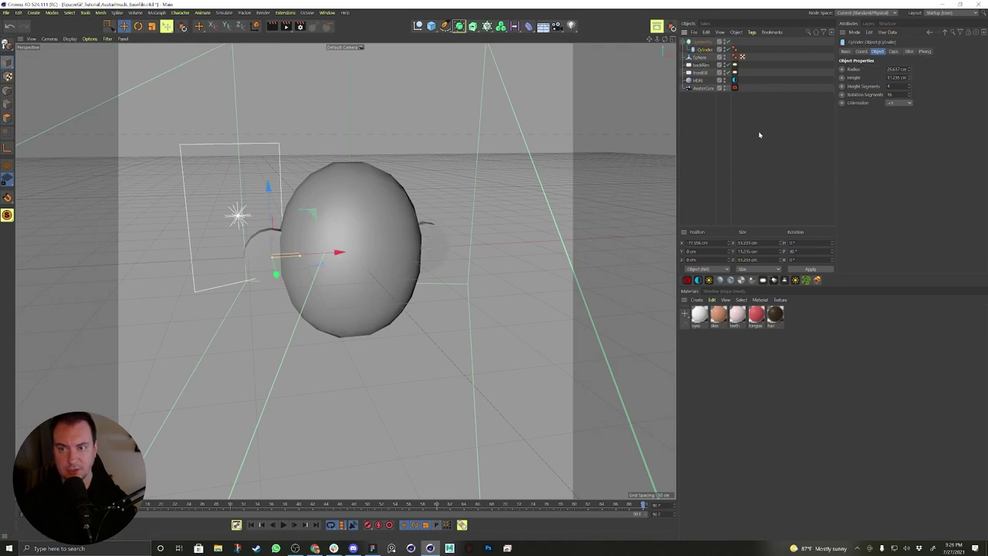
Angle the ear cylinder to a bank of about -16° and nudge it closer to the head, to X about -75 cm.
alt+drag(360, 264, 396, 255)
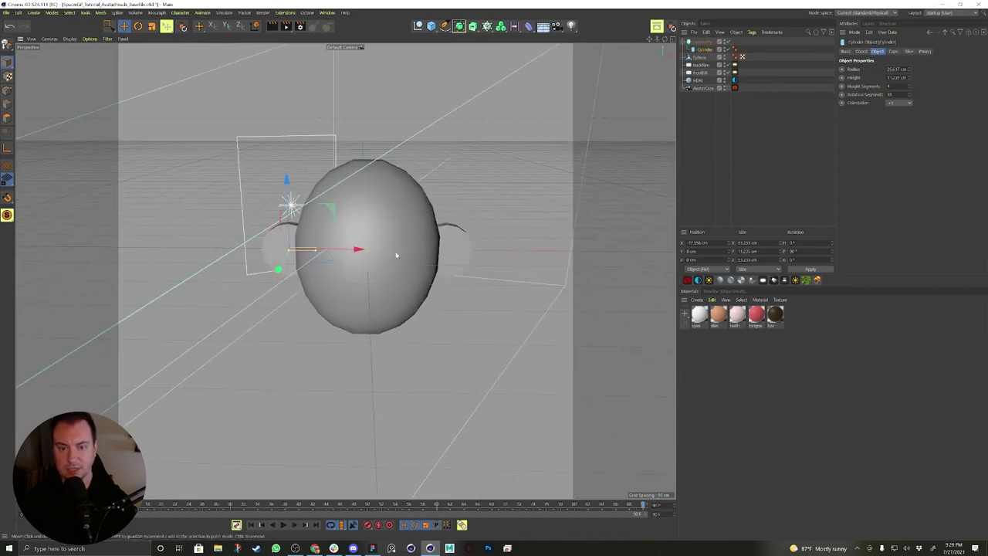
alt+drag(336, 231, 416, 240)
key(r)
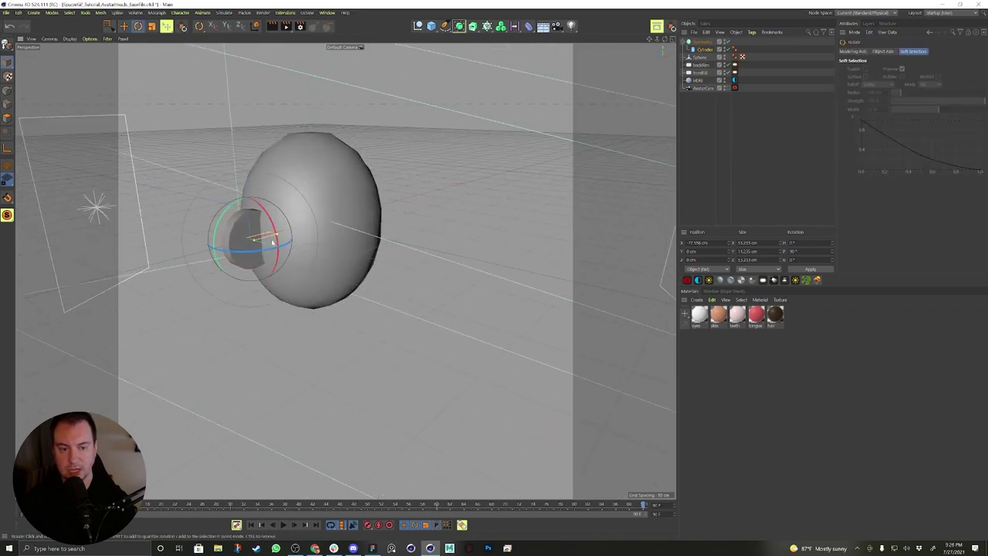
drag(268, 253, 241, 252)
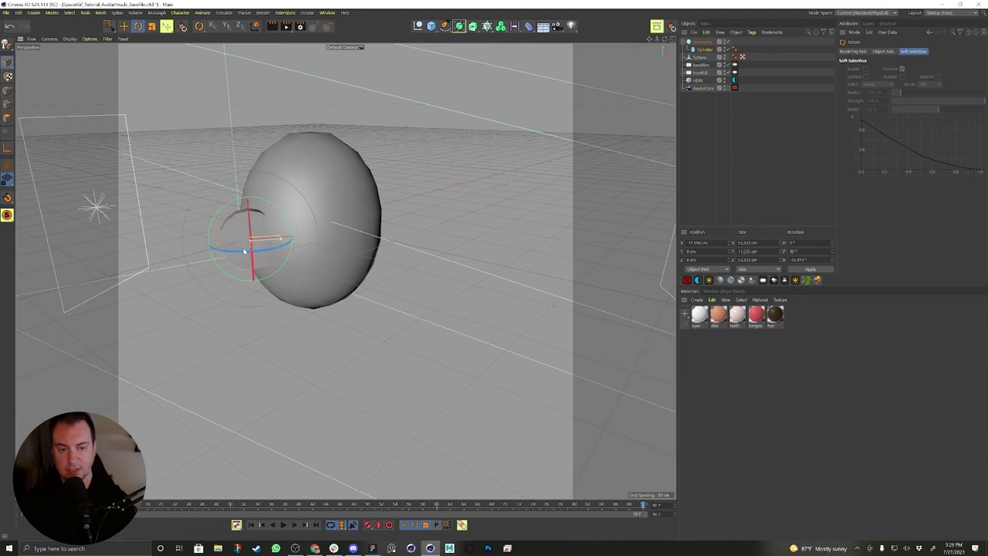
alt+drag(344, 225, 316, 227)
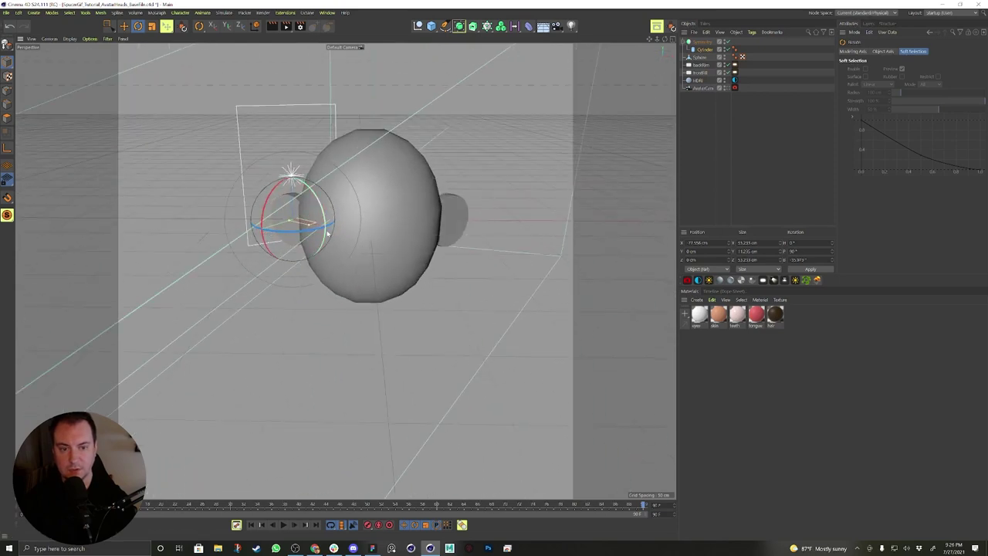
key(e)
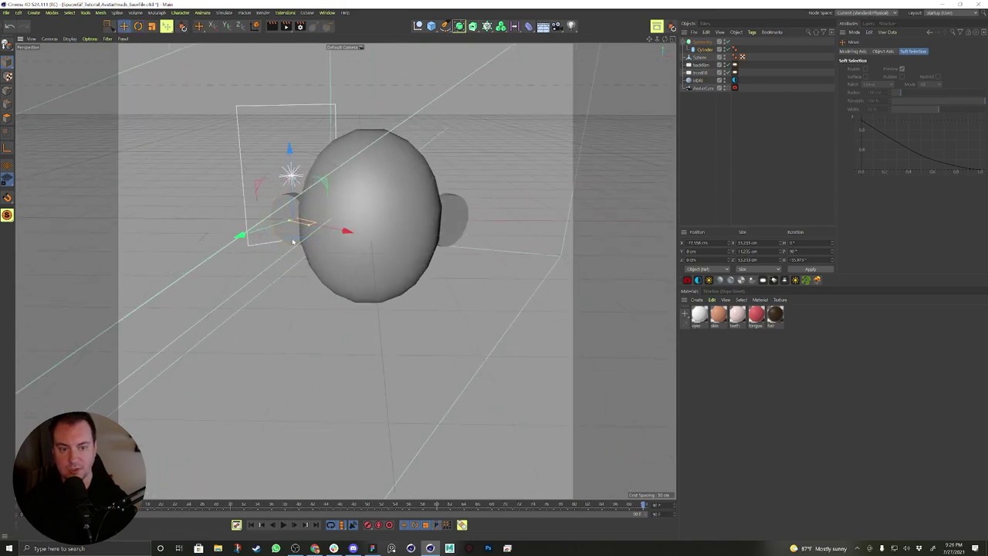
drag(296, 238, 337, 222)
scroll(269, 206, up, 6)
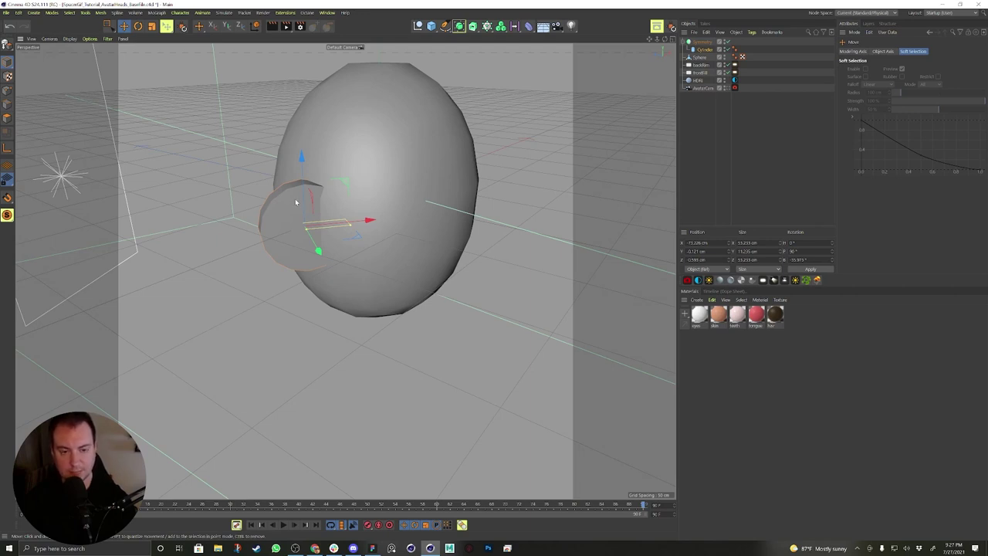
Make the ear cylinder editable and set the viewport display to Quick Shading (Lines).
click(6, 45)
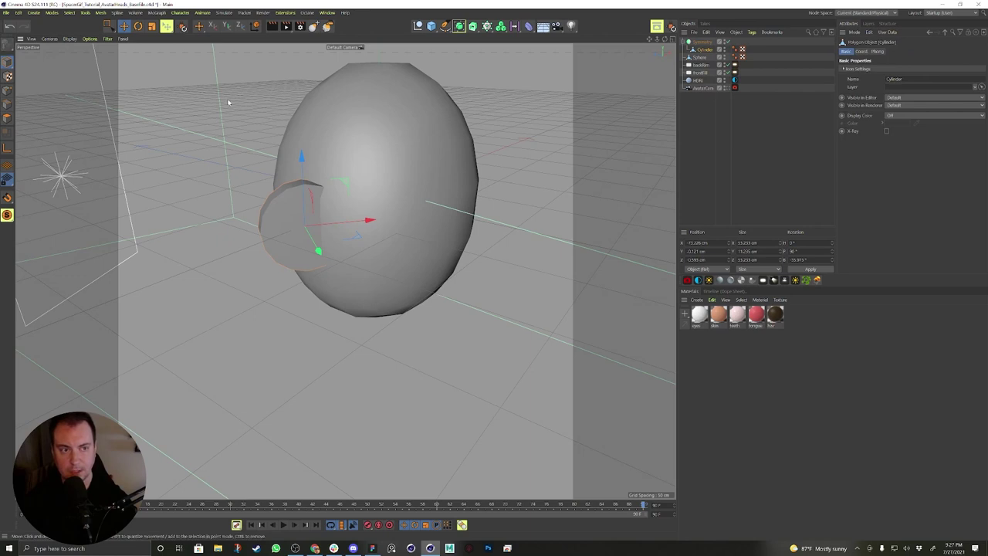
click(69, 39)
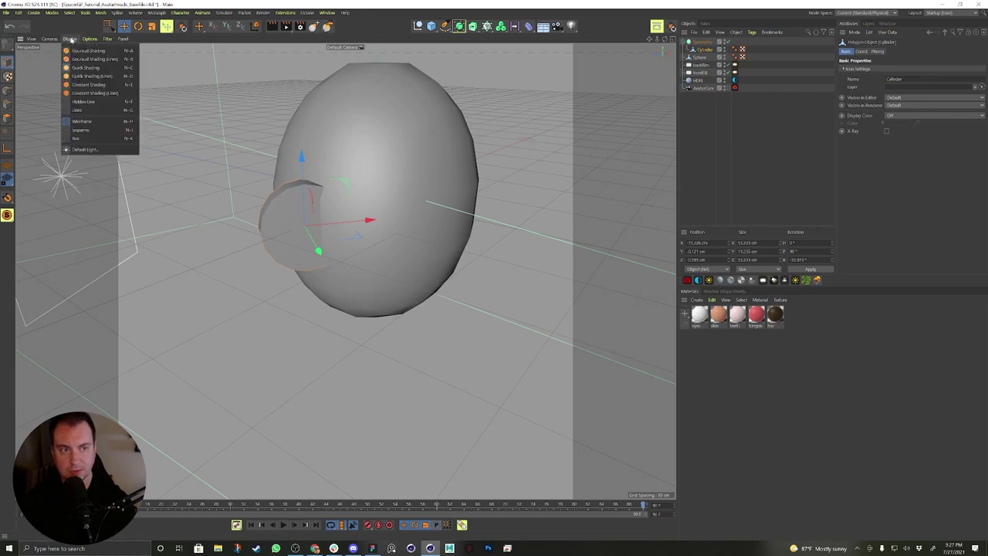
click(100, 77)
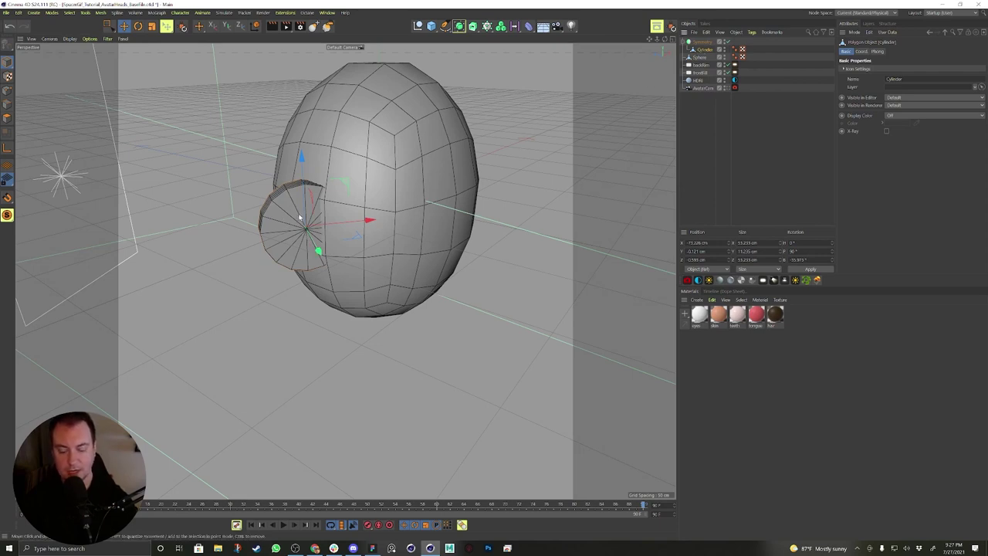
Cut two concentric edge loops into the outer face of the ear disc, the inner one at about 53% offset.
key(m)
key(l)
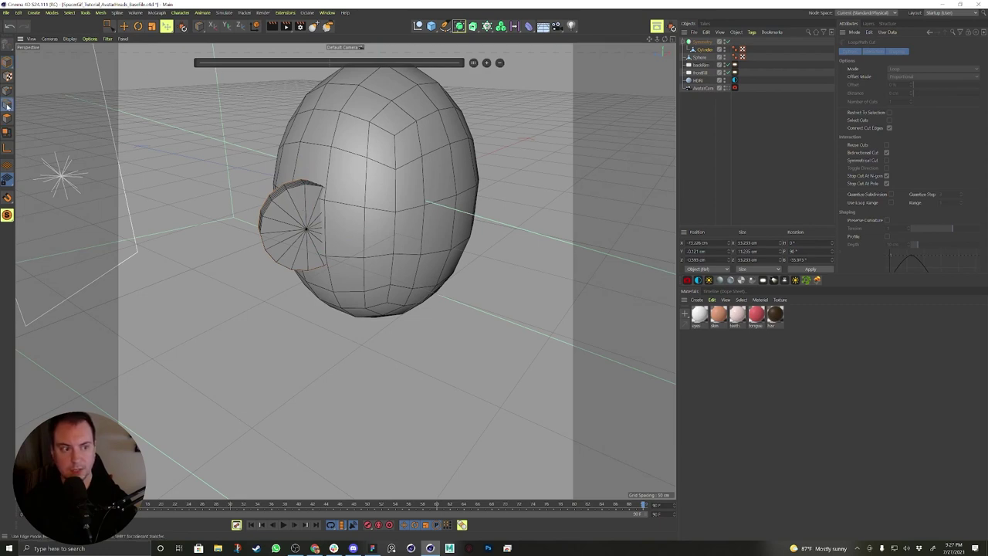
click(7, 106)
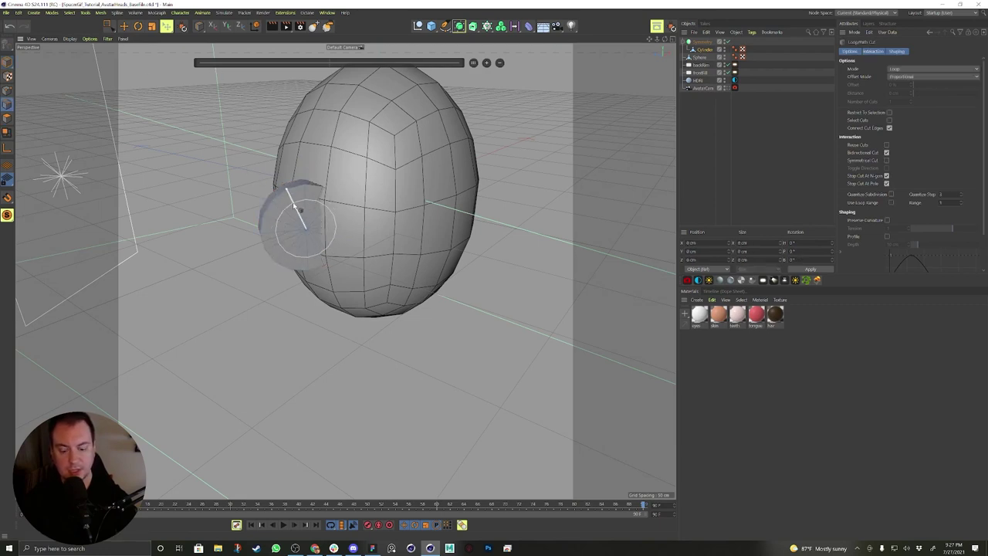
key(m)
key(Escape)
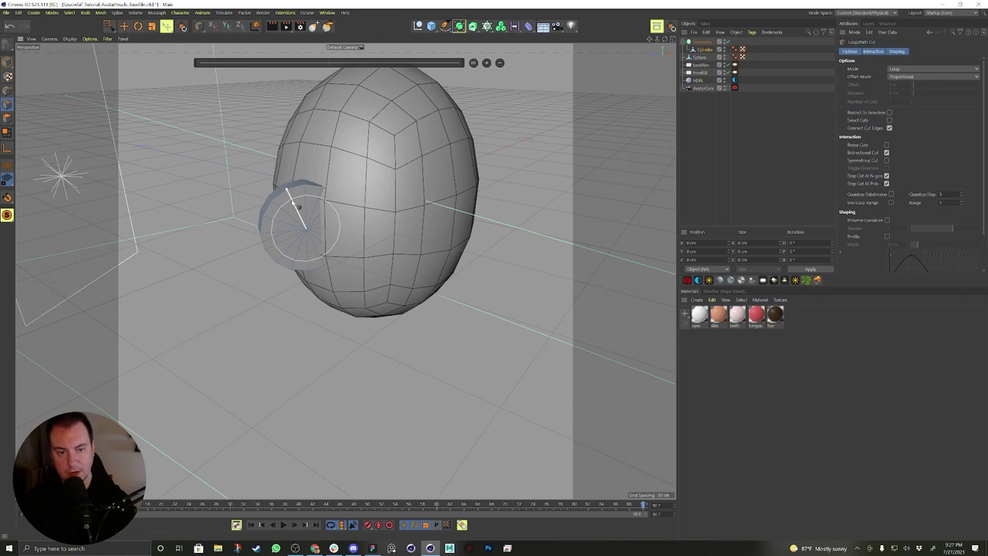
click(299, 207)
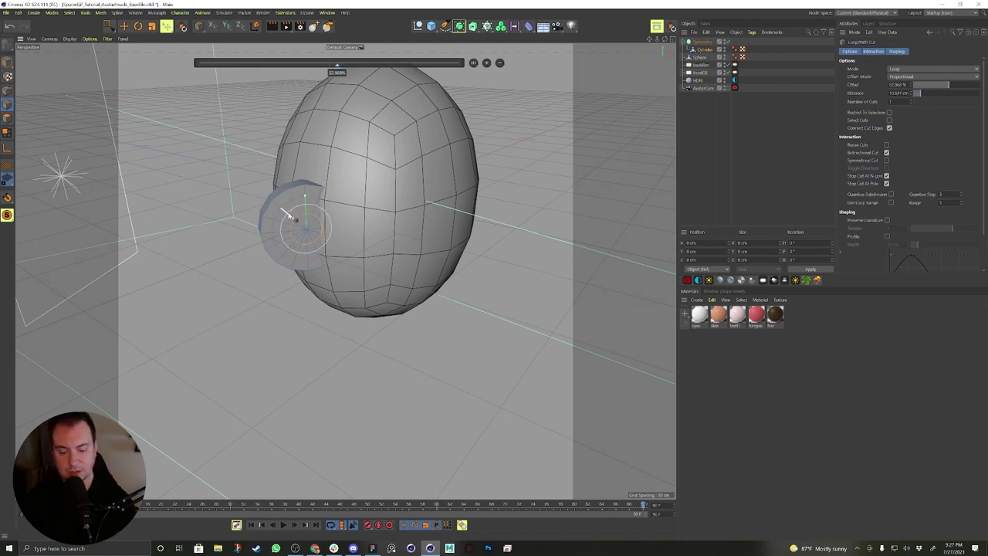
click(290, 215)
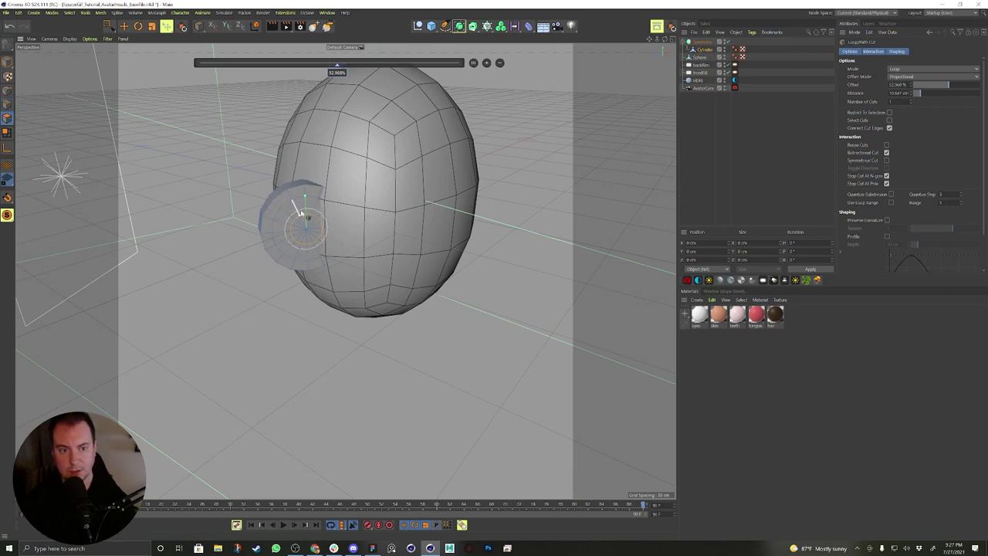
Loop-select the polygon ring between the two cuts and push it into the ear to Y about 1.9 cm.
key(u)
key(l)
key(u)
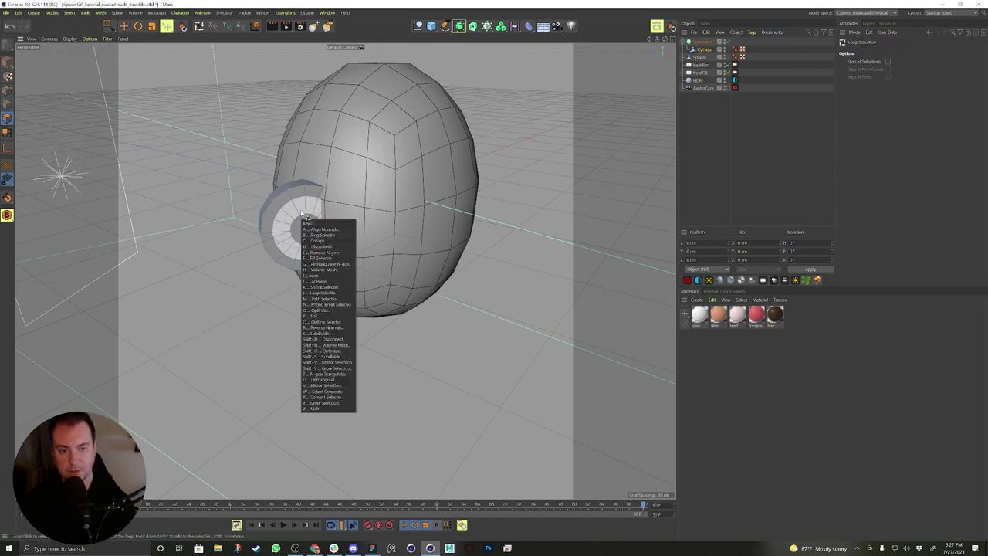
key(l)
click(307, 240)
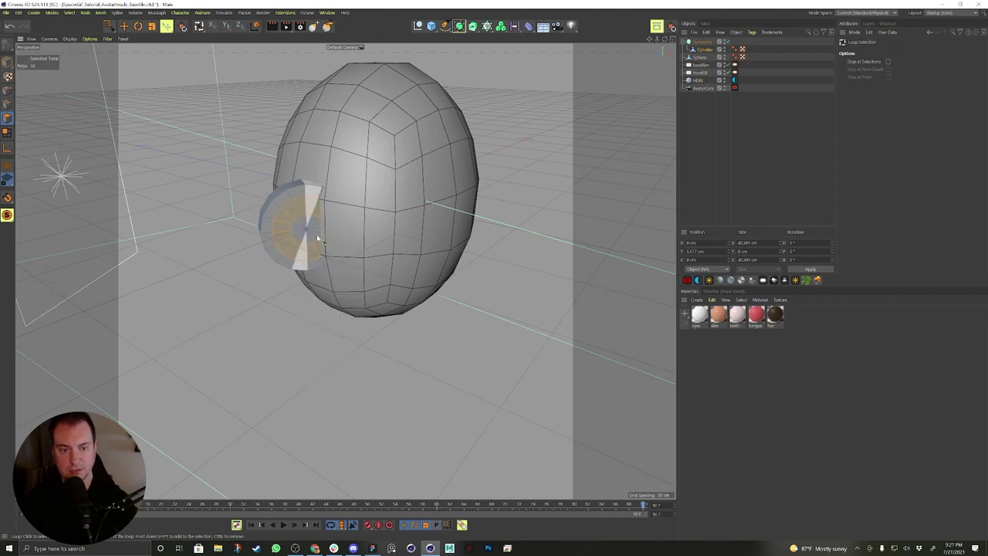
alt+drag(306, 241, 386, 239)
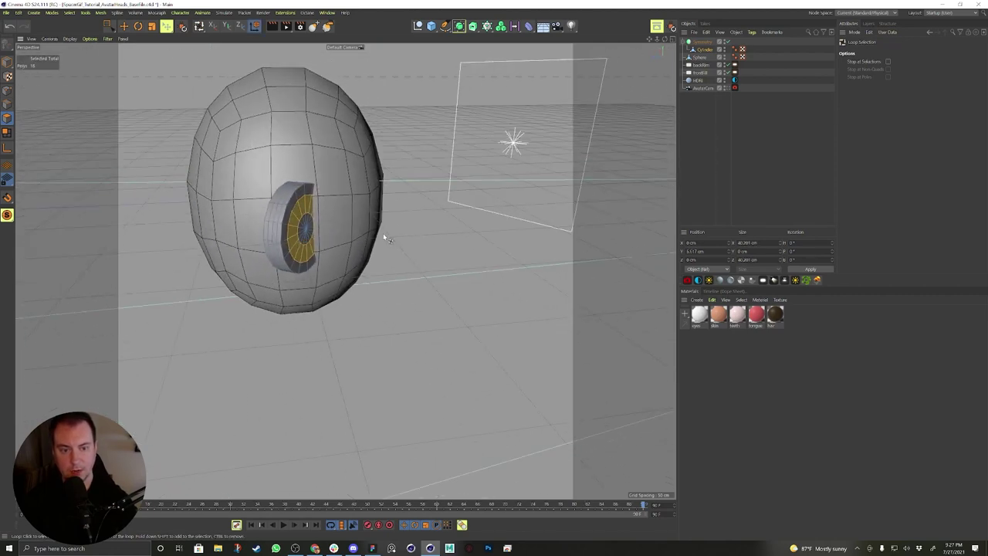
key(e)
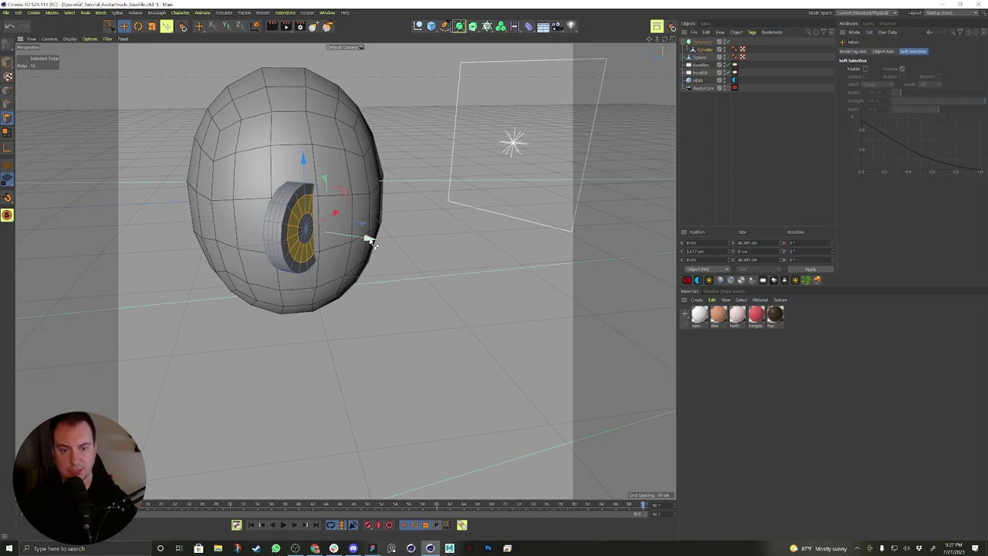
drag(370, 243, 366, 240)
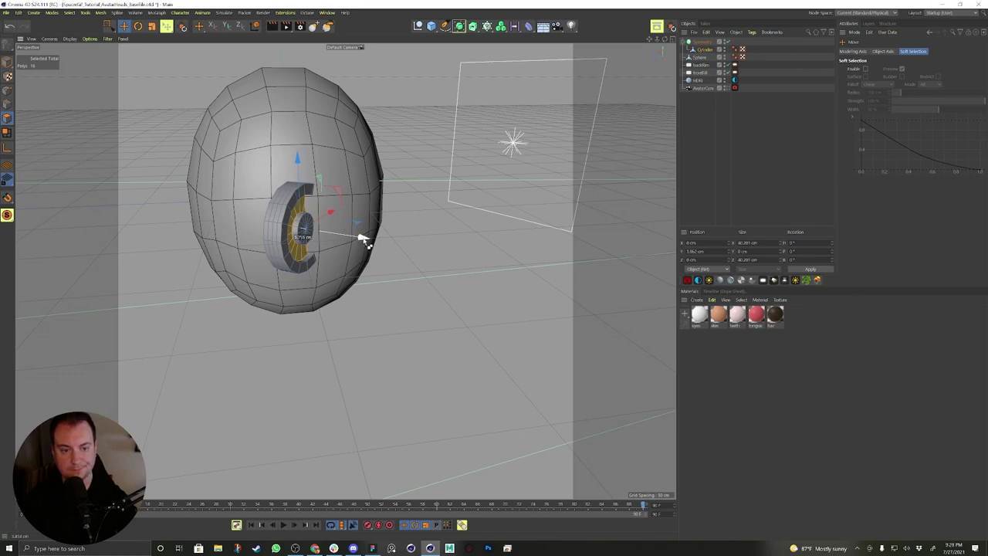
Add a Capsule primitive and rotate it so that its rounded end points forward out of the face.
alt+drag(337, 234, 333, 199)
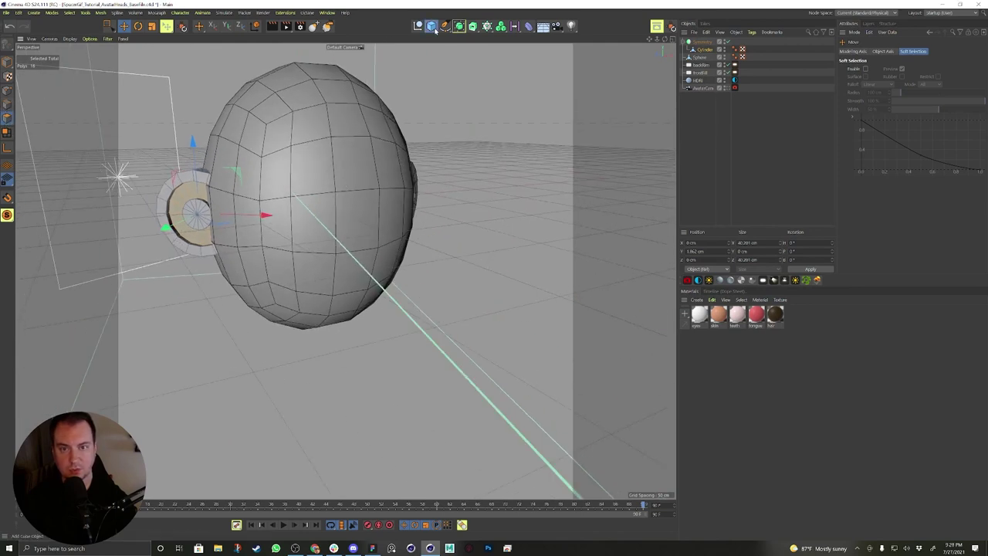
drag(435, 29, 509, 54)
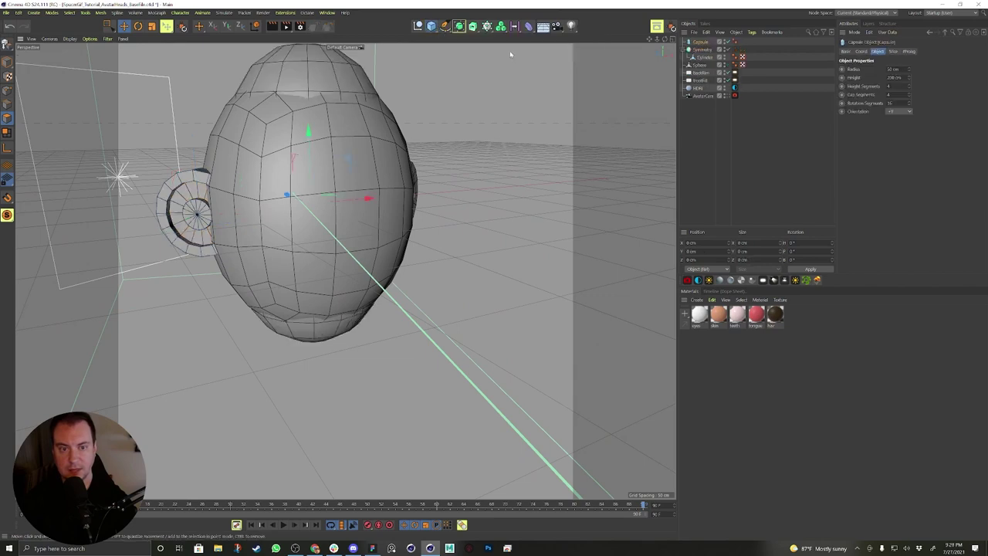
key(r)
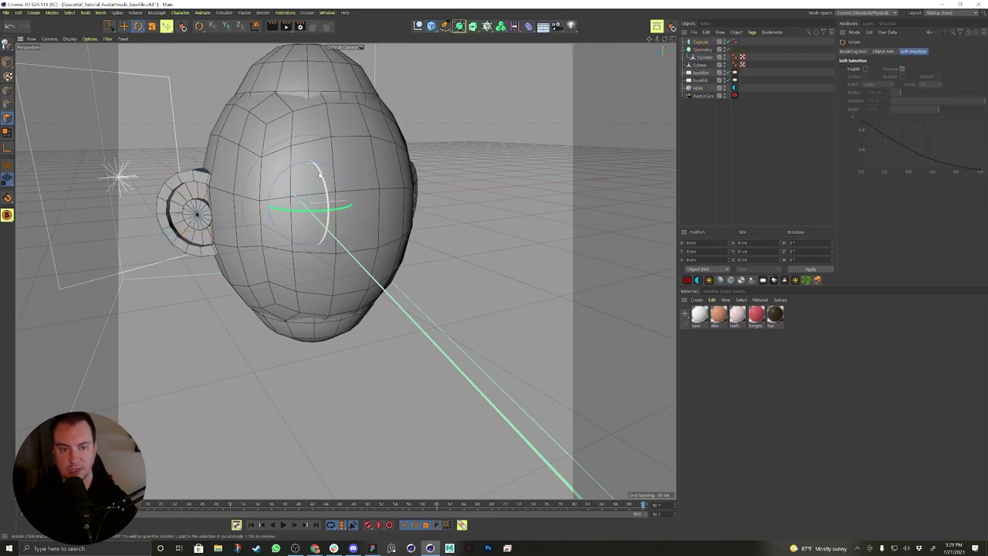
drag(328, 186, 333, 257)
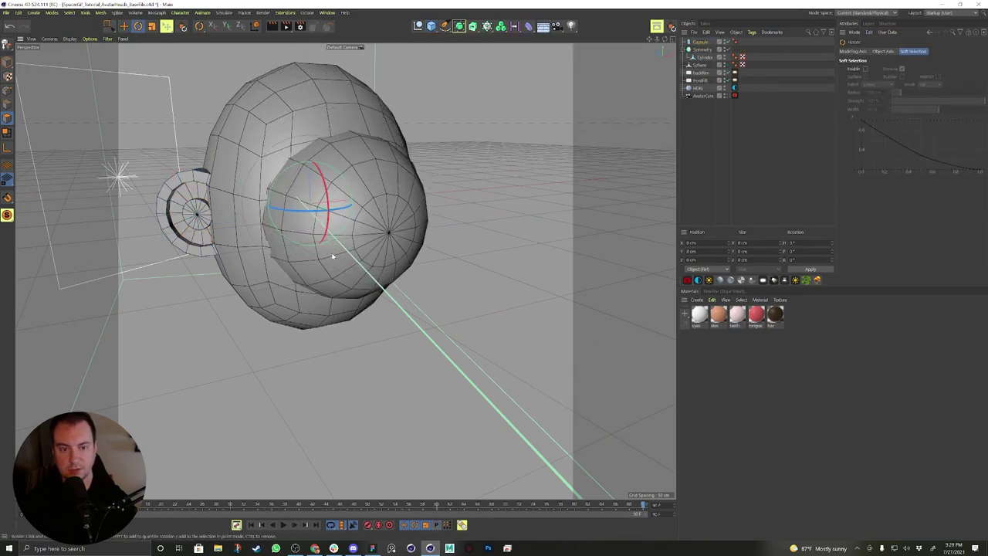
Move the capsule forward to the front of the face and scale it down uniformly into a small nose.
key(e)
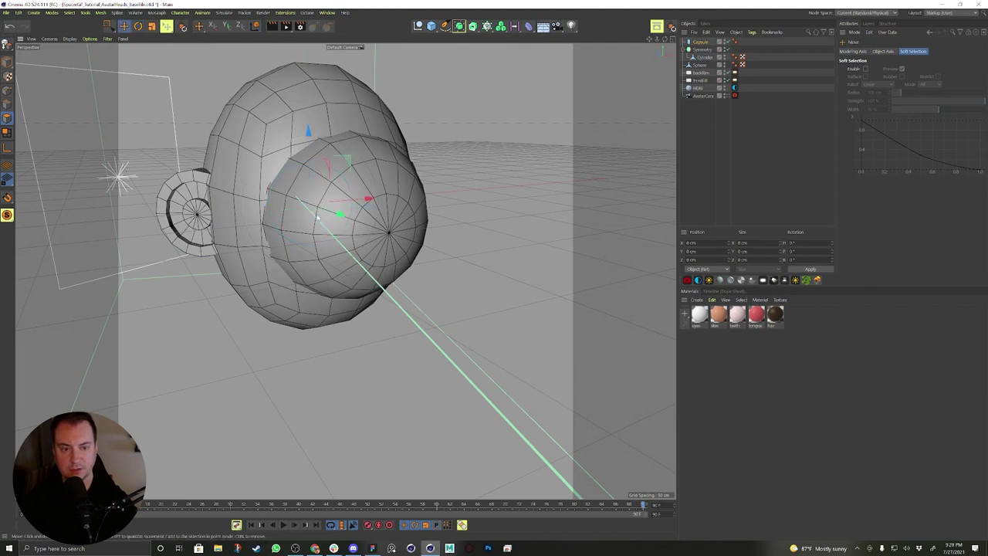
drag(309, 209, 385, 240)
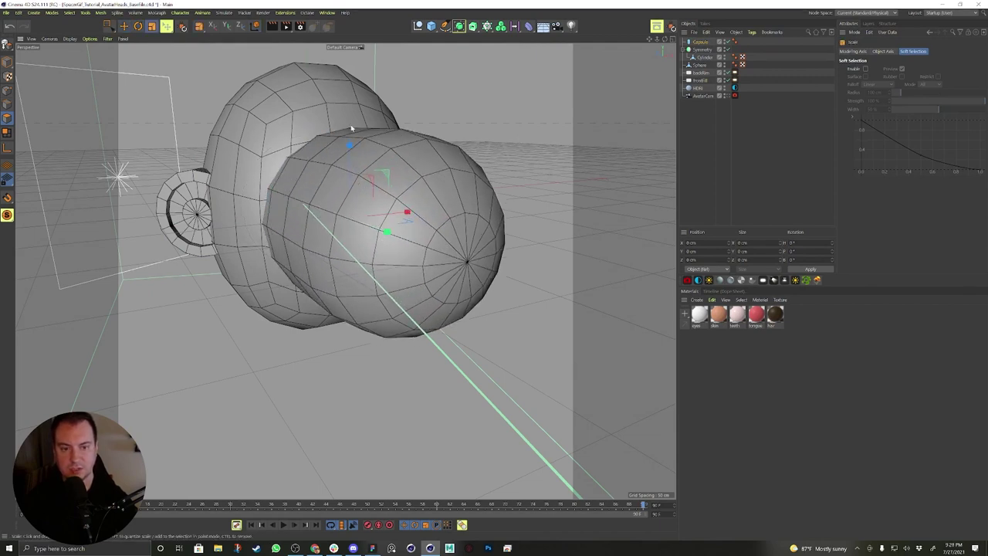
click(152, 28)
drag(539, 123, 363, 241)
key(e)
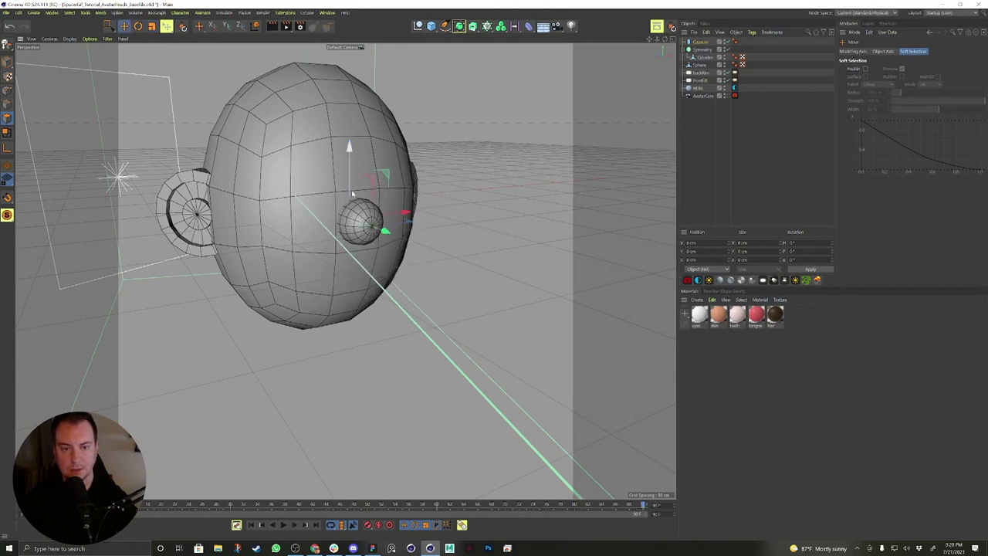
Stretch the whole head sphere vertically to a height of about 215 cm.
alt+drag(350, 187, 329, 207)
alt+drag(394, 191, 556, 154)
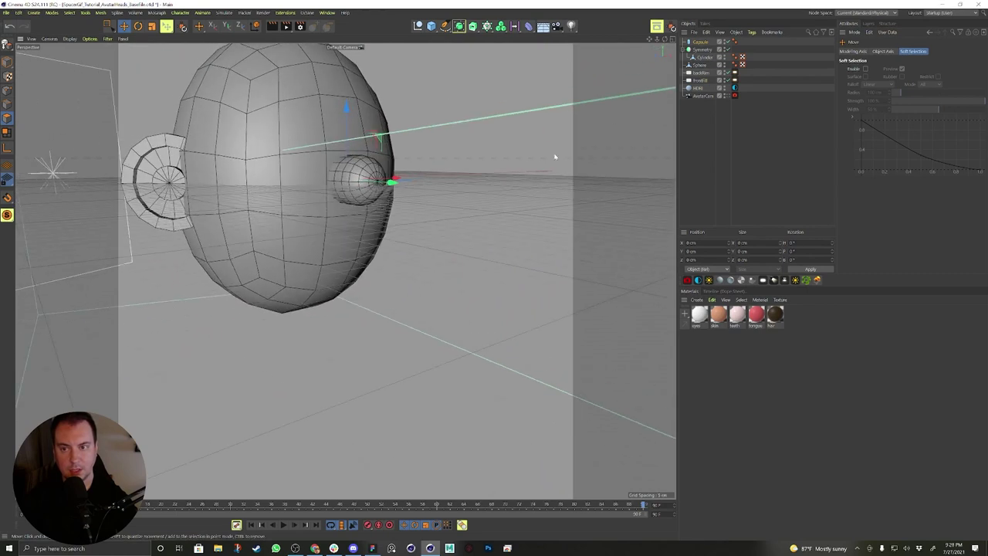
click(699, 66)
key(t)
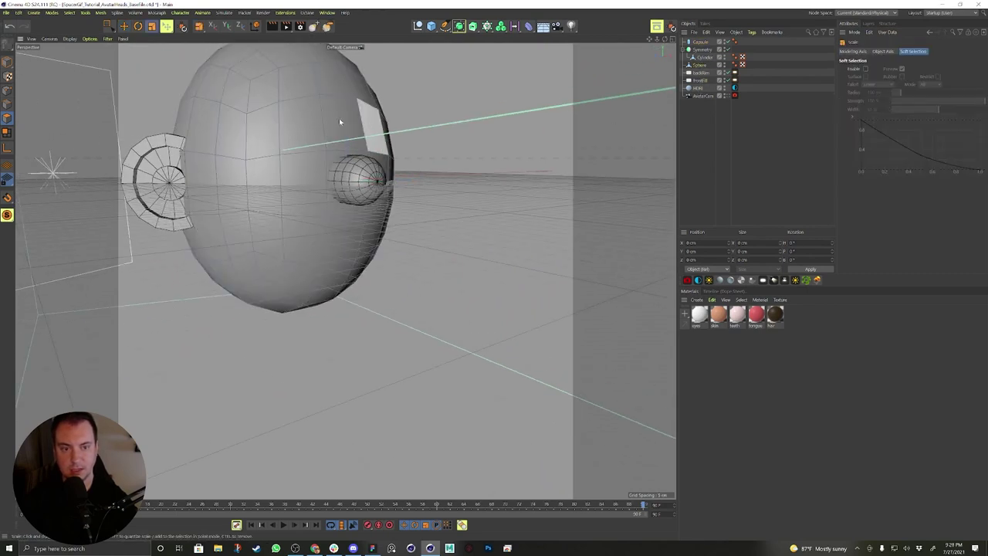
click(7, 62)
alt+middle_drag(383, 196, 383, 205)
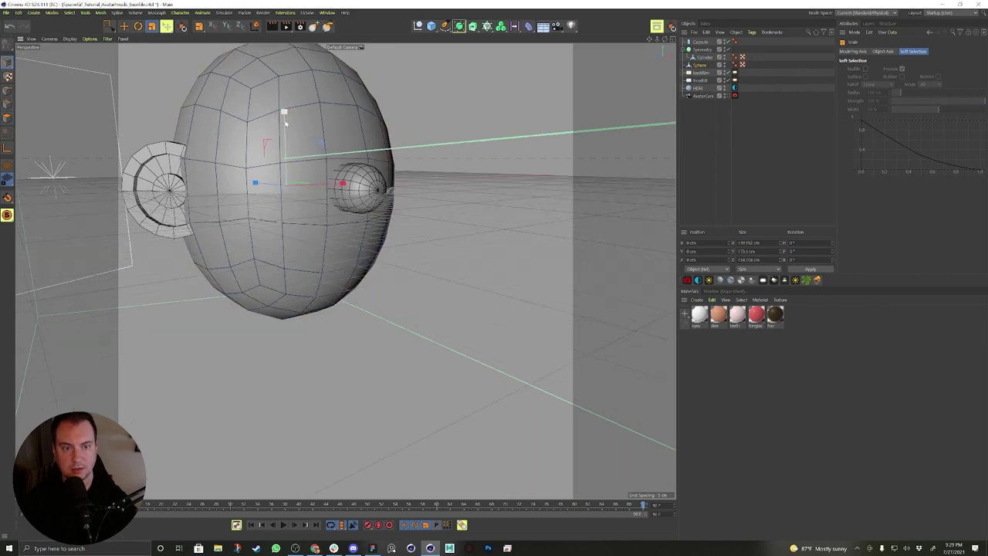
drag(285, 121, 283, 106)
alt+drag(269, 148, 300, 144)
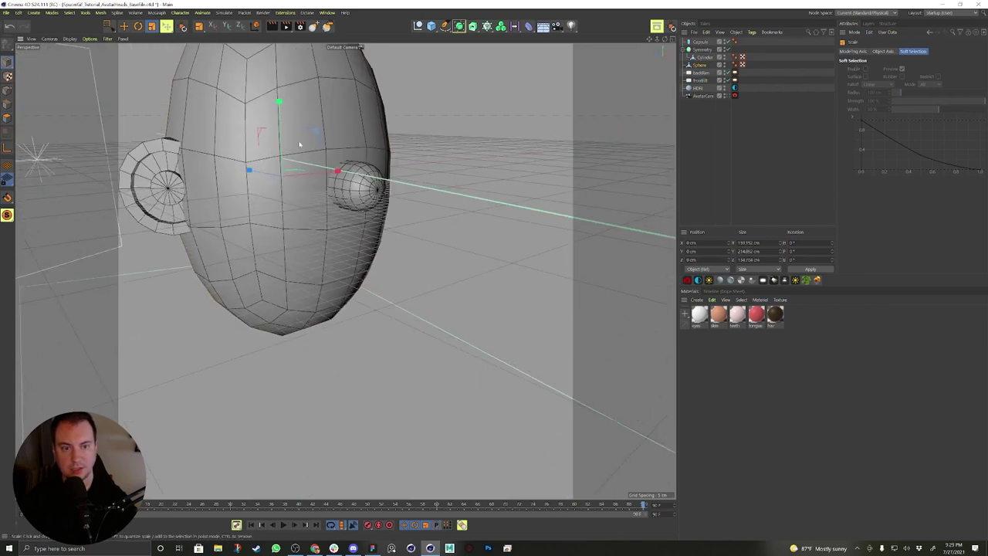
Add a Sphere primitive of type Standard and rotate it to a pitch of 90° so its pole faces forward.
alt+middle_drag(300, 144, 270, 196)
alt+drag(272, 197, 269, 214)
alt+drag(292, 159, 281, 163)
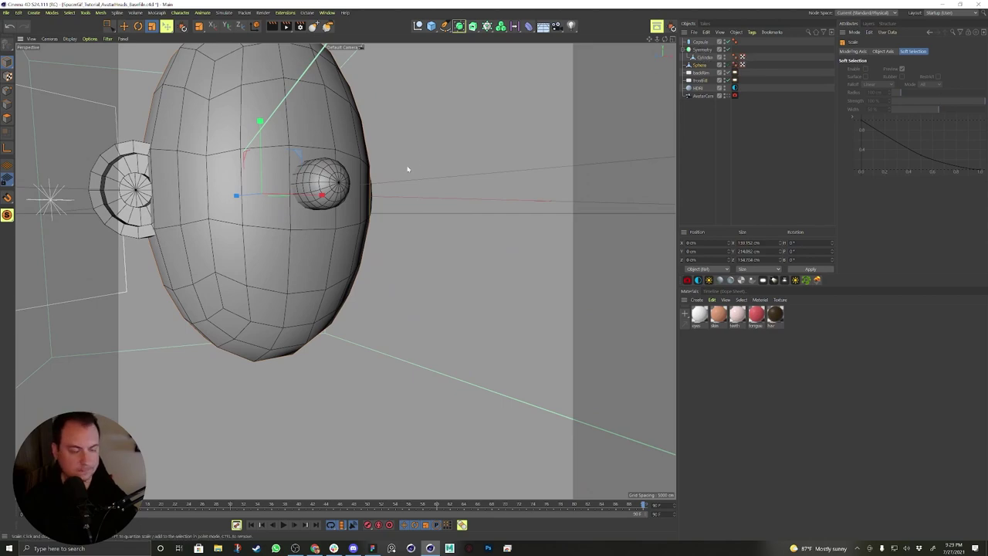
alt+drag(321, 174, 328, 236)
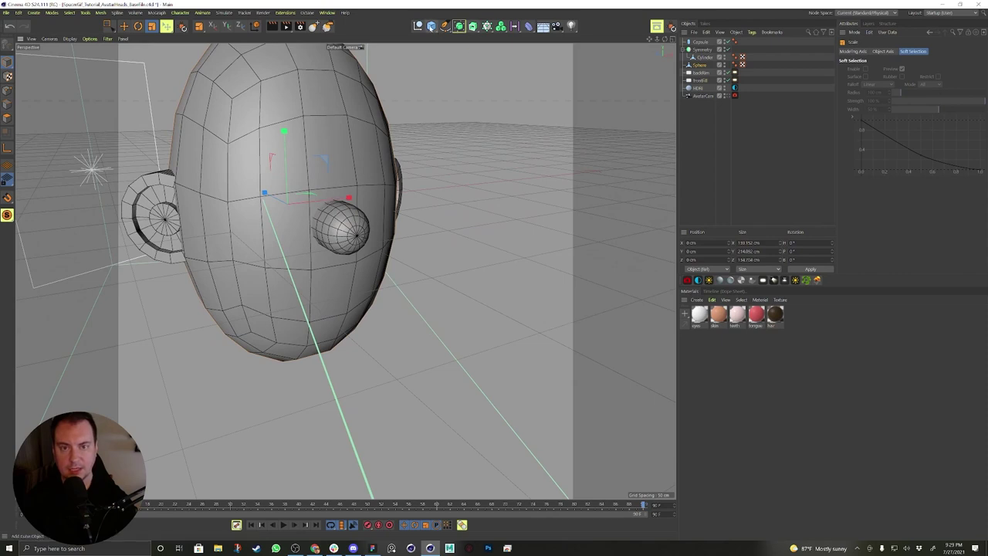
click(431, 29)
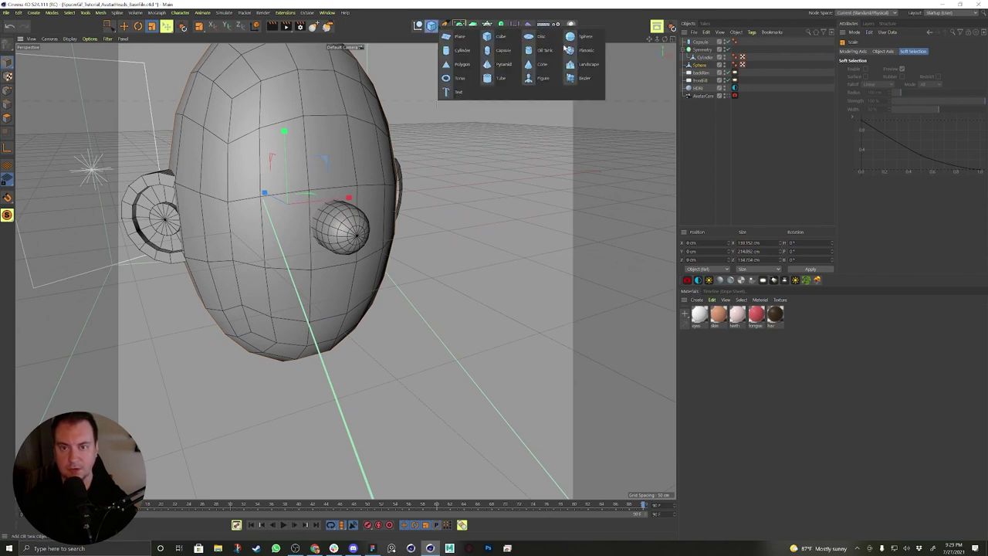
click(570, 37)
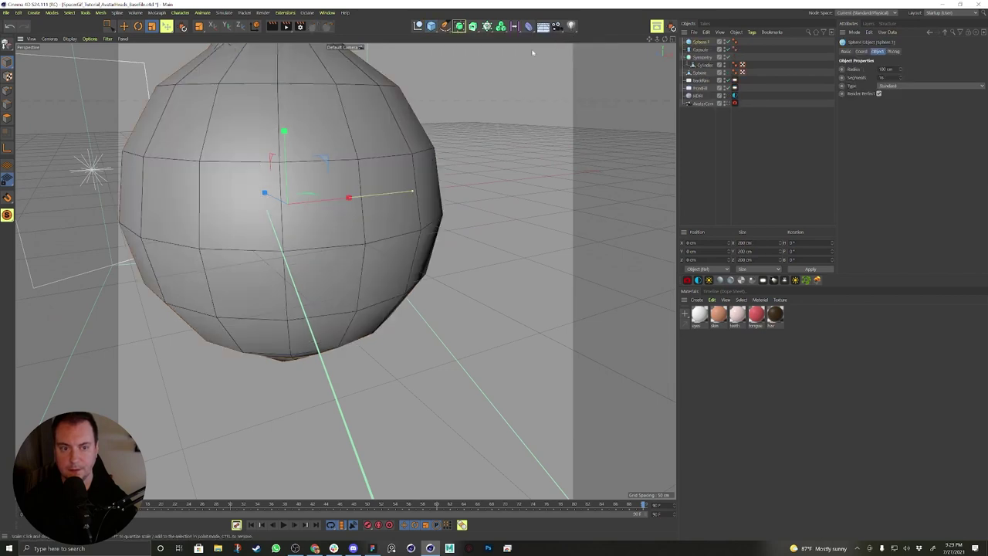
click(889, 85)
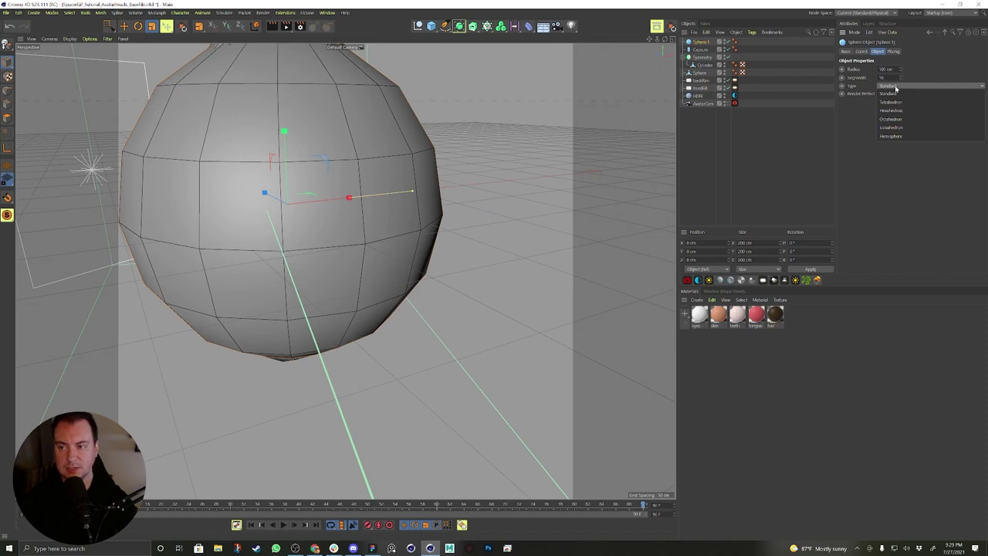
click(896, 91)
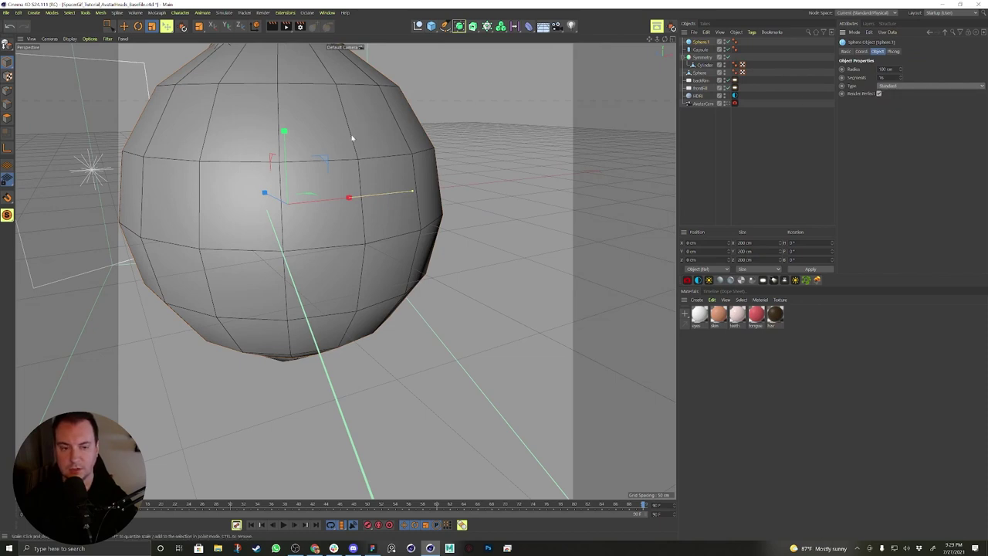
key(r)
drag(296, 175, 304, 241)
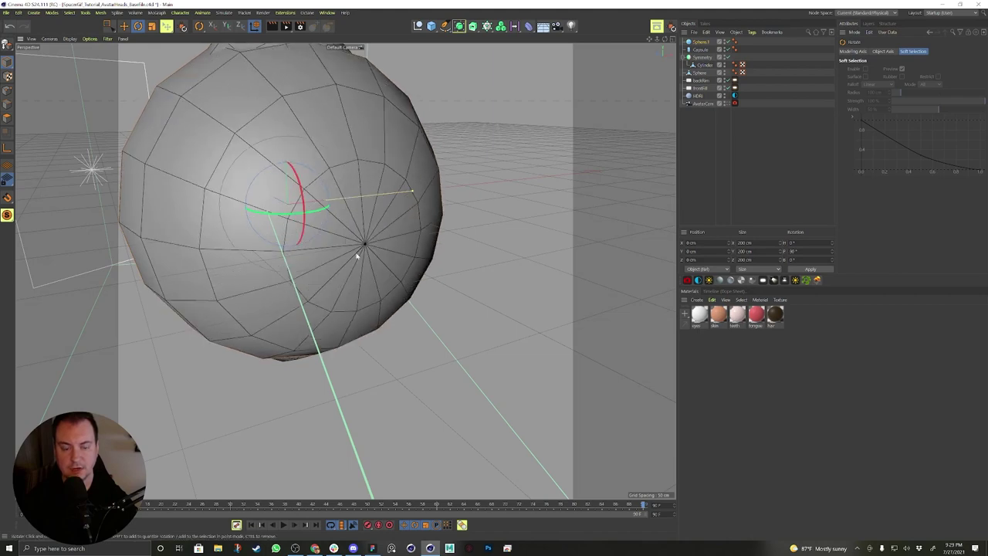
Shrink the new sphere to about 26 cm across and place it on the face above the nose, at Y about 37 cm.
mouse_move(362, 253)
alt+mouse_down()
mouse_move(359, 236)
mouse_move(367, 242)
alt+mouse_up()
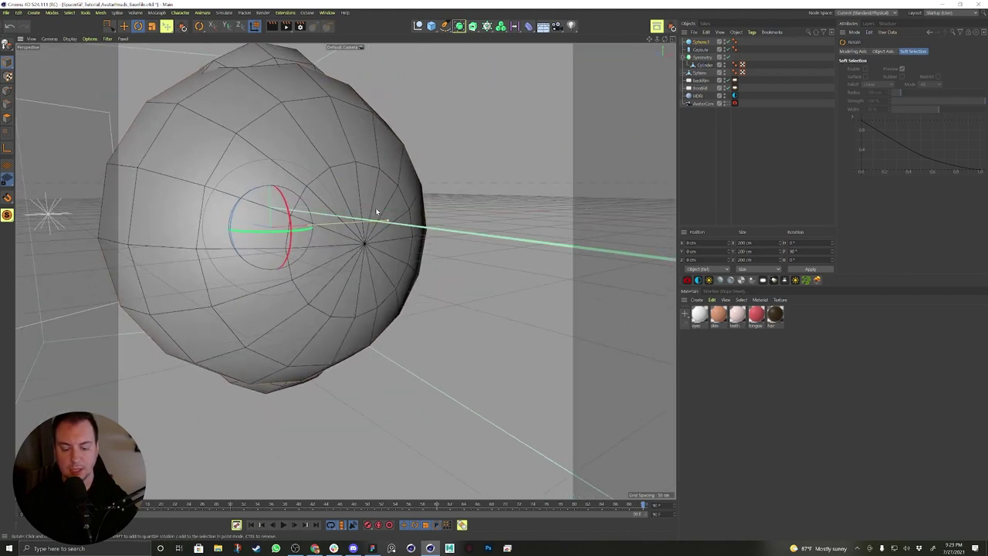
key(t)
drag(429, 147, 260, 227)
key(e)
key(t)
key(e)
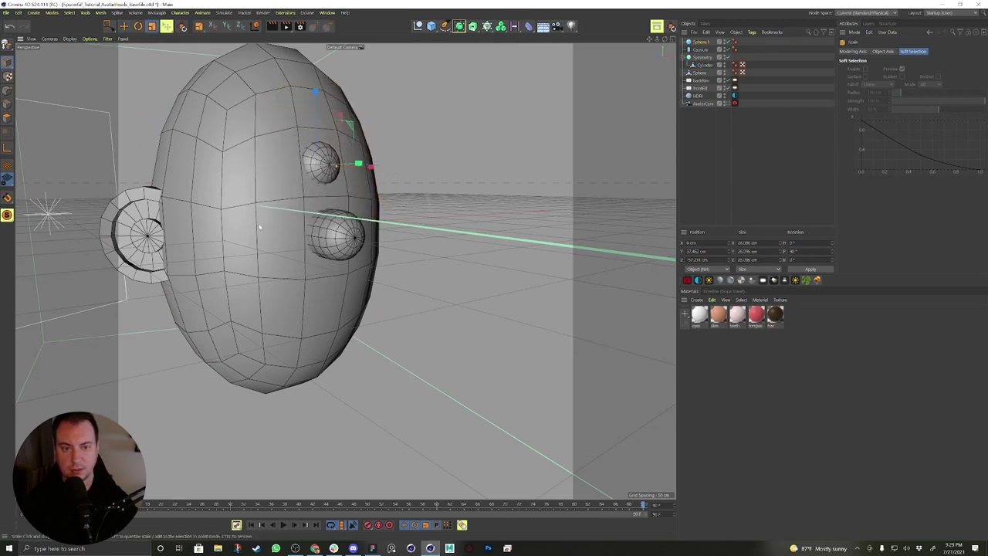
alt+drag(324, 182, 344, 165)
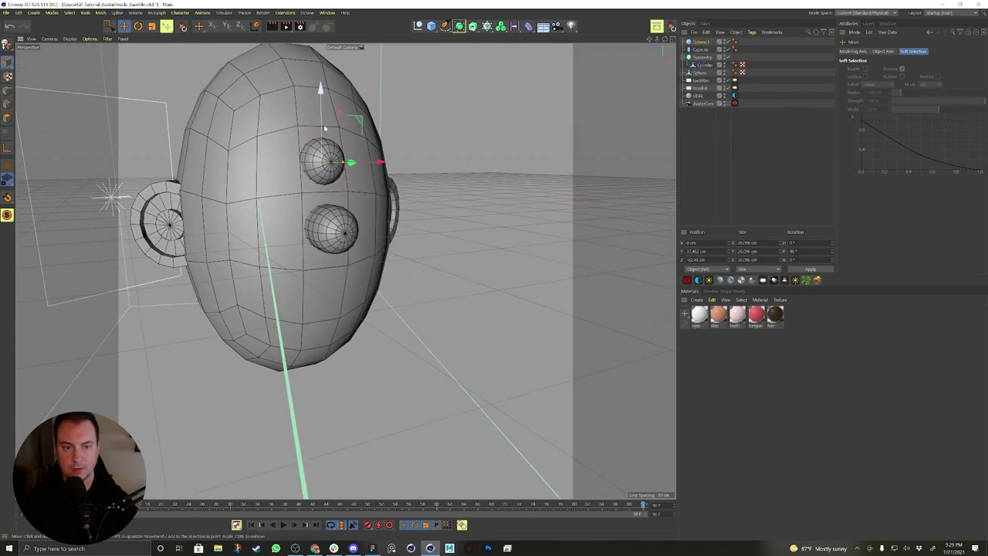
Position the sphere as one eye at X about -25 cm and Y about 25 cm, enlarged to about 32 cm across.
drag(324, 126, 450, 147)
key(t)
key(e)
key(t)
key(e)
Add a Symmetry object and nest the eye sphere inside it to mirror the eye across the face.
click(459, 26)
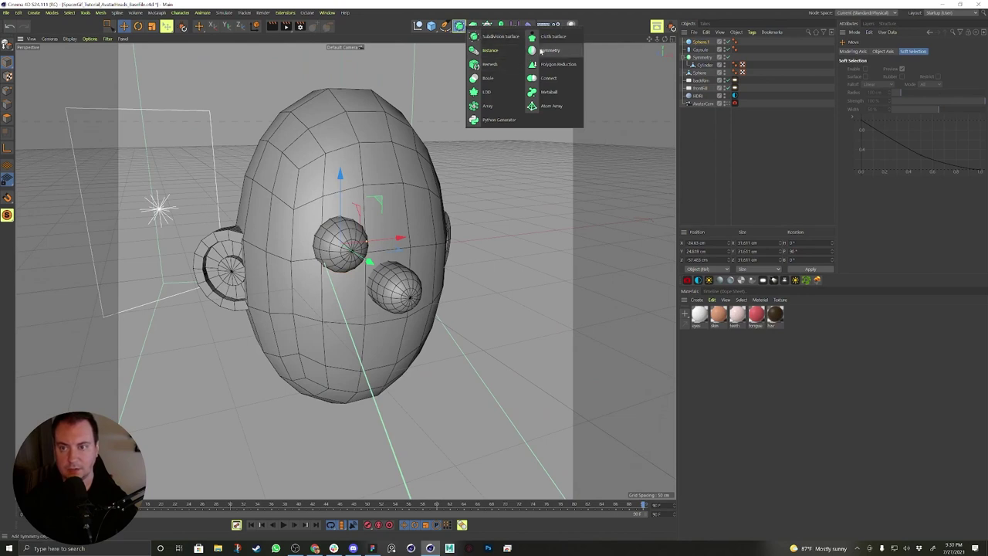
click(542, 50)
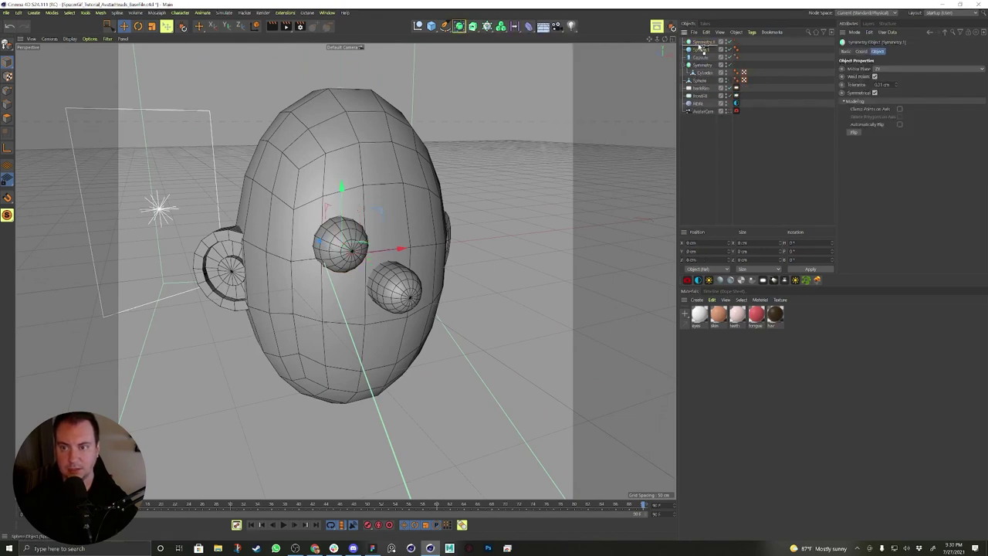
drag(699, 45, 696, 42)
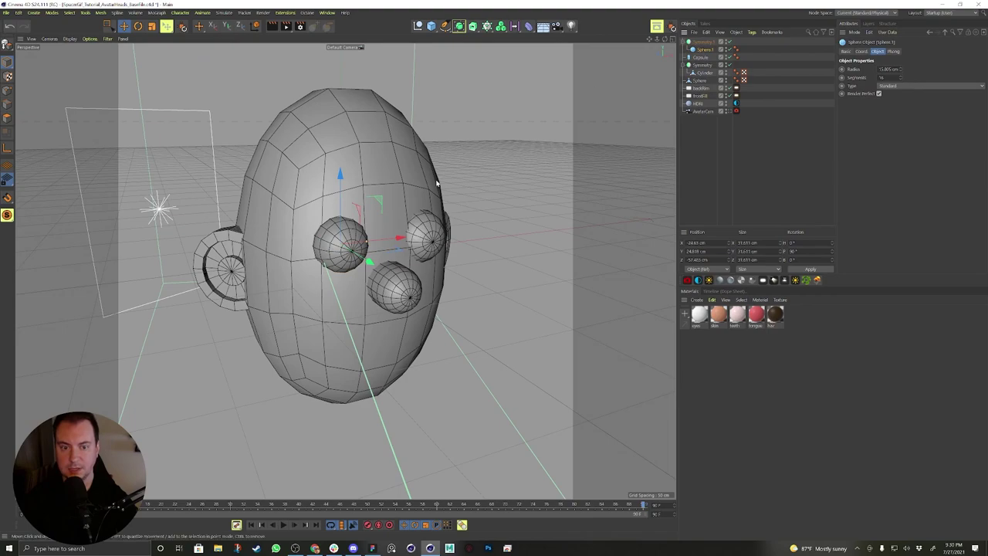
alt+drag(430, 182, 385, 189)
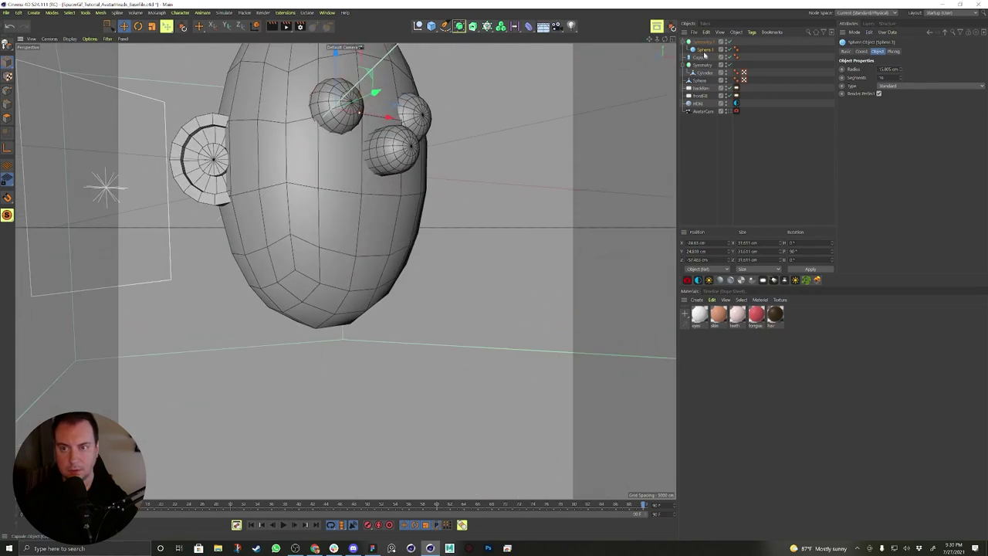
Rename the eye Symmetry object as "eyes" and the nose capsule as "nose".
double_click(706, 42)
text(eye)
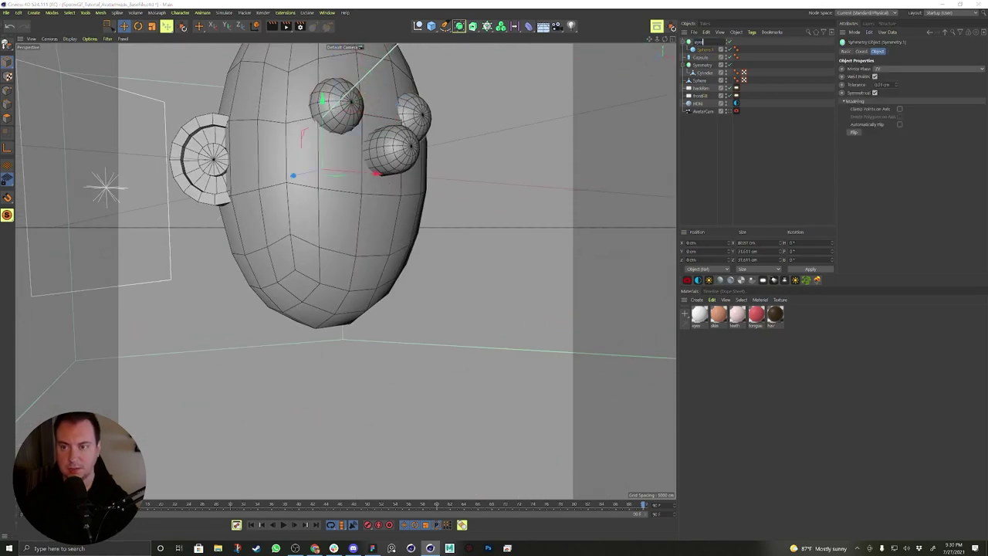
text(s)
key(Return)
double_click(701, 57)
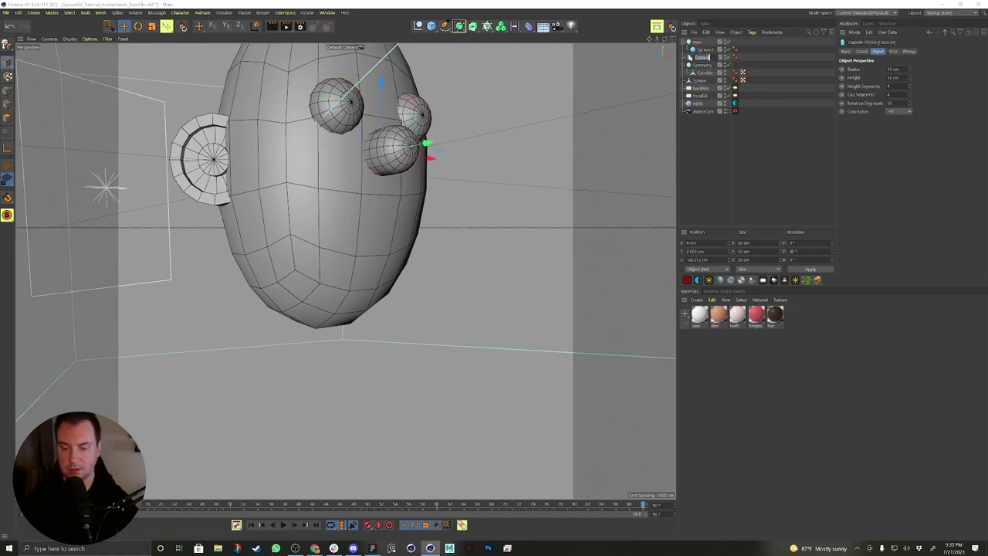
text(nose)
key(Return)
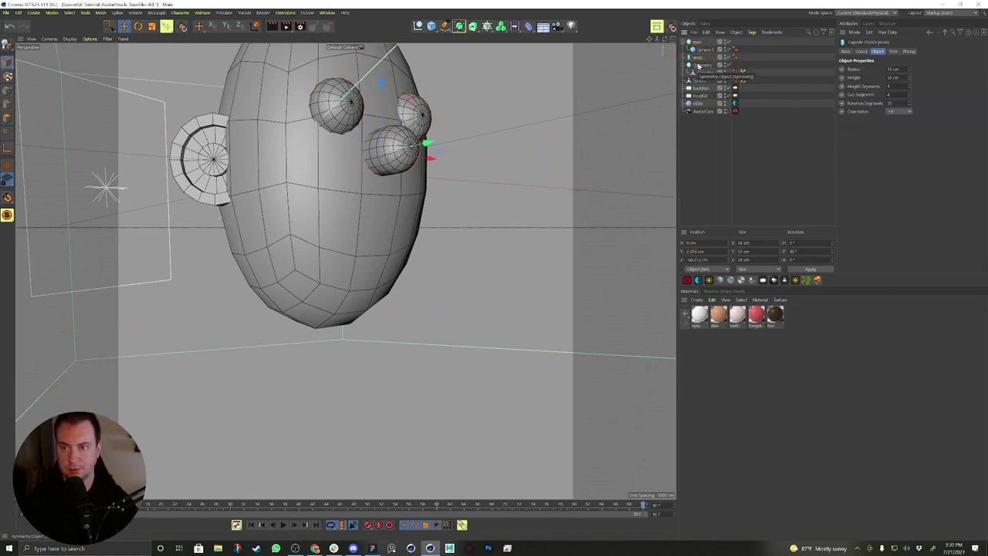
Rename the ear Symmetry object as "ears" and the cylinder inside it as "ear".
double_click(702, 66)
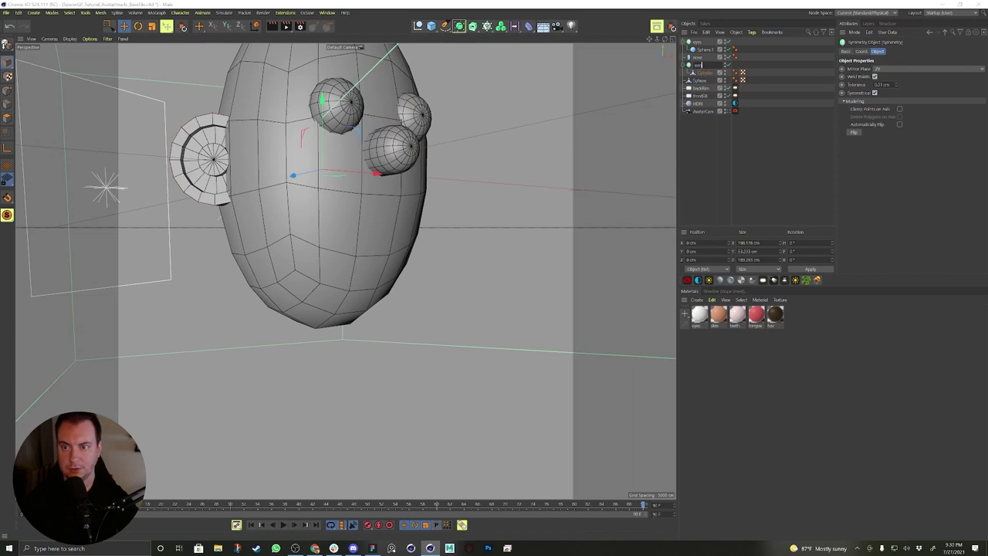
text(s)
key(Return)
double_click(703, 74)
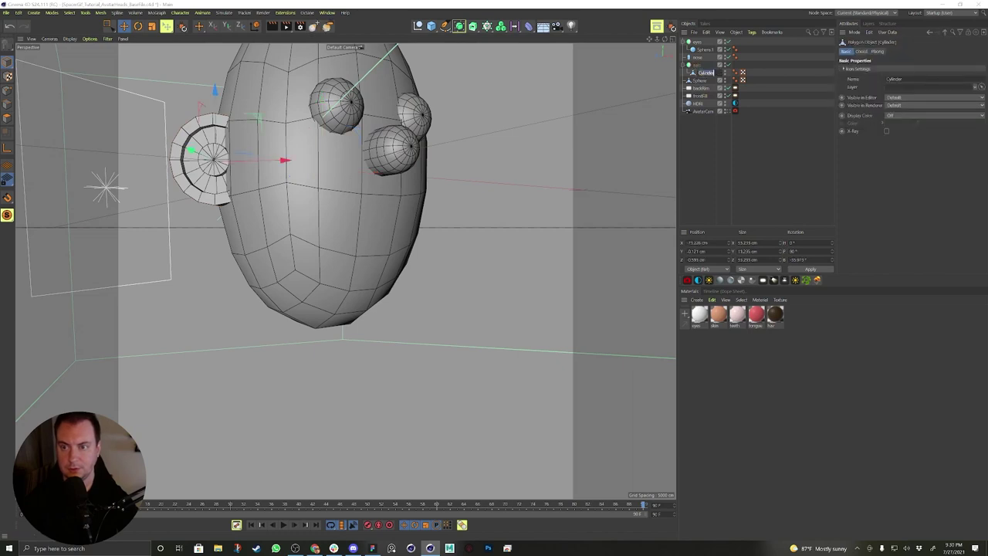
text(ear)
key(Return)
Rename the mirrored eye sphere as "eye" and the large egg-shaped sphere as "head".
double_click(706, 50)
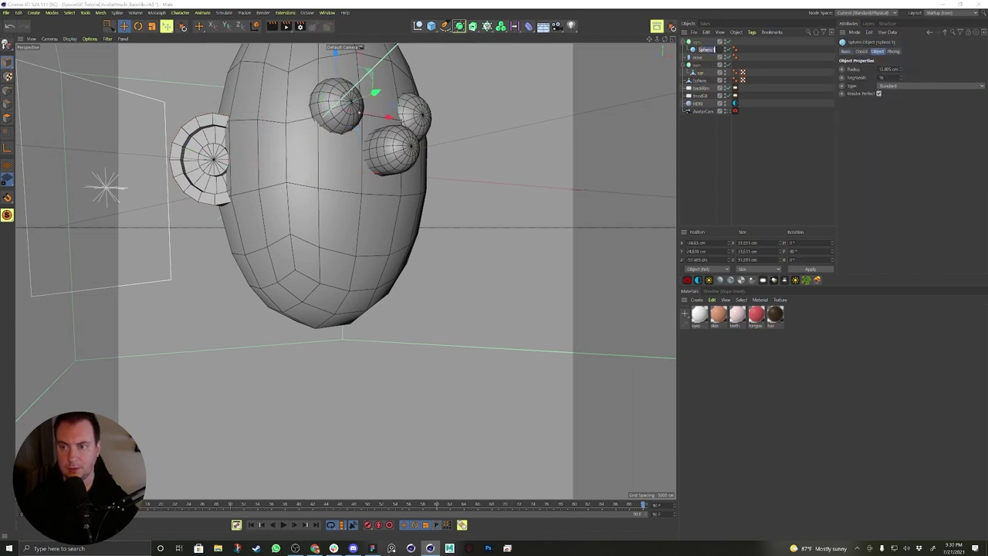
text(ey)
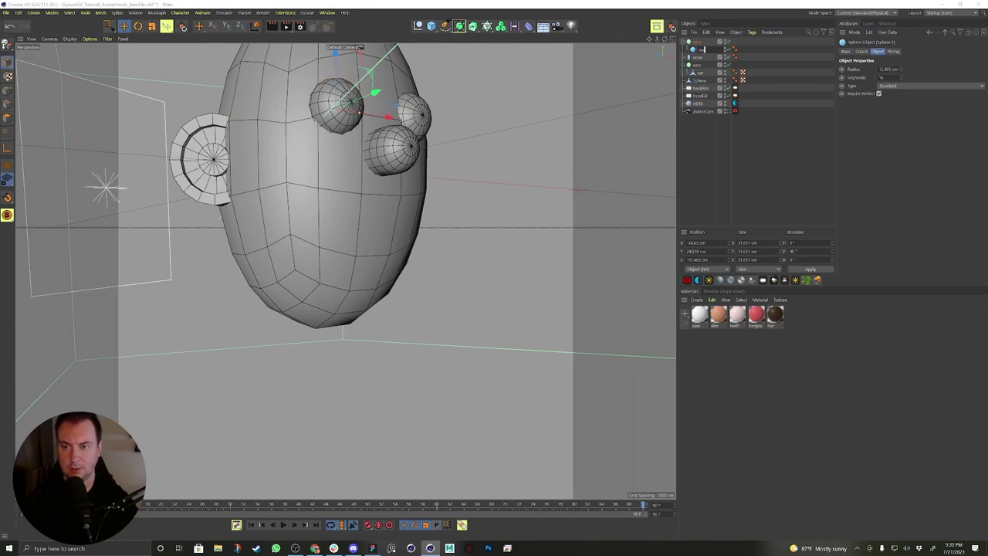
text(e)
key(Return)
double_click(700, 80)
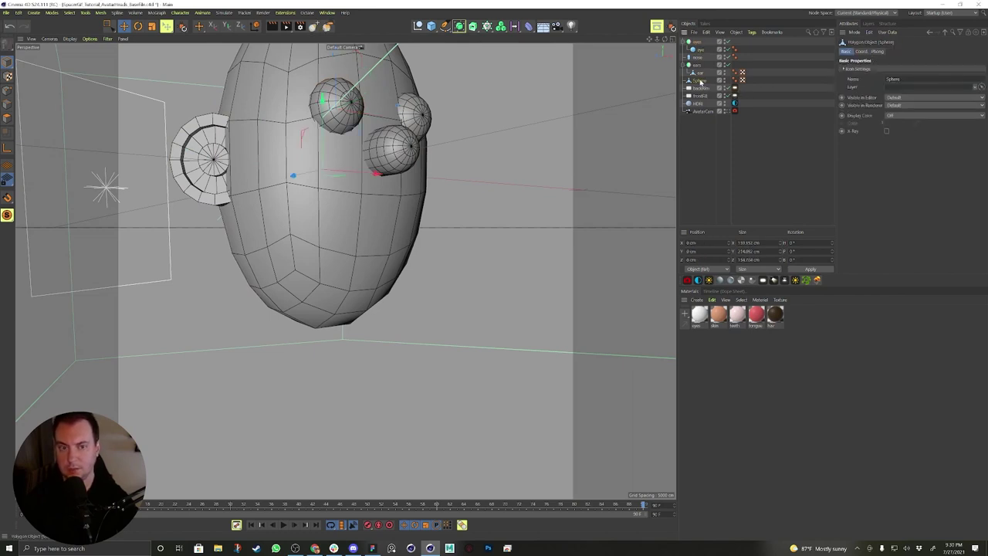
text(head)
key(Return)
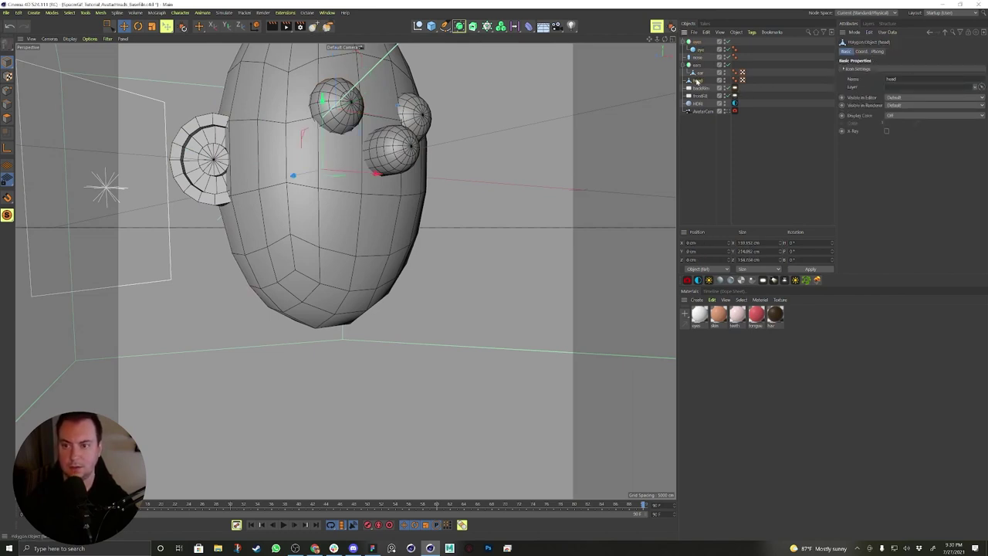
Add a Capsule primitive, bring it forward to Z about -48 cm and bank it 90° so it lies horizontally across the face.
alt+drag(350, 165, 254, 216)
alt+middle_drag(351, 165, 357, 260)
alt+drag(357, 260, 404, 222)
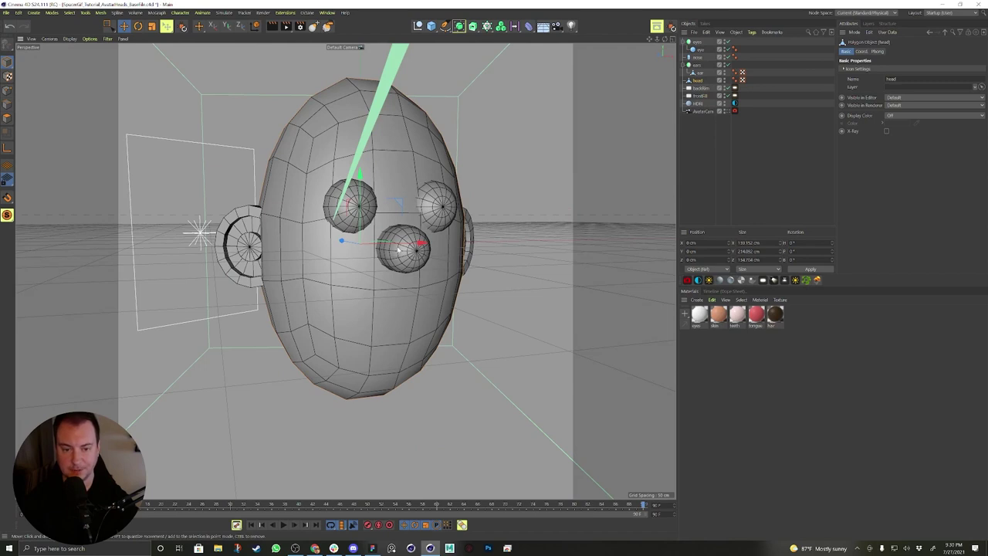
alt+drag(398, 249, 371, 187)
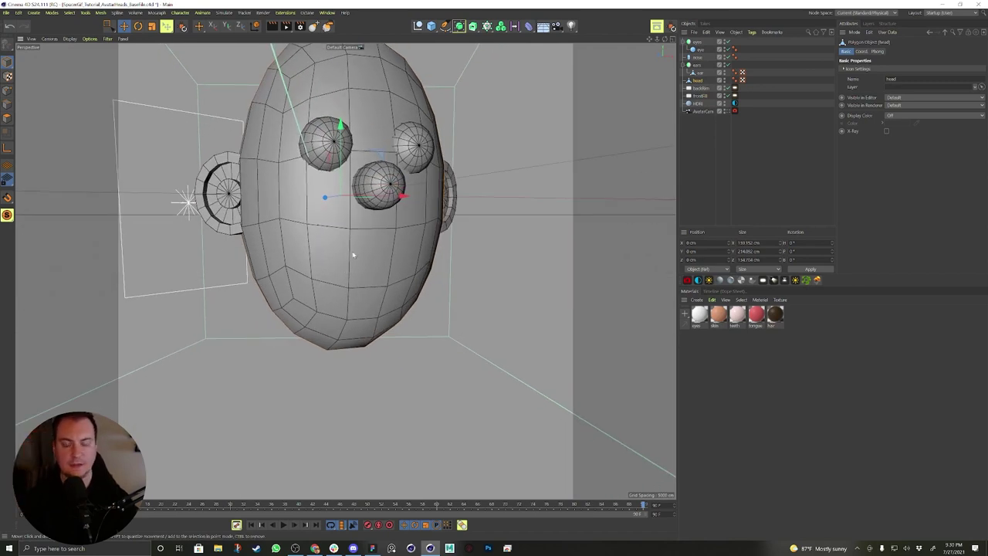
click(432, 27)
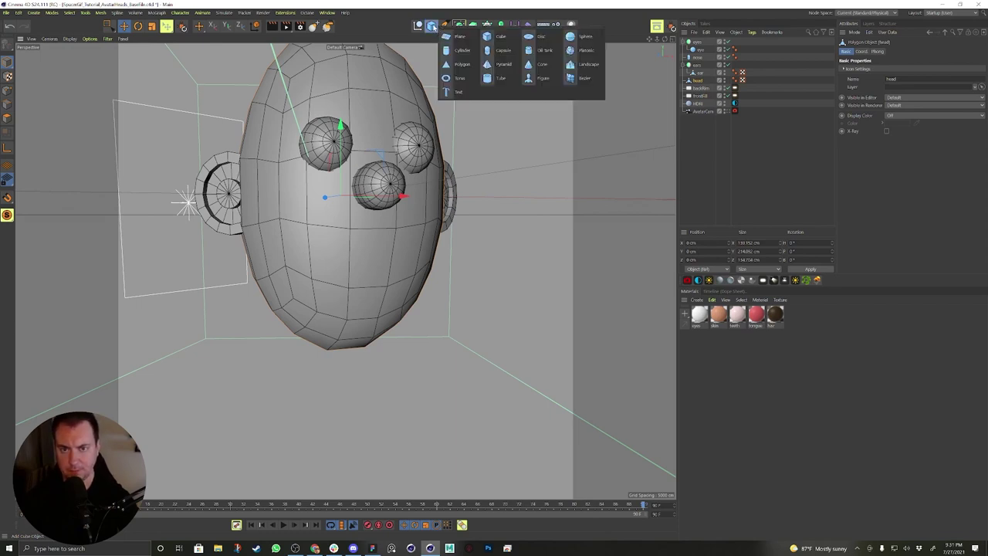
click(500, 52)
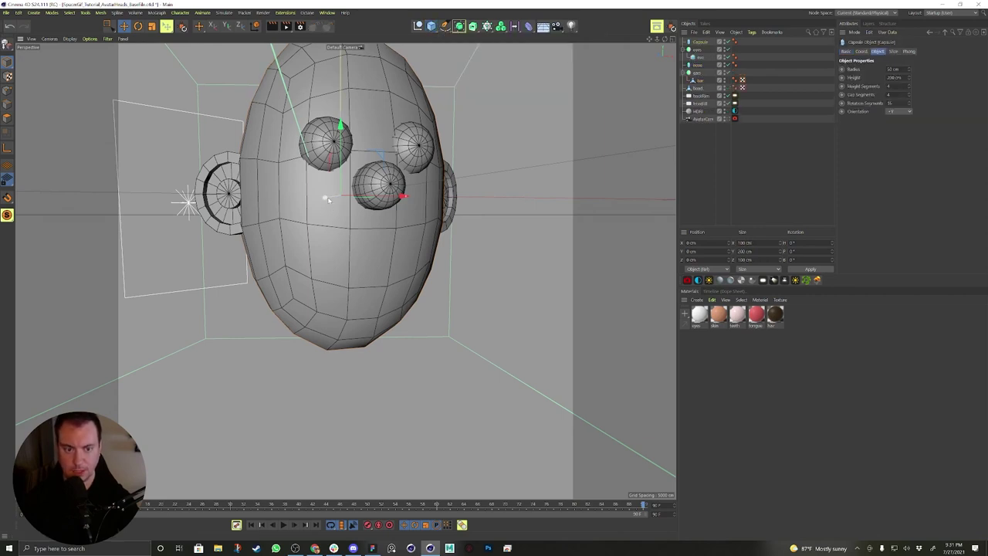
key(t)
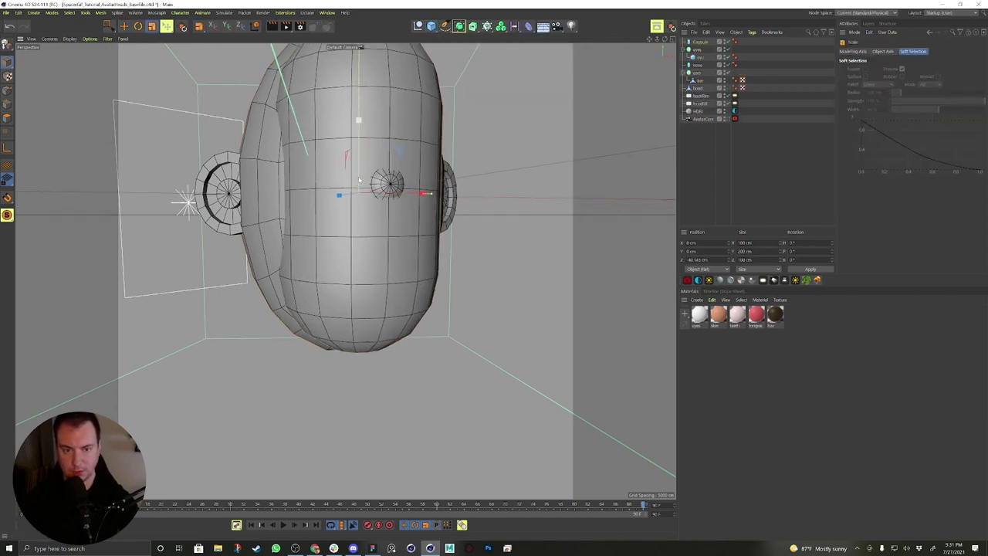
key(r)
drag(351, 154, 363, 154)
drag(427, 215, 401, 184)
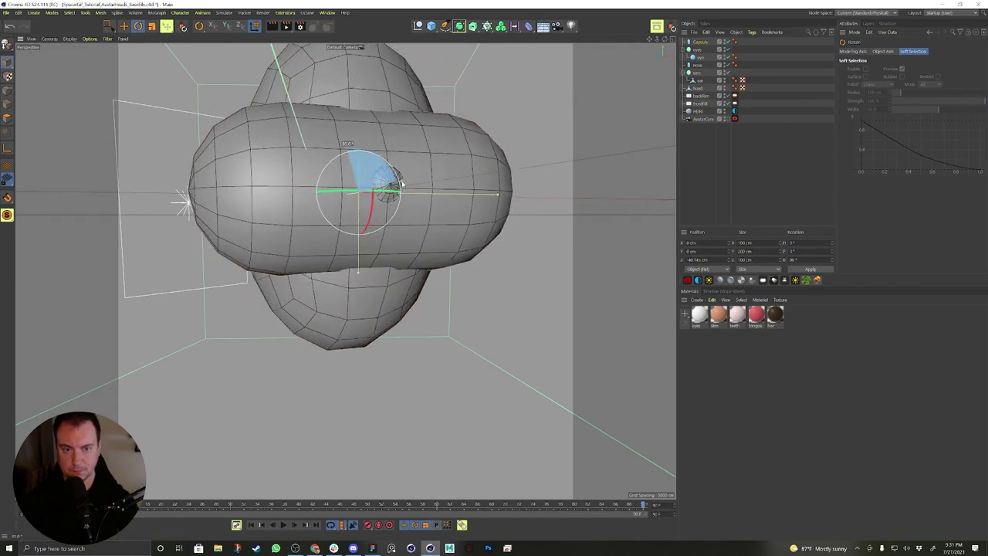
Scale the horizontal capsule to about 96 cm long and 48 cm thick and place it below the nose at Y about -38 cm.
key(e)
drag(358, 213, 368, 303)
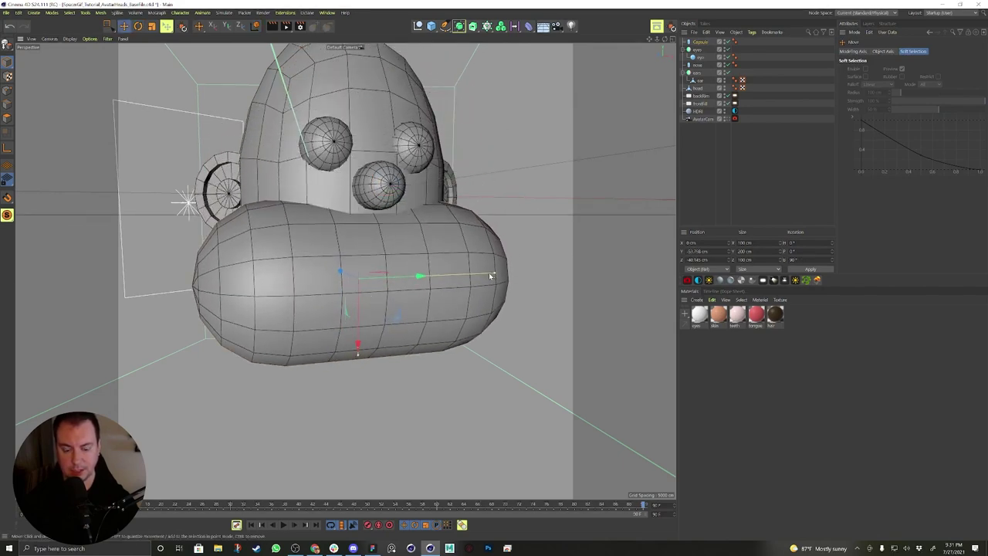
drag(565, 214, 436, 281)
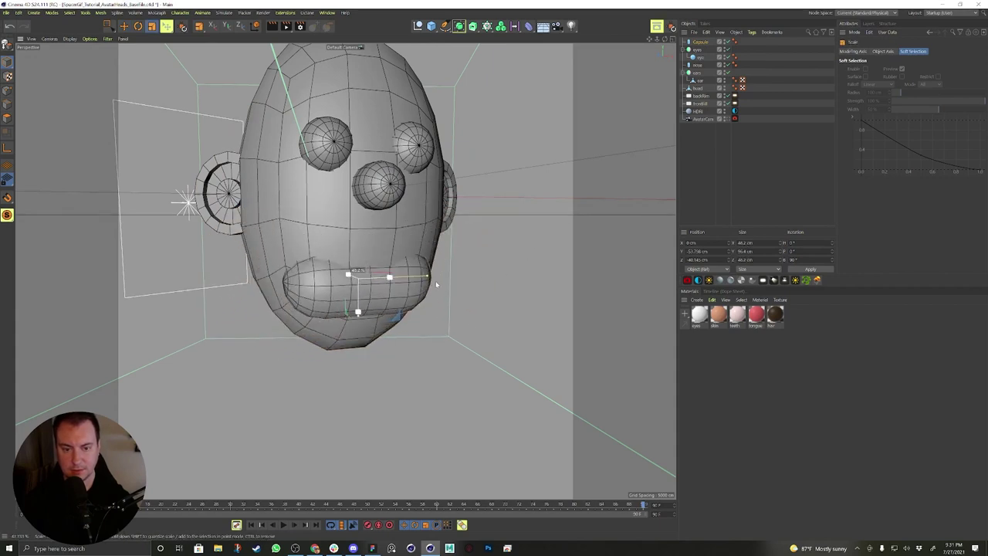
key(e)
drag(358, 281, 287, 267)
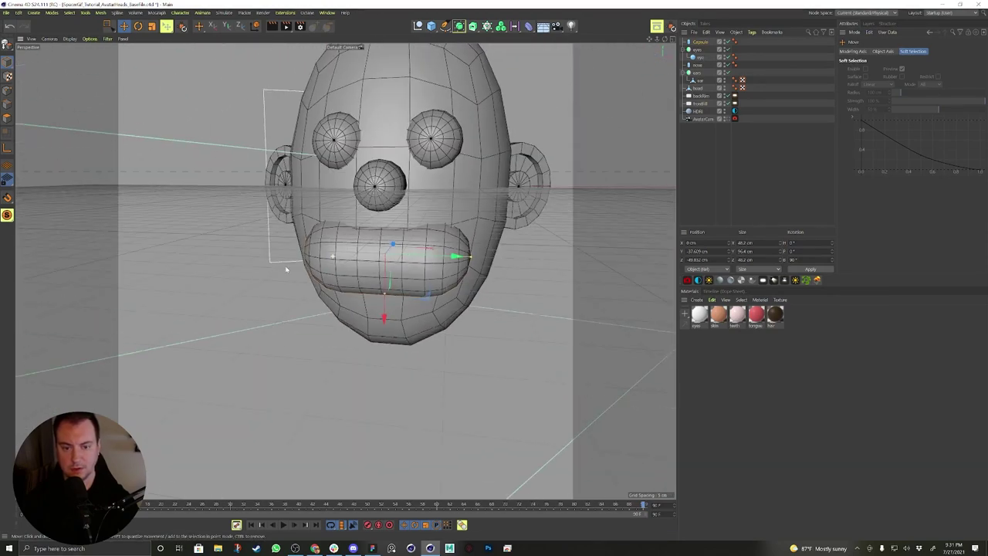
alt+drag(414, 304, 444, 276)
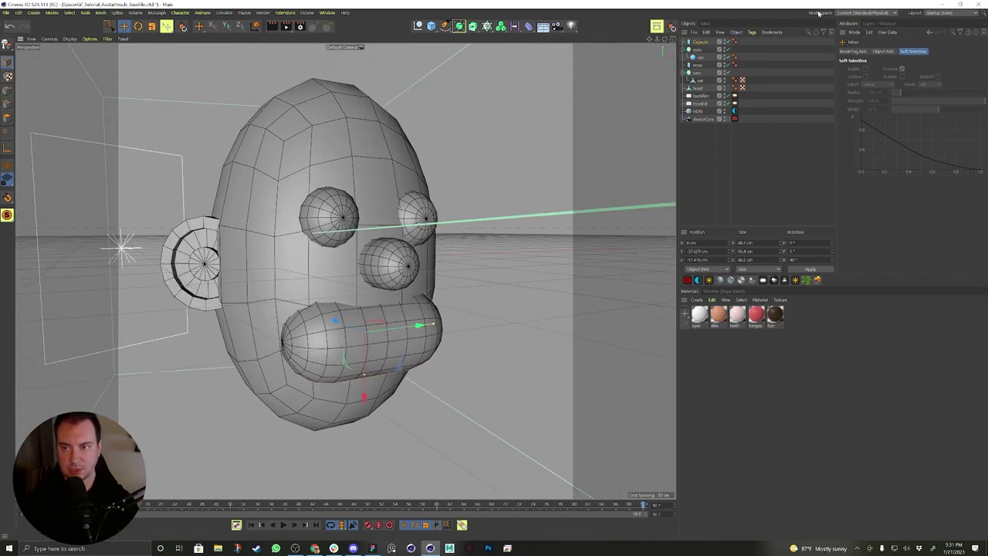
Add a Volume Builder and nest the mouth capsule, nose, ears and head inside it, leaving the eyes out.
click(692, 50)
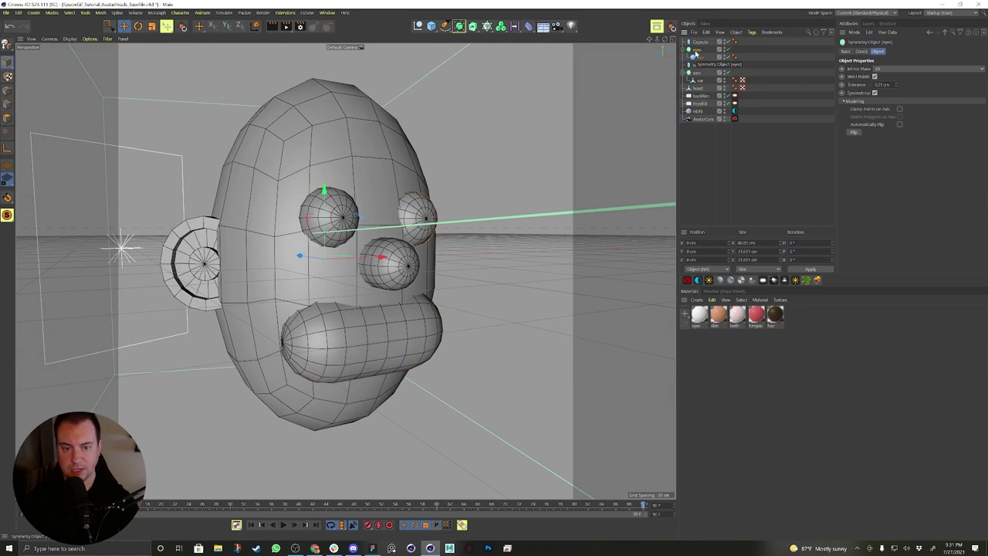
click(697, 58)
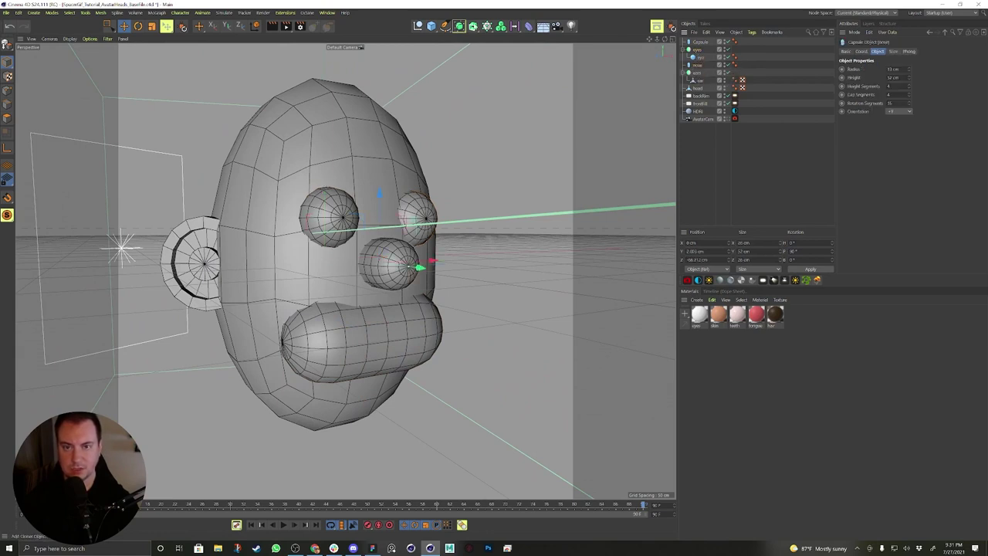
click(501, 27)
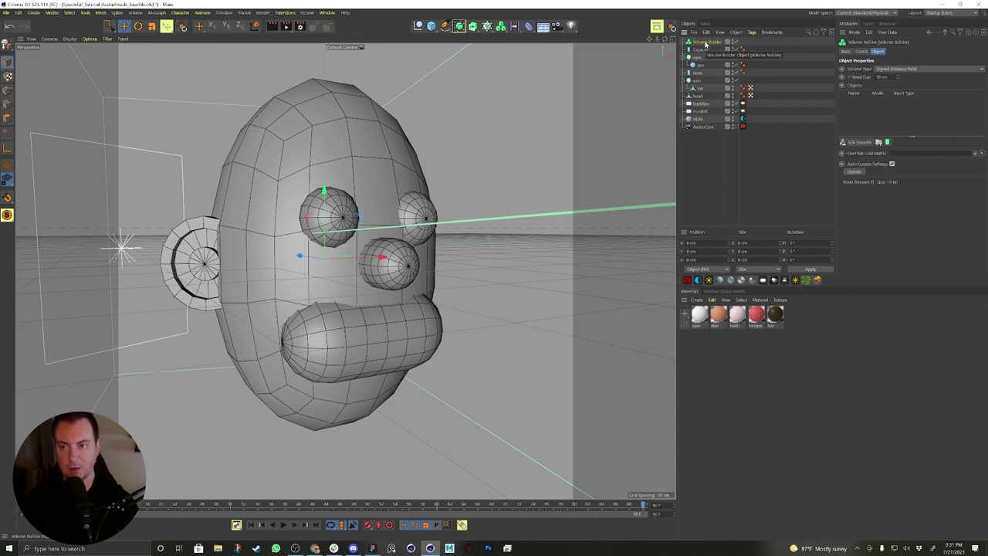
click(699, 96)
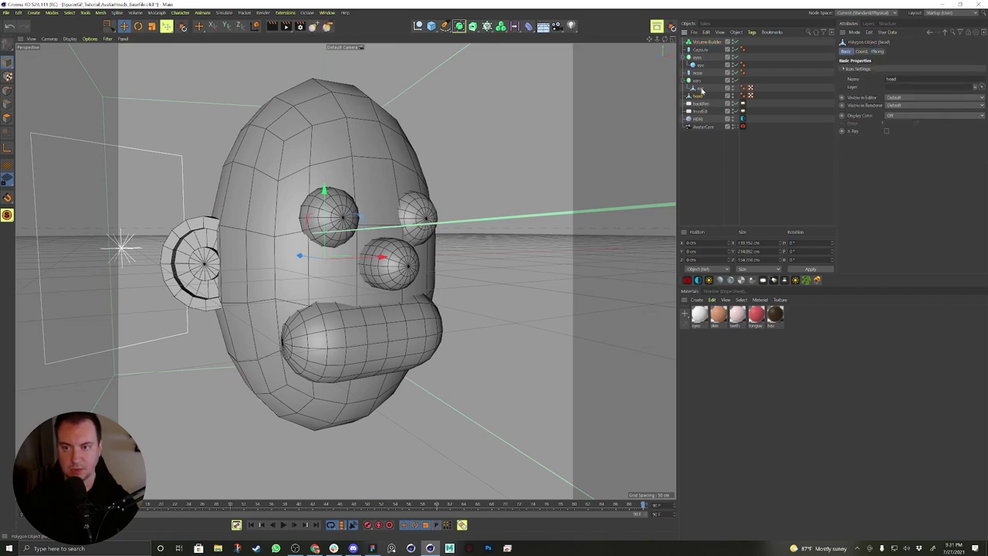
ctrl+click(699, 80)
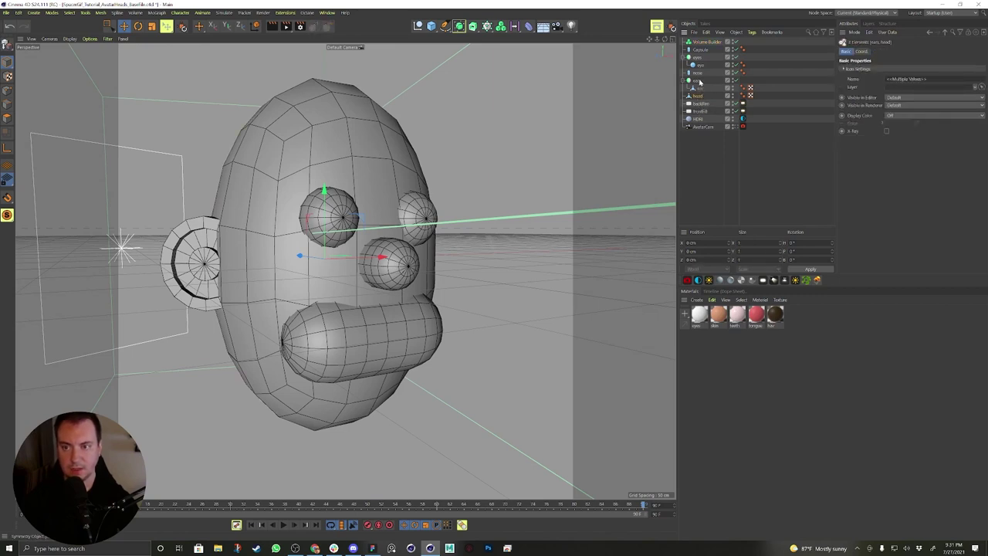
ctrl+click(699, 72)
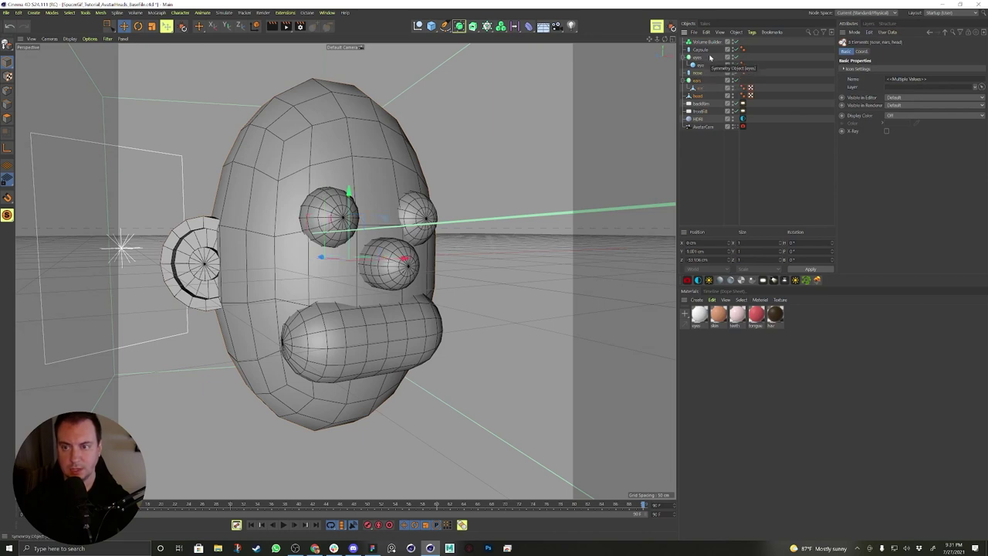
ctrl+click(700, 50)
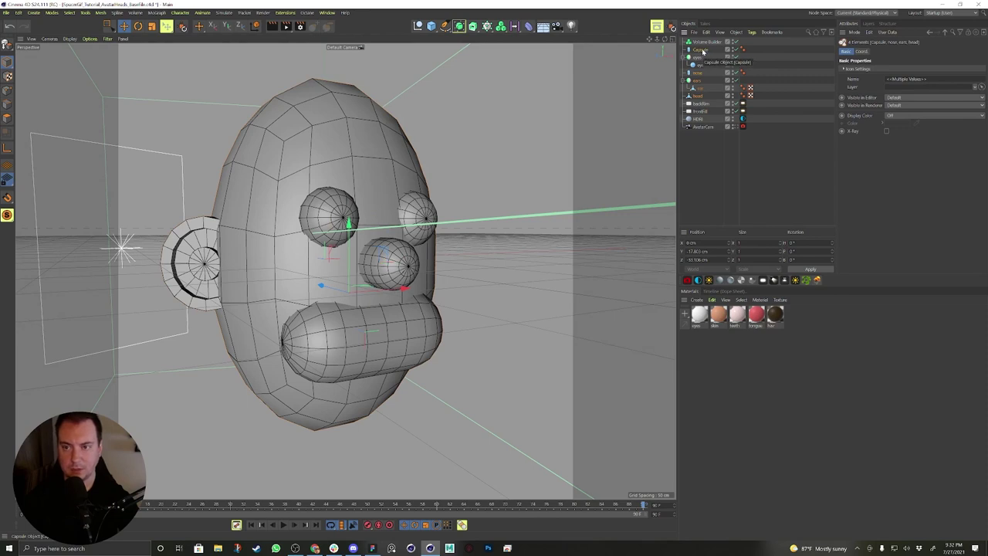
drag(702, 50, 705, 44)
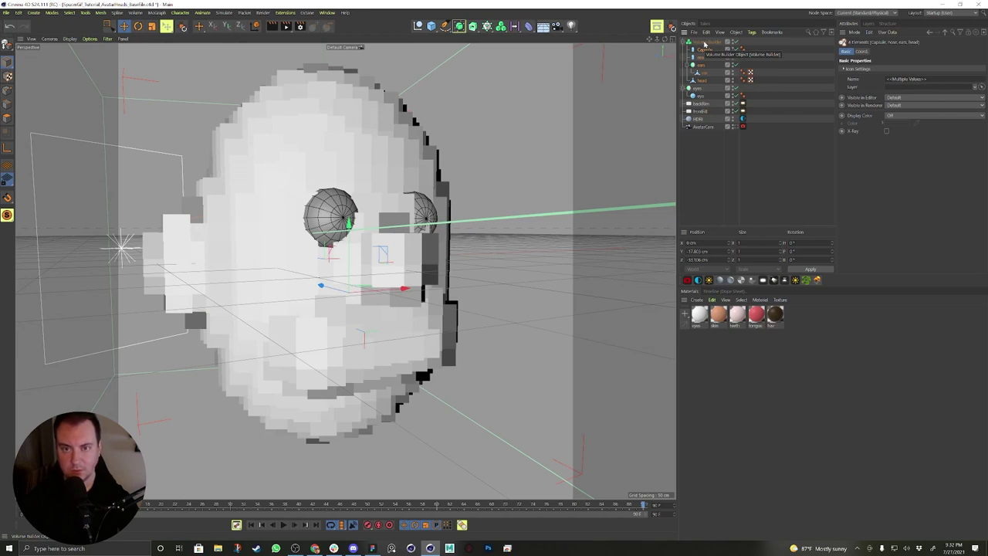
click(704, 43)
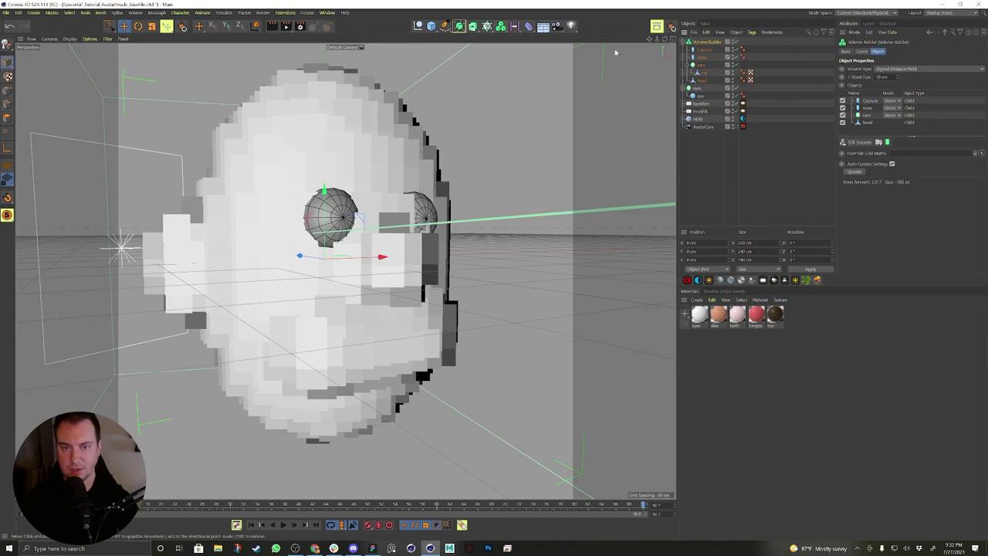
Add a Volume Mesher and nest the Volume Builder inside it to turn the merged head volume into a mesh.
alt+middle_drag(423, 130, 467, 145)
mouse_move(434, 220)
alt+mouse_down()
mouse_move(339, 242)
mouse_move(436, 243)
mouse_move(433, 255)
mouse_move(450, 216)
alt+mouse_up()
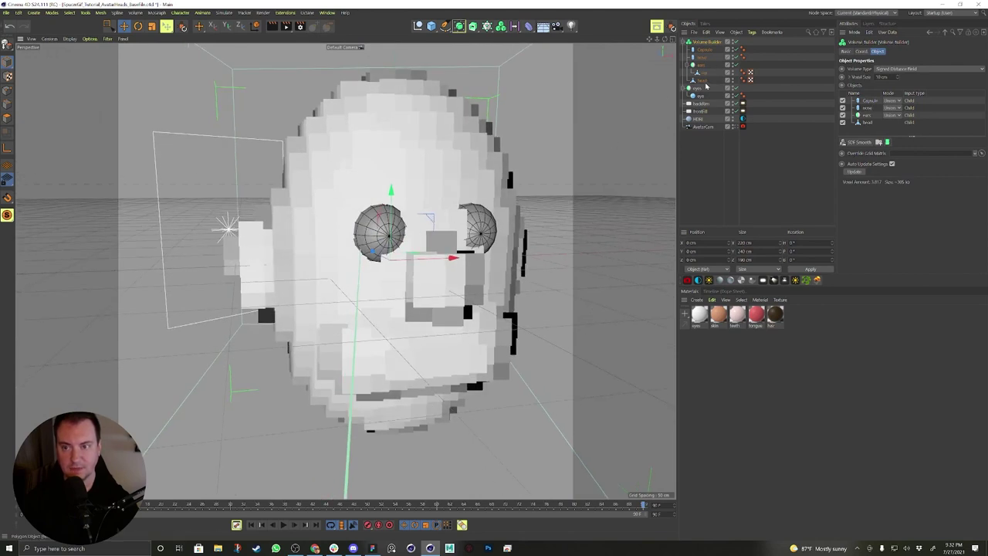
alt+drag(463, 232, 452, 230)
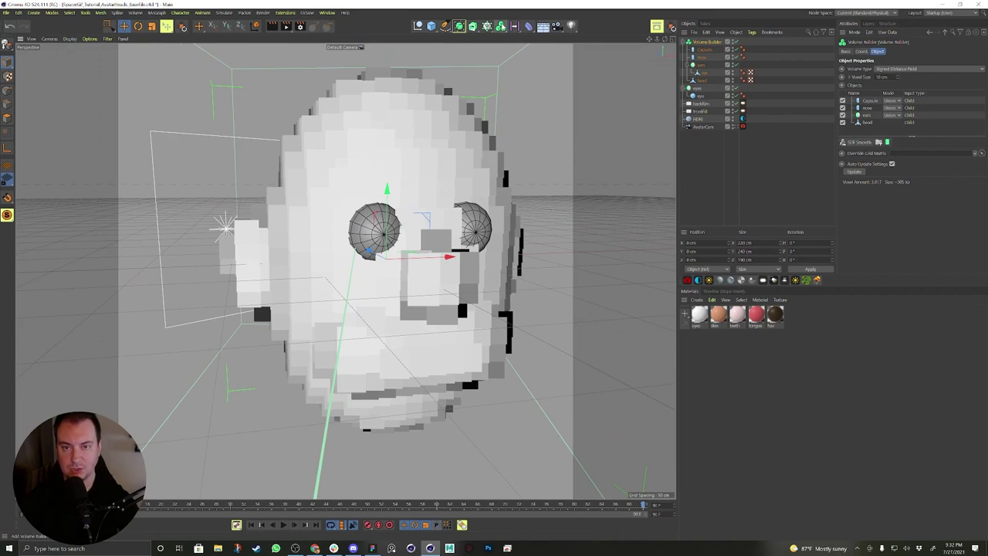
click(501, 26)
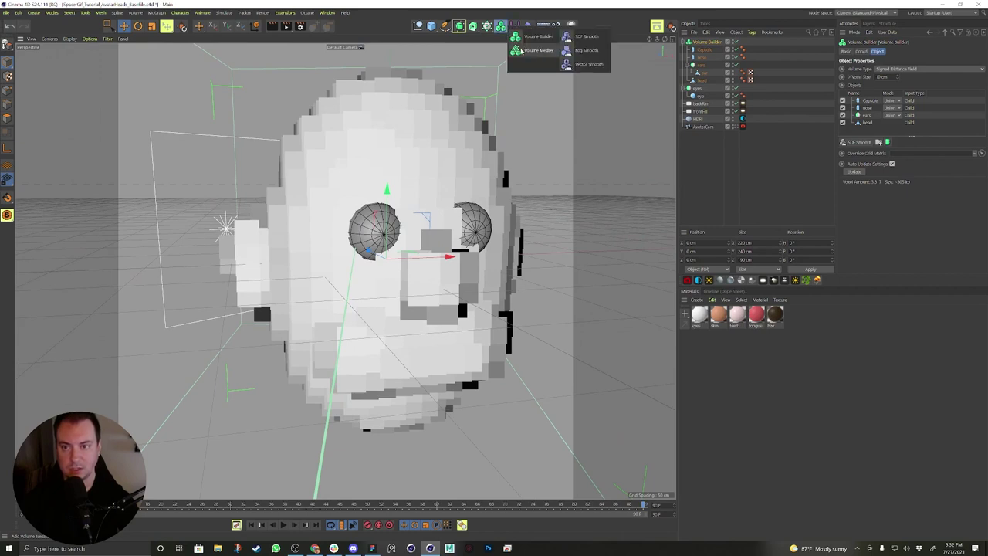
click(522, 51)
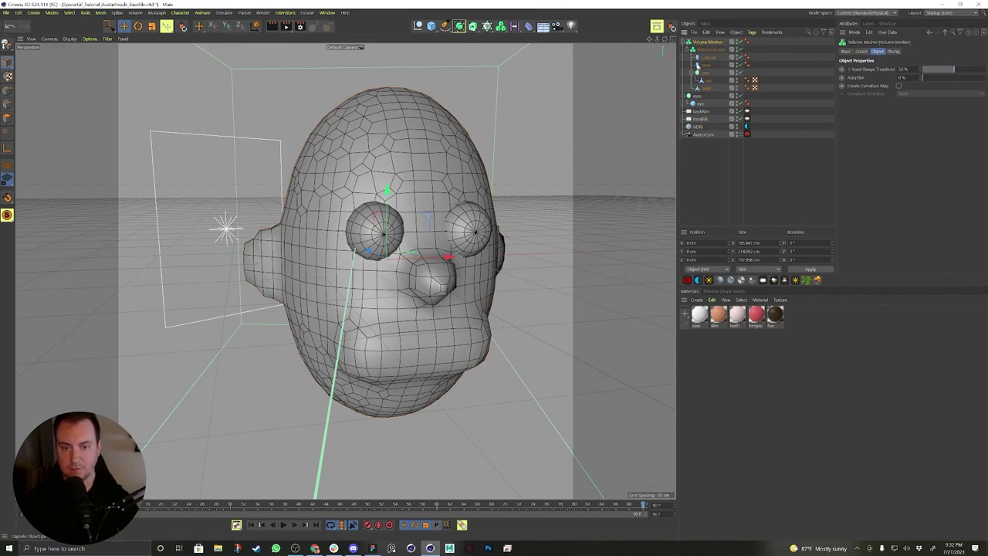
Set the Volume Builder's voxel size to 3 cm for a finer head mesh.
click(720, 51)
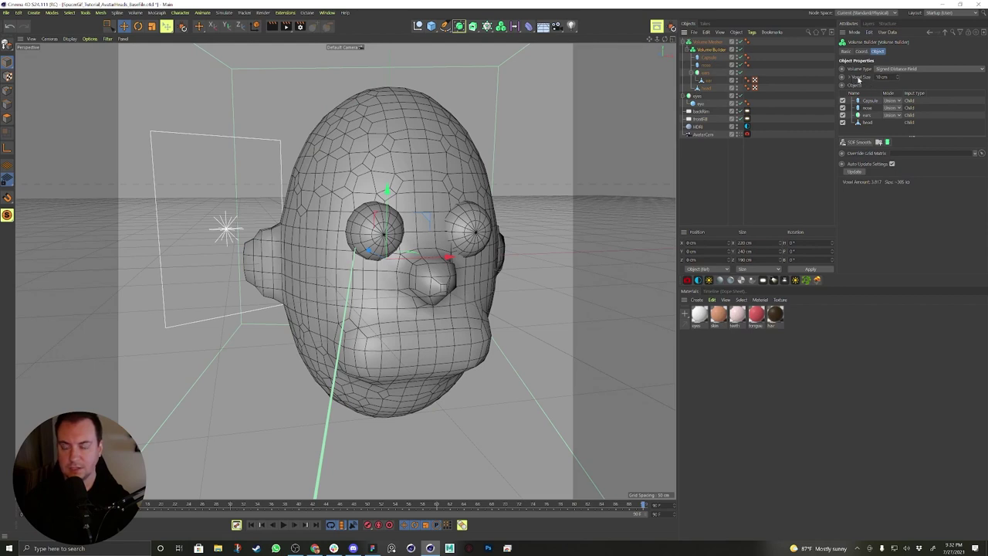
drag(889, 77, 875, 76)
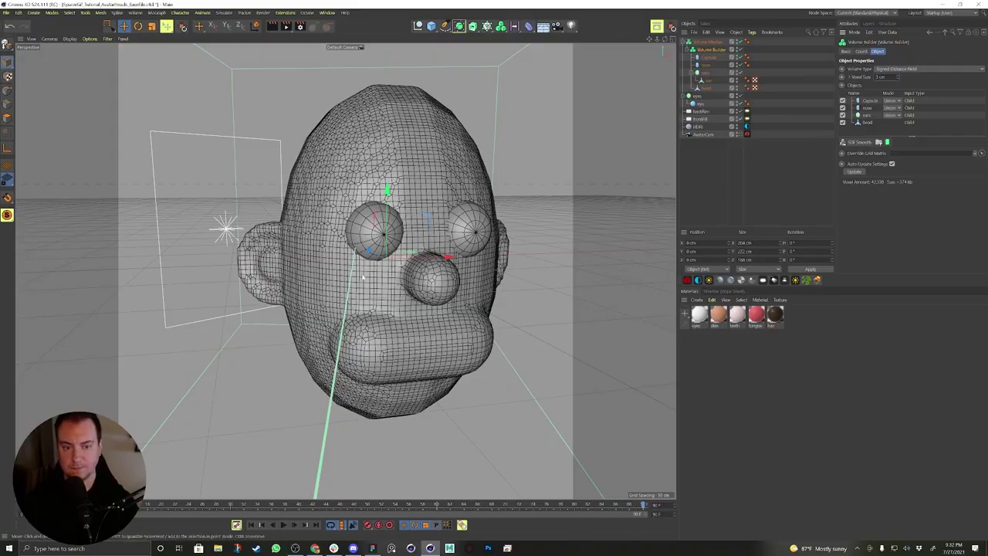
alt+drag(362, 273, 368, 206)
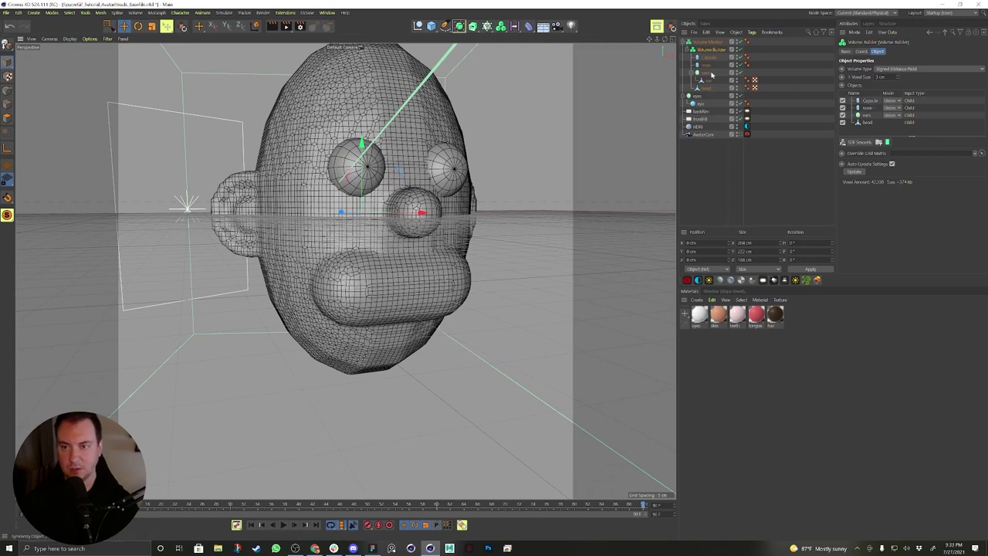
Rename the capsule below the nose as mouth.
double_click(705, 57)
text(m)
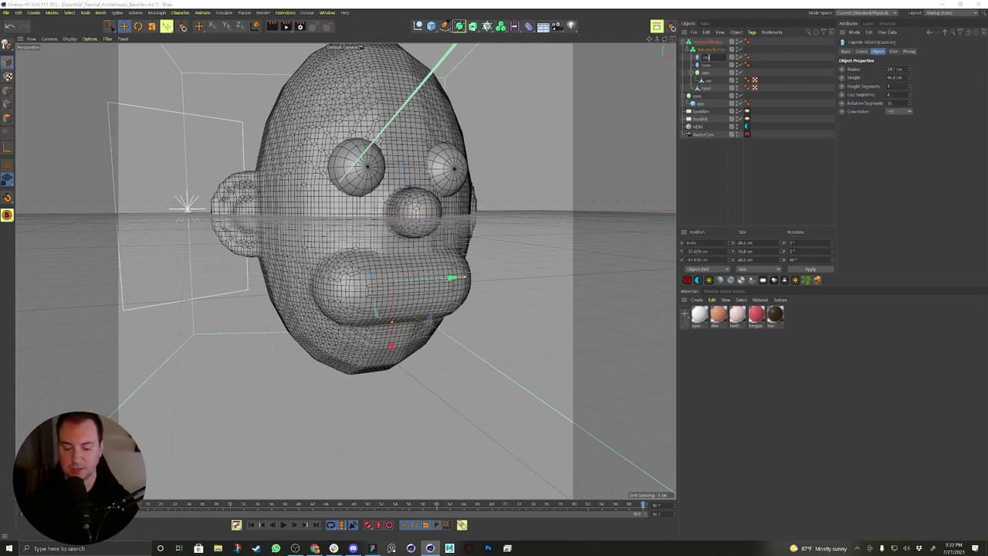
text(outh)
key(Return)
Set the mouth capsule's mode to Subtract in the Volume Builder to cut a mouth opening into the head.
click(710, 49)
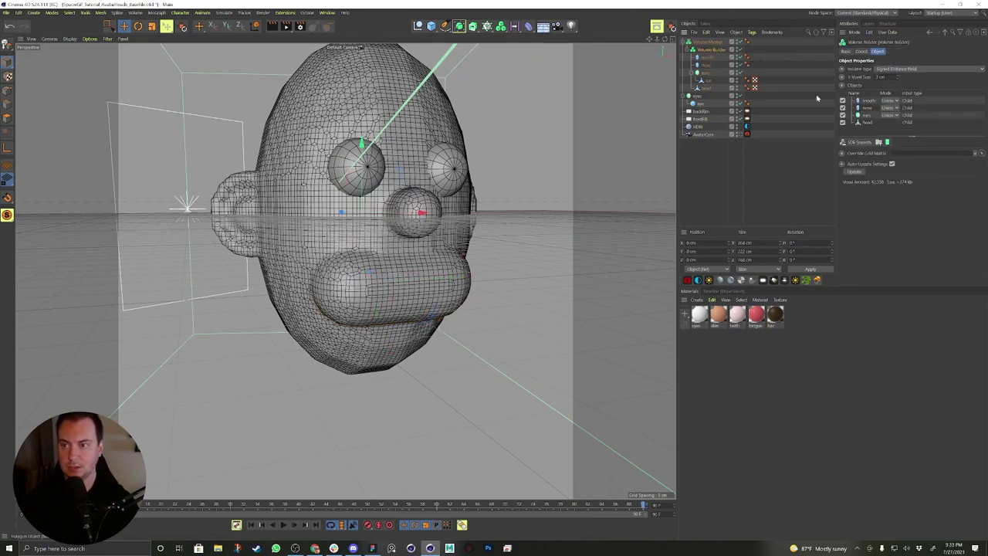
click(893, 102)
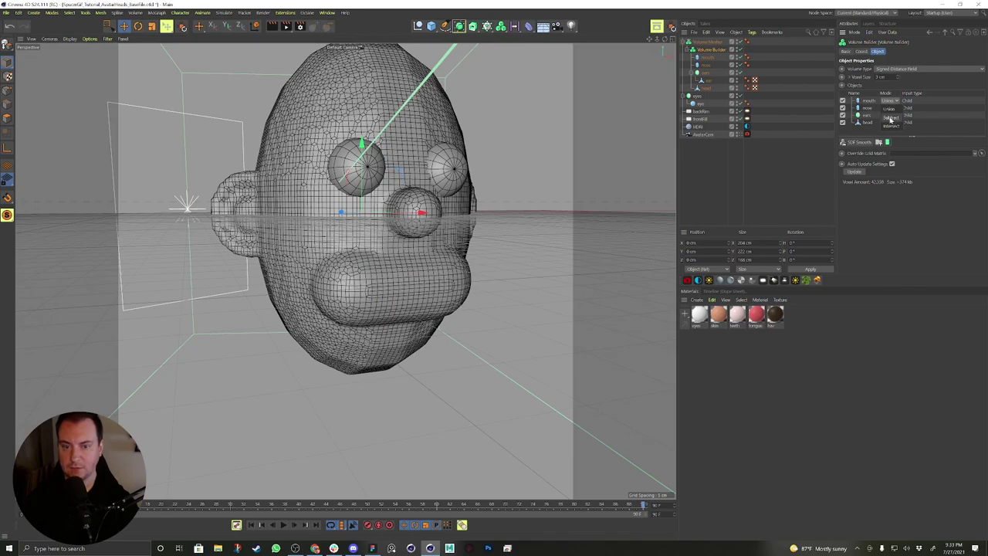
click(890, 117)
Reduce the mouth capsule's radius to about 20.6 cm.
alt+drag(470, 266, 533, 116)
click(707, 58)
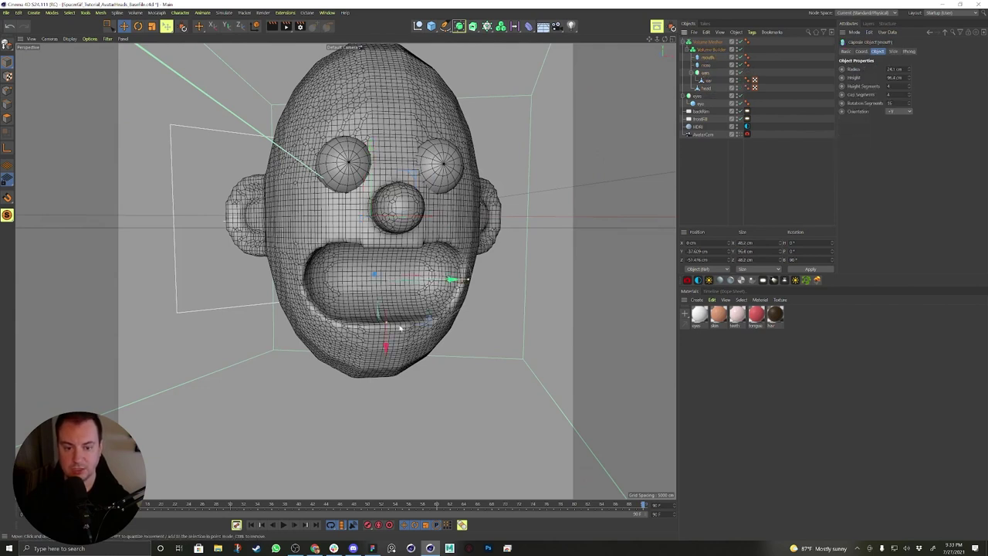
drag(388, 324, 452, 263)
alt+drag(371, 247, 410, 272)
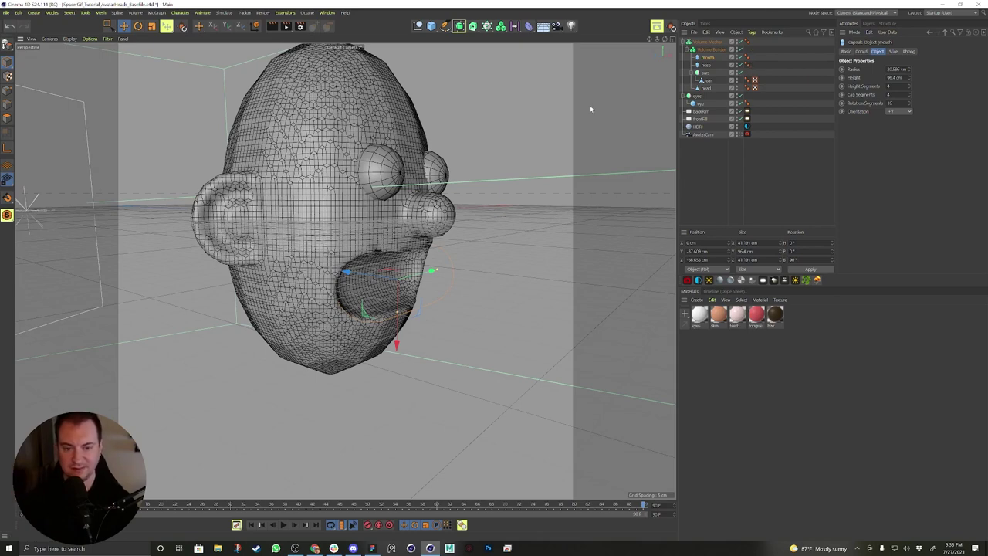
Add a sphere above the mouth capsule inside the Volume Builder and scale it to about 84 cm in diameter.
alt+drag(399, 263, 422, 212)
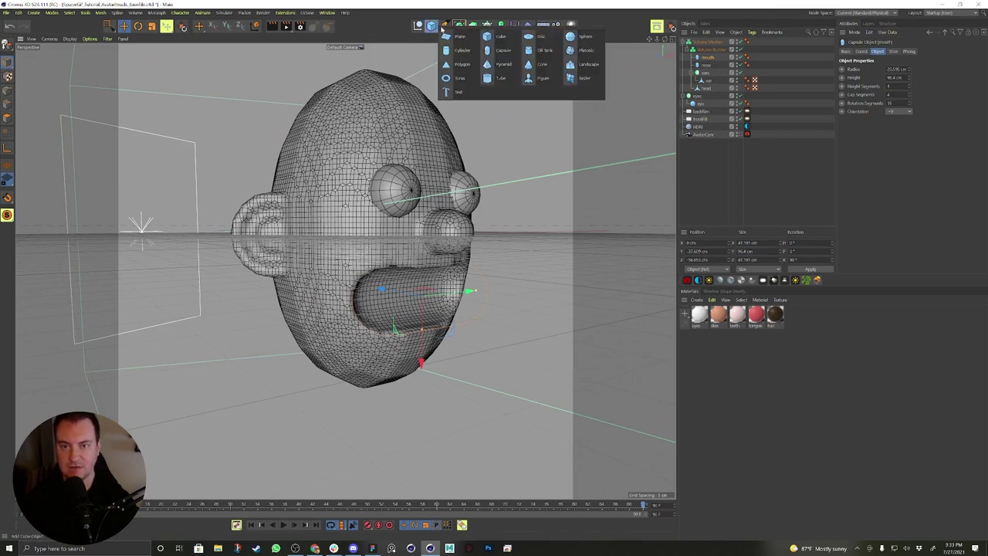
click(584, 37)
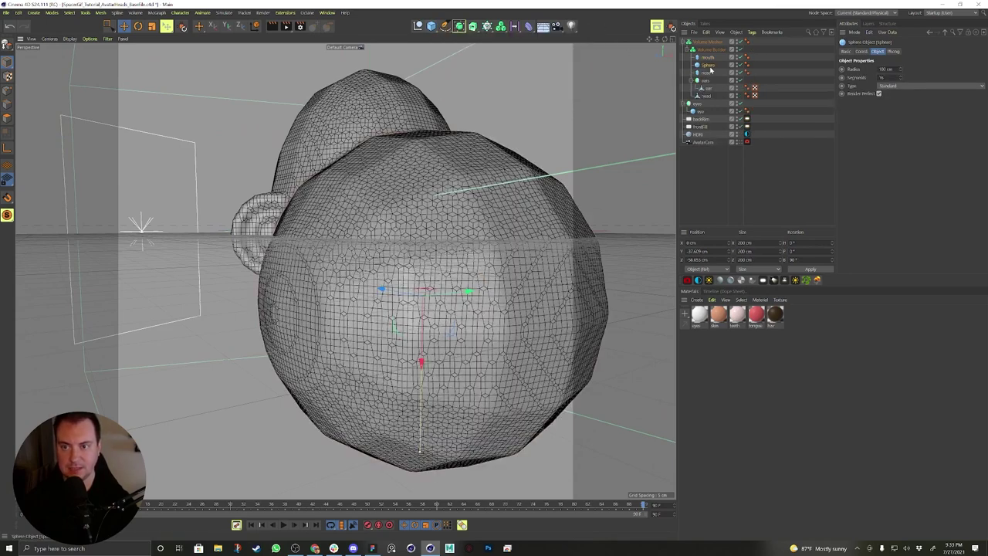
drag(708, 66, 708, 59)
key(t)
drag(455, 185, 447, 260)
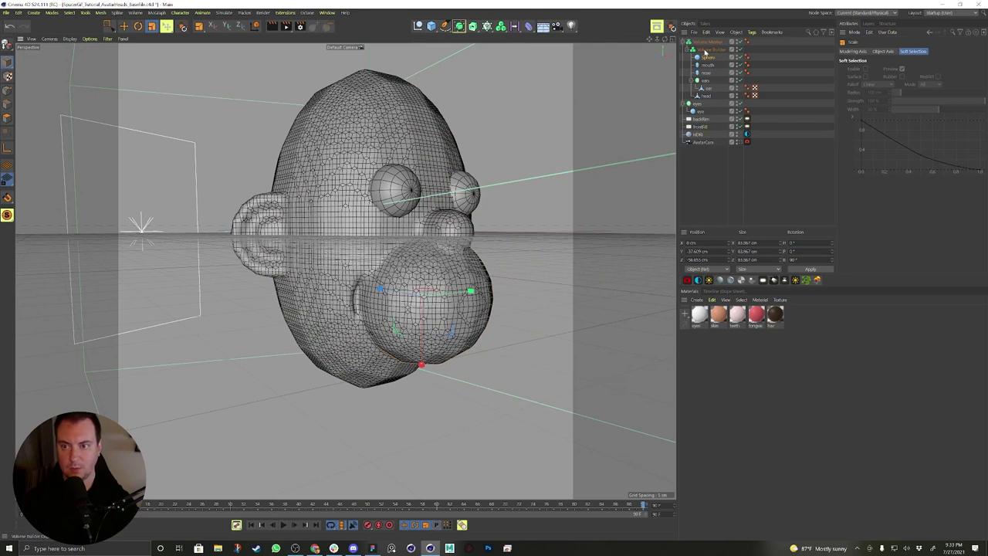
Rename the new sphere as mouth bag and set its mode to Subtract in the Volume Builder.
double_click(707, 59)
text(mouth bag)
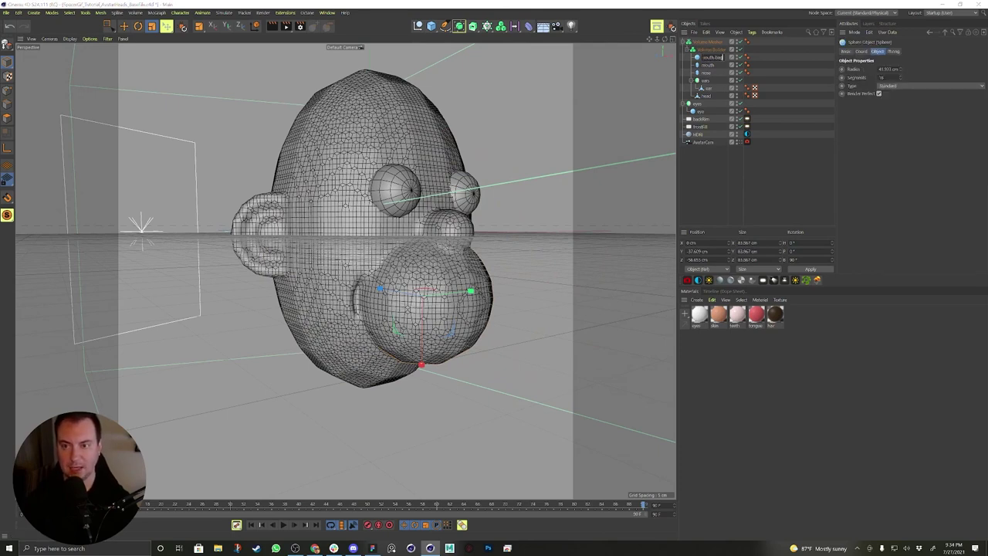
click(701, 50)
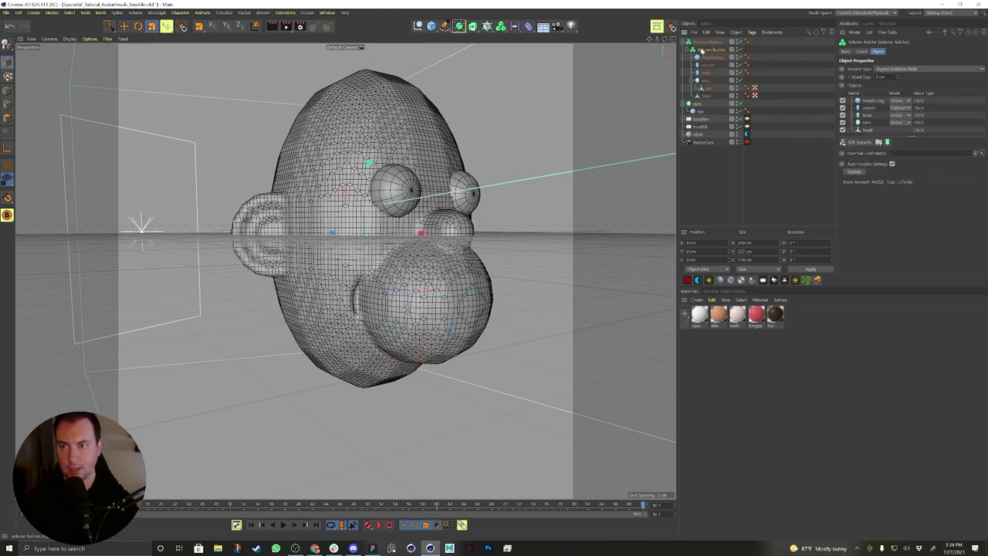
click(900, 101)
click(900, 117)
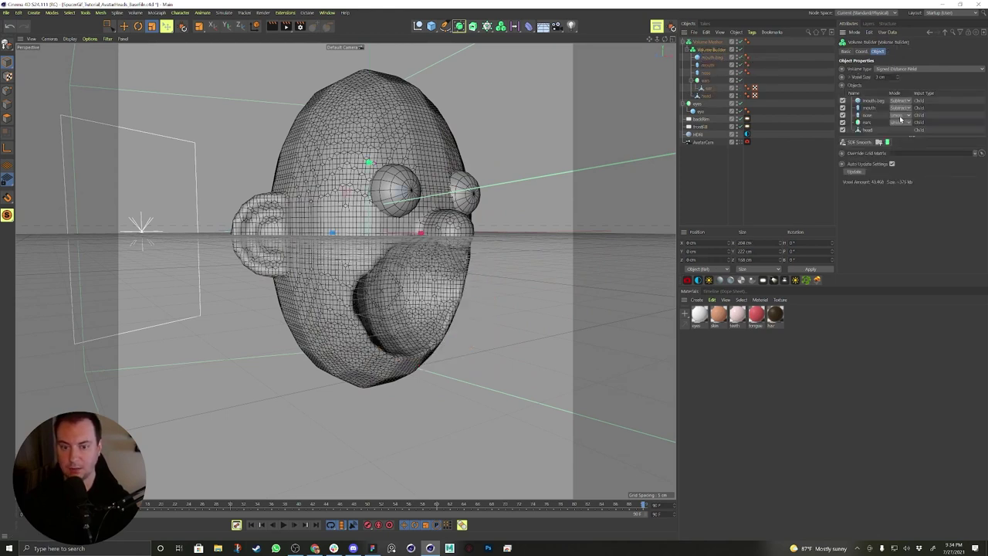
Move the mouth bag sphere back into the head to Z about -20 cm and adjust its height behind the mouth opening.
key(e)
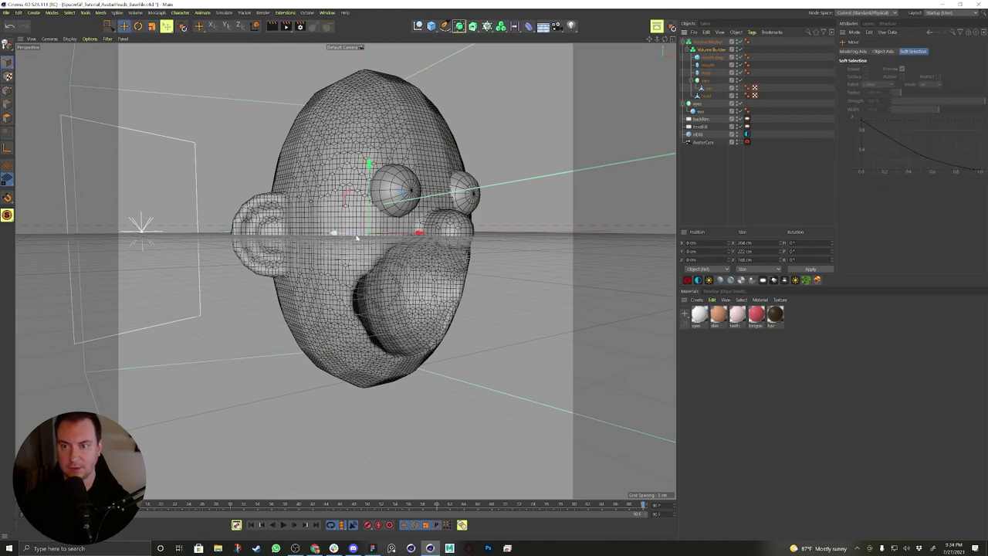
click(708, 57)
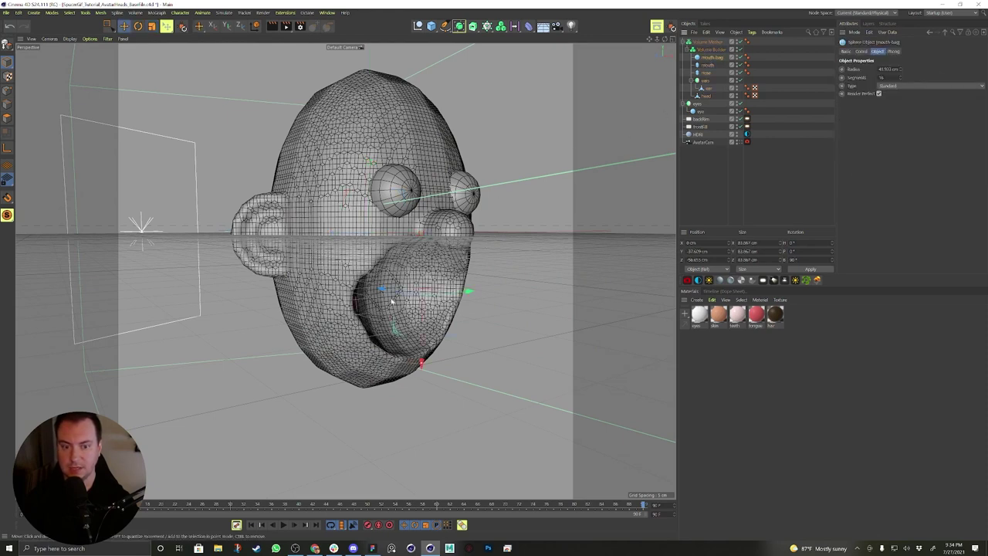
drag(403, 298, 300, 279)
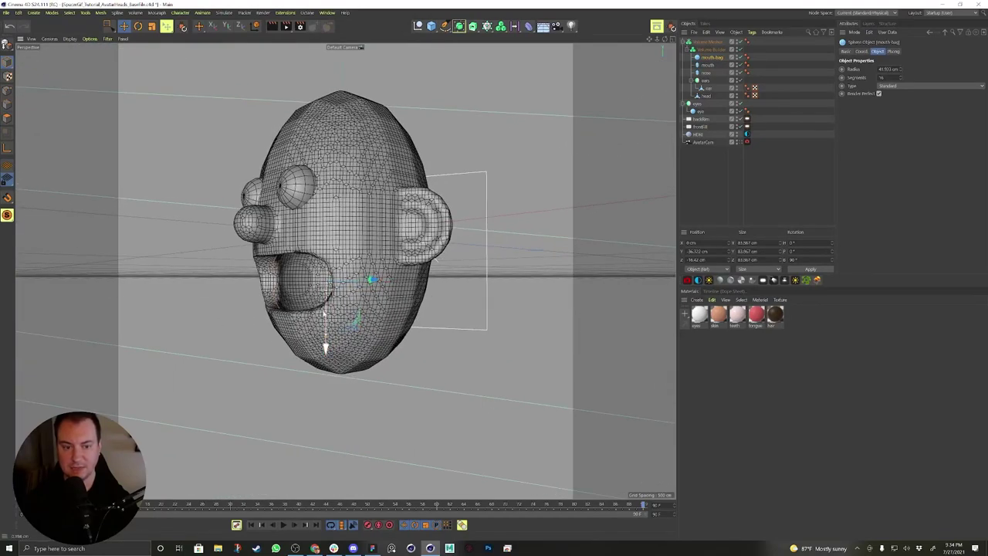
alt+drag(317, 305, 281, 299)
drag(304, 337, 304, 329)
drag(332, 281, 436, 281)
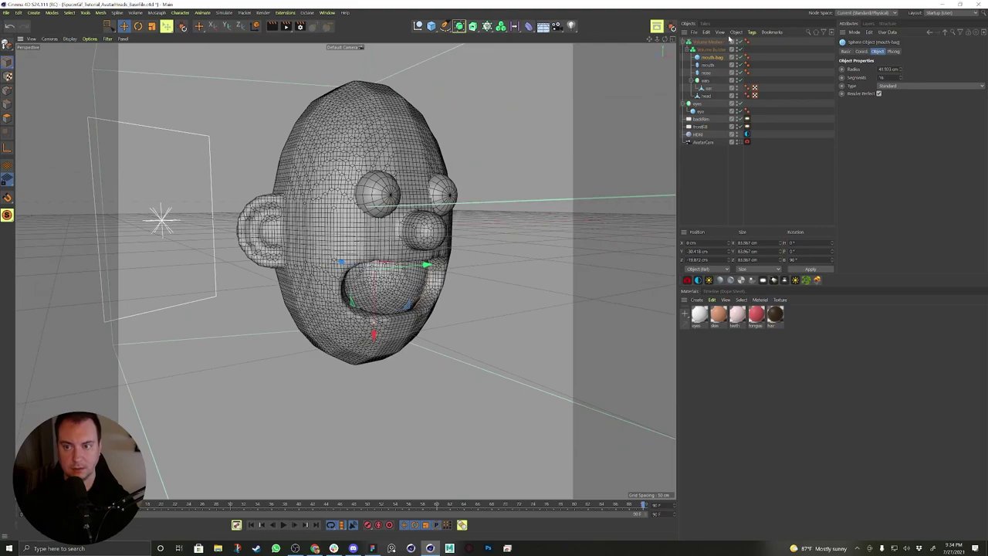
alt+middle_drag(339, 186, 308, 214)
alt+drag(328, 251, 371, 303)
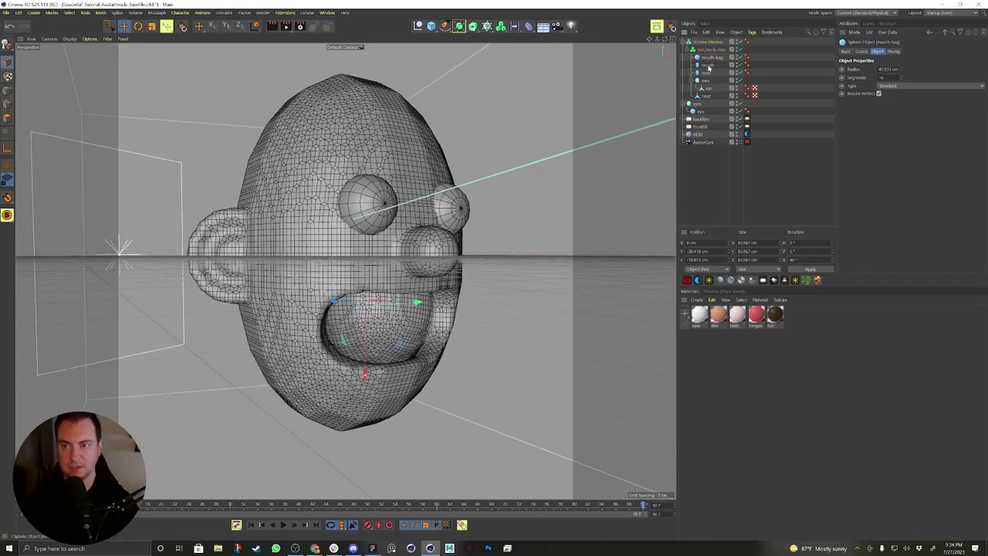
click(707, 66)
click(707, 74)
click(705, 88)
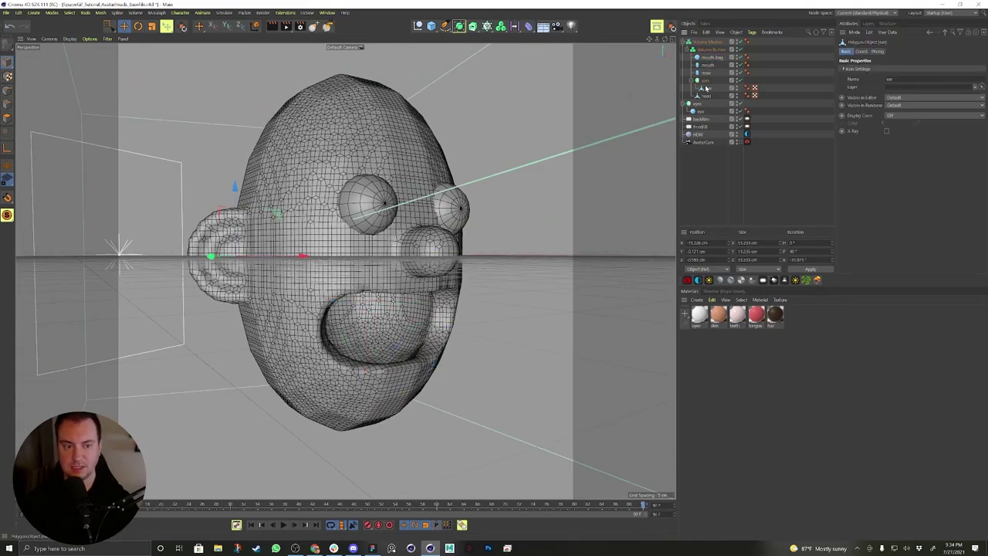
click(706, 73)
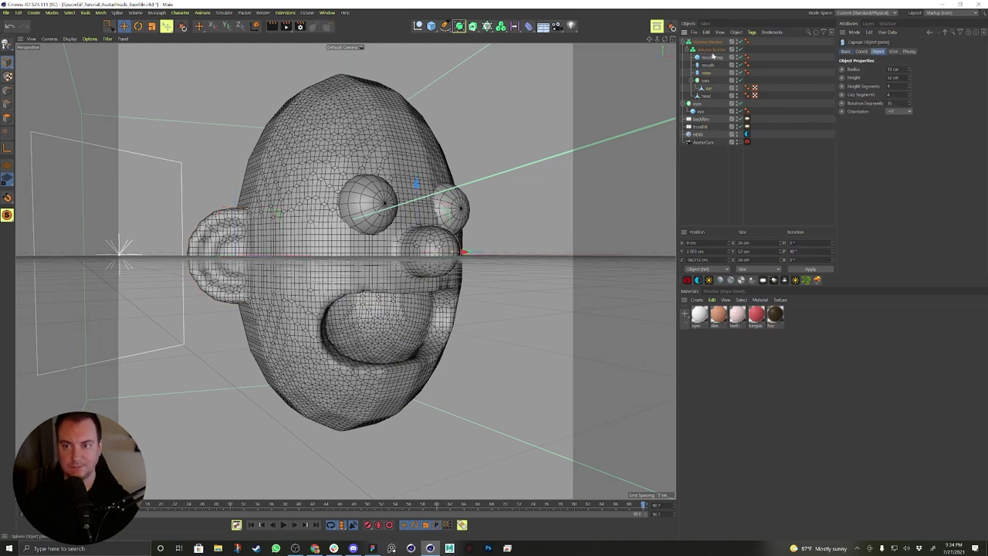
Add an SDF Smooth filter to the Volume Builder and set the voxel size to 1 cm.
click(710, 50)
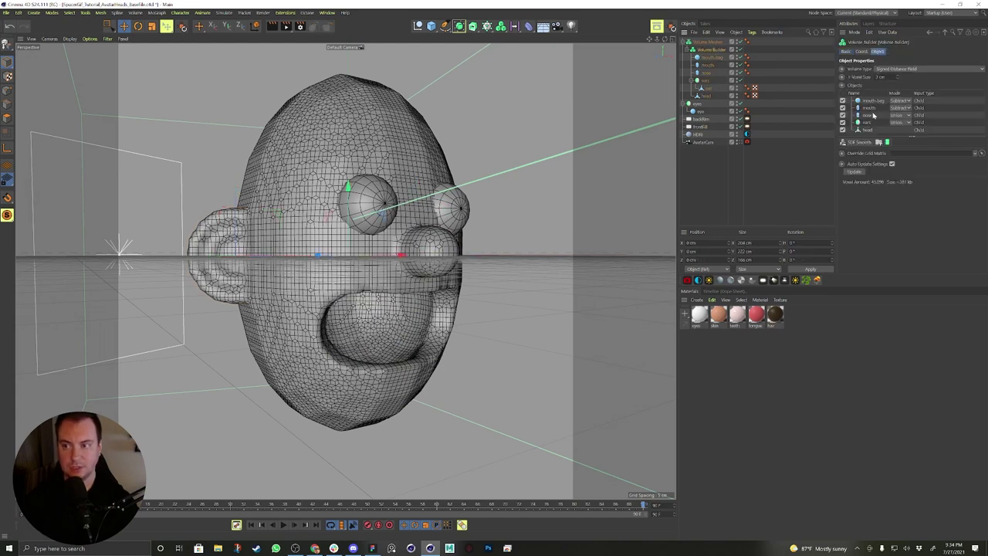
click(855, 143)
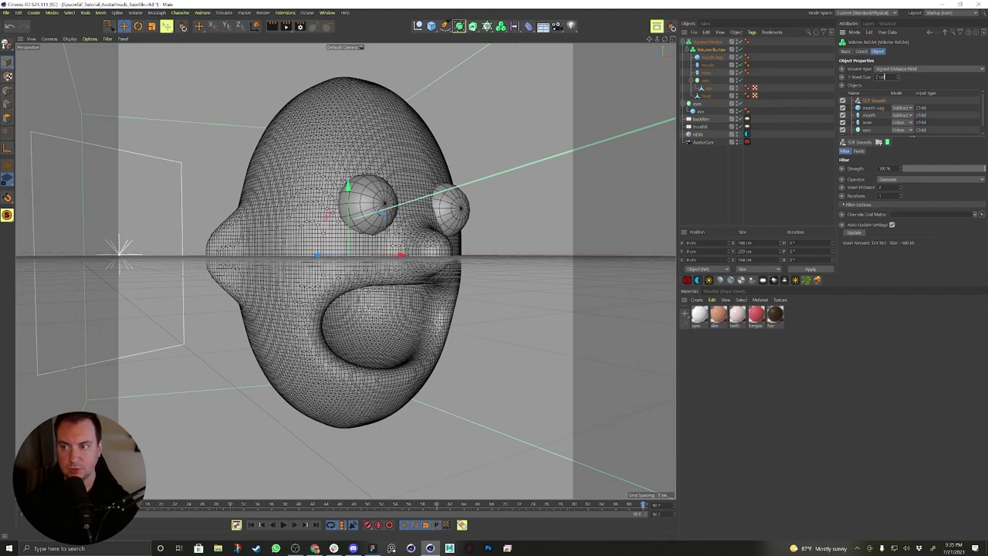
key(Return)
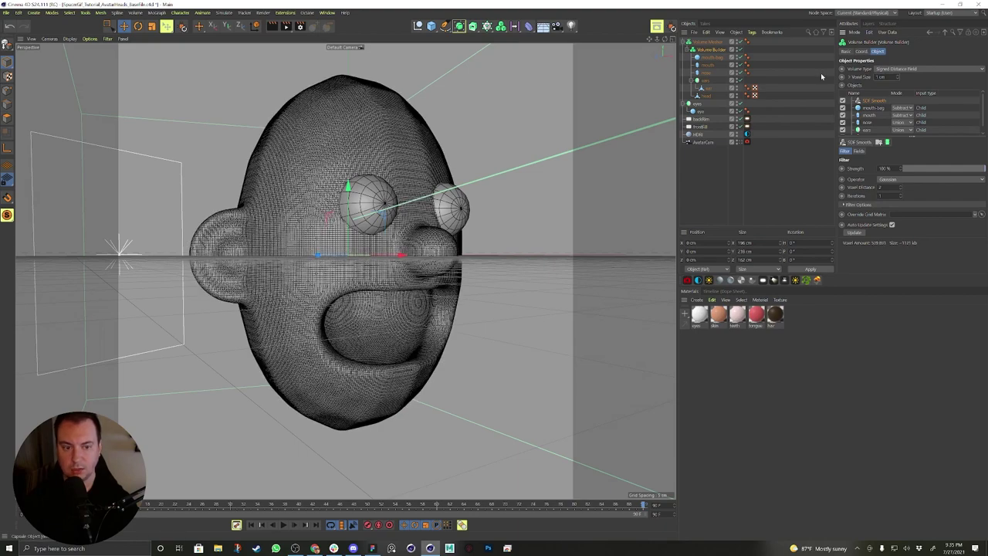
mouse_move(304, 293)
alt+mouse_down()
mouse_move(357, 298)
mouse_move(314, 314)
mouse_move(309, 296)
alt+mouse_up()
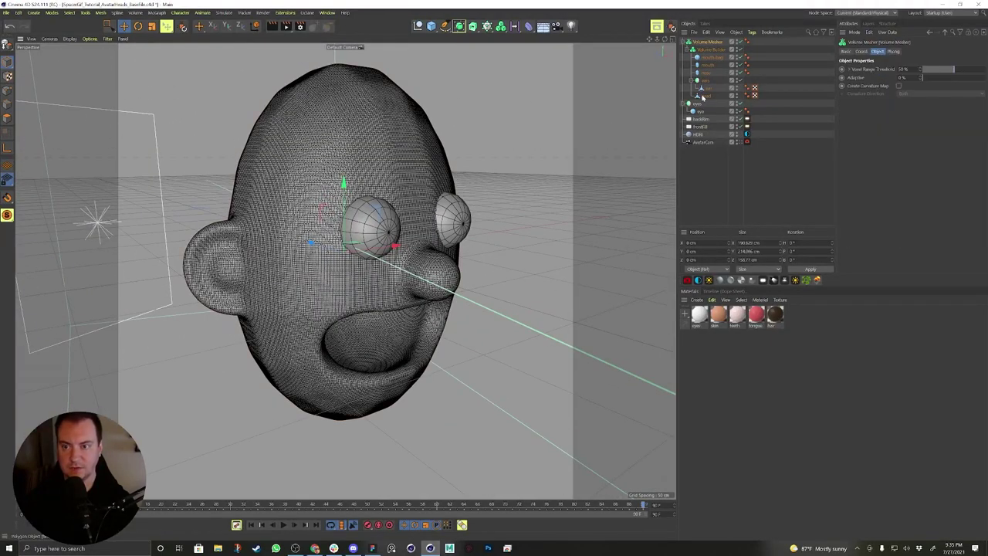
Place the head mesh in a Subdivision Surface and order that below the mouth capsule in the Volume Builder's object list.
click(704, 96)
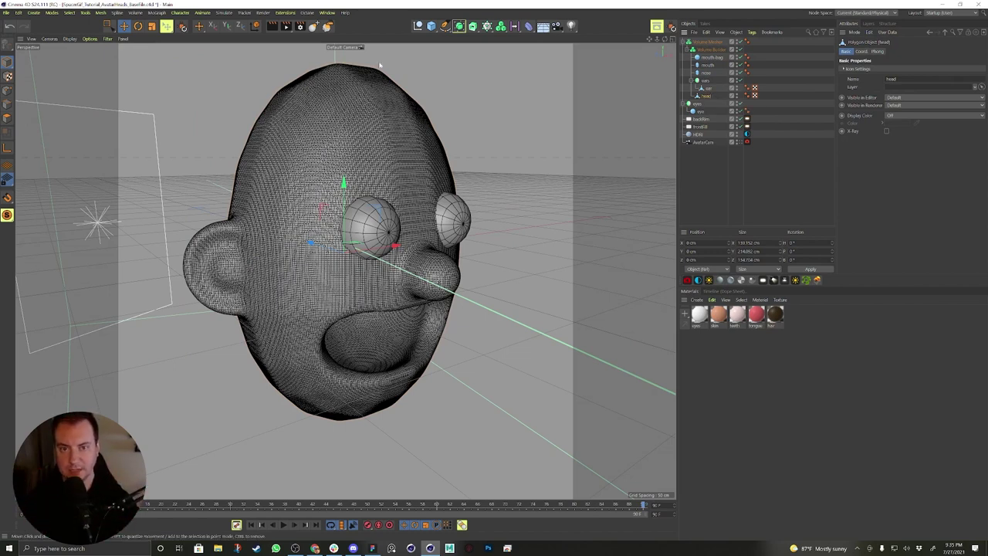
alt+click(460, 27)
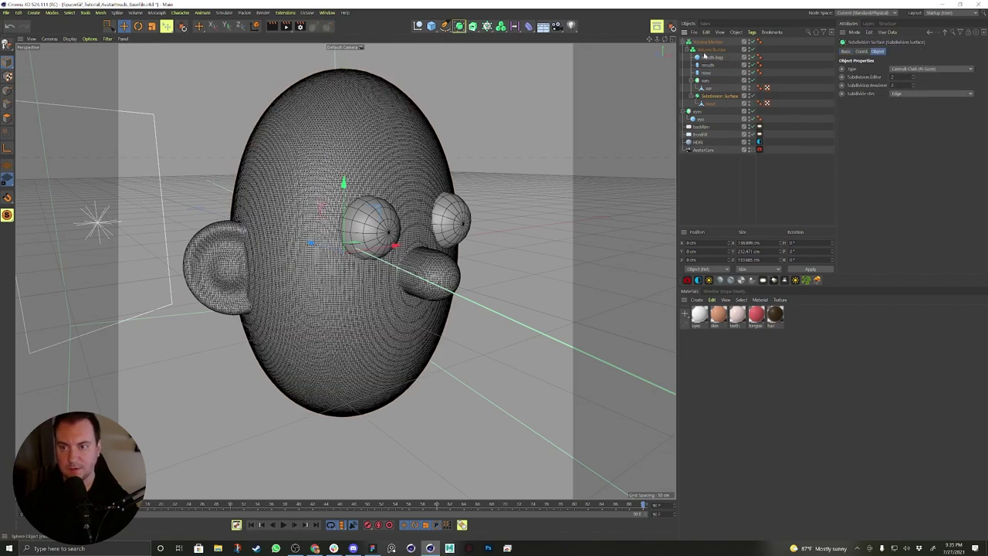
click(707, 50)
drag(889, 103, 875, 104)
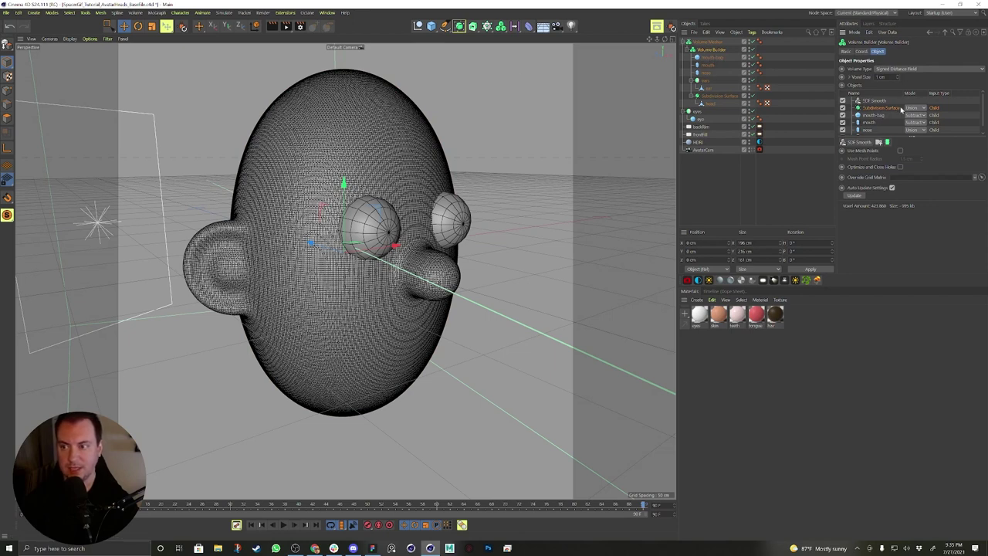
drag(885, 110, 879, 128)
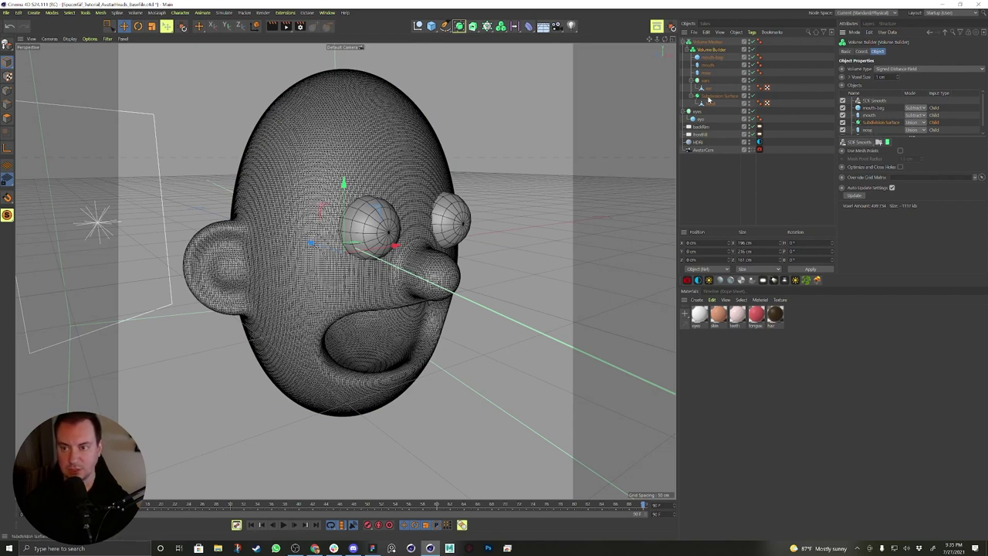
Rename the head's Subdivision Surface as HEAD.
double_click(717, 96)
text(HEAD)
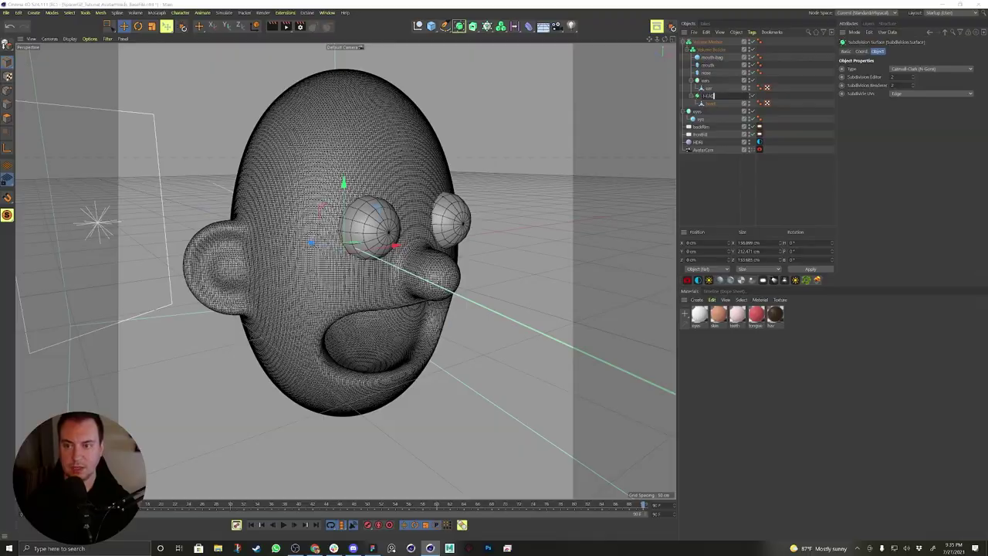
key(Return)
Move the mouth bag sphere slightly forward and reduce the mouth capsule's radius to about 16.8 cm.
alt+drag(270, 293, 340, 258)
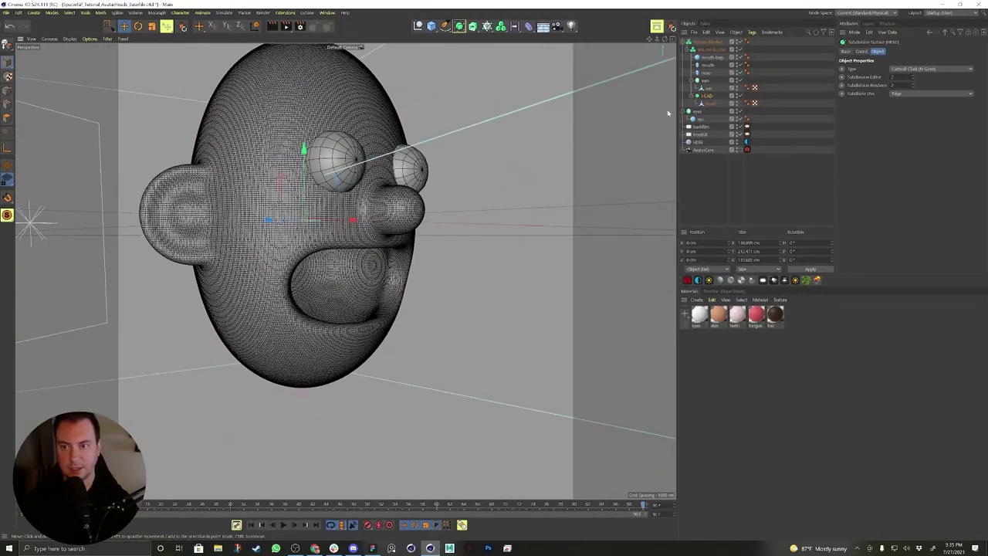
click(709, 58)
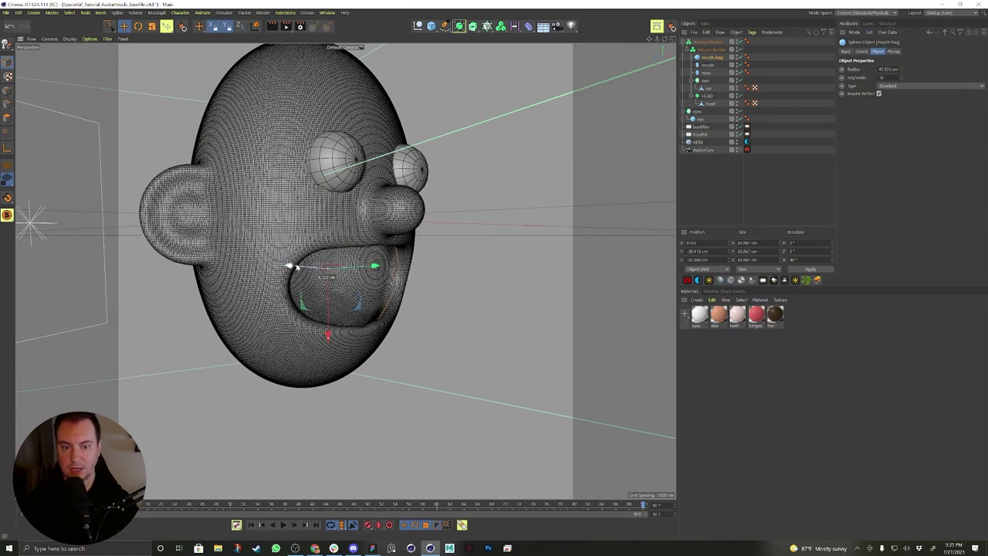
alt+drag(288, 266, 647, 139)
alt+drag(307, 277, 244, 265)
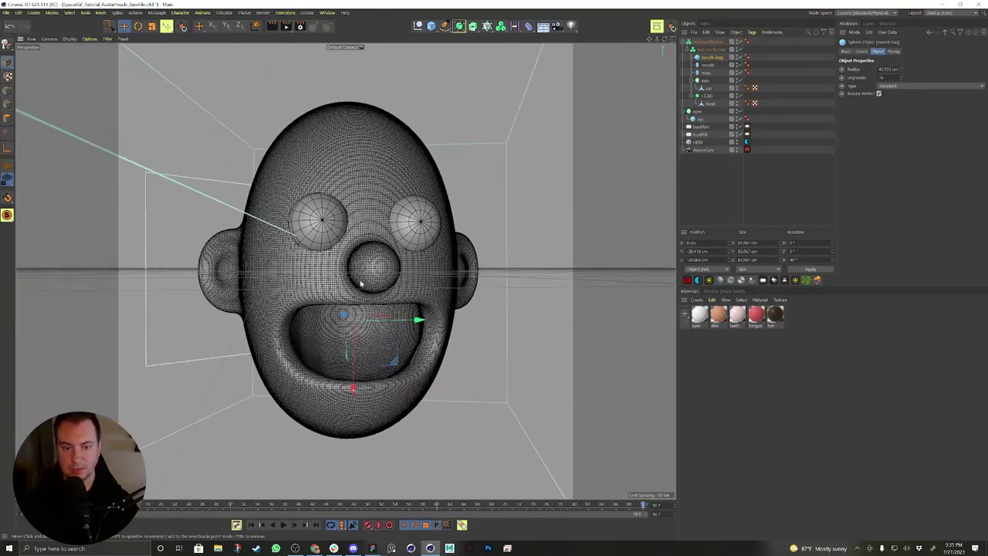
click(710, 66)
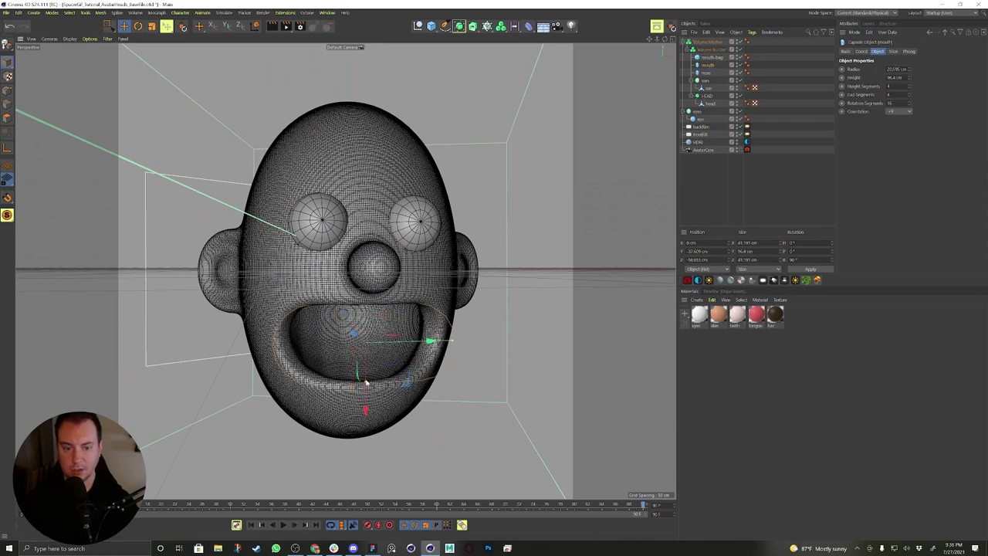
drag(366, 383, 346, 263)
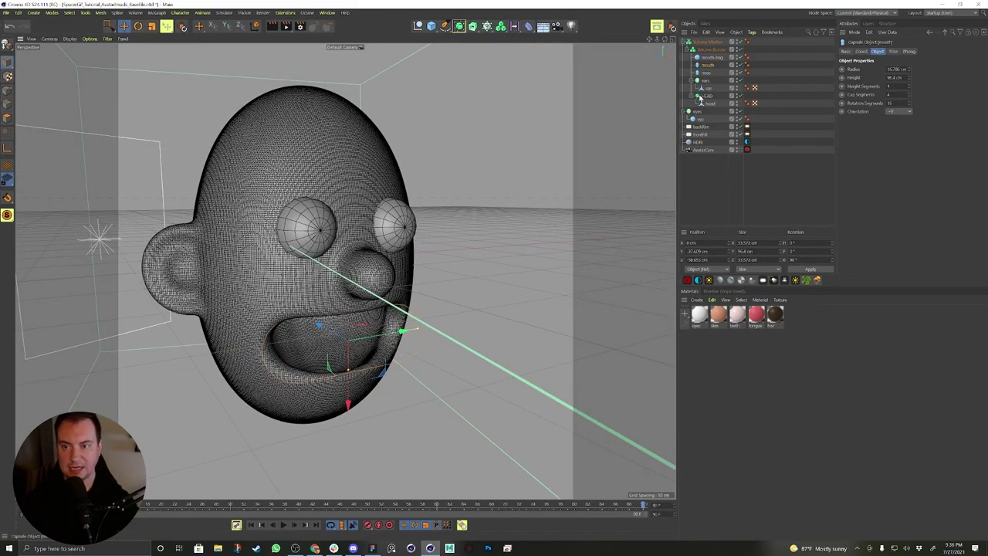
Push the mirrored eyes back to Z about 1.7 cm and place a copy of them first inside the Volume Builder.
click(693, 113)
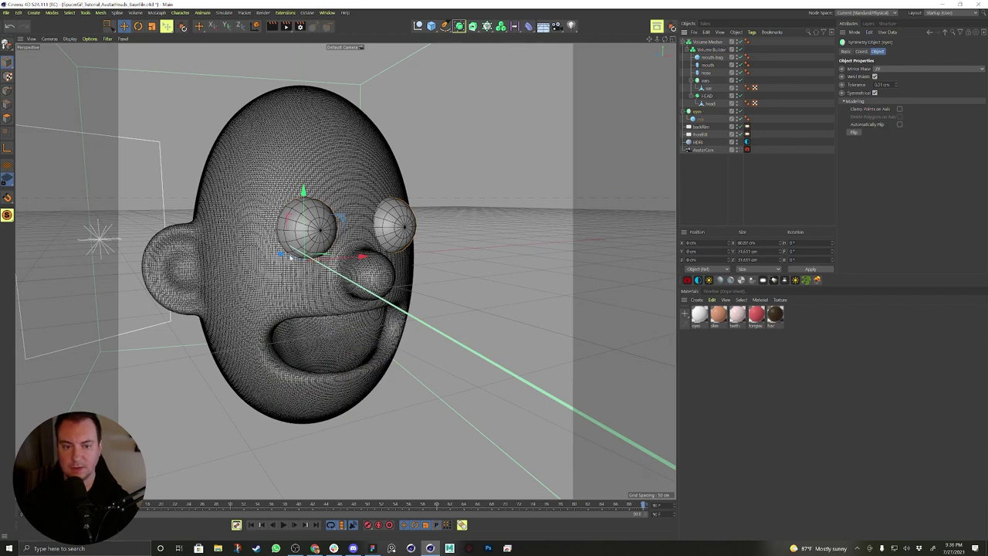
alt+drag(308, 247, 252, 258)
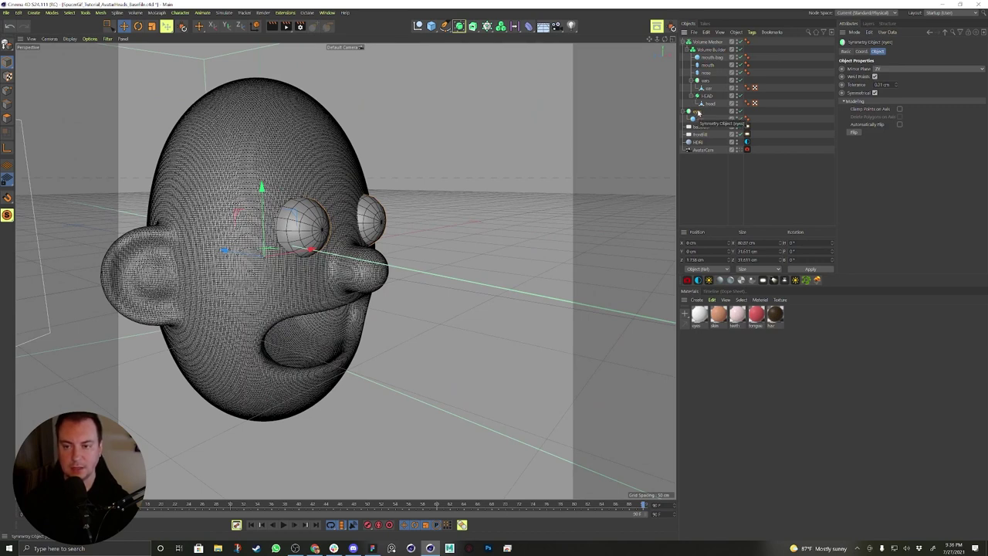
drag(698, 113, 712, 57)
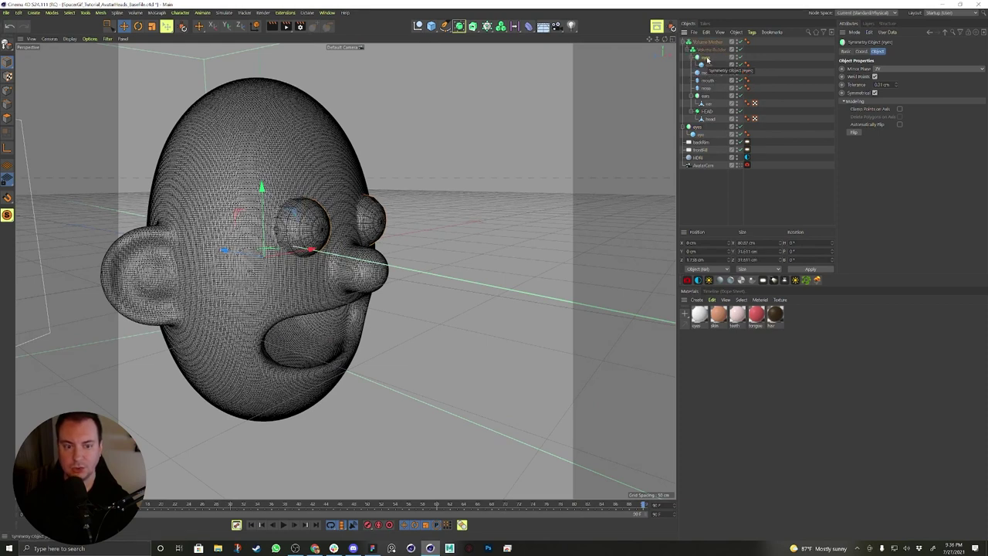
Order the eyes below SDF Smooth in the Volume Builder's object list and set their mode to Subtract.
click(709, 50)
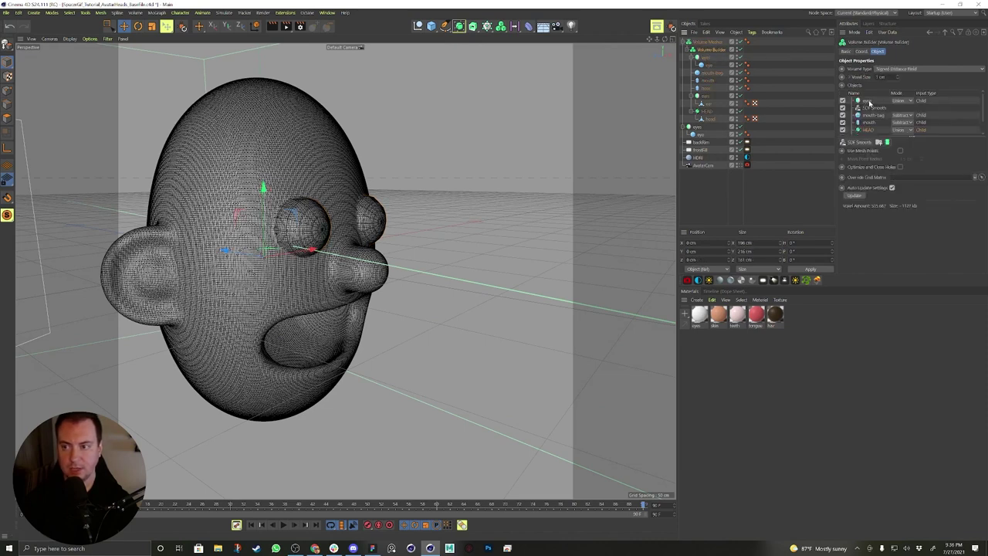
drag(869, 103, 873, 111)
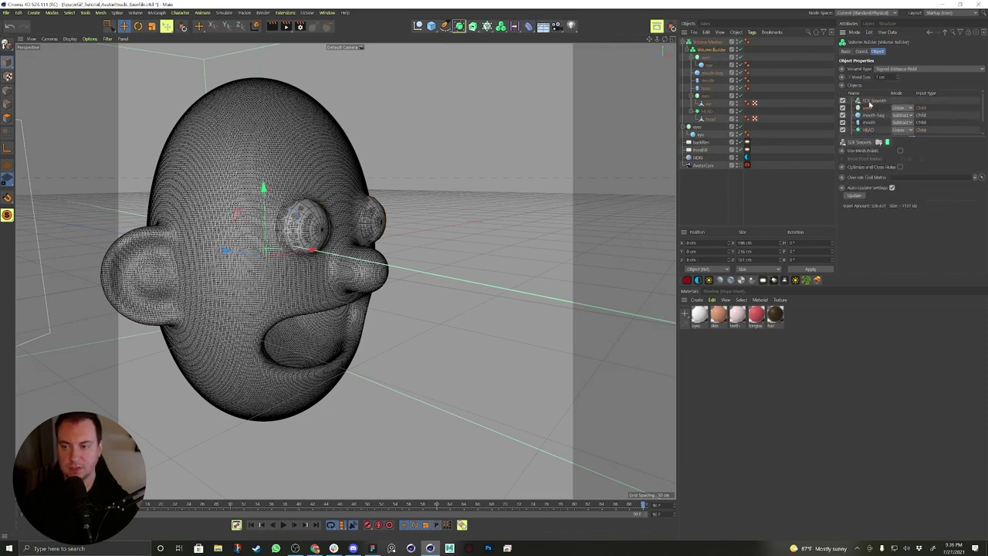
click(903, 108)
click(902, 125)
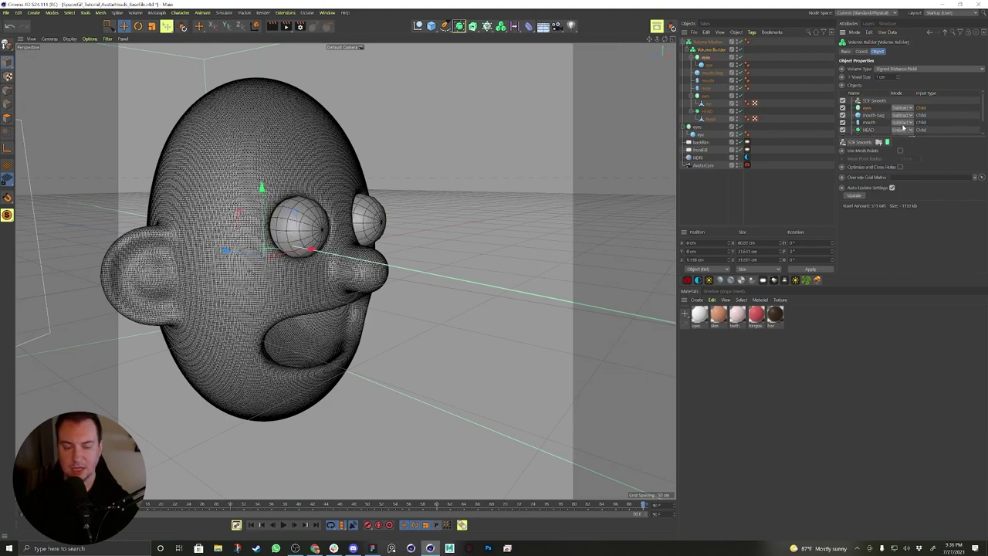
Hide the separate eyes to inspect the carved eye sockets from both sides, and show the eyes again.
alt+drag(296, 251, 198, 260)
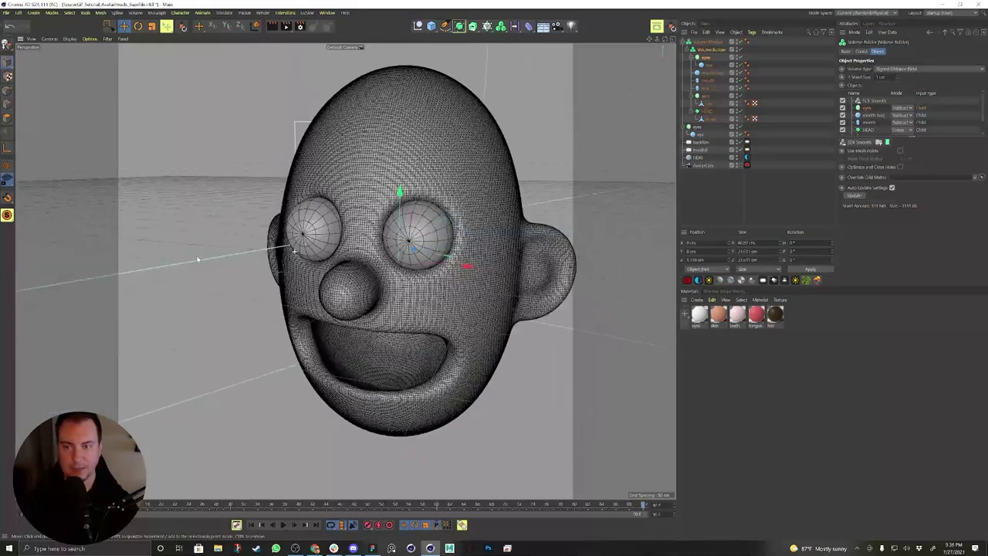
click(737, 131)
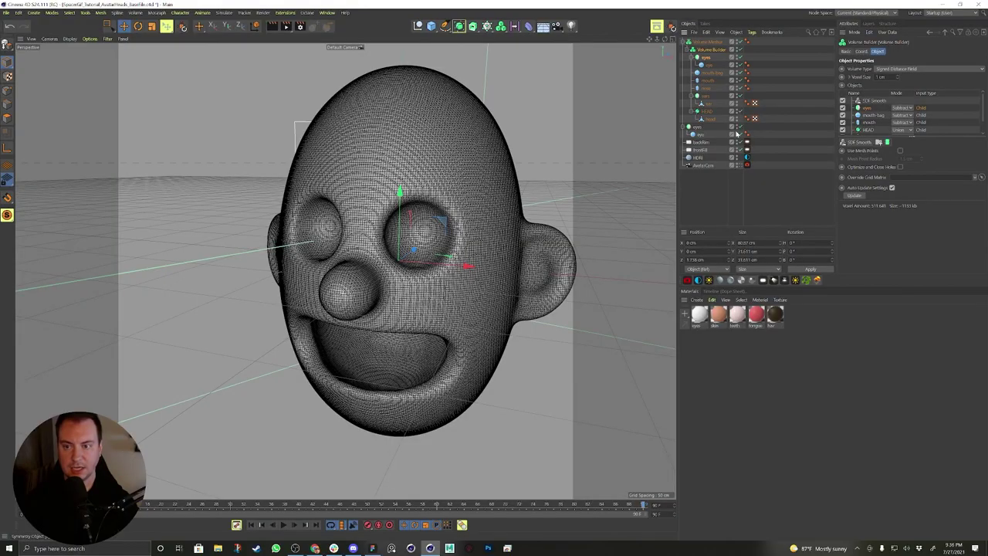
alt+drag(595, 162, 737, 132)
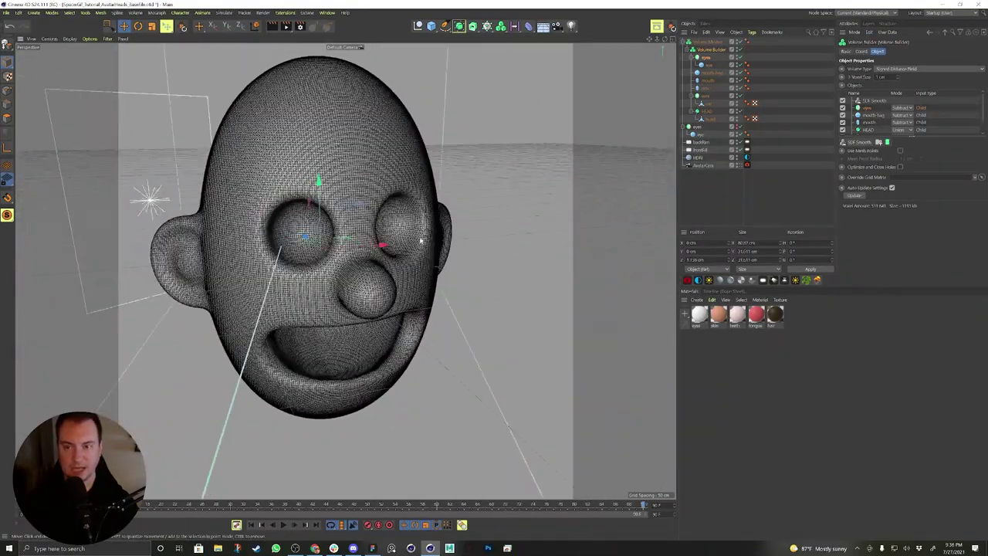
click(737, 131)
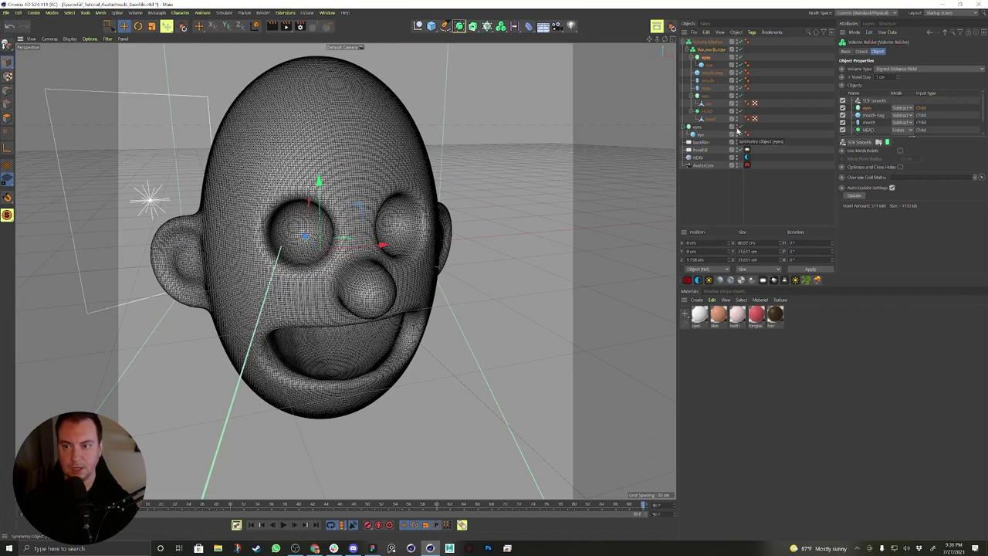
click(737, 132)
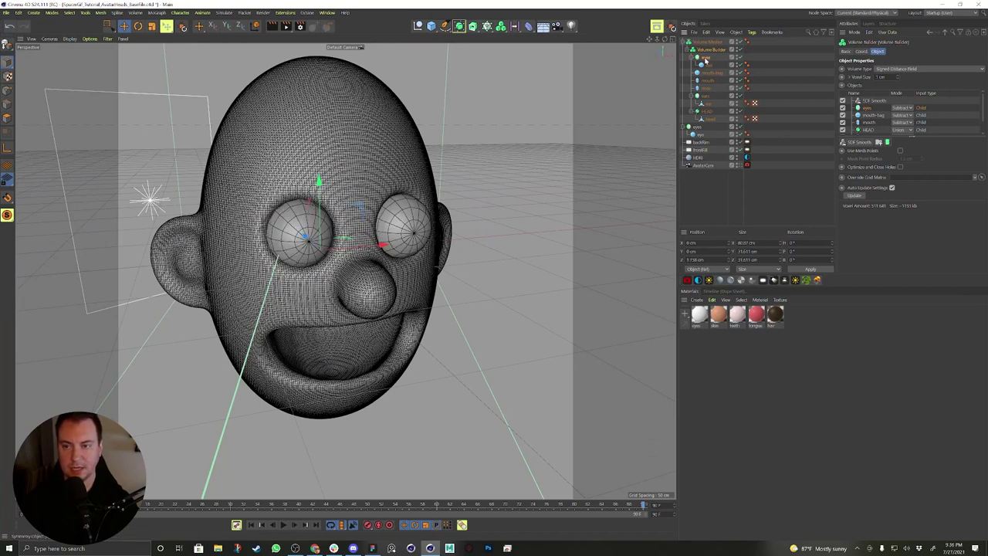
Scale the eye sphere inside the Volume Builder down to about 27.4 cm across.
click(708, 66)
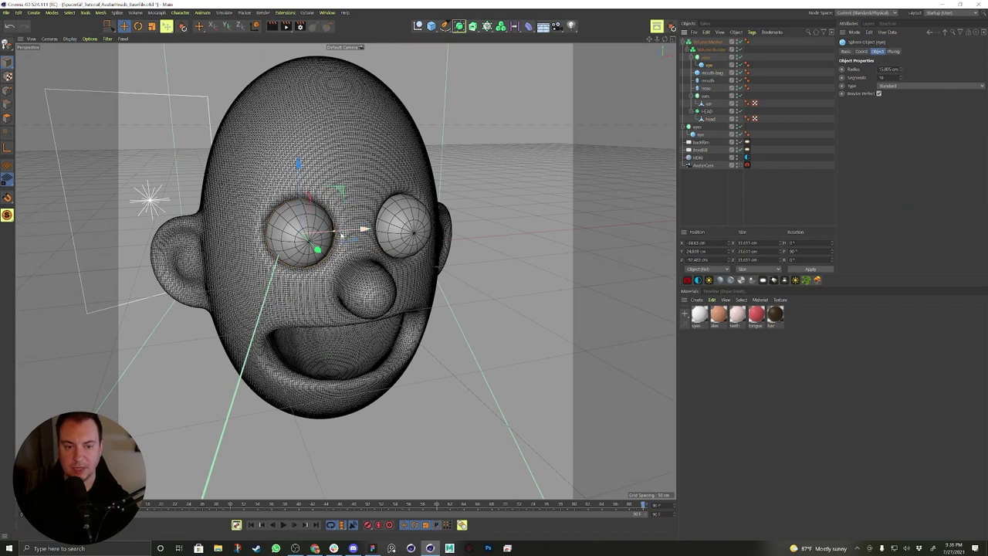
key(t)
drag(389, 183, 358, 210)
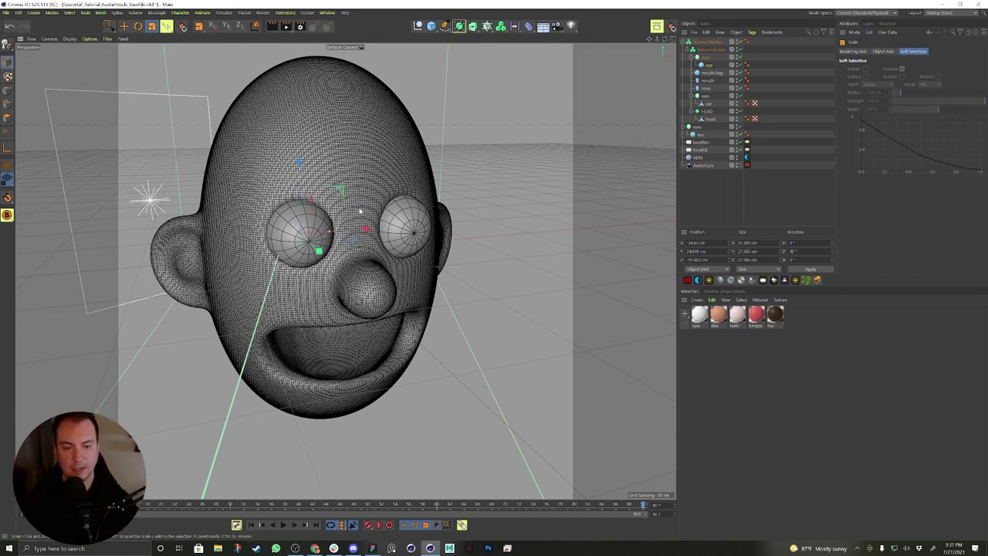
alt+drag(395, 224, 335, 200)
alt+drag(367, 202, 344, 198)
alt+drag(319, 240, 380, 259)
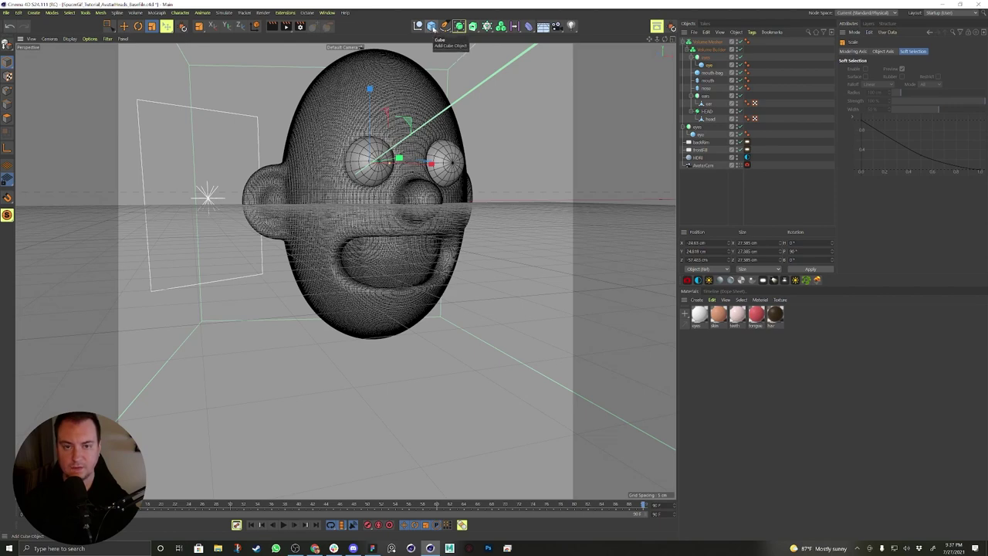
Add a cube, scale it down to a thin block about 22 cm high, and move it to the upper front of the mouth.
alt+middle_drag(425, 71, 430, 84)
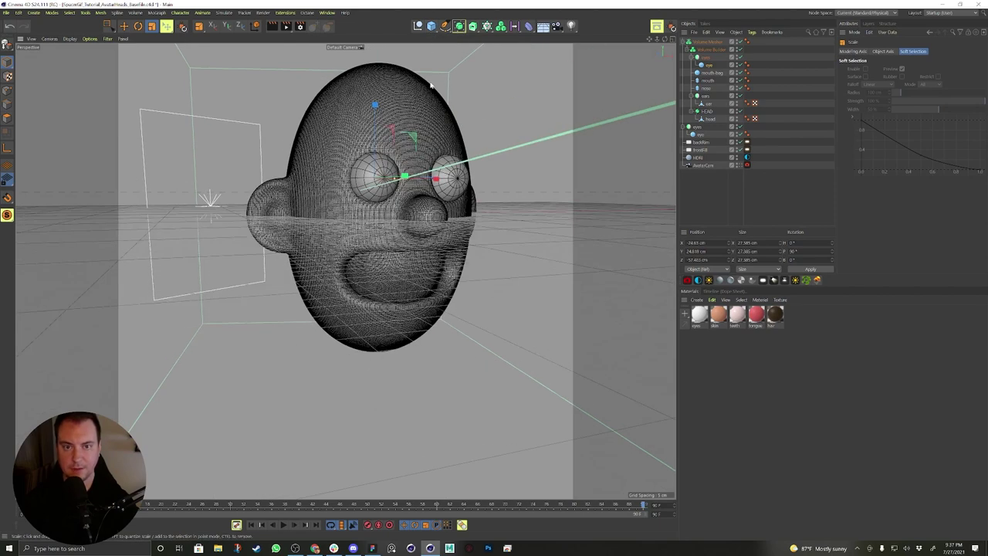
click(431, 26)
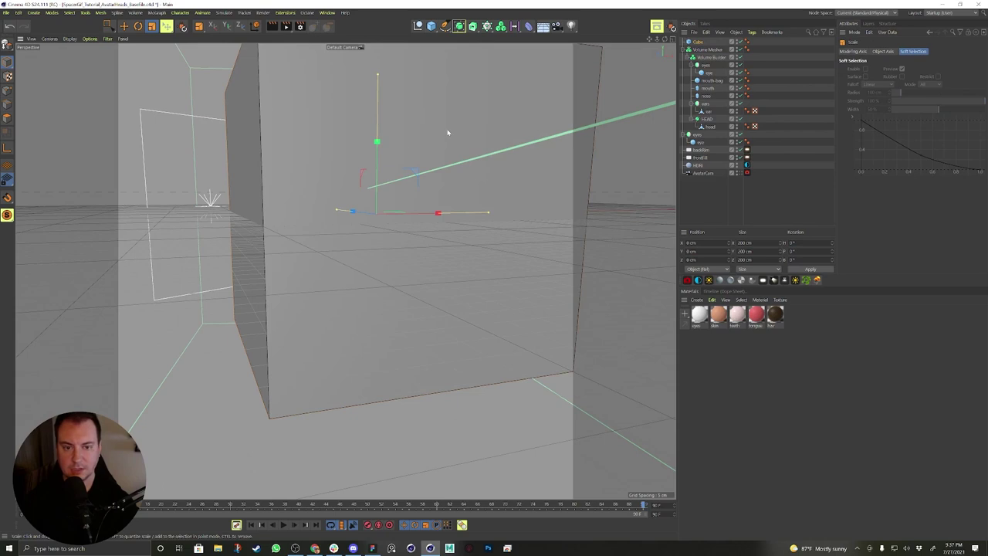
drag(447, 133, 373, 247)
key(e)
key(t)
drag(569, 161, 404, 289)
key(e)
drag(381, 244, 359, 262)
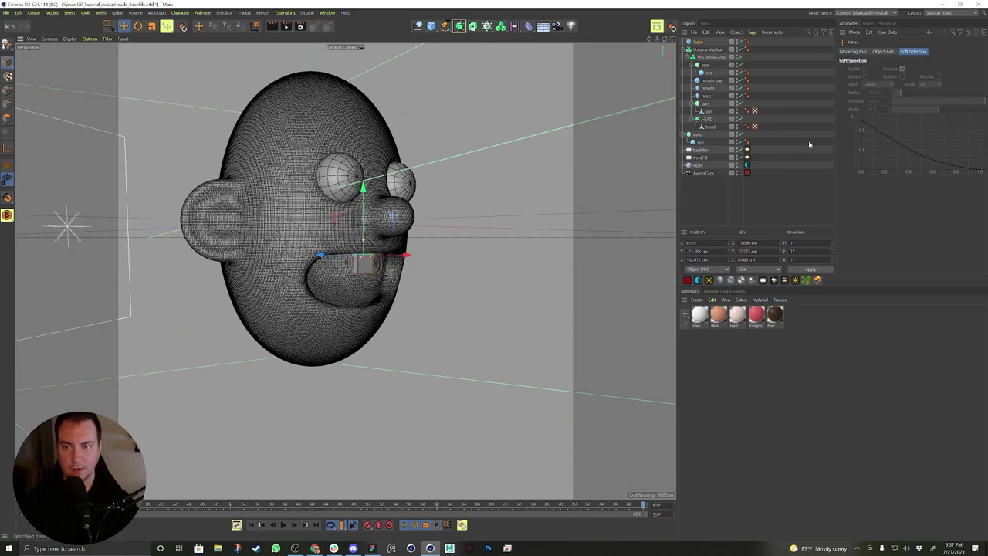
Enable Fillet on the tooth cube and raise its fillet radius to about 2.05 cm.
click(698, 42)
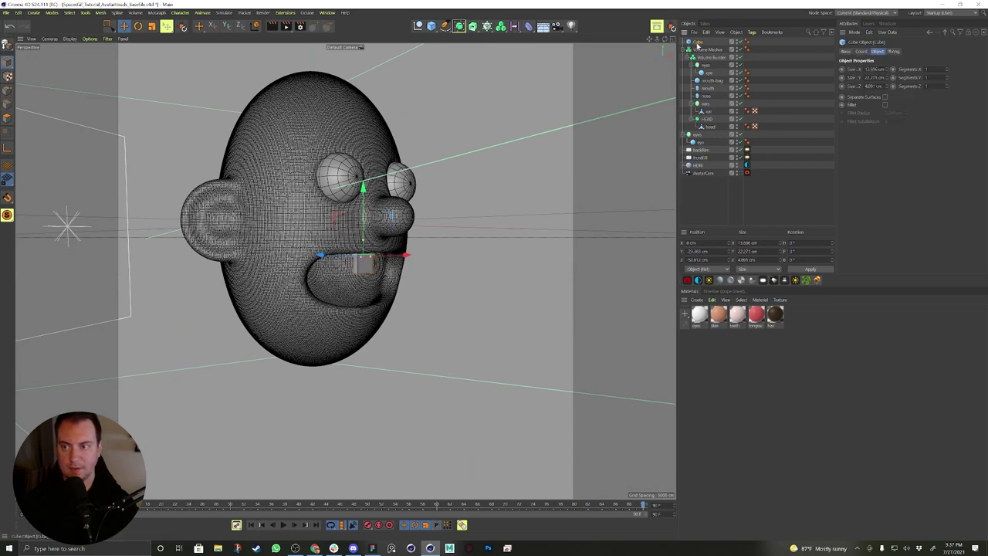
click(885, 105)
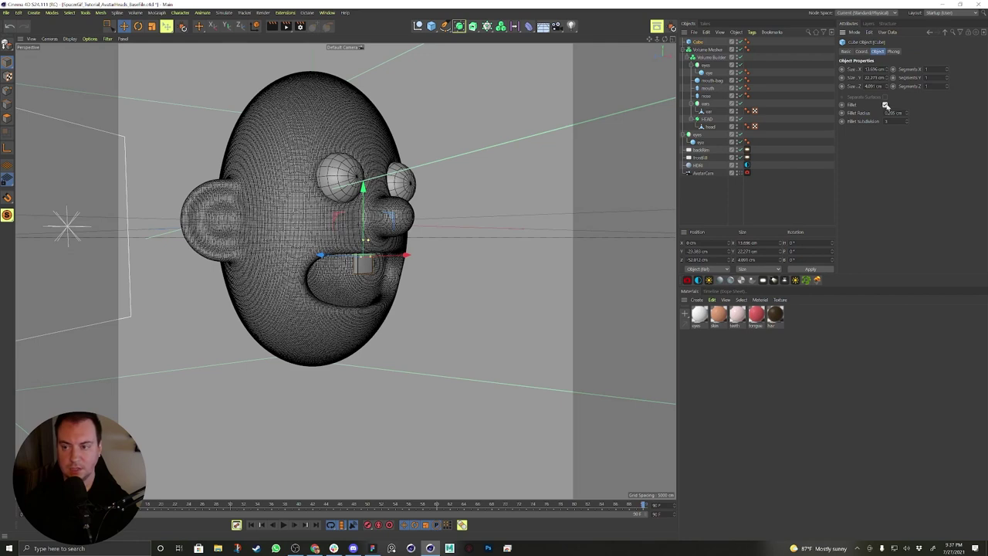
drag(907, 113, 914, 113)
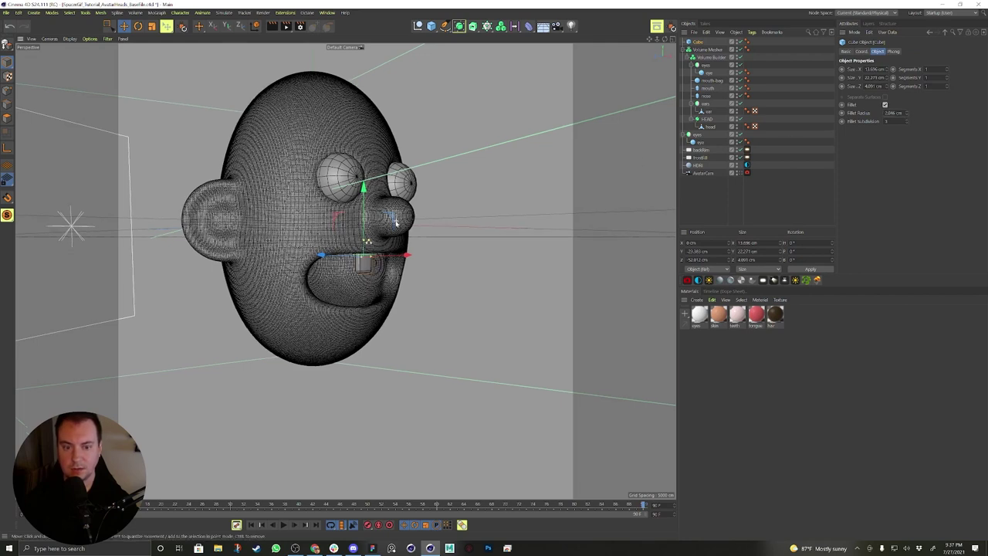
scroll(349, 266, up, 2)
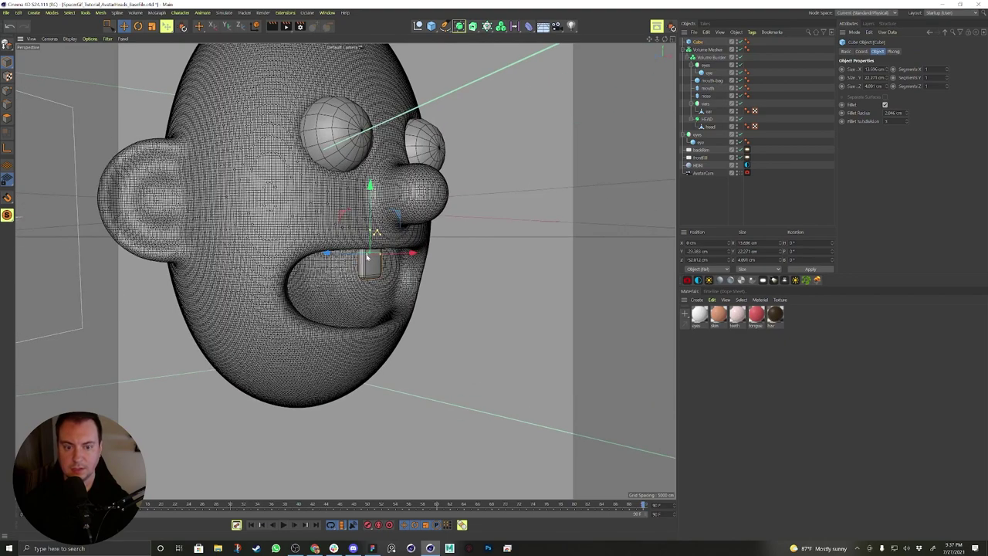
Thicken the tooth cube, widen it to about 16.5 cm, and adjust its depth position inside the mouth opening.
drag(367, 257, 307, 270)
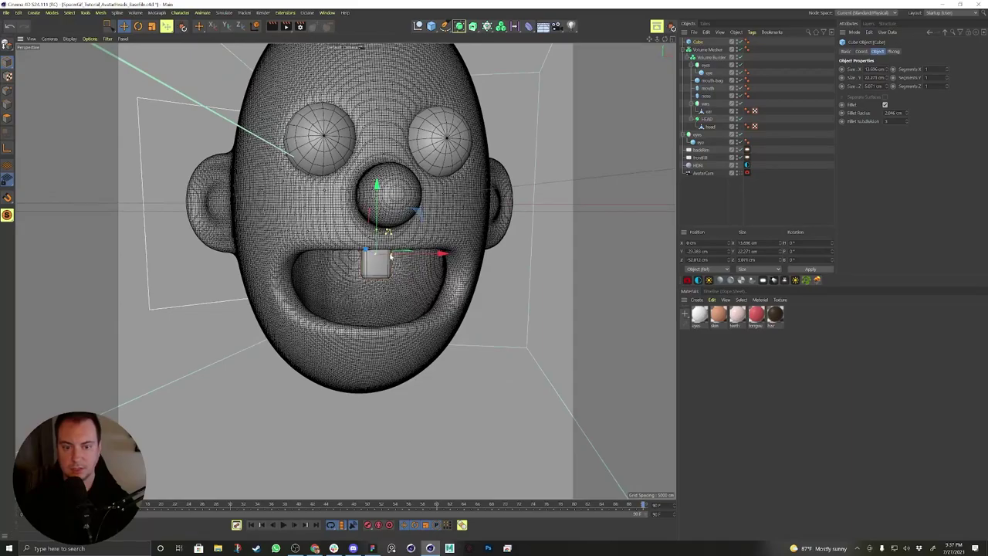
drag(390, 256, 218, 253)
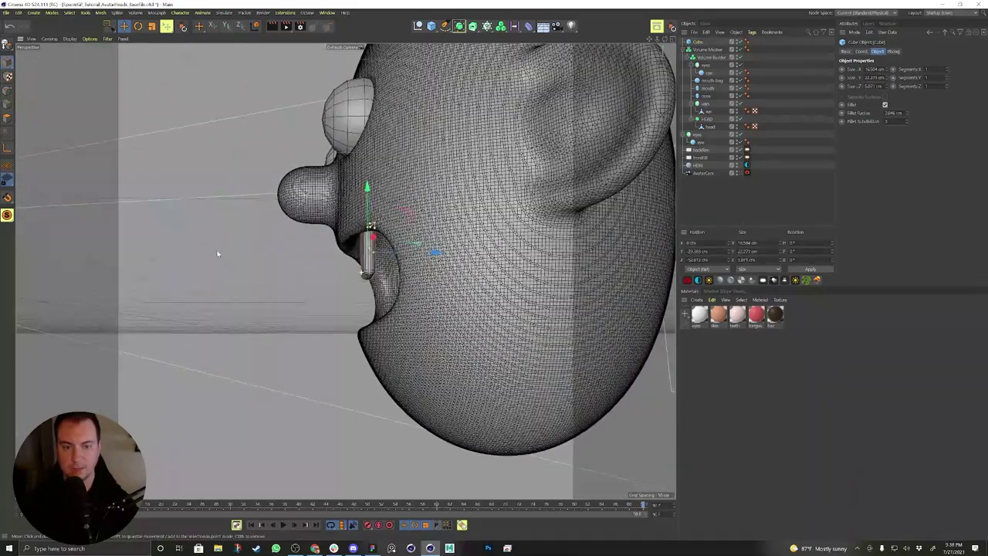
key(e)
drag(397, 253, 463, 290)
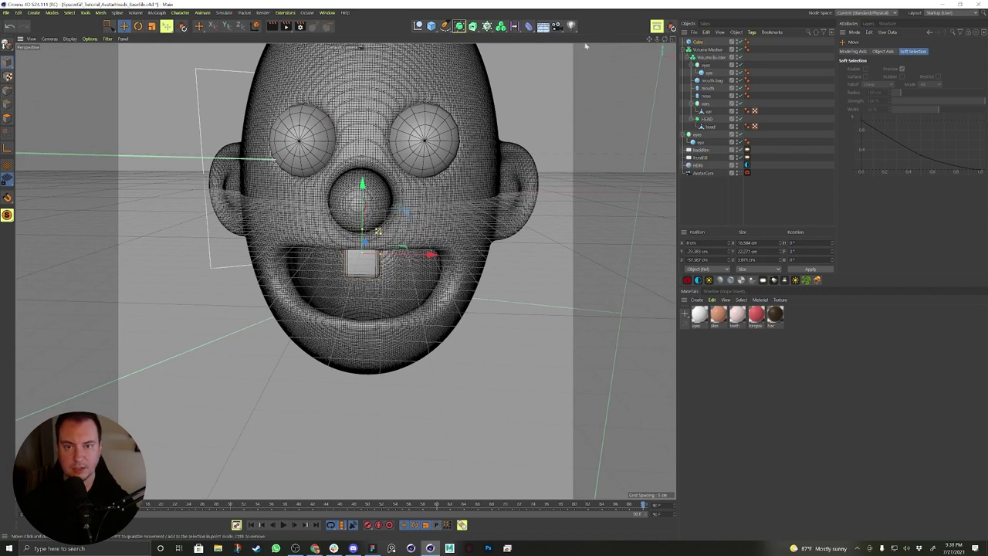
Place the cube in a Cloner, naming the cube tooth and the Cloner teeth.
click(683, 51)
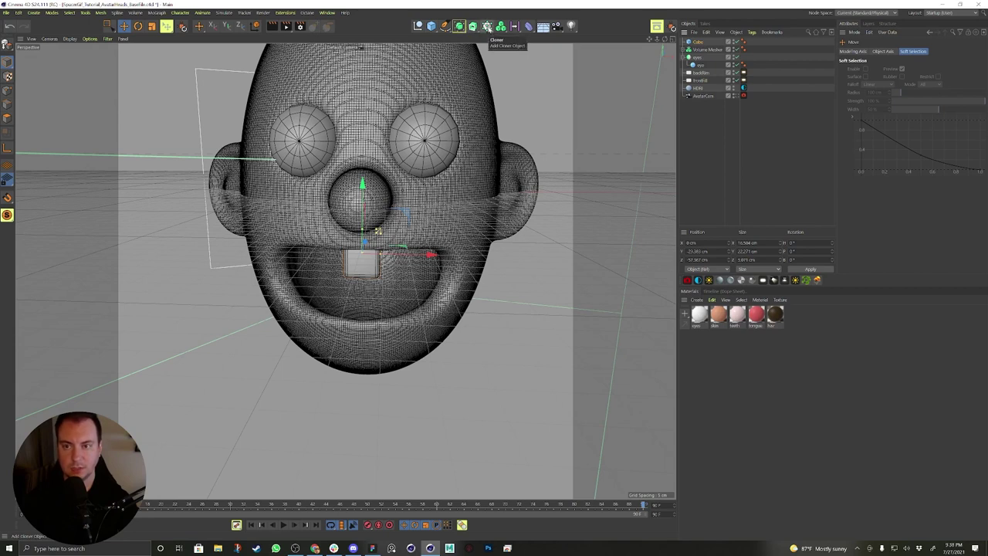
click(487, 26)
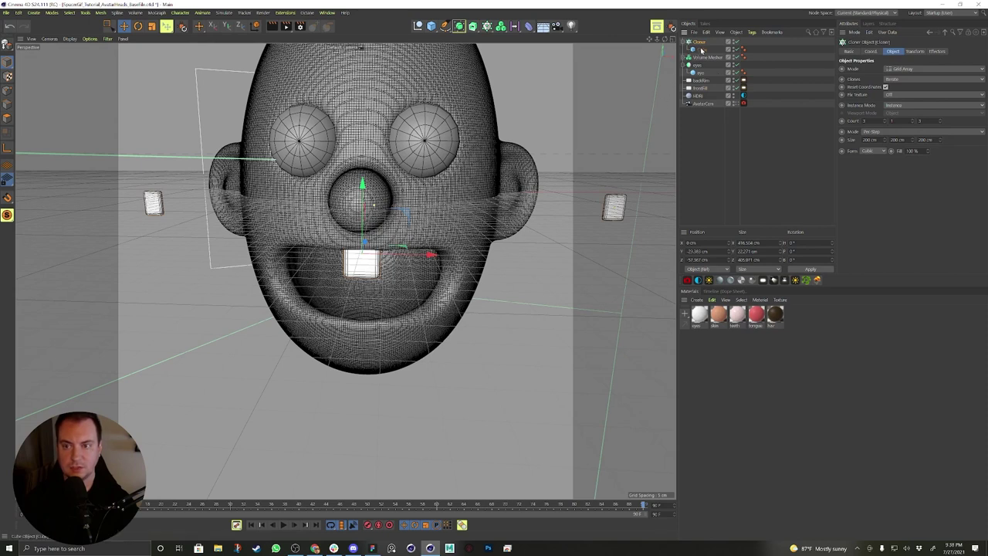
click(701, 49)
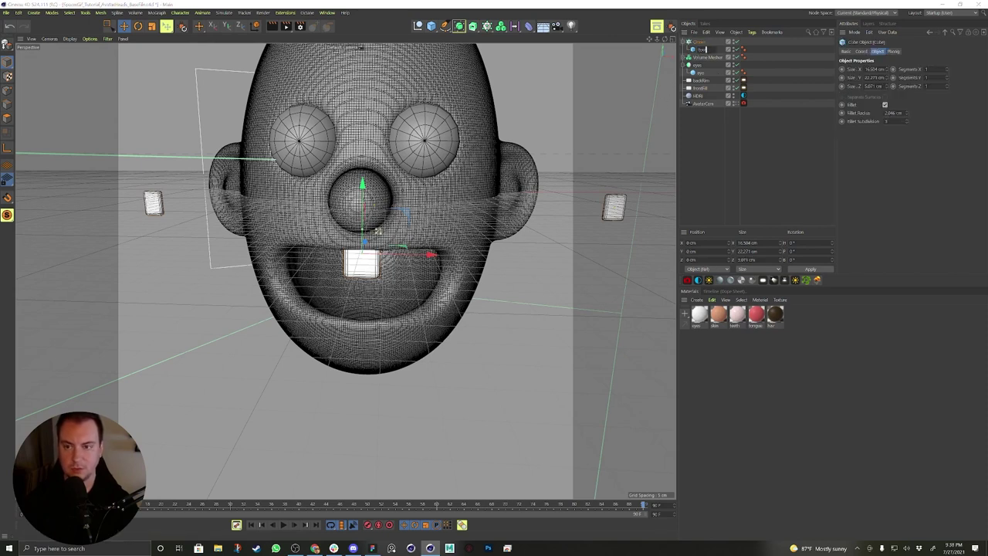
double_click(700, 42)
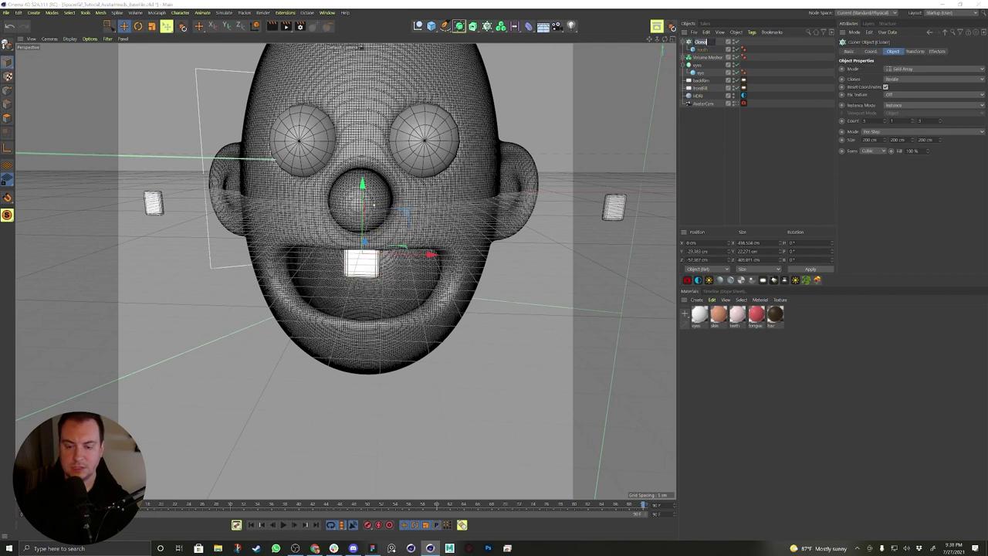
text(teeth)
key(Return)
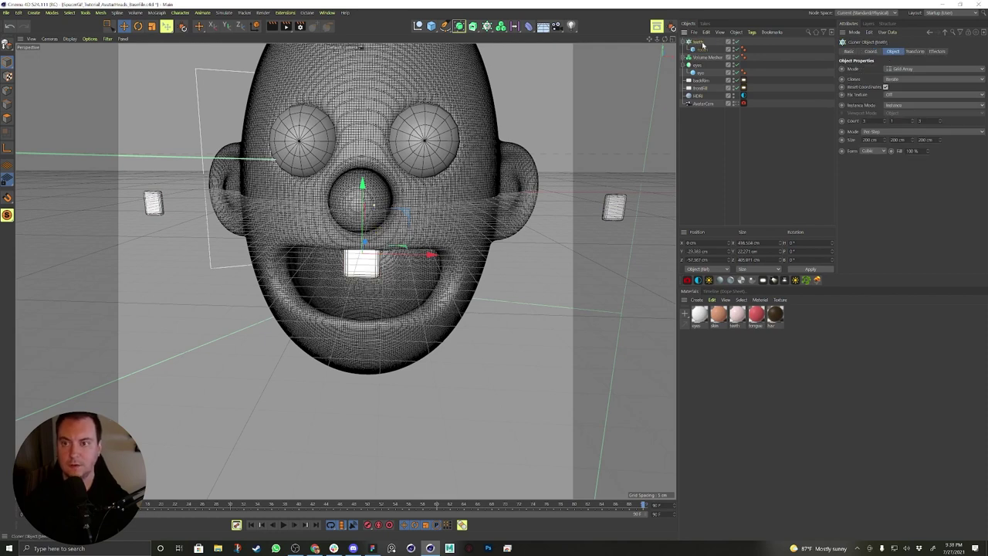
click(703, 50)
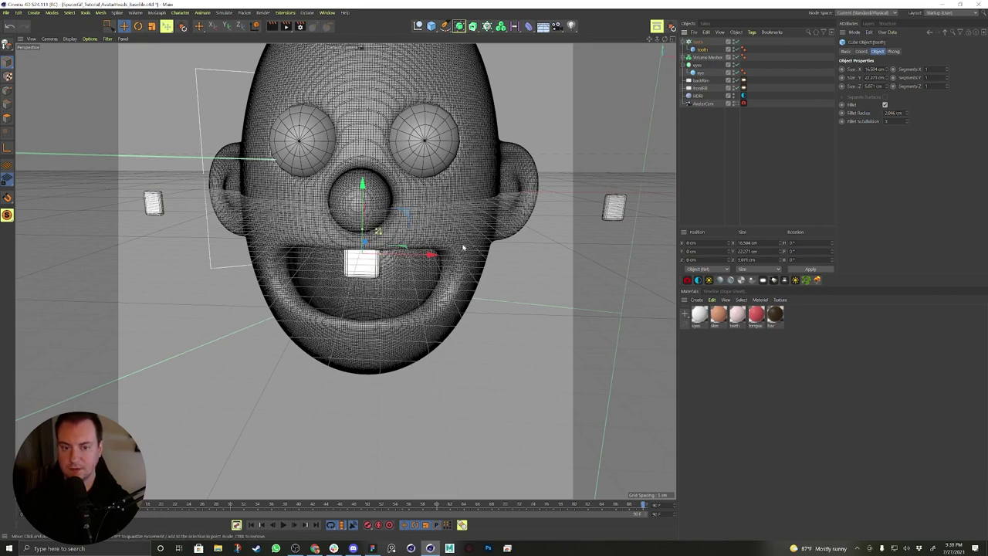
scroll(463, 247, down, 5)
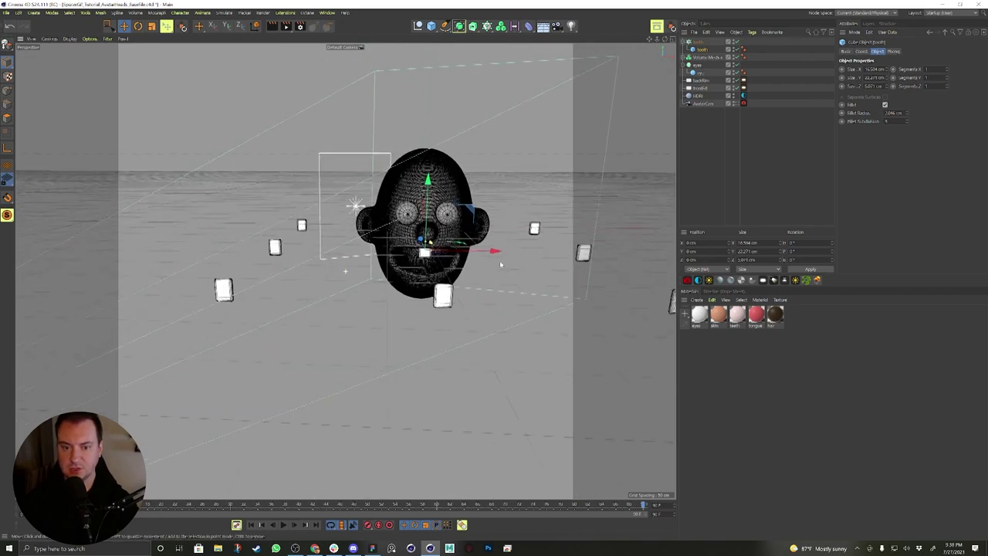
alt+drag(500, 265, 455, 288)
drag(360, 269, 382, 266)
key(ctrl+z)
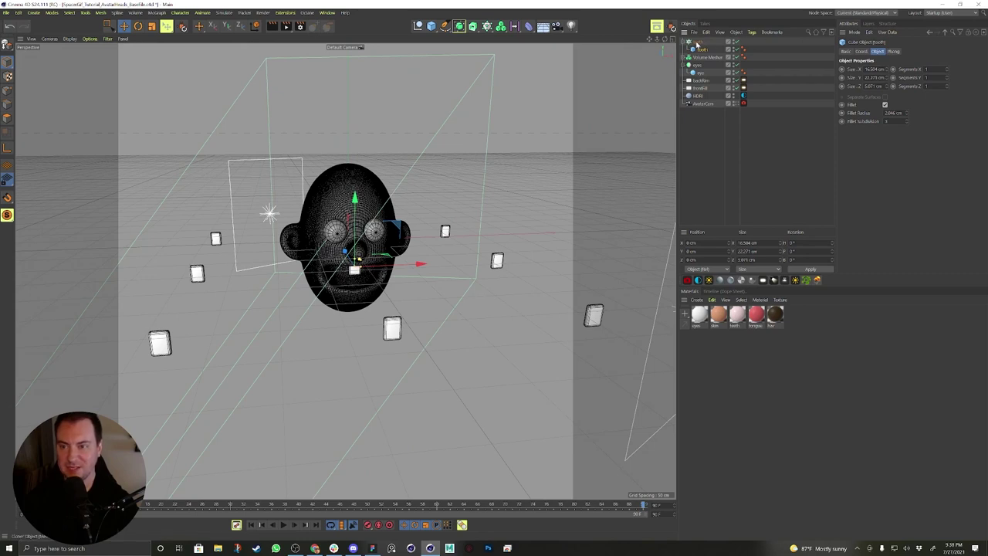
Switch the teeth Cloner to Radial mode and set its start angle to 250°.
click(696, 42)
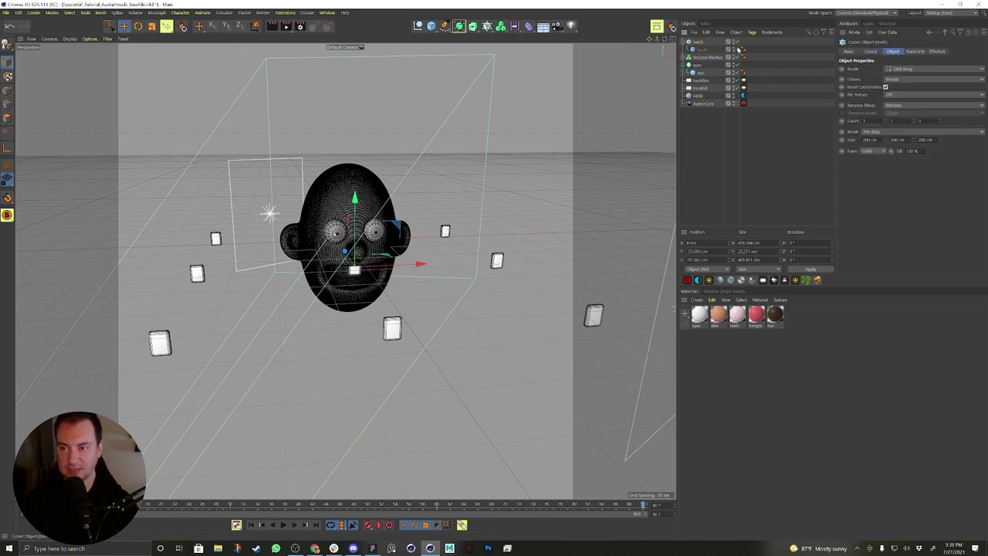
click(913, 71)
click(899, 94)
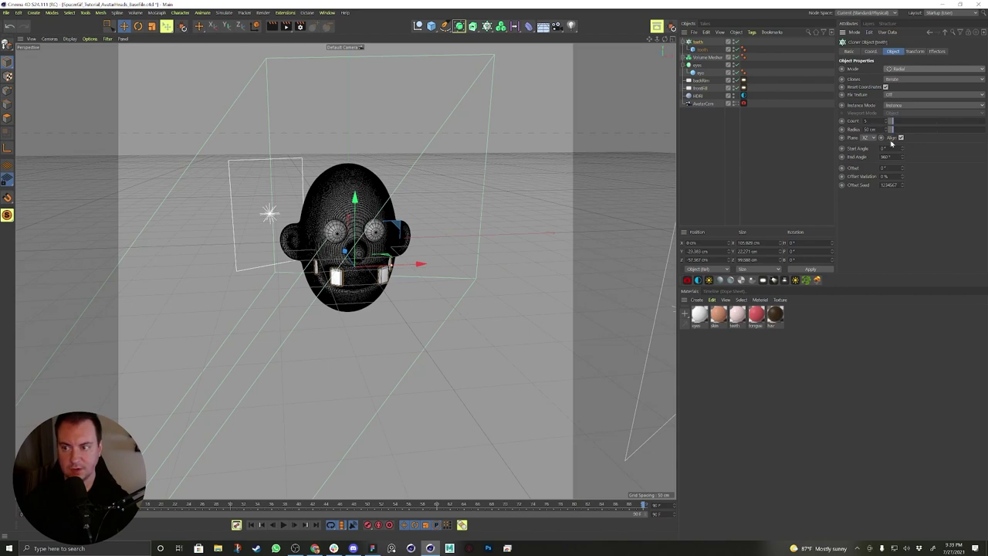
drag(901, 149, 968, 149)
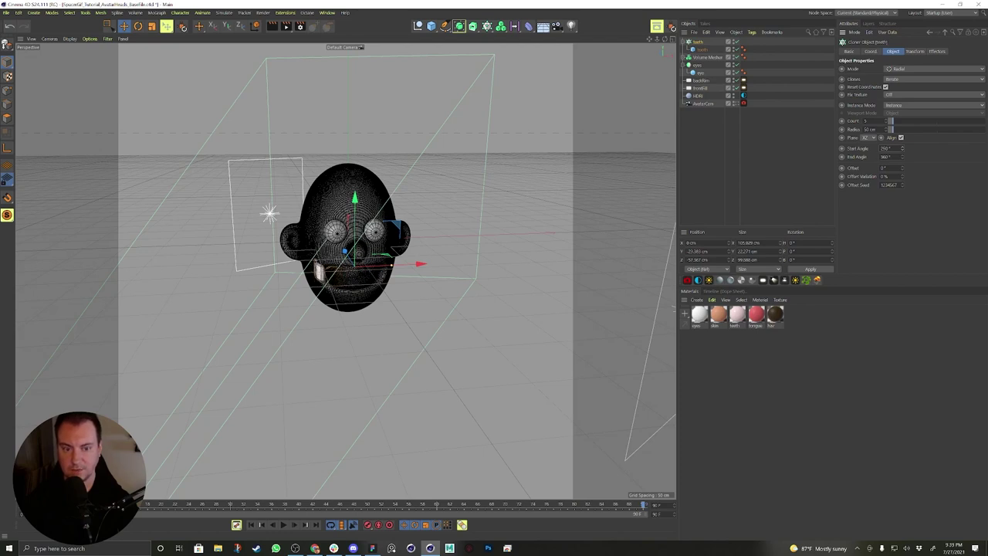
Rotate the teeth Cloner about its vertical axis so the arc of teeth faces the front of the head.
key(r)
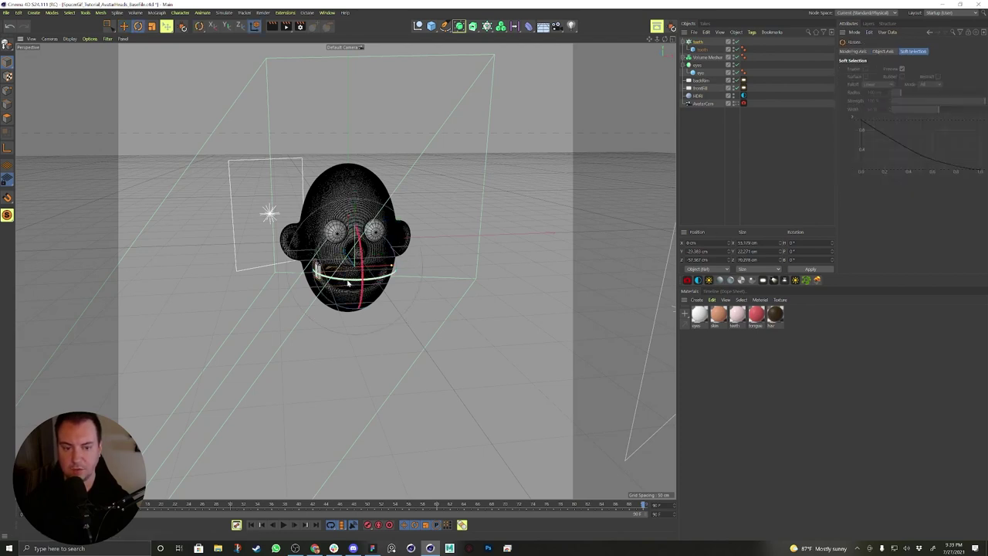
drag(355, 279, 437, 267)
key(ctrl+z)
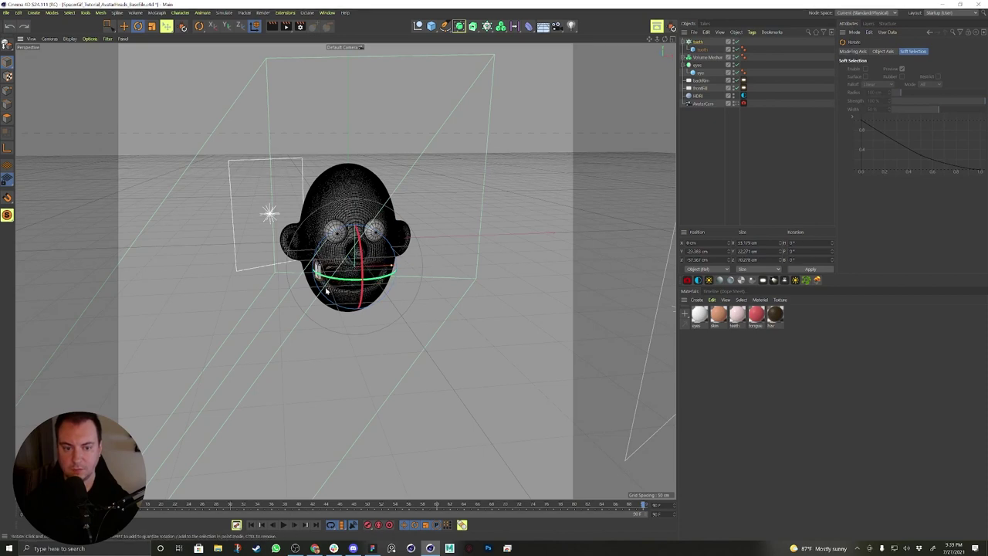
drag(332, 282, 411, 285)
alt+drag(391, 318, 445, 322)
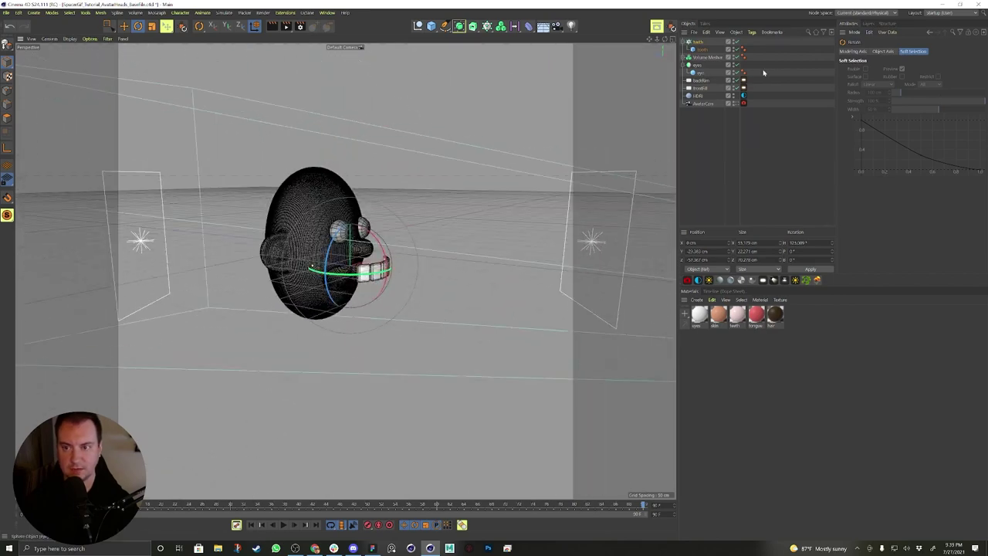
Increase the teeth Cloner's count to 8 clones.
click(699, 44)
click(698, 42)
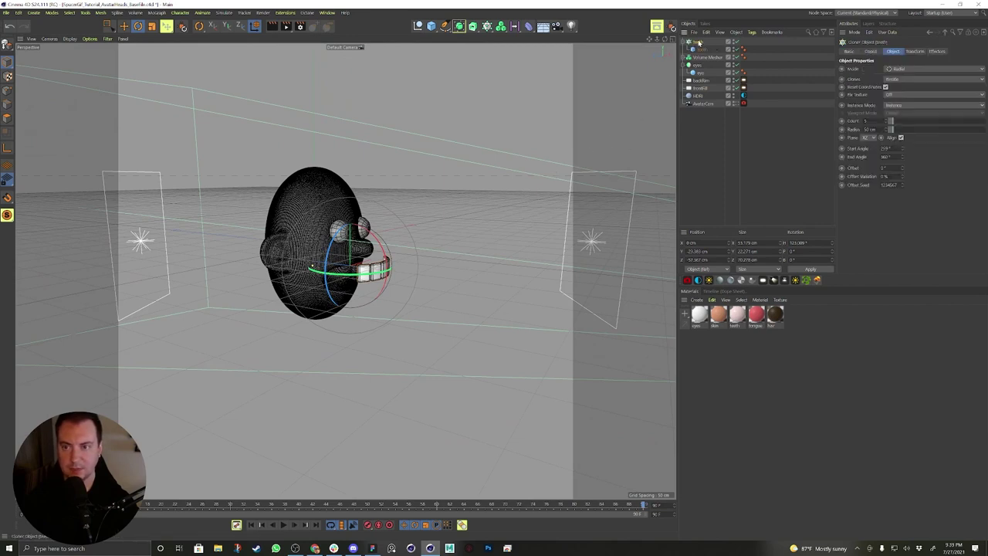
click(885, 120)
alt+drag(553, 236, 332, 258)
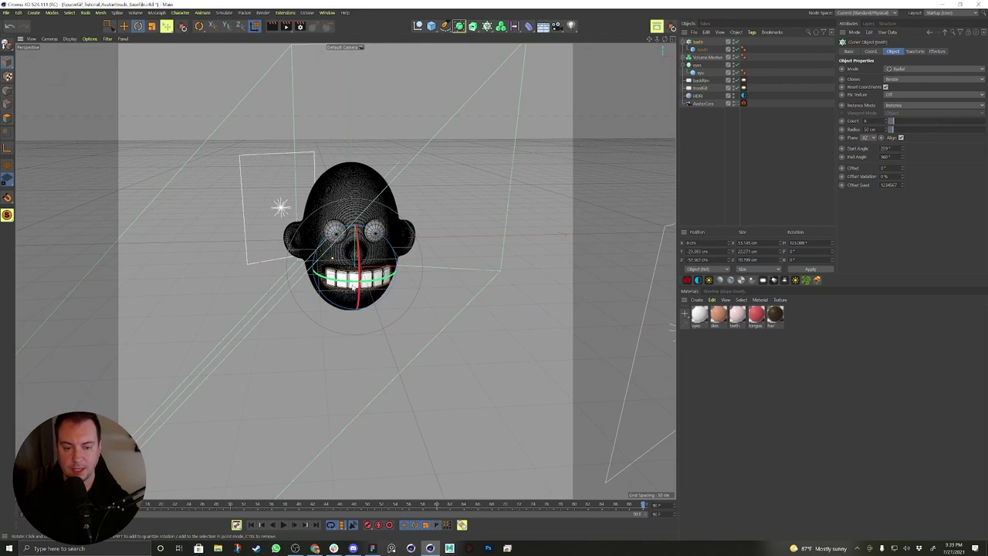
click(886, 120)
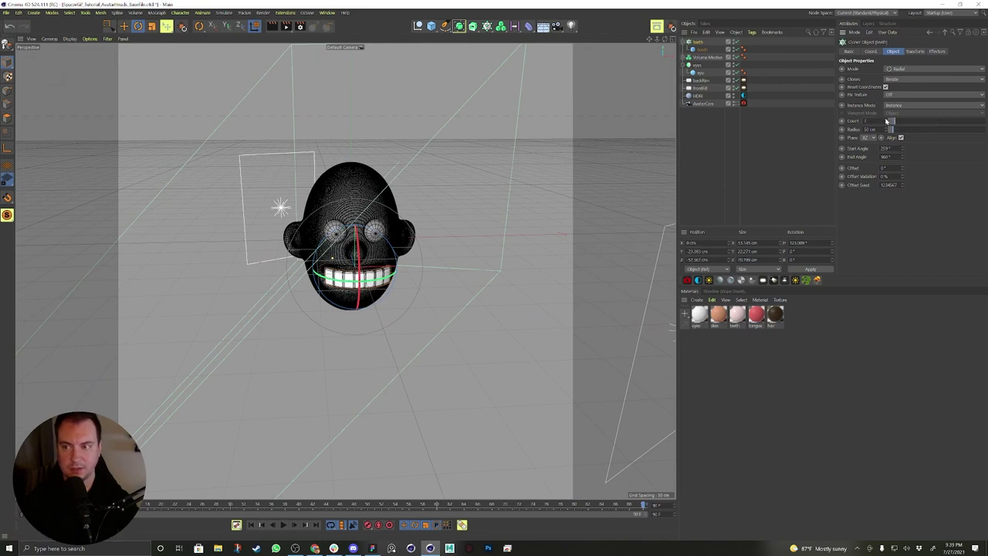
click(886, 120)
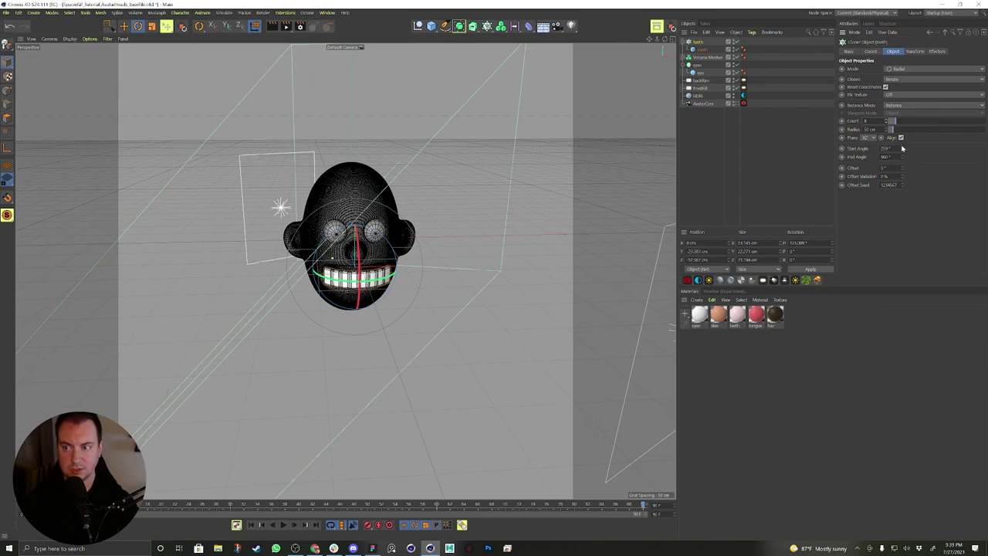
Lower the teeth Cloner's start angle to 214° and rotate it about its vertical axis so the wider arc faces forward.
drag(901, 147, 876, 148)
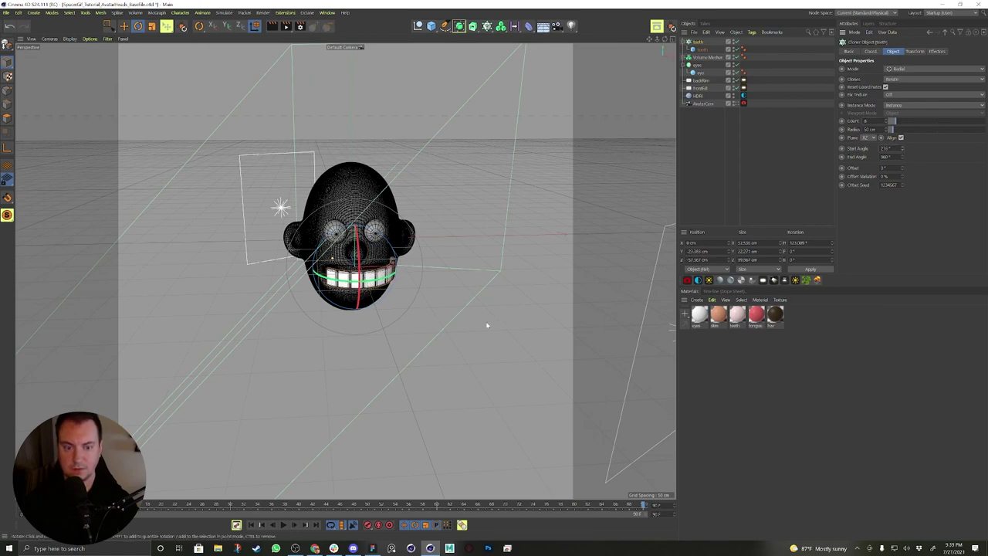
scroll(355, 261, up, 6)
mouse_move(371, 263)
alt+mouse_down()
mouse_move(357, 238)
mouse_move(378, 263)
alt+mouse_up()
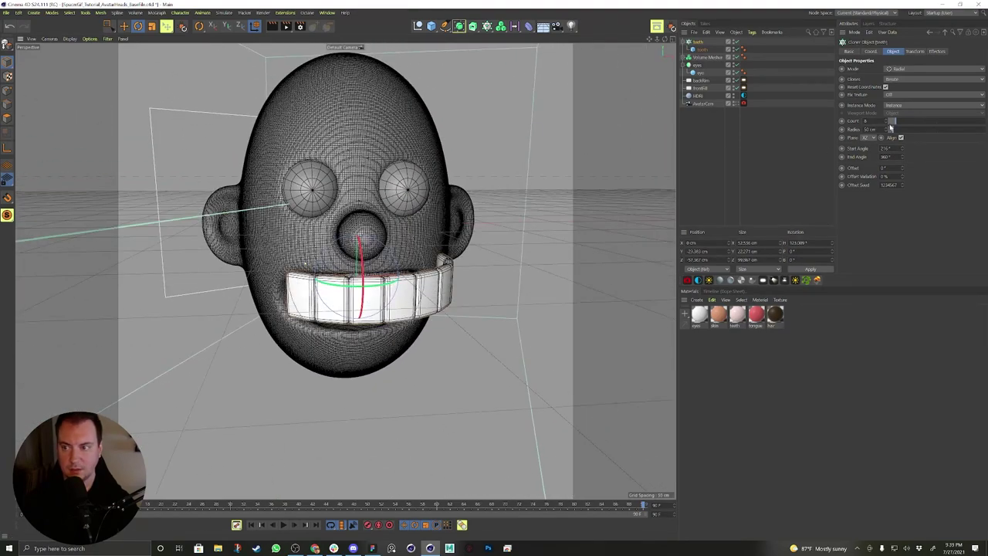
drag(902, 148, 889, 148)
alt+drag(363, 244, 352, 287)
alt+middle_drag(352, 286, 315, 263)
alt+drag(314, 262, 301, 243)
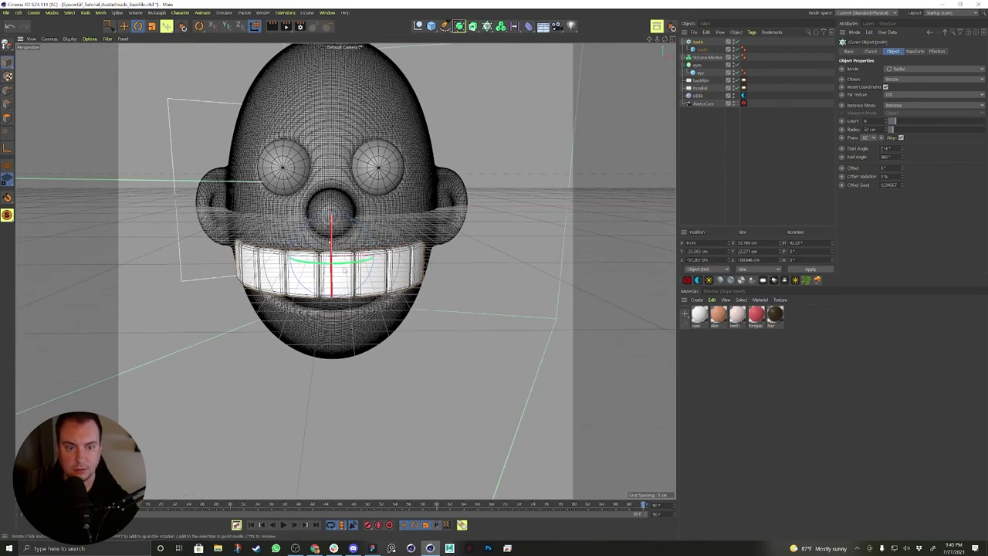
drag(345, 268, 317, 299)
Move the teeth Cloner back into the mouth opening and shift it sideways to centre the row under the nose.
click(254, 27)
drag(351, 257, 393, 281)
key(e)
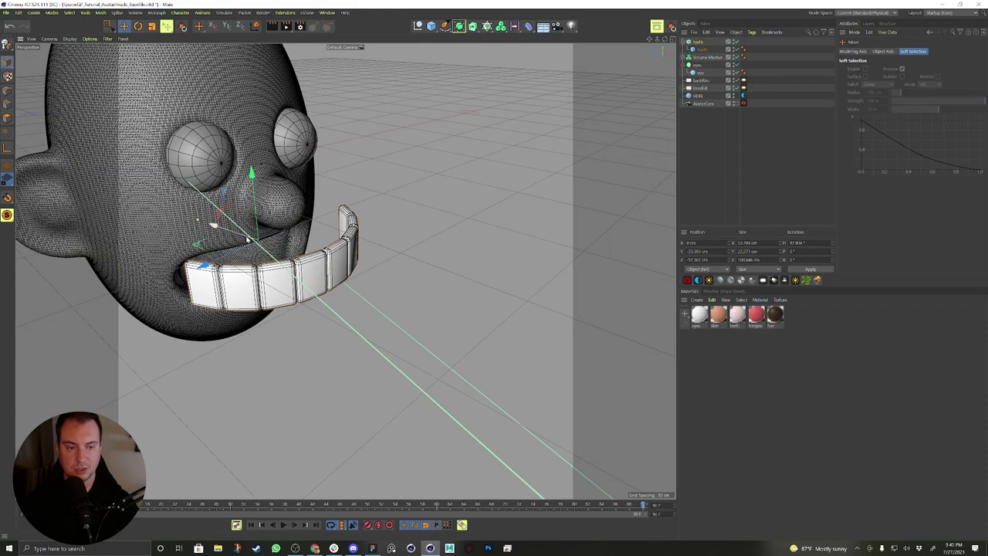
drag(247, 239, 164, 202)
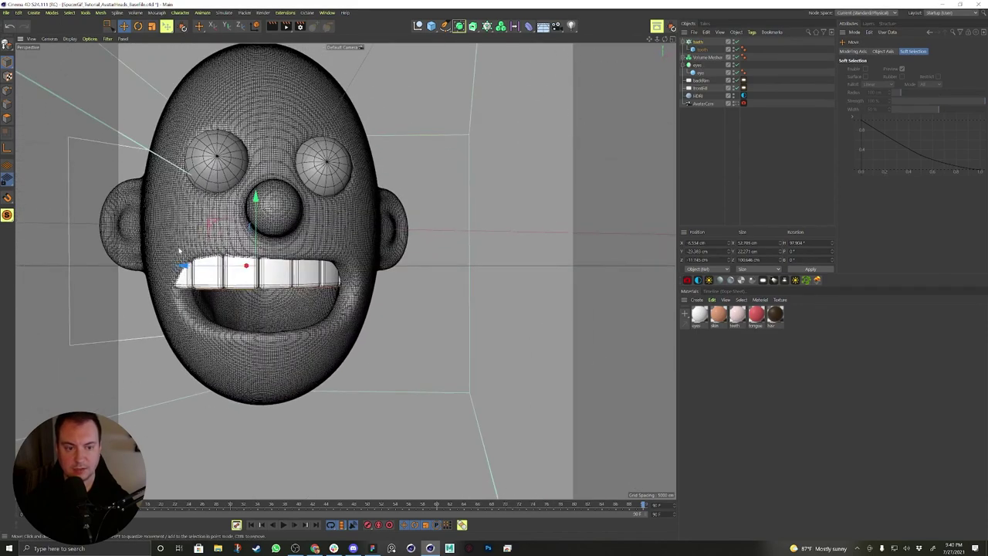
drag(179, 251, 209, 264)
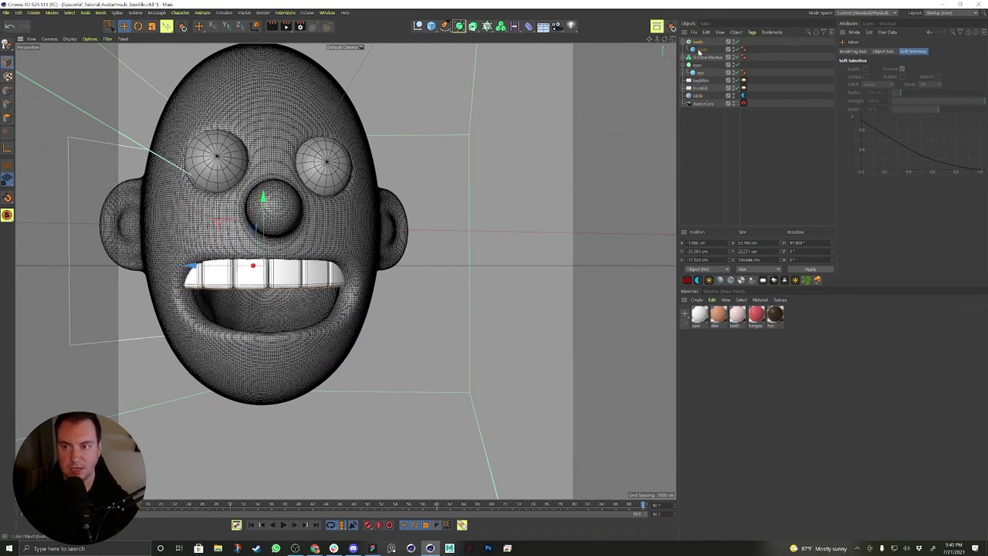
Reduce the teeth Cloner's radius to 32 cm and set its start angle to 136°.
click(699, 42)
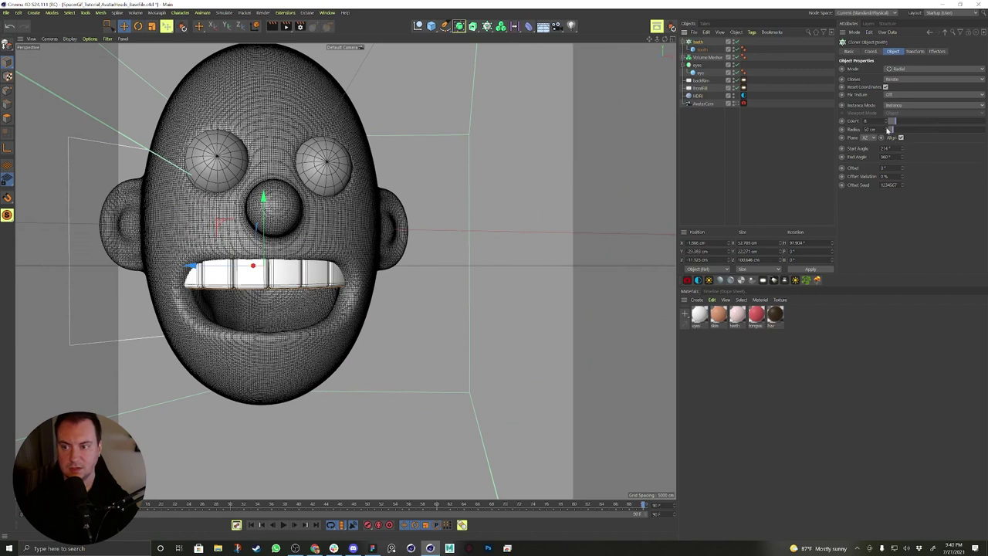
drag(888, 130, 872, 130)
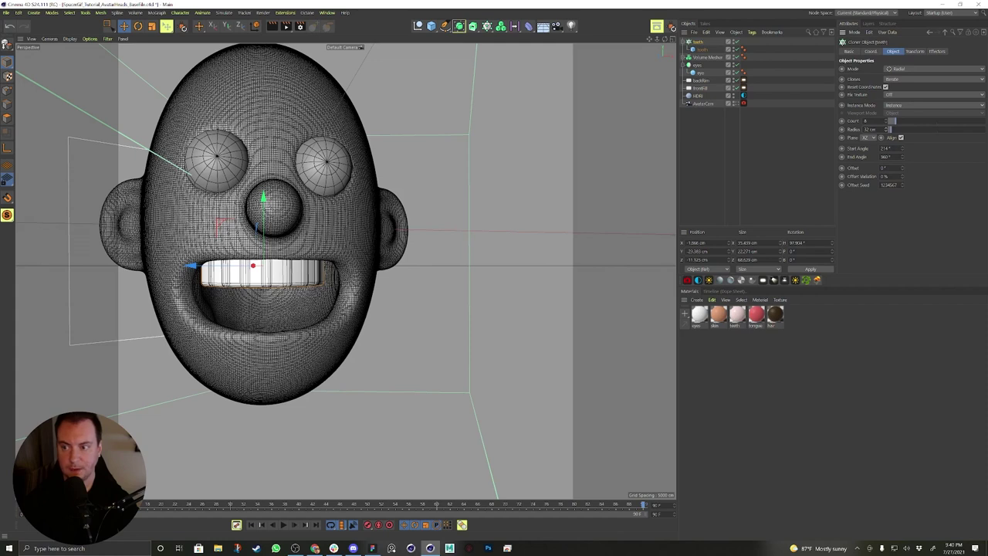
drag(903, 149, 908, 149)
drag(901, 149, 902, 210)
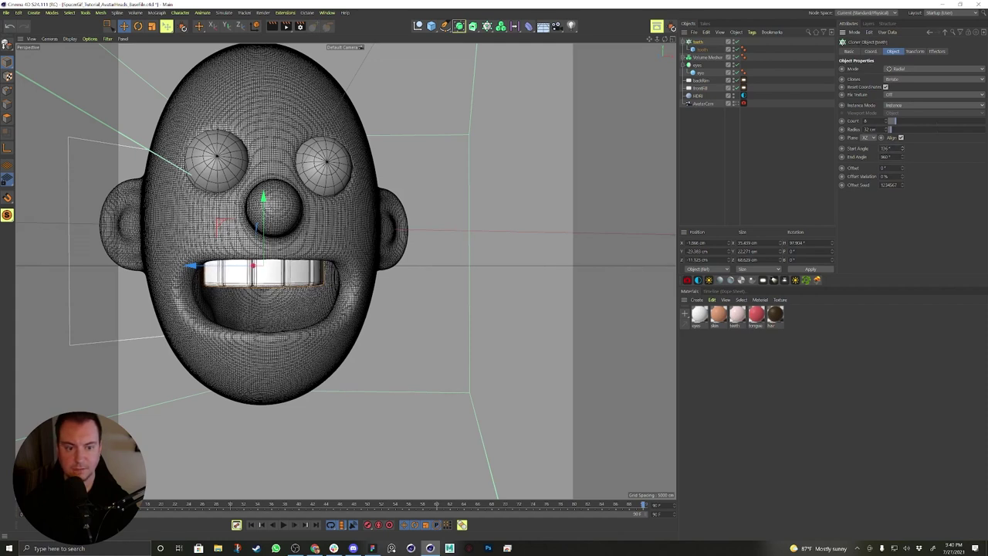
Rotate the teeth Cloner about its vertical axis to re-centre the tighter arc of teeth within the mouth.
key(r)
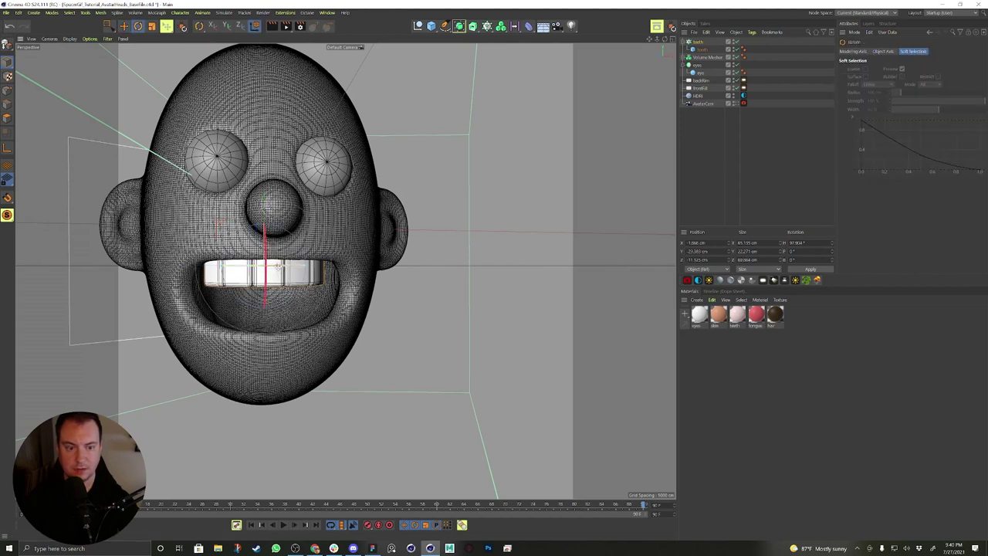
drag(257, 262, 183, 260)
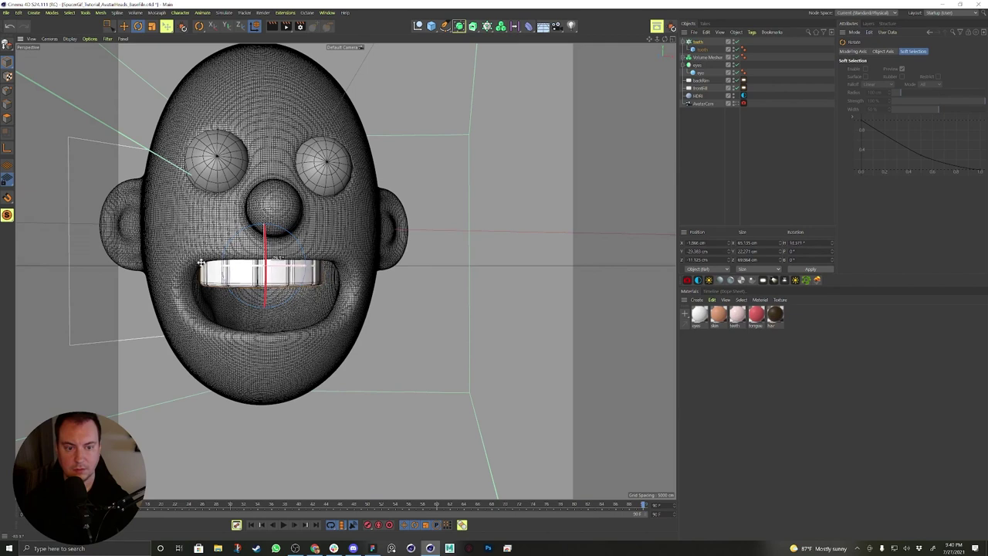
drag(188, 260, 232, 260)
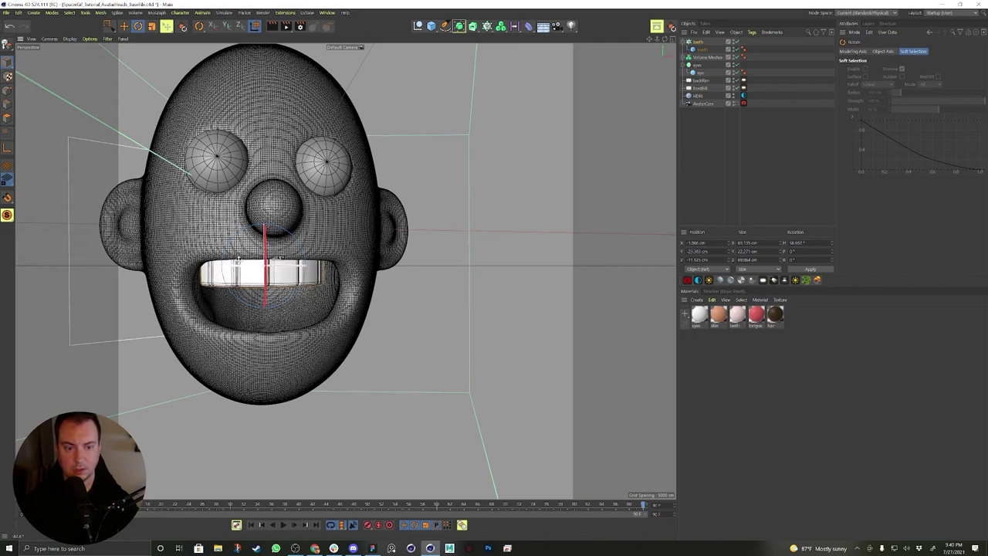
alt+middle_drag(286, 248, 271, 273)
Move the teeth Cloner sideways and forward to about Z -25 cm, behind the upper lip, and fine-tune its heading to about 54°.
key(w)
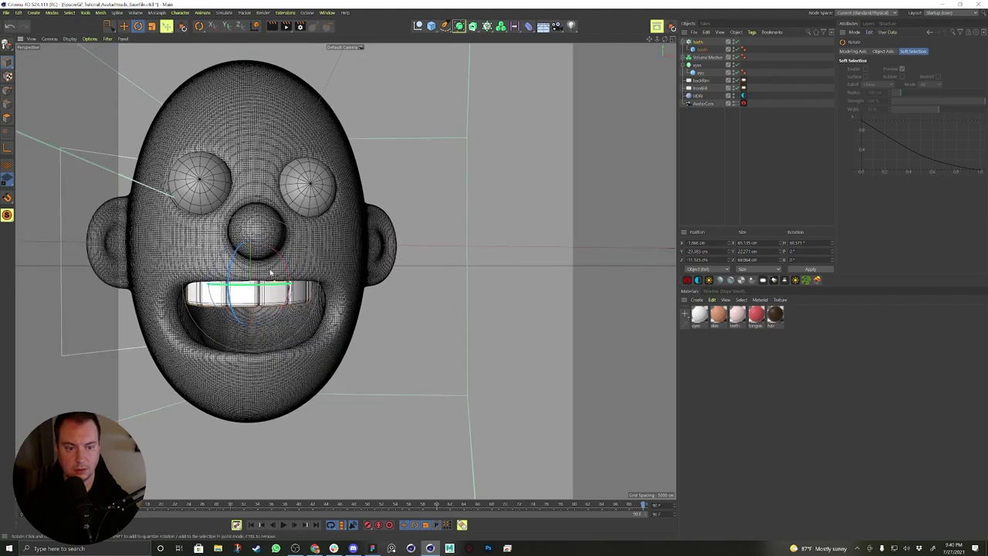
key(e)
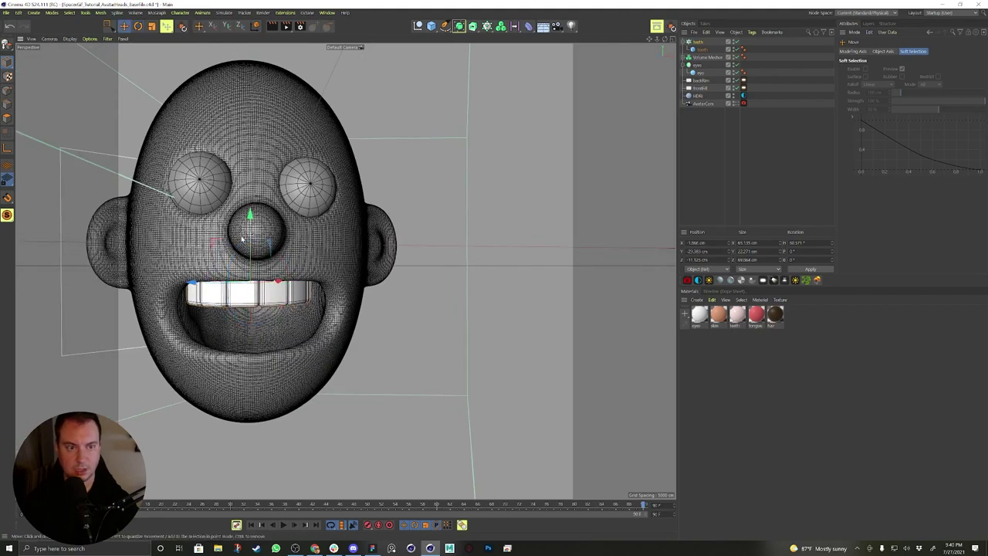
alt+drag(250, 216, 238, 262)
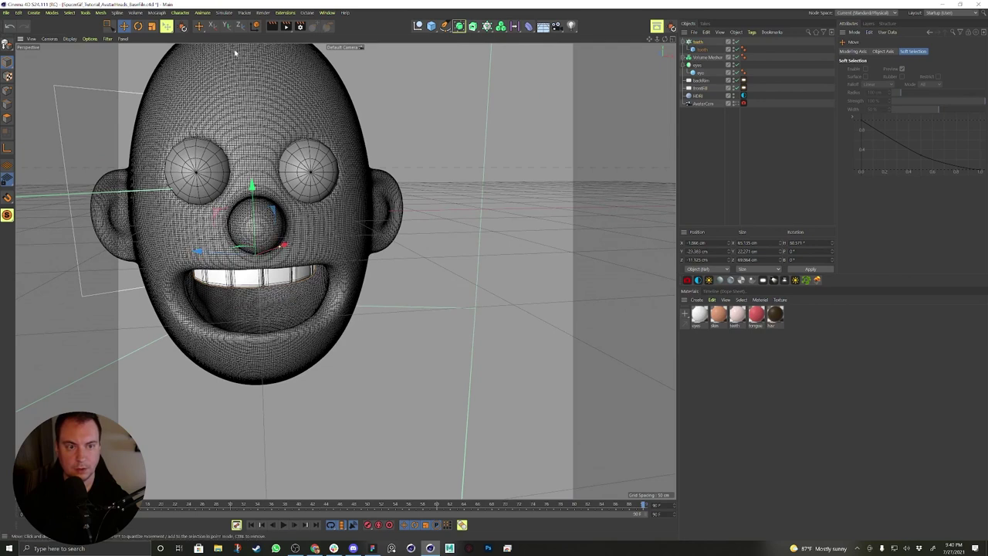
click(256, 26)
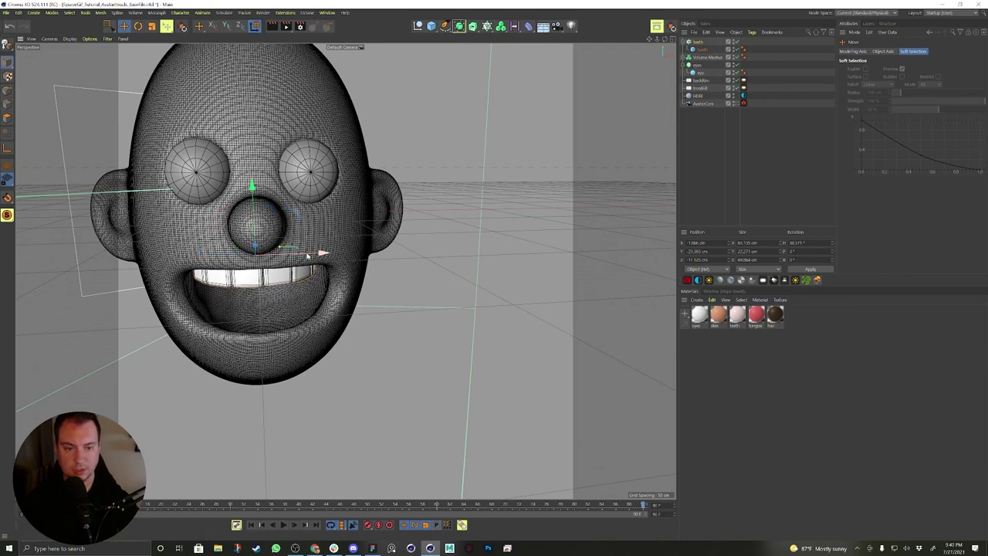
drag(307, 255, 354, 240)
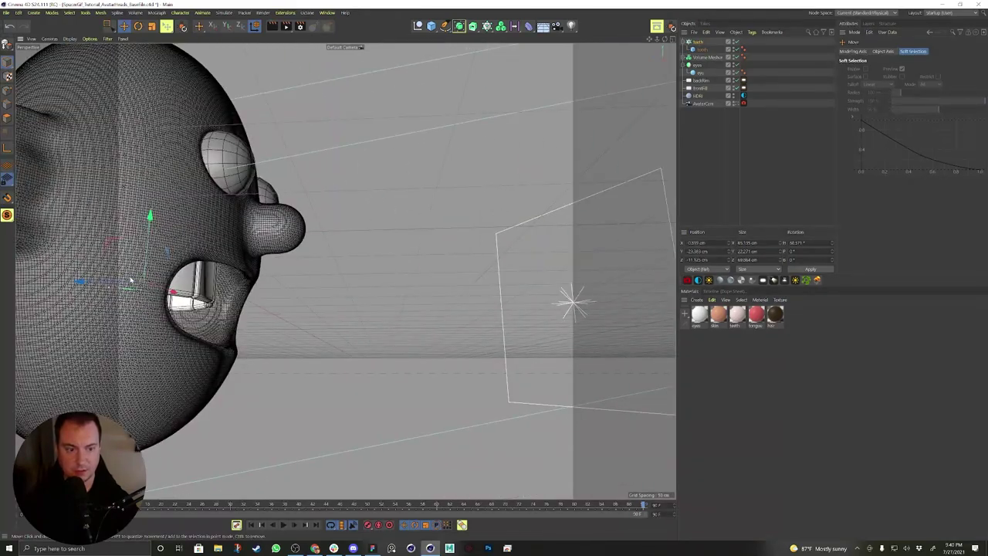
drag(131, 280, 261, 282)
key(r)
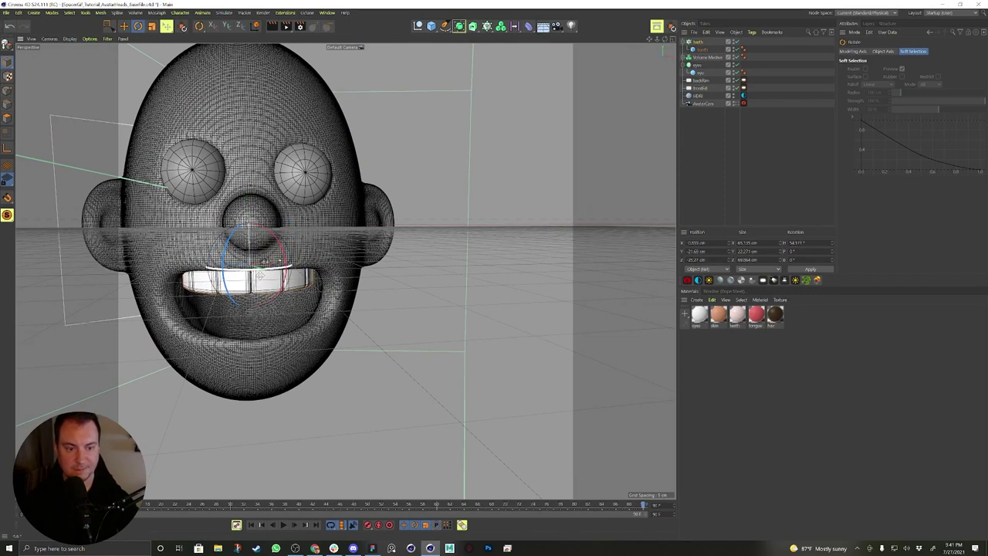
Convert the teeth Cloner with Current State to Object and expand the resulting group to list the individual teeth.
click(696, 41)
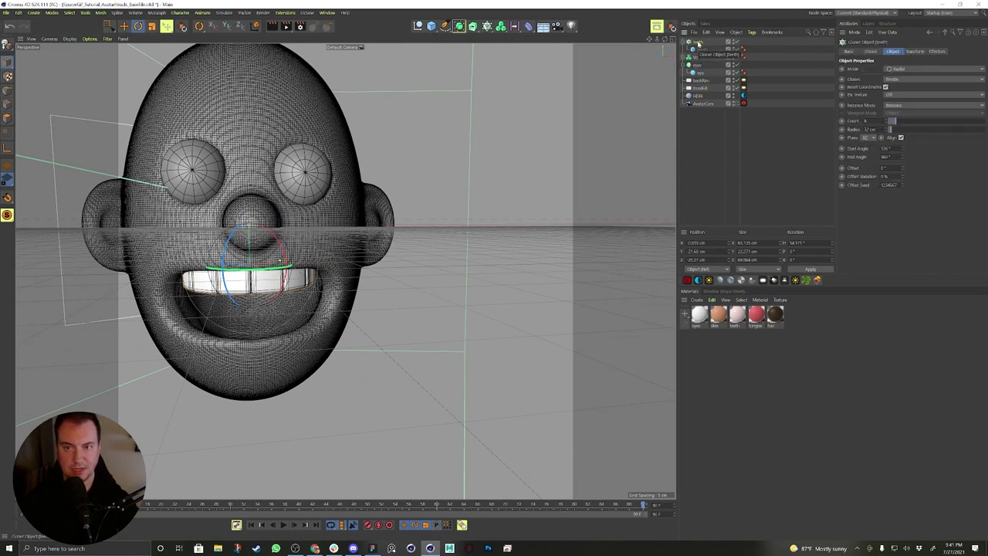
right_click(697, 44)
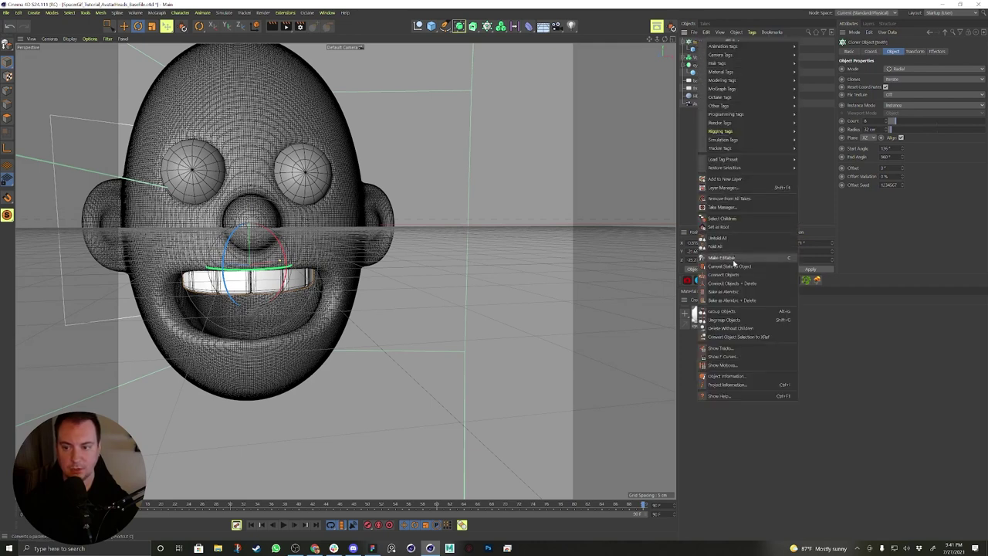
click(731, 266)
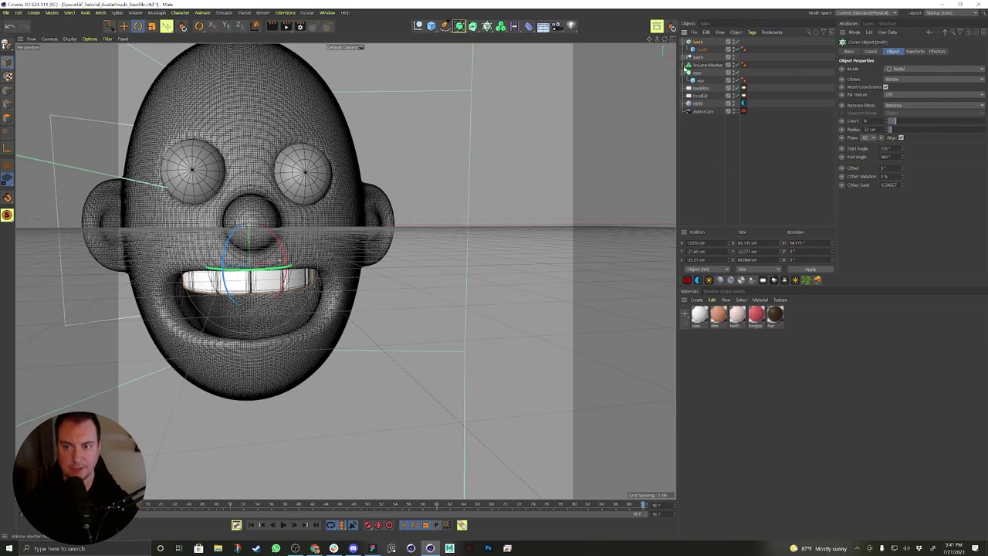
click(684, 57)
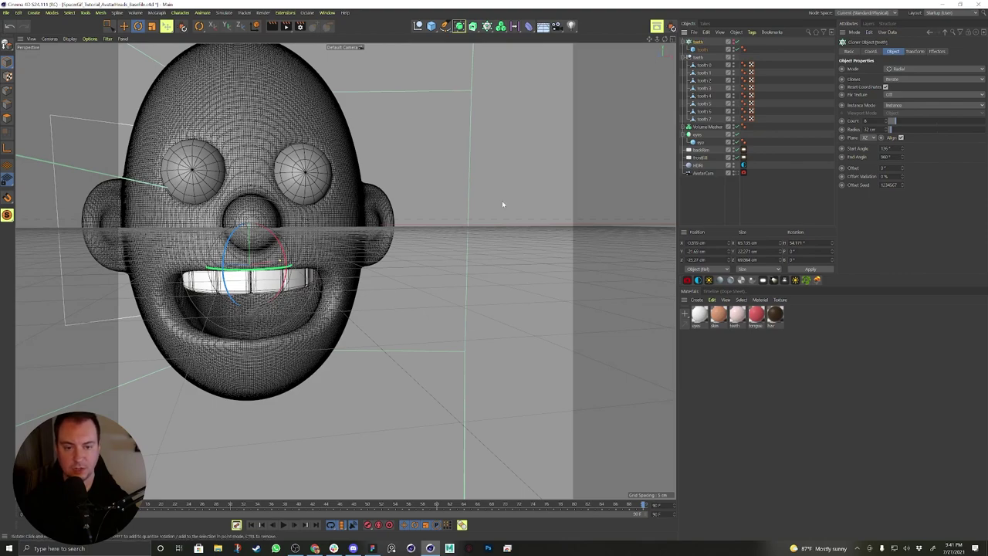
Select the four front teeth, tooth 2 to tooth 5, in the converted group and lower them slightly.
alt+drag(314, 269, 287, 270)
click(725, 85)
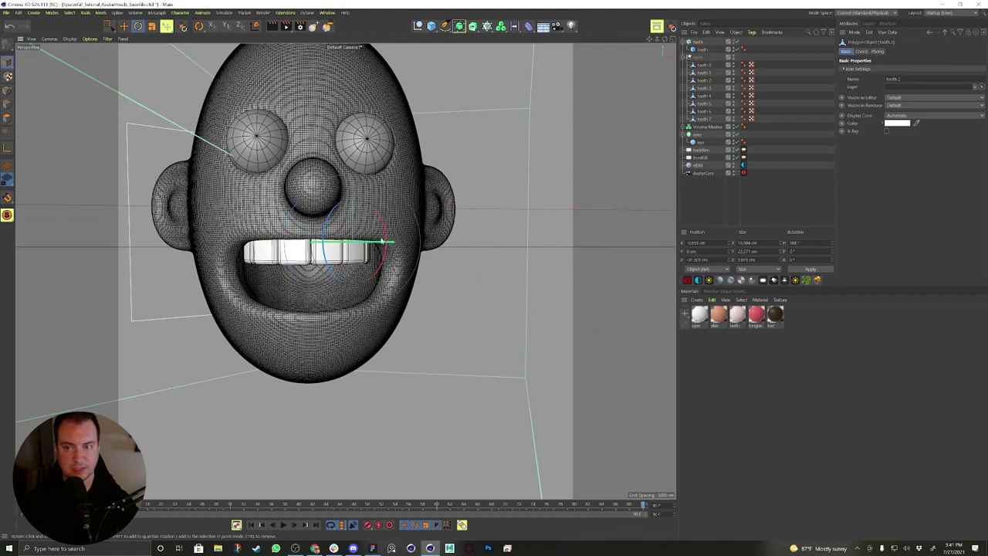
click(703, 68)
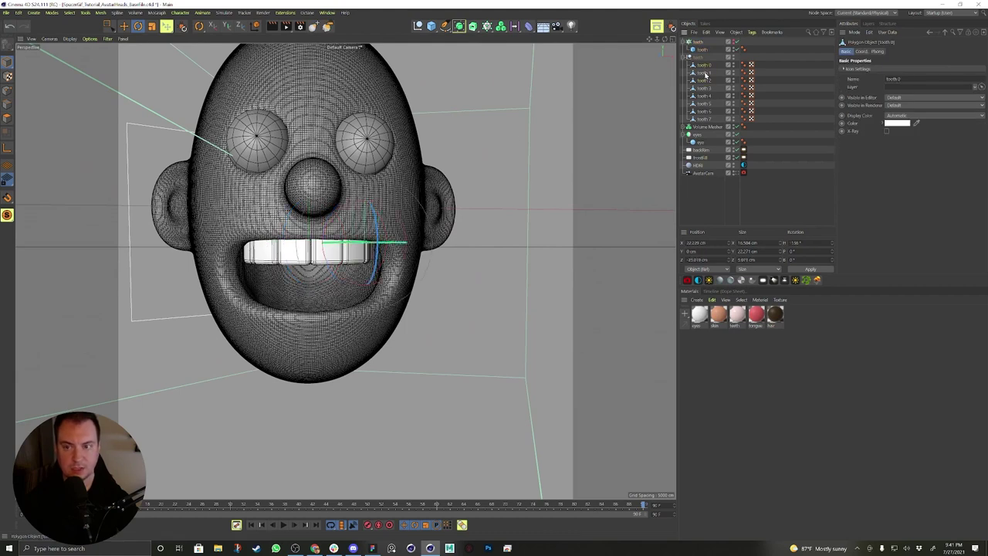
click(704, 82)
click(705, 90)
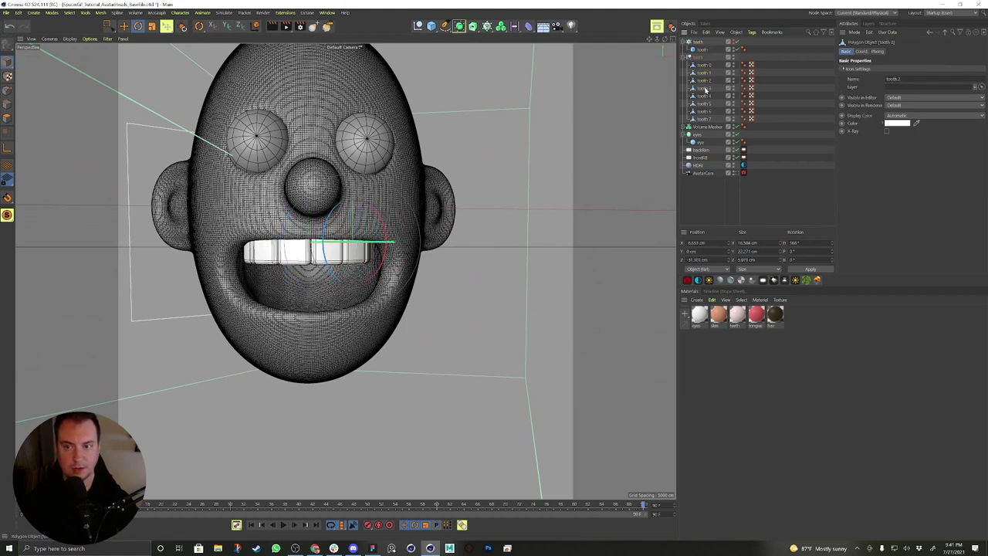
click(703, 96)
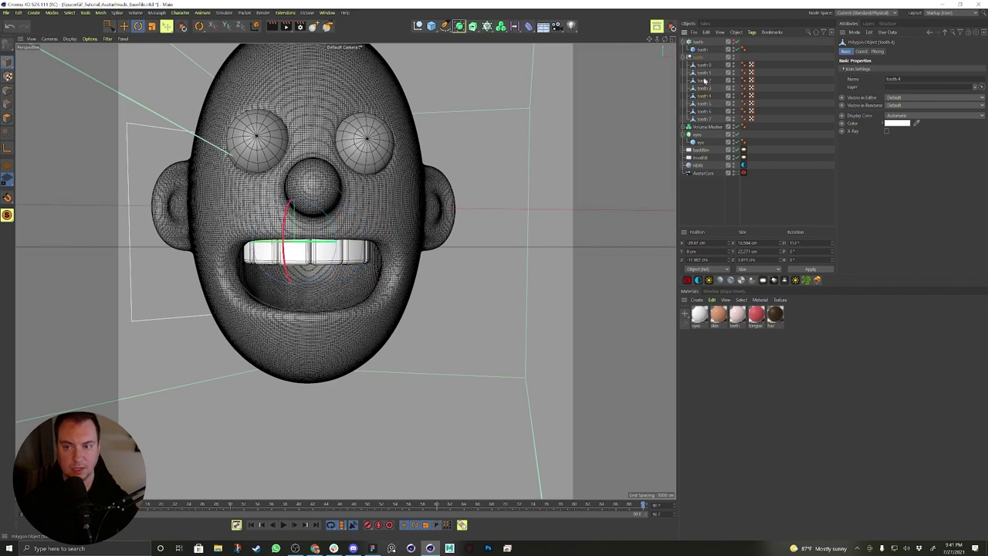
ctrl+click(705, 88)
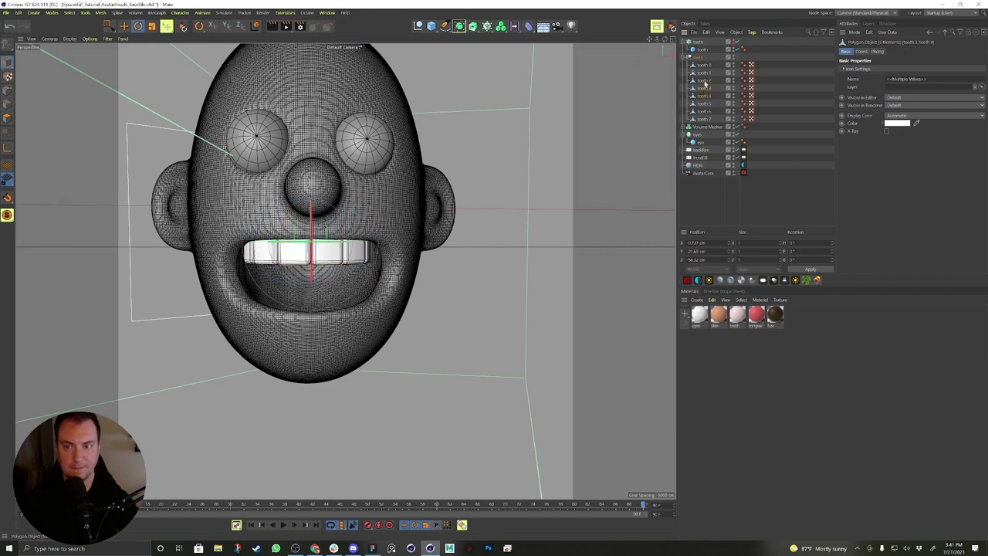
click(704, 82)
shift+click(705, 104)
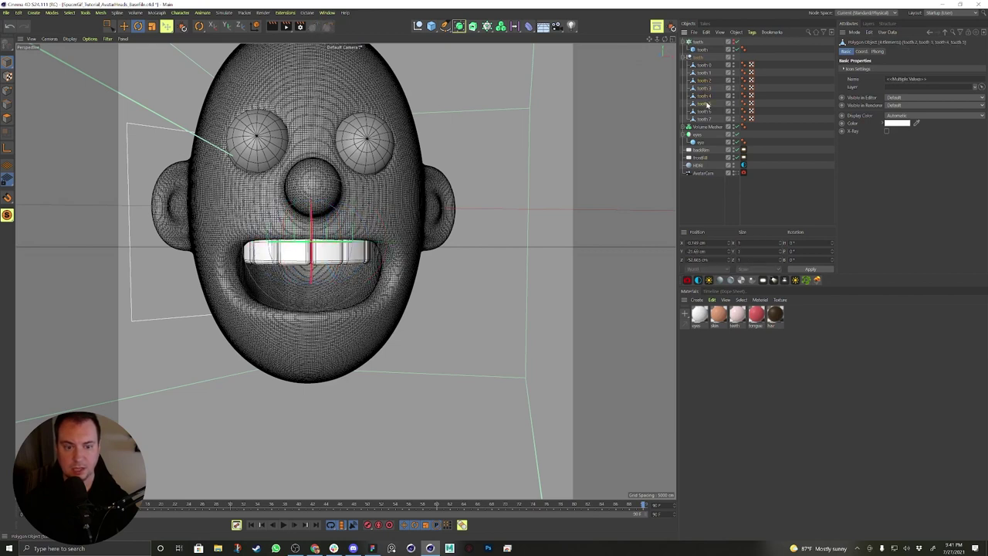
key(e)
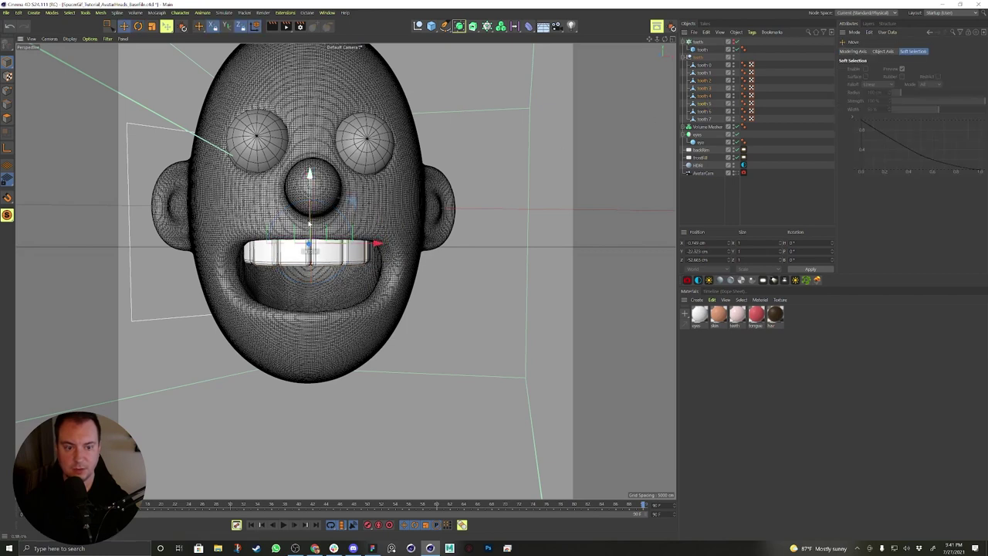
Select tooth 2 and tooth 5 together and raise them to about Y -19.7 cm.
click(709, 102)
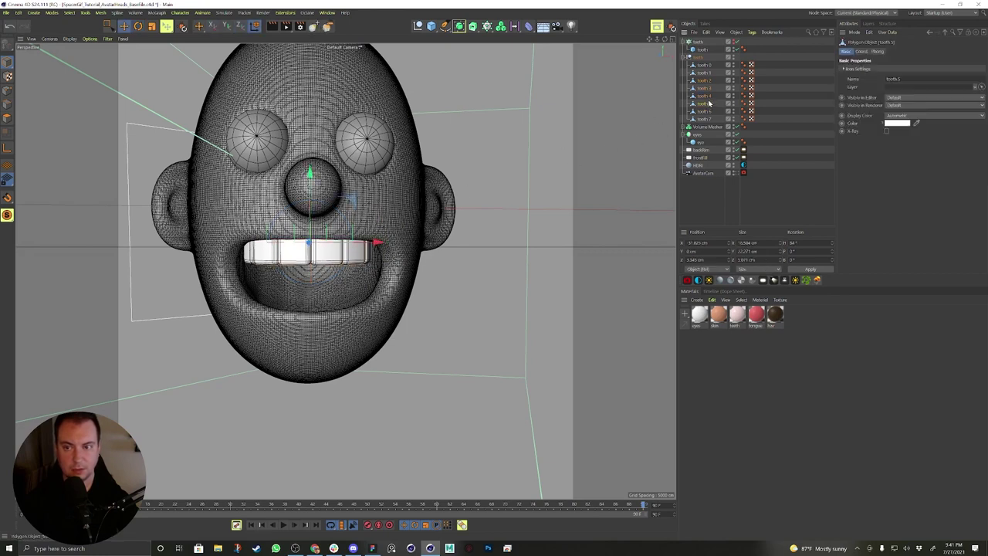
click(707, 82)
ctrl+click(709, 102)
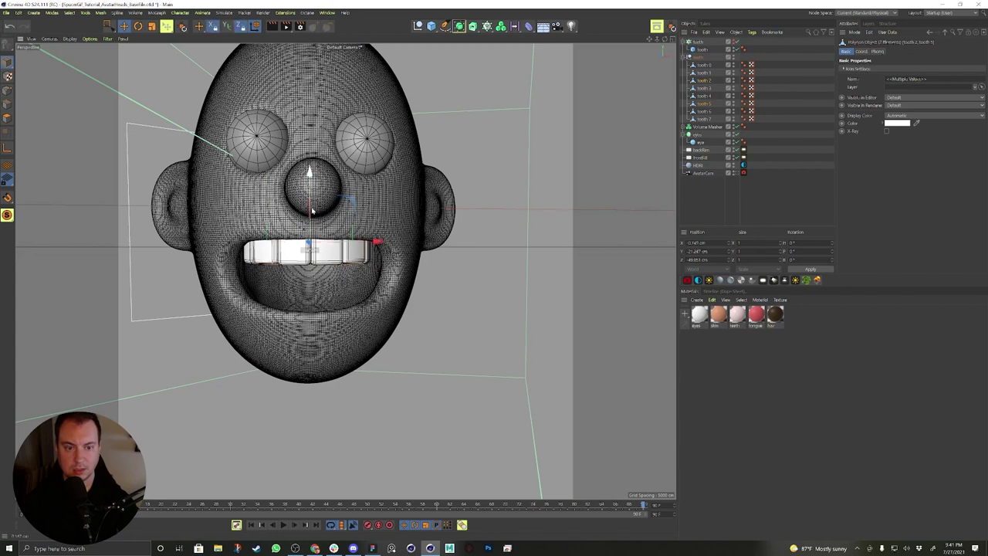
drag(313, 212, 313, 208)
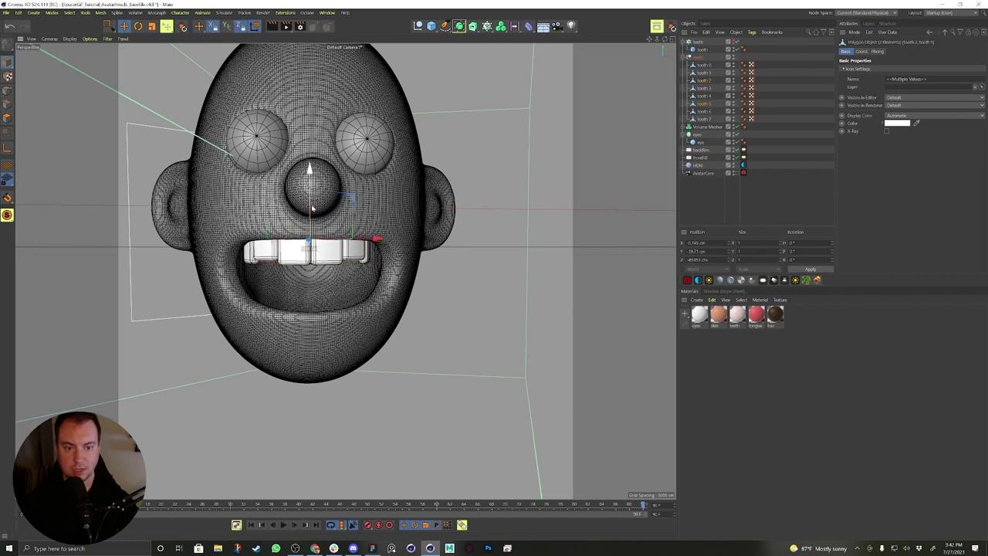
Raise tooth 1 and tooth 6 to about Y -19.9 cm, and adjust the height of the outermost pair, tooth 0 and tooth 7.
ctrl+click(697, 113)
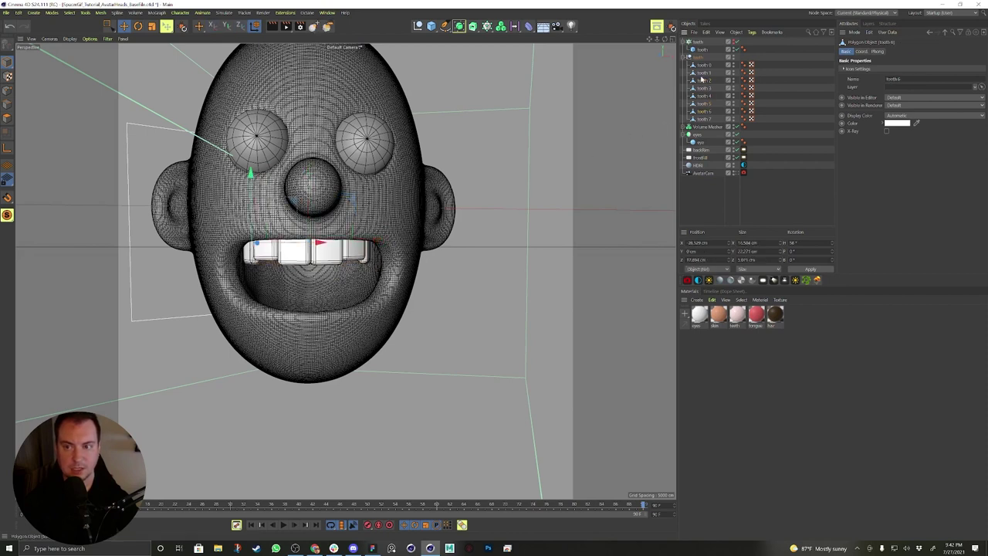
drag(310, 224, 307, 219)
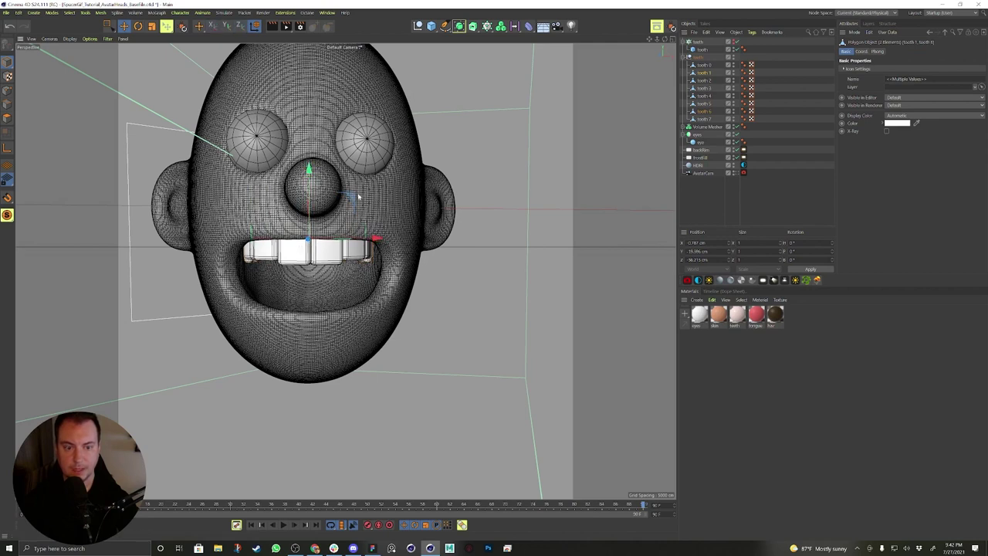
click(698, 120)
ctrl+click(704, 66)
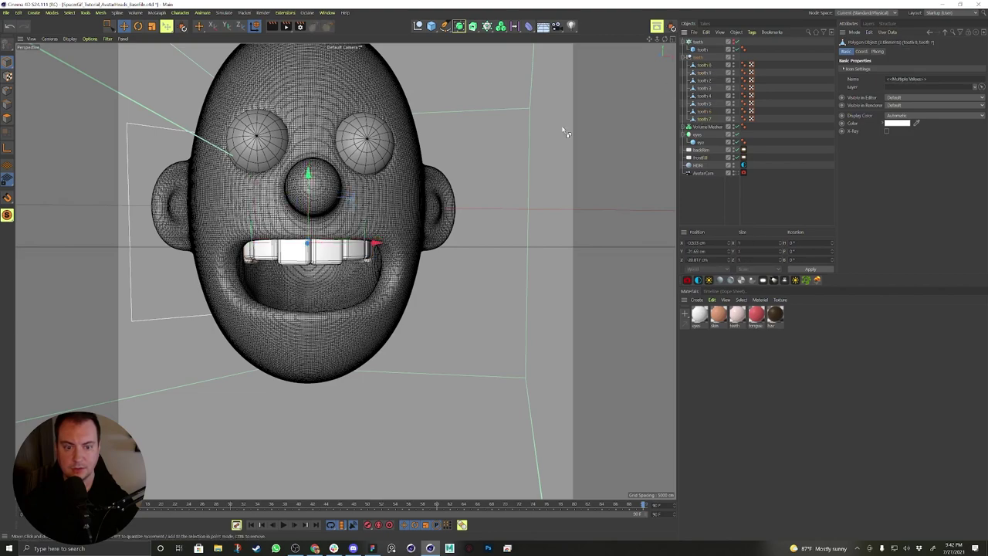
drag(310, 230, 344, 246)
Raise the middle pair, tooth 3 and tooth 4, slightly and lower the whole converted teeth group to about Y -23.4 cm.
click(705, 95)
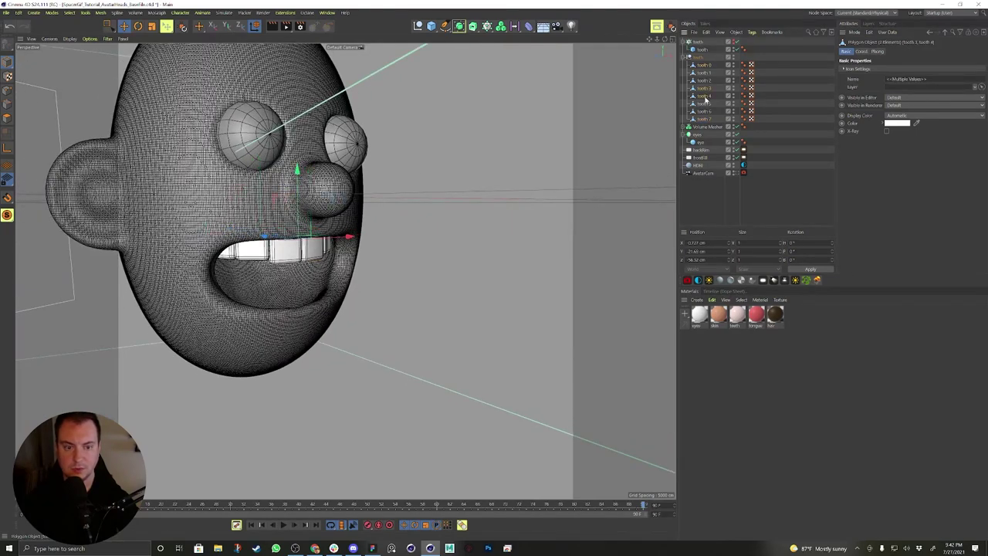
drag(298, 229, 216, 212)
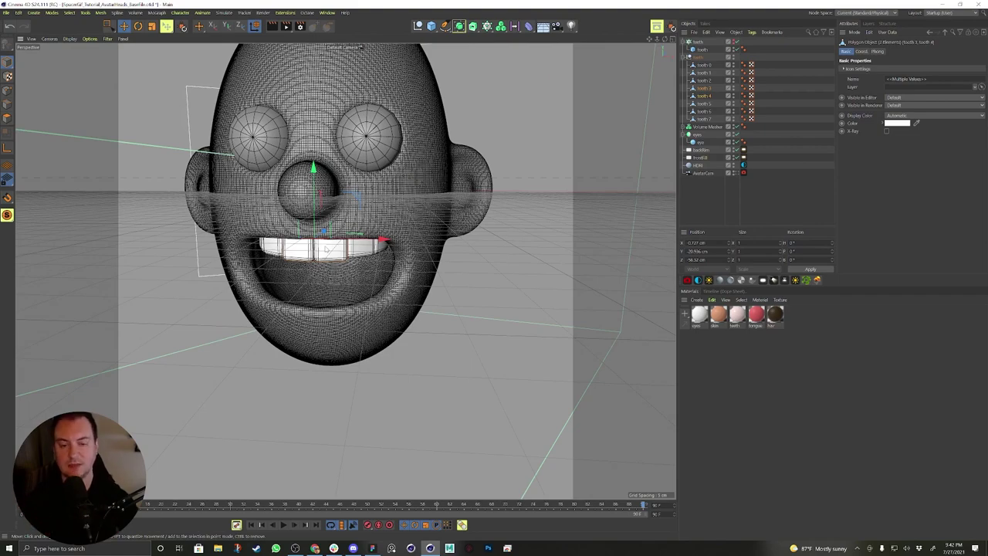
alt+drag(324, 249, 392, 236)
click(697, 58)
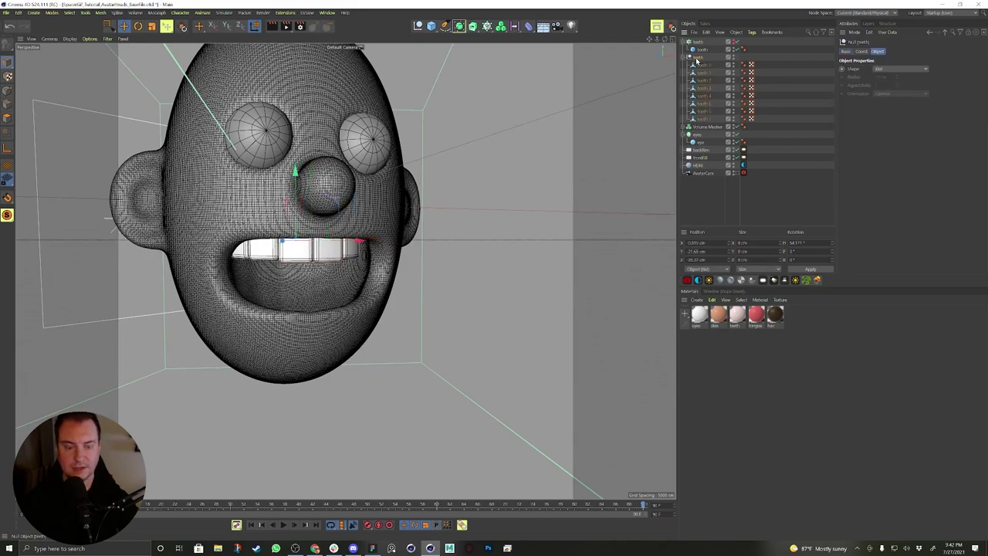
drag(296, 203, 276, 226)
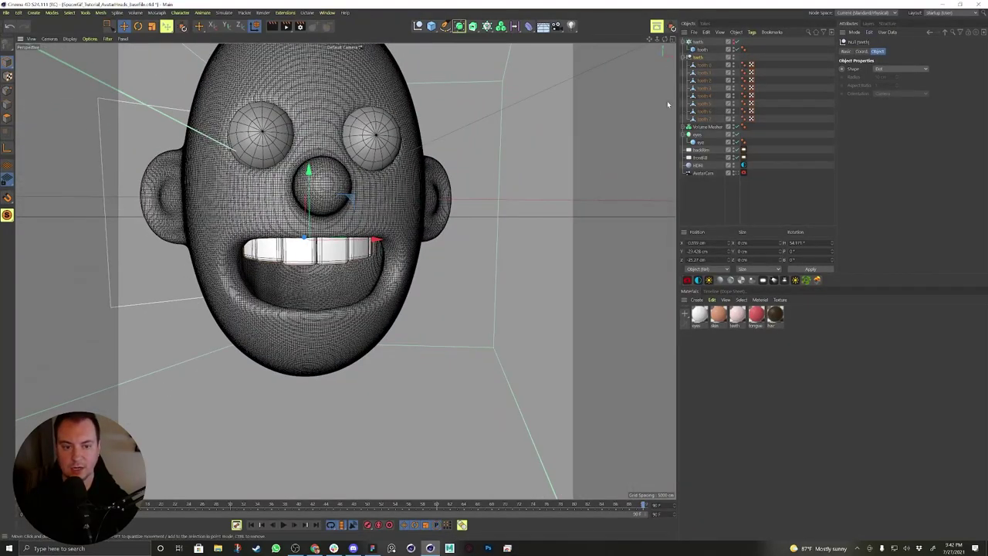
Add a sphere primitive for the tongue and set its type to Hexahedron.
click(431, 26)
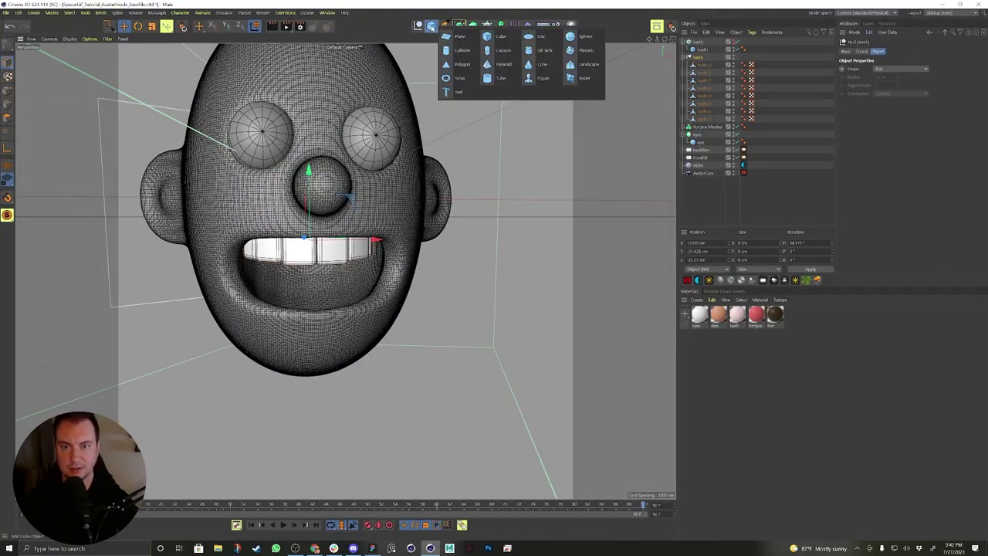
click(578, 38)
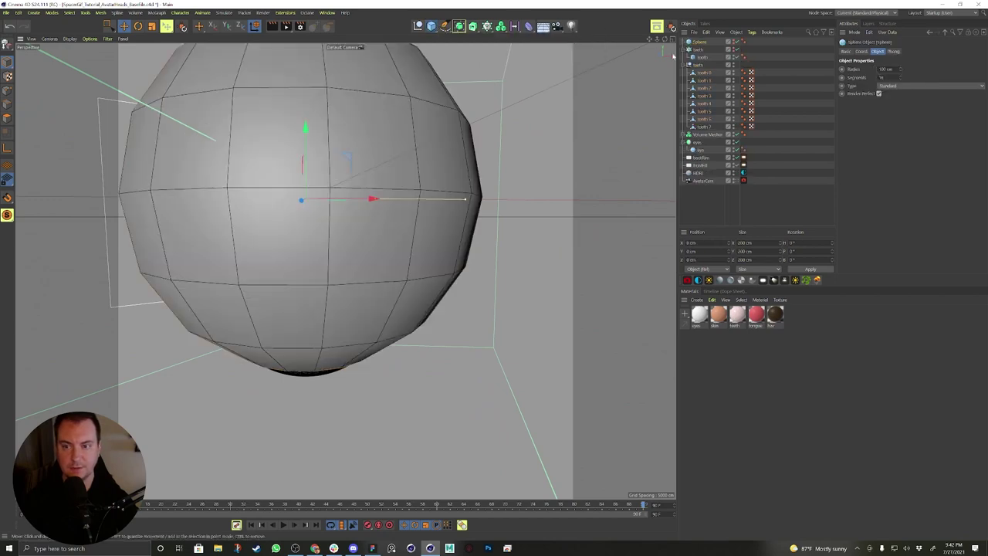
click(891, 86)
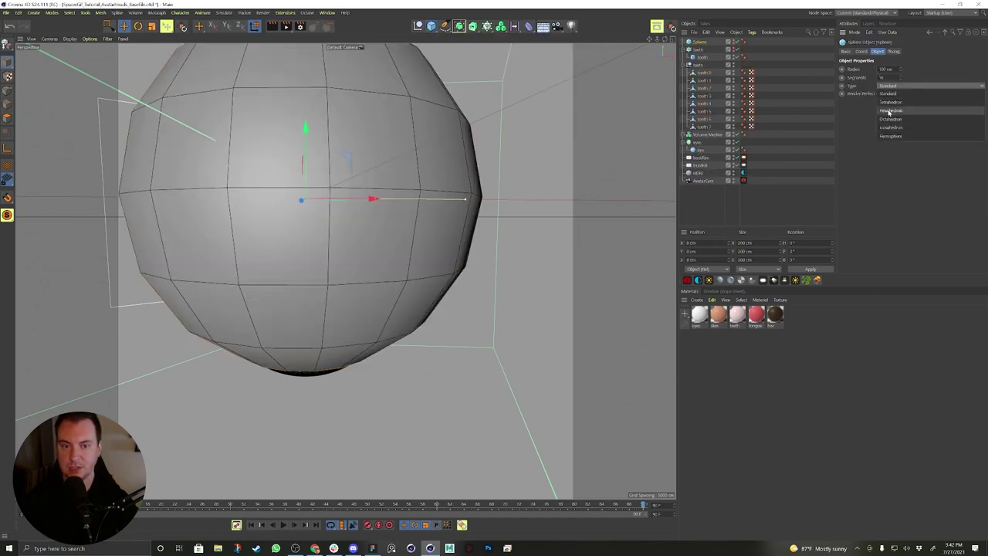
click(889, 112)
Scale the sphere to about 67 cm across and position it on the floor of the mouth as the tongue.
key(t)
drag(502, 97, 342, 203)
key(e)
drag(306, 162, 348, 279)
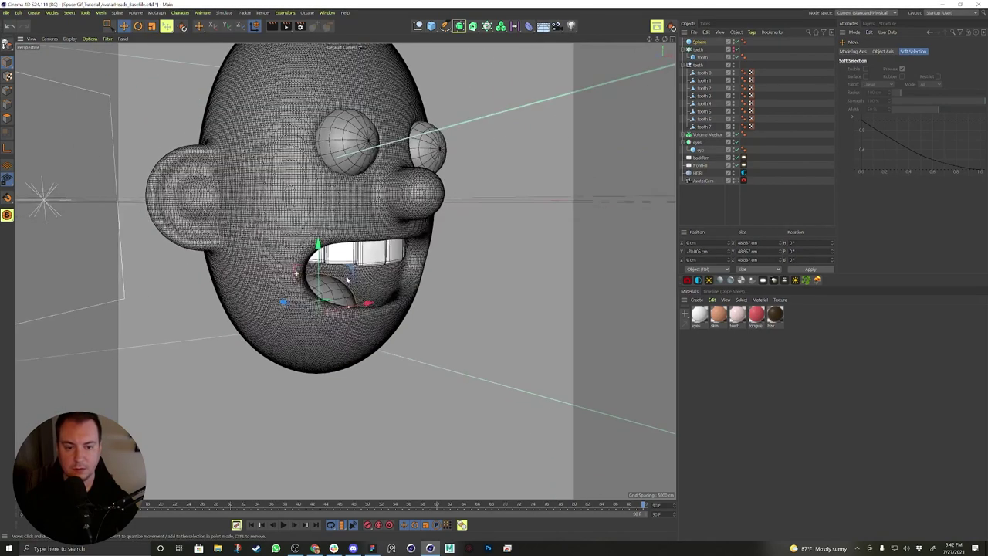
drag(302, 310, 312, 313)
key(t)
drag(381, 247, 448, 169)
alt+drag(403, 261, 543, 253)
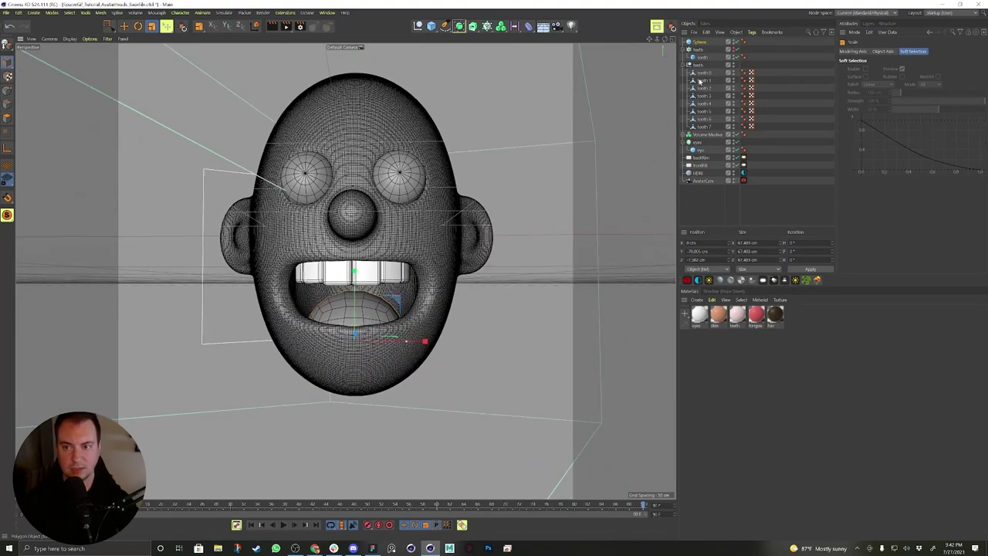
Expand the Volume Mesher hierarchy and add a Bend deformer as the parent of the mouth capsule.
click(684, 135)
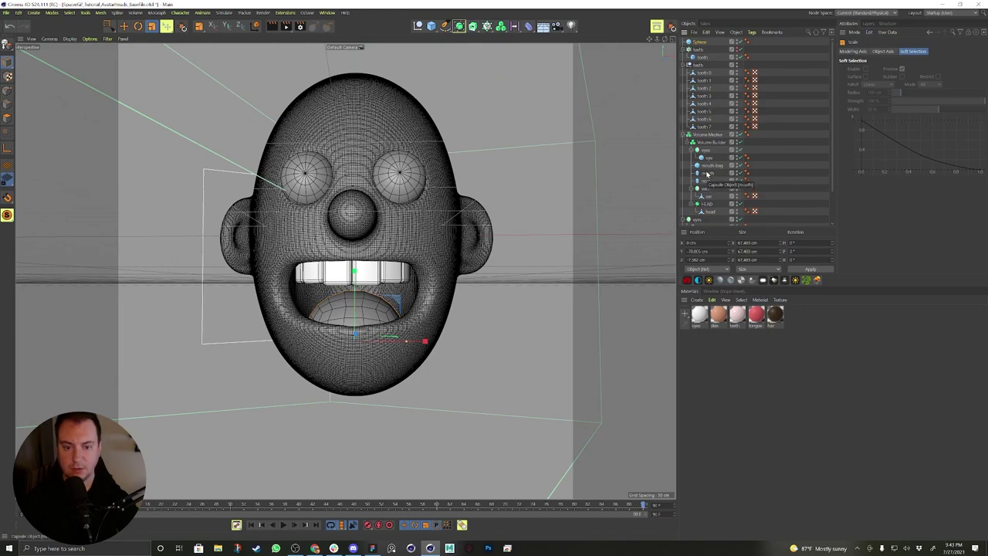
click(706, 173)
alt+drag(331, 216, 296, 256)
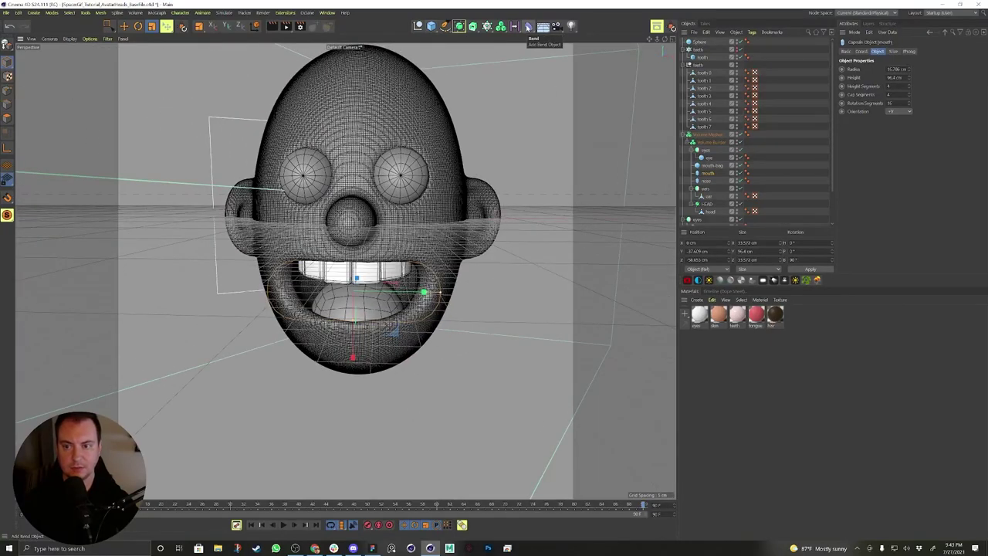
alt+click(528, 26)
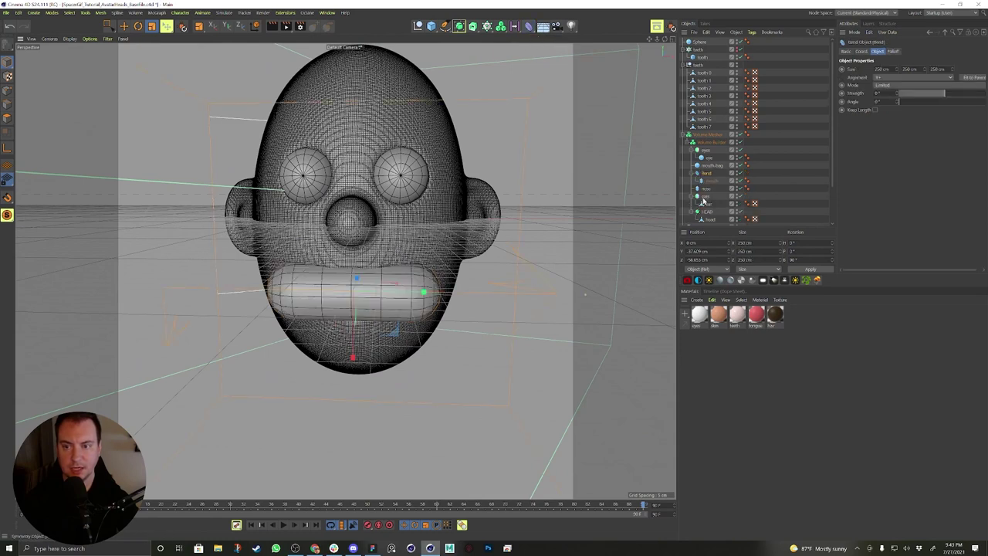
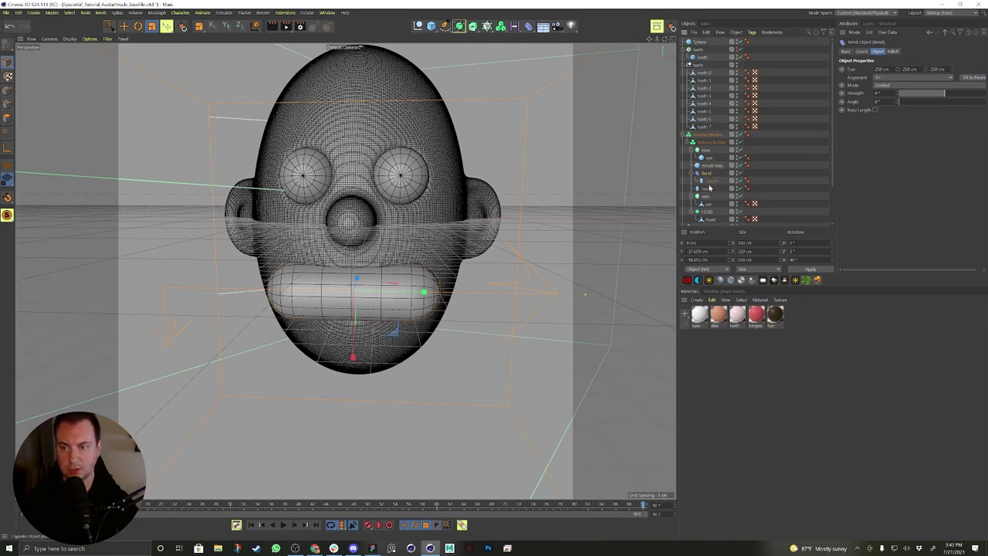
Review the Volume Builder's full object list and try fitting the Bend deformer to its parent.
click(712, 143)
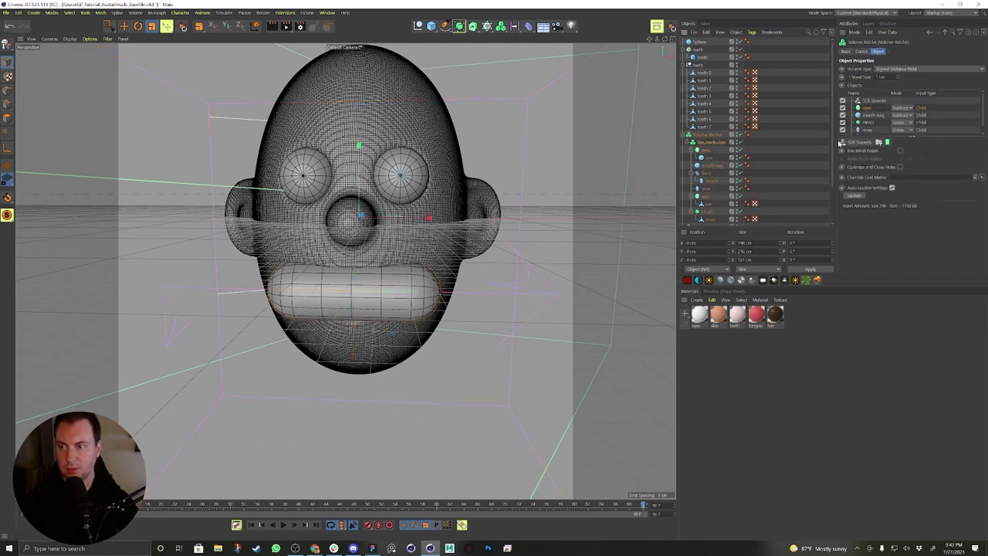
drag(882, 137, 884, 143)
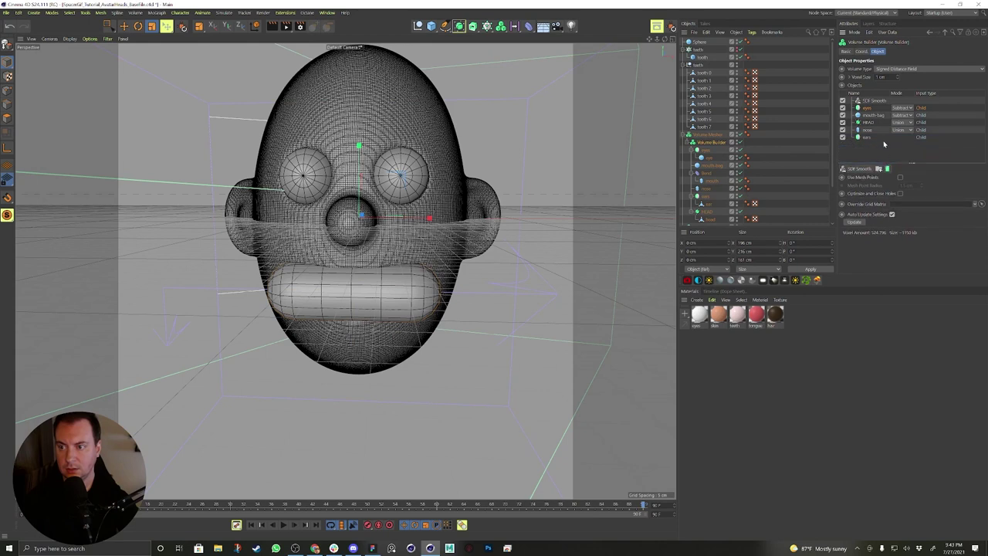
click(708, 174)
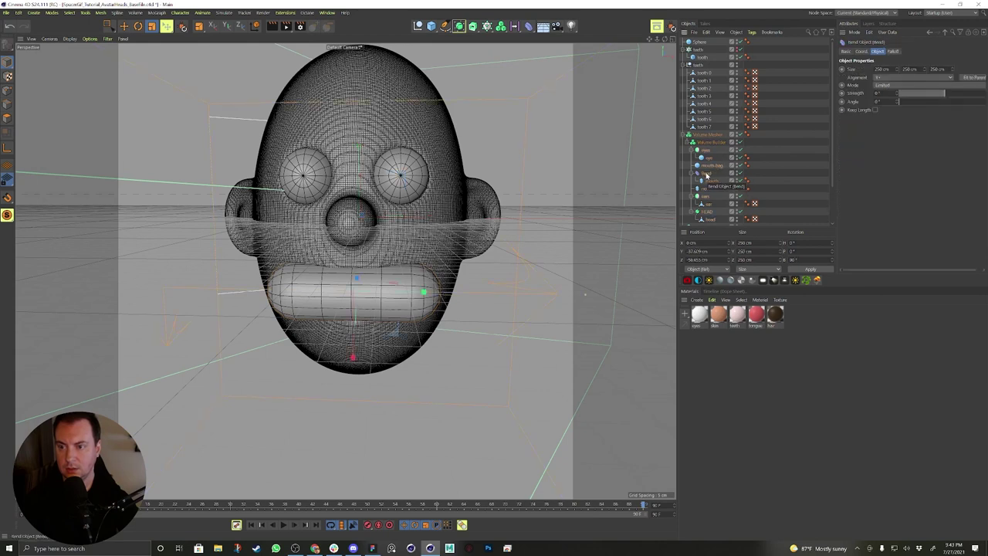
click(973, 85)
click(970, 80)
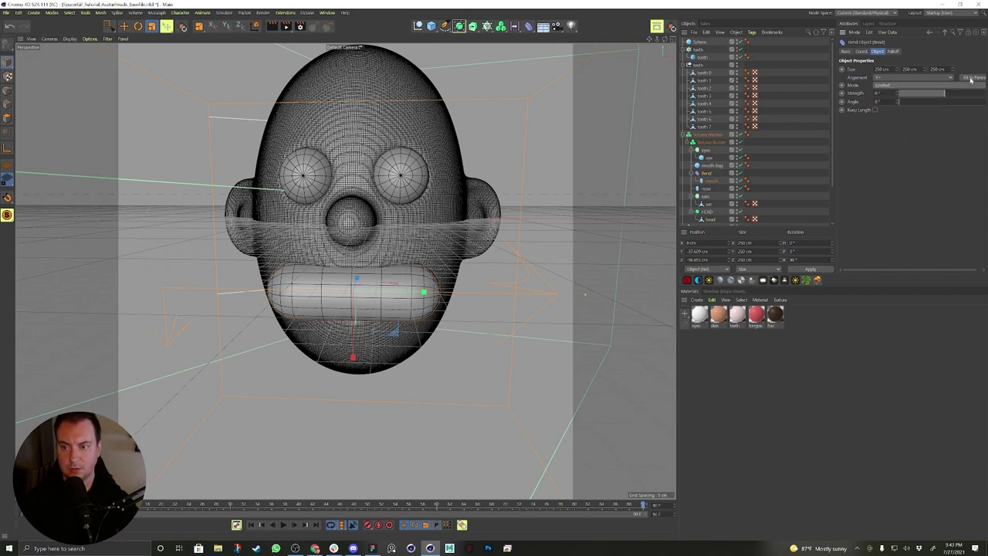
Undo the Bend deformer and move the mouth capsule out of the Volume Builder into the teeth group.
key(ctrl+z)
key(ctrl+z)
key(ctrl+z)
key(ctrl+z)
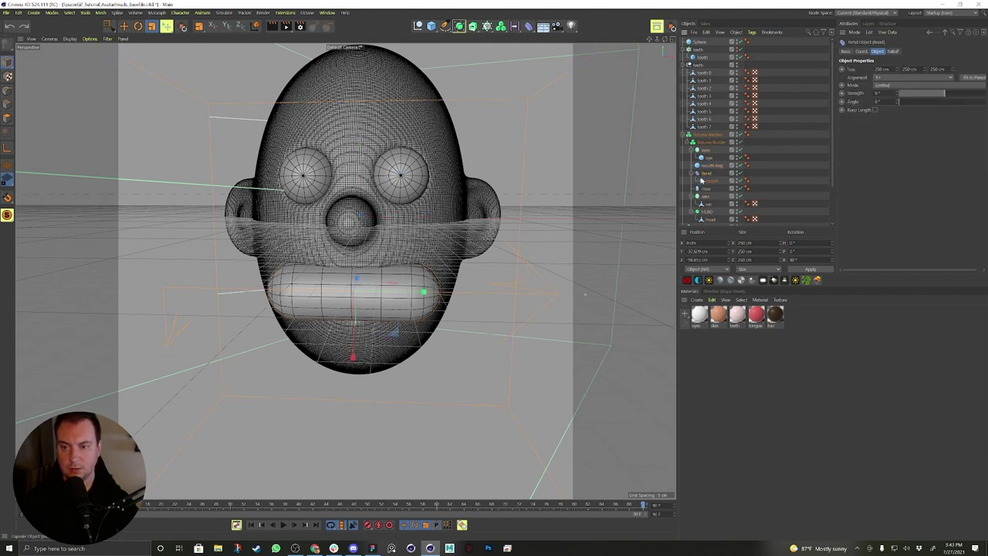
drag(705, 175, 704, 134)
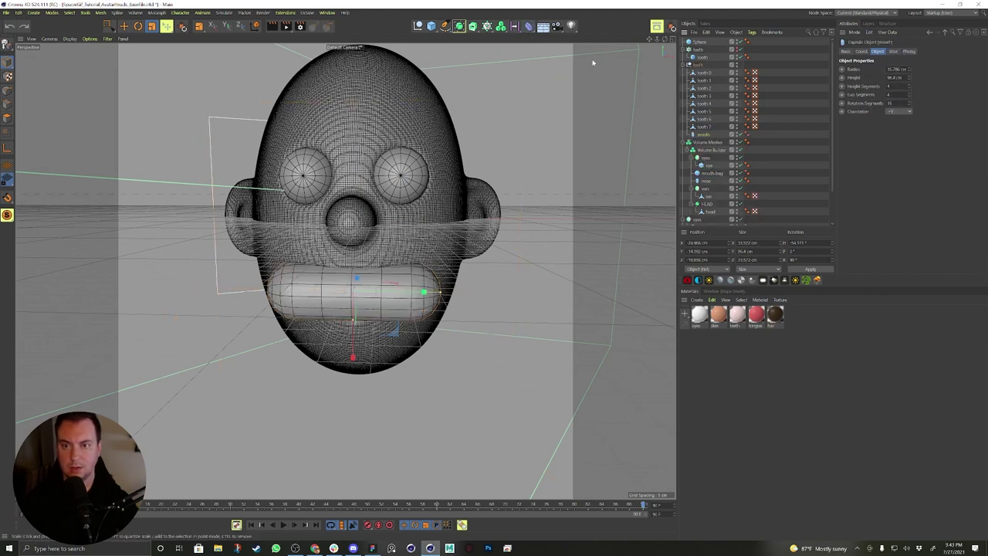
Try adding an FFD deformer as the parent of the mouth capsule, and undo it.
click(529, 27)
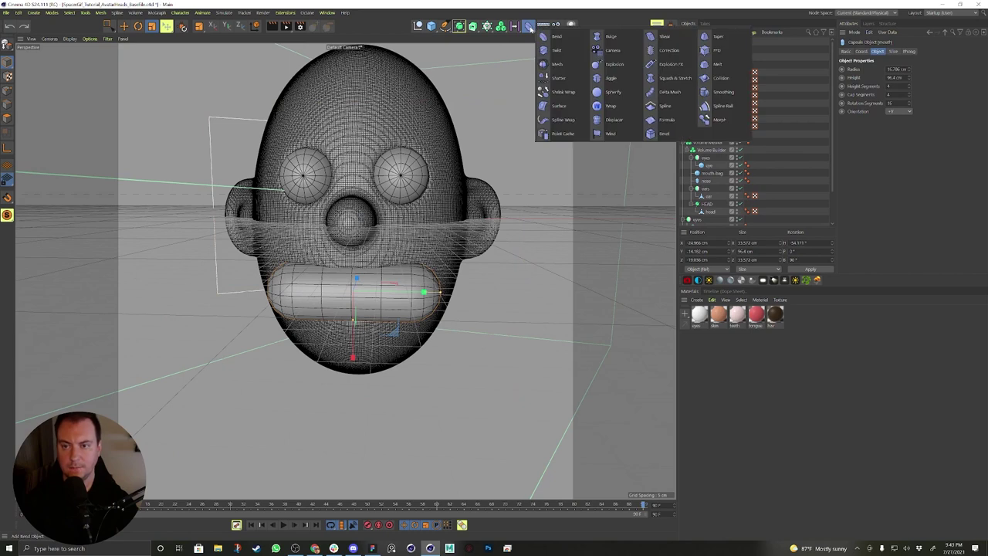
click(708, 52)
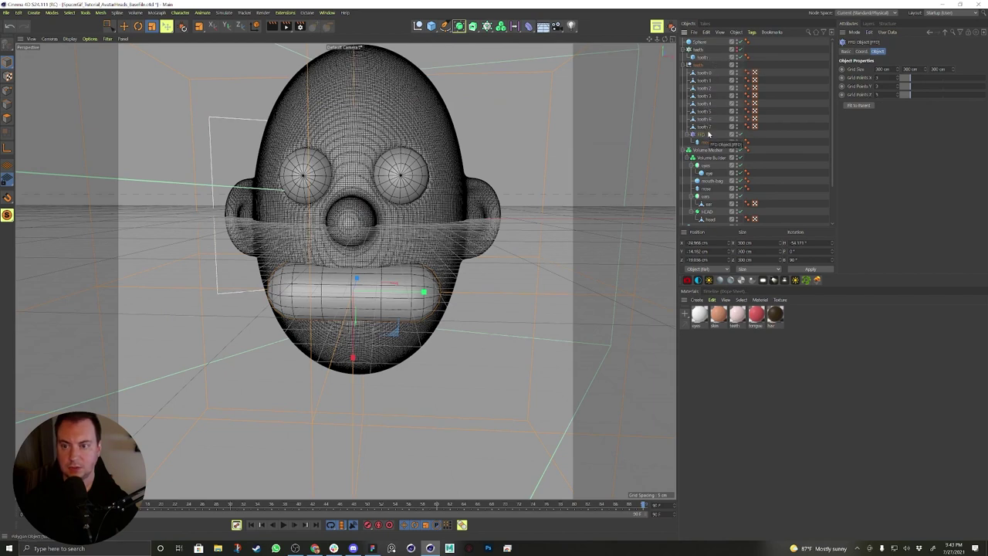
key(ctrl+z)
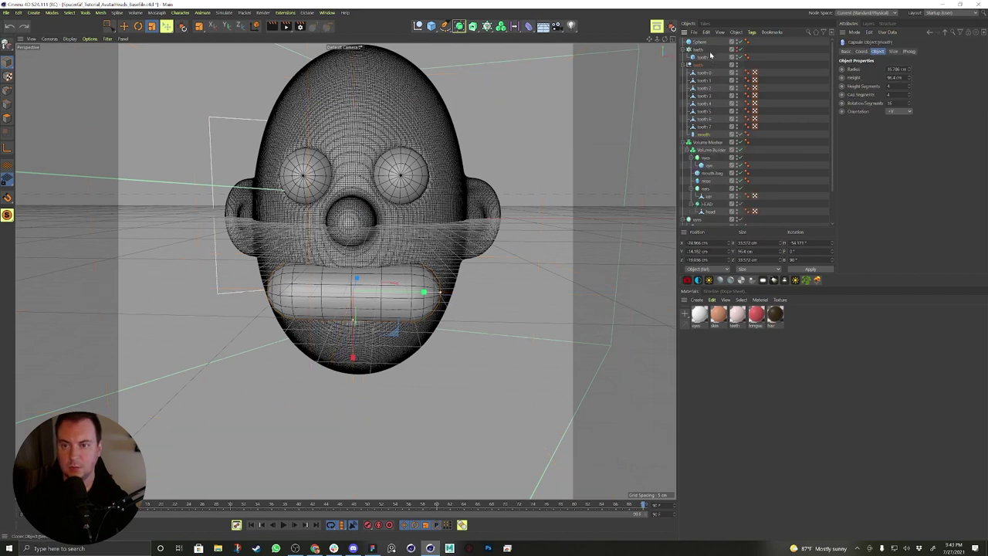
Add an FFD deformer sized to the mouth capsule and nest it as the capsule's child.
click(528, 26)
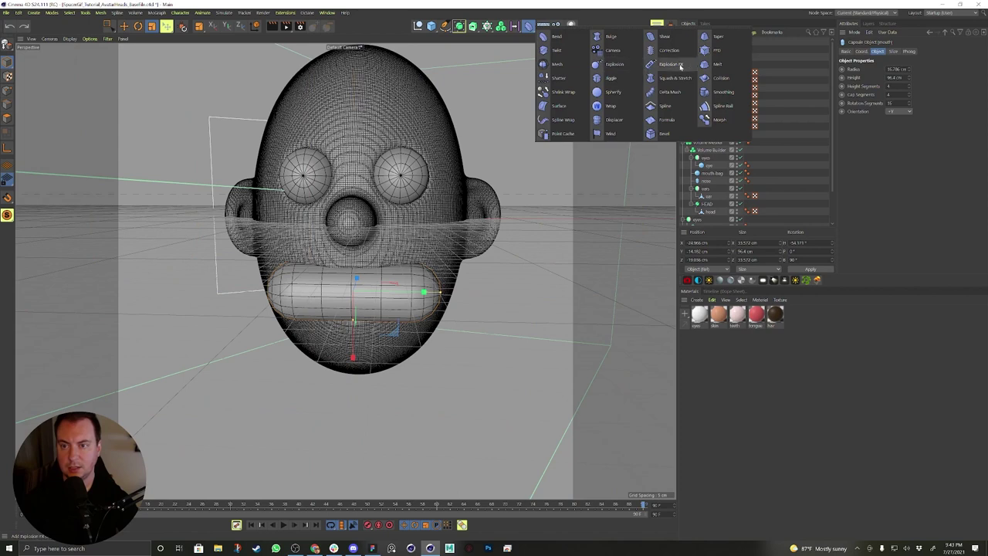
click(709, 52)
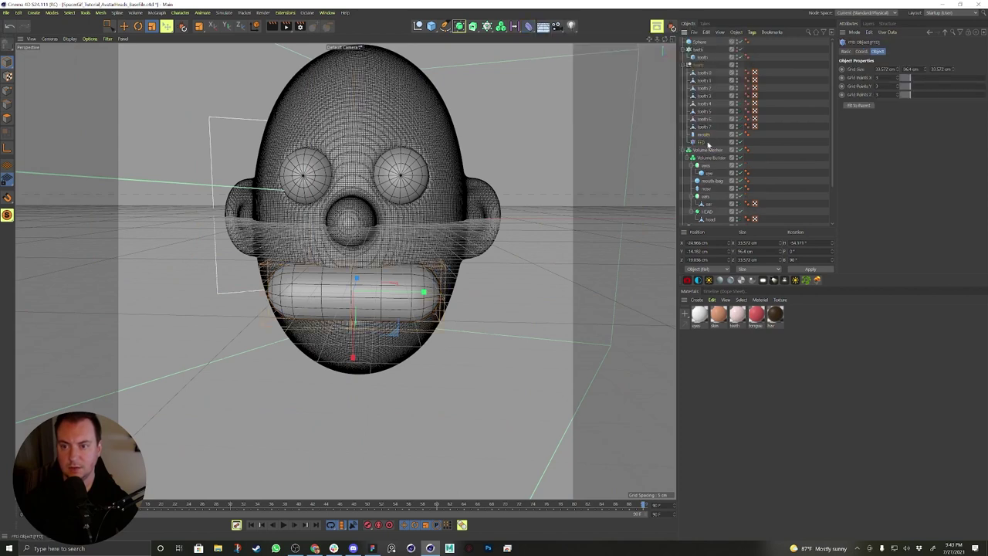
mouse_move(700, 143)
mouse_down()
mouse_move(700, 64)
mouse_move(703, 139)
mouse_up()
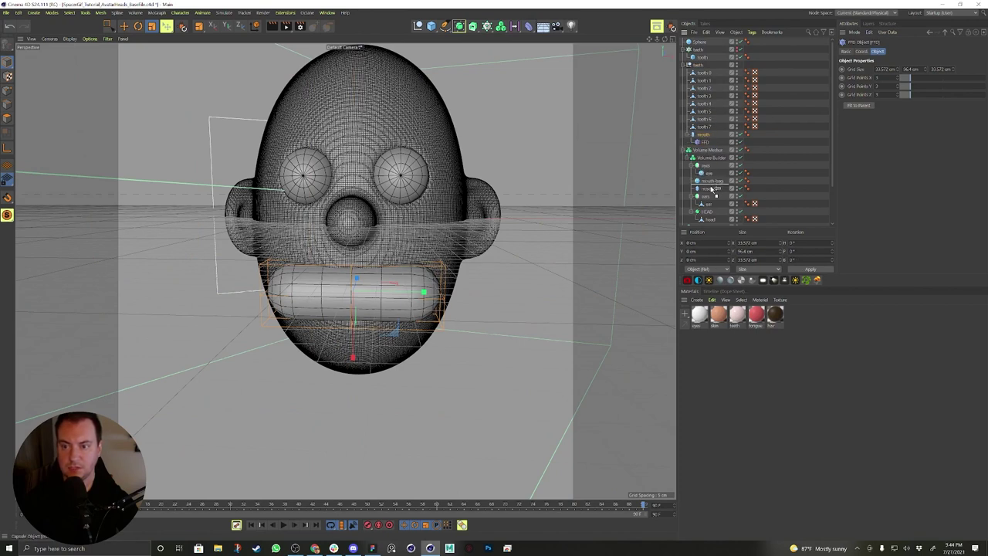
Return the mouth capsule to the Volume Builder, place it below SDF Smooth in the object list and set its mode to Subtract.
drag(706, 162, 707, 162)
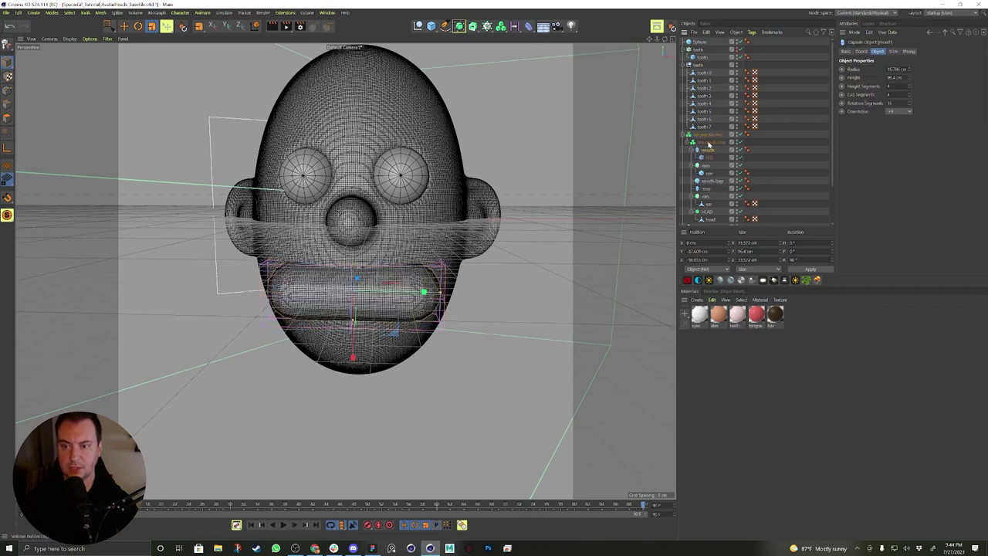
click(708, 143)
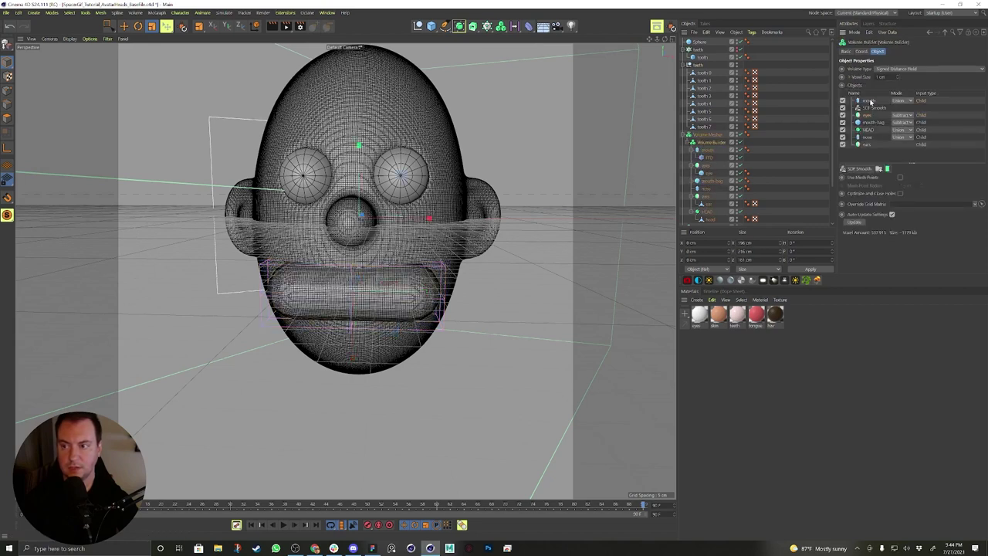
click(901, 107)
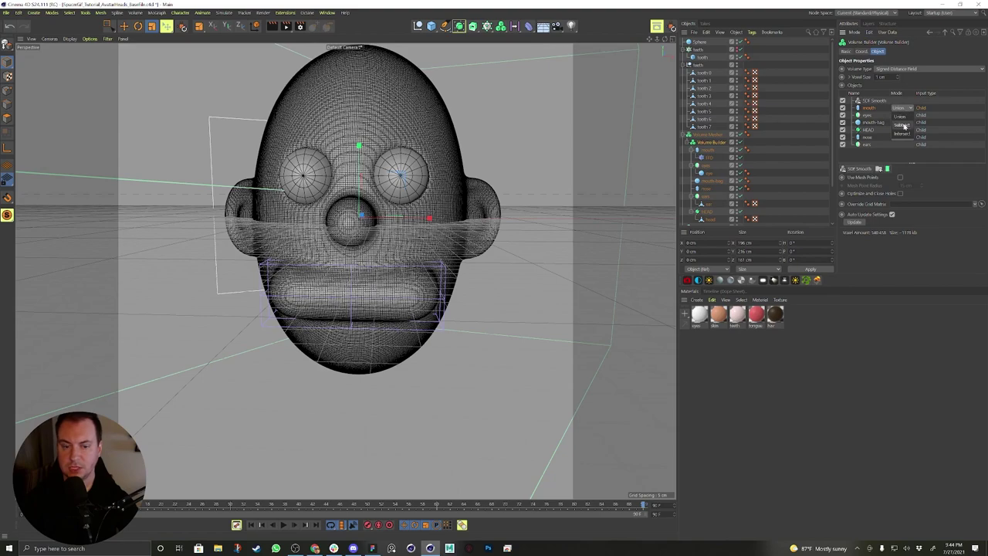
click(904, 126)
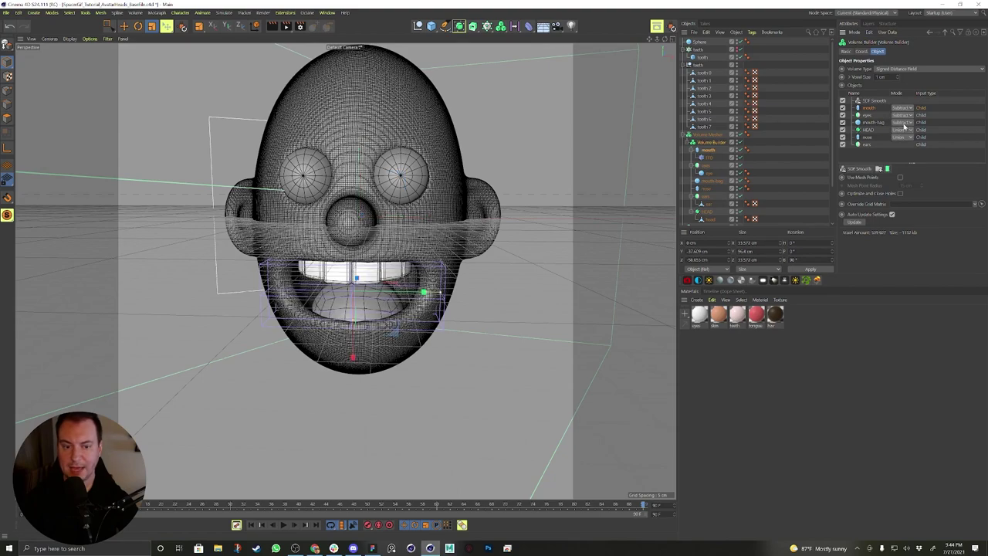
Select the FFD deformer under the mouth capsule and make its cage points editable with the Move tool.
click(708, 158)
alt+drag(301, 315, 337, 317)
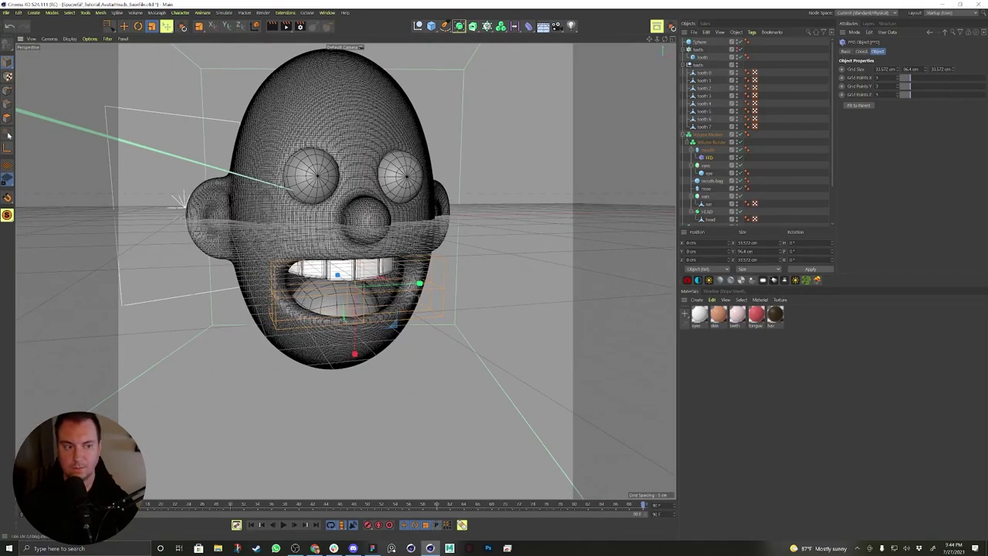
click(7, 91)
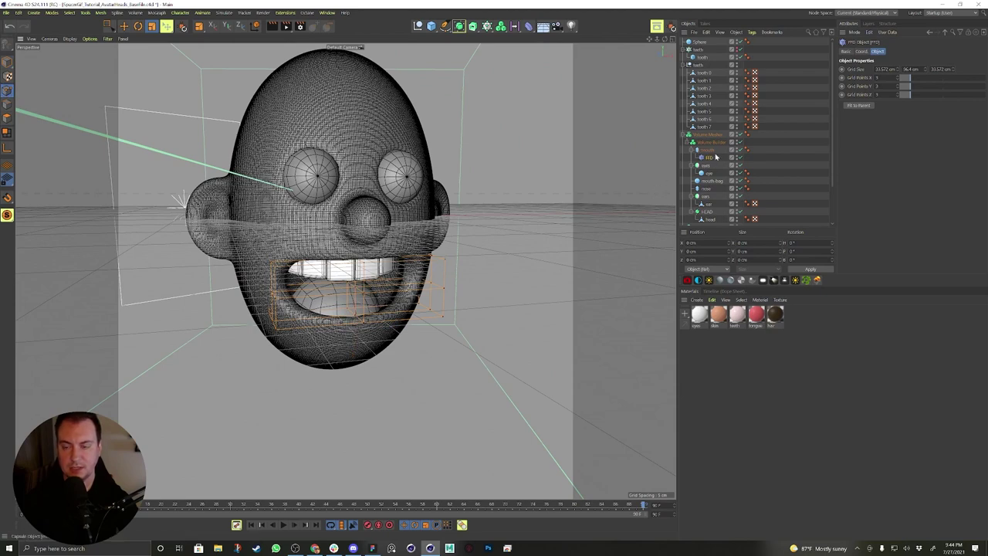
click(123, 25)
Rectangle-select the FFD cage points at the mouth's left end, seen from the front, and raise them about 14.4 cm.
scroll(307, 279, up, 3)
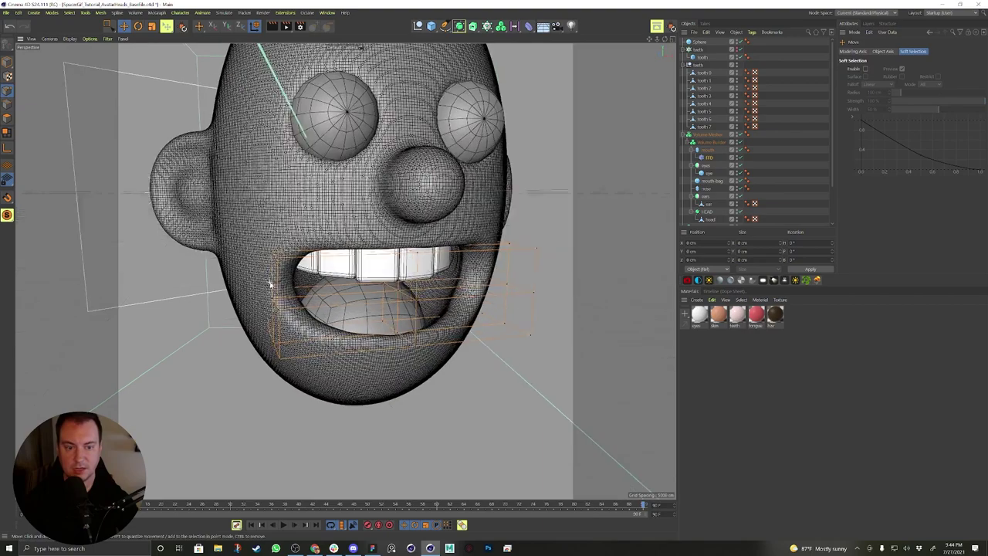
alt+drag(270, 284, 381, 222)
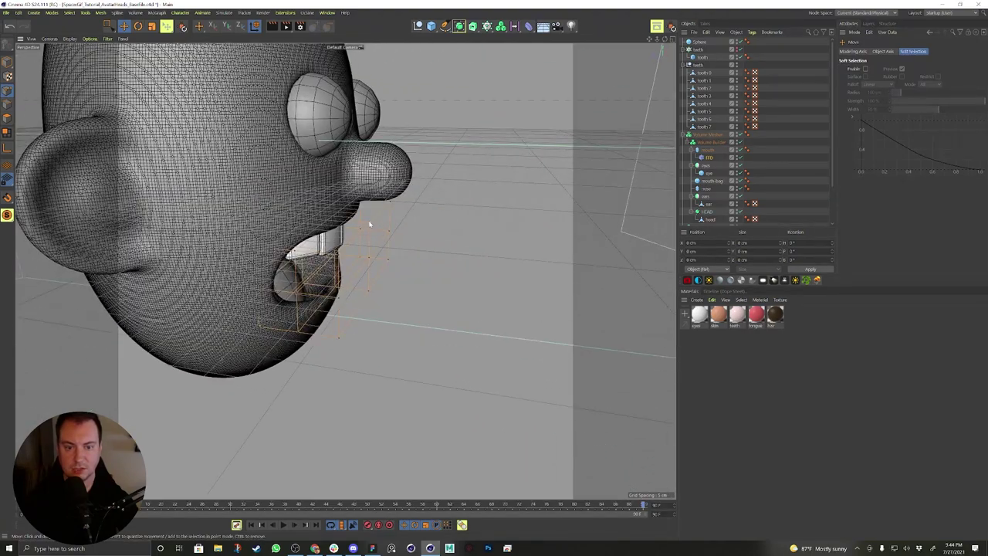
scroll(329, 224, up, 4)
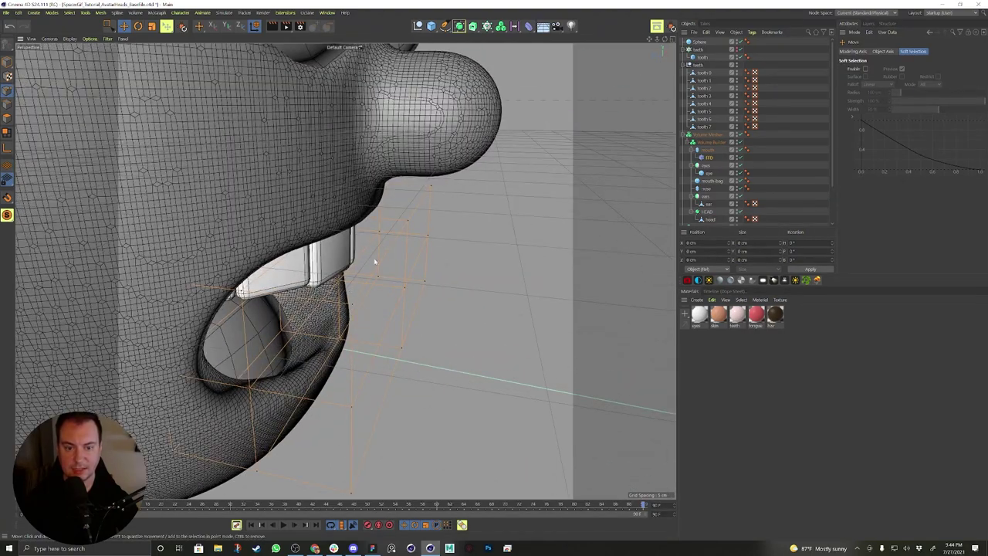
alt+drag(390, 329, 293, 323)
click(108, 27)
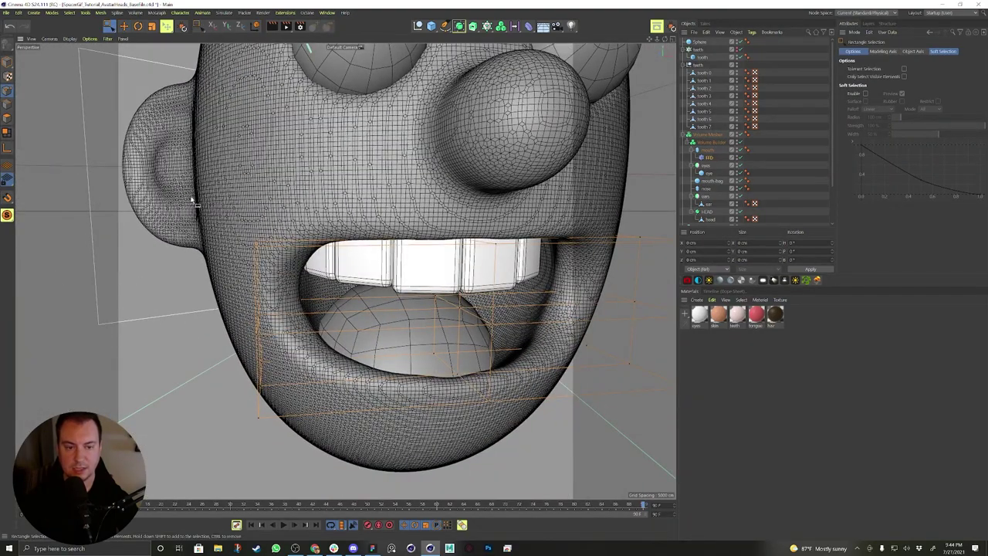
drag(211, 188, 290, 464)
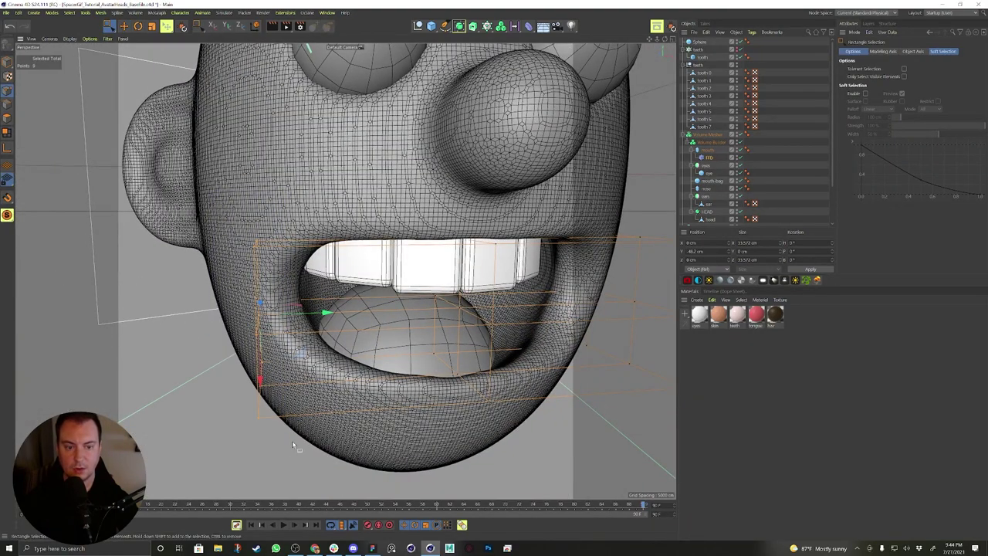
alt+drag(312, 384, 247, 316)
scroll(473, 353, down, 5)
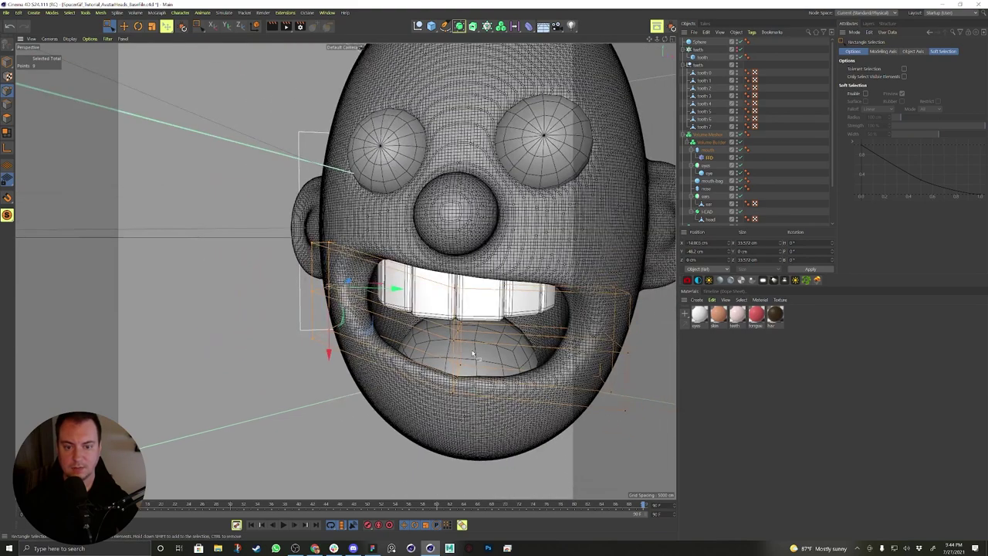
Reshape the smile with the mouth's FFD cage by lowering its middle column of points and raising the points at the character's left corner.
scroll(472, 355, up, 2)
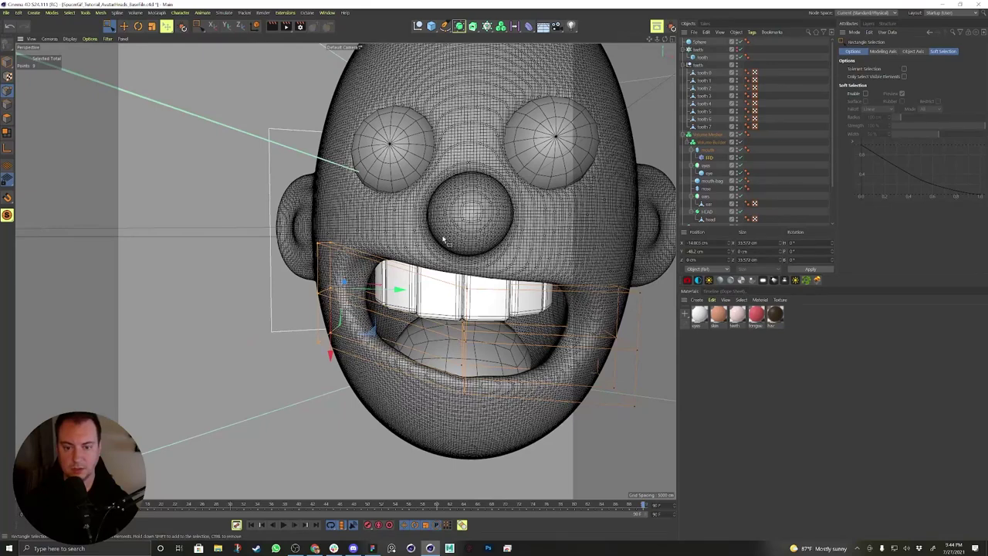
drag(445, 241, 497, 442)
drag(462, 397, 462, 420)
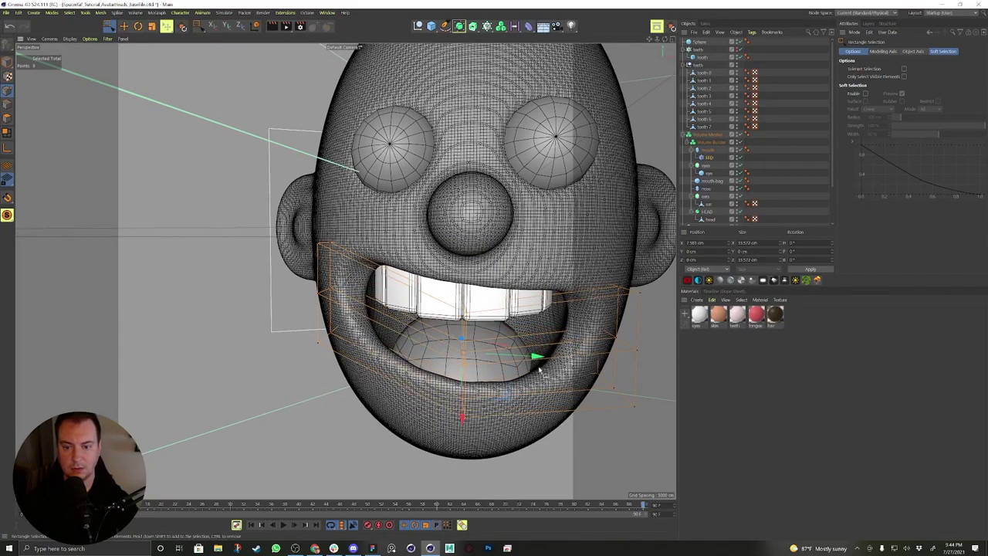
alt+drag(544, 371, 504, 360)
drag(530, 225, 618, 438)
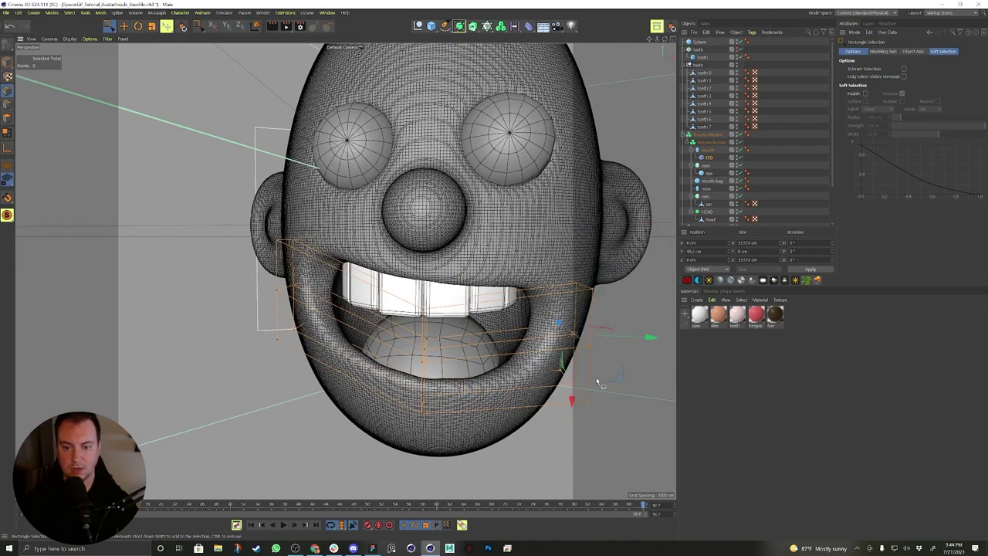
drag(571, 399, 572, 378)
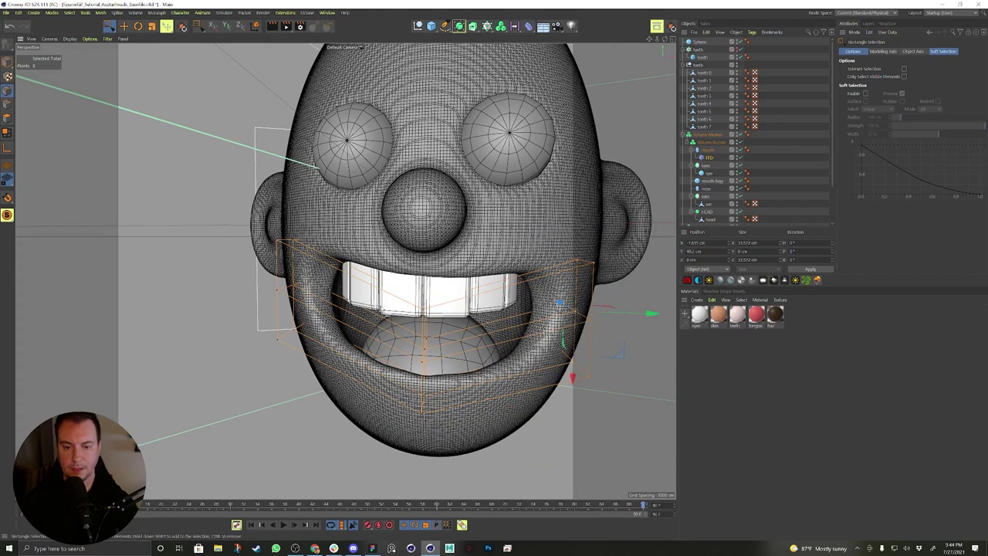
drag(391, 250, 450, 465)
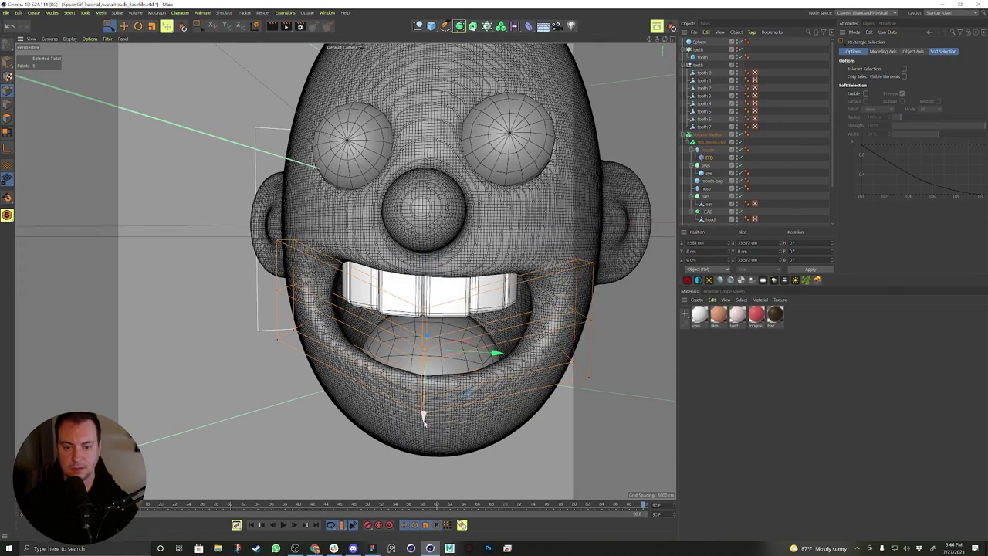
drag(423, 427, 423, 429)
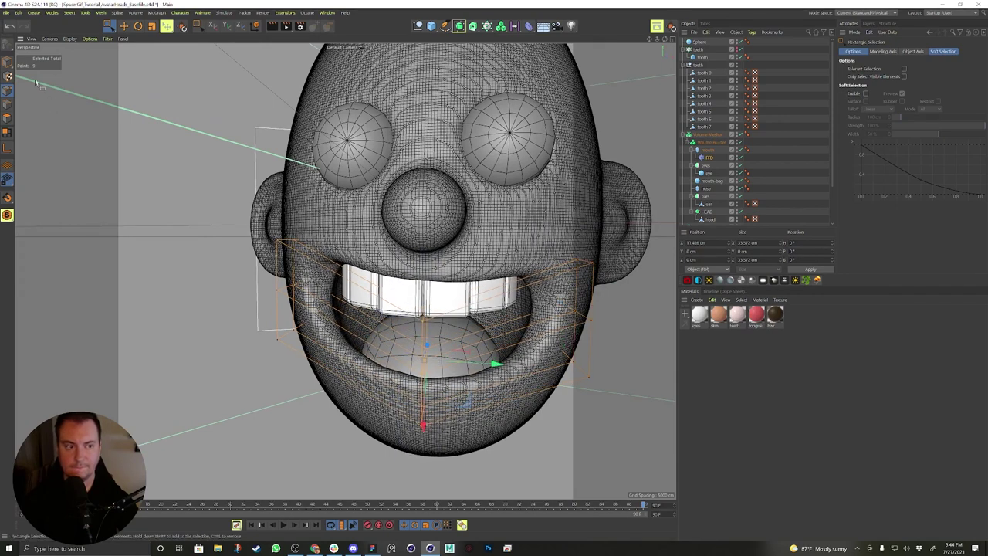
click(124, 26)
alt+drag(461, 246, 502, 254)
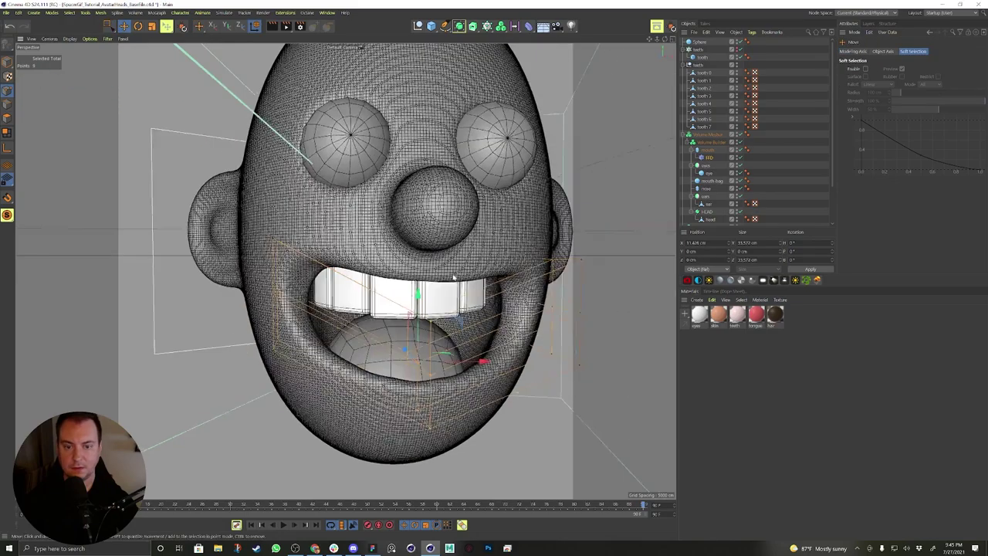
alt+right_drag(502, 255, 438, 295)
alt+drag(438, 295, 284, 230)
alt+drag(540, 202, 555, 201)
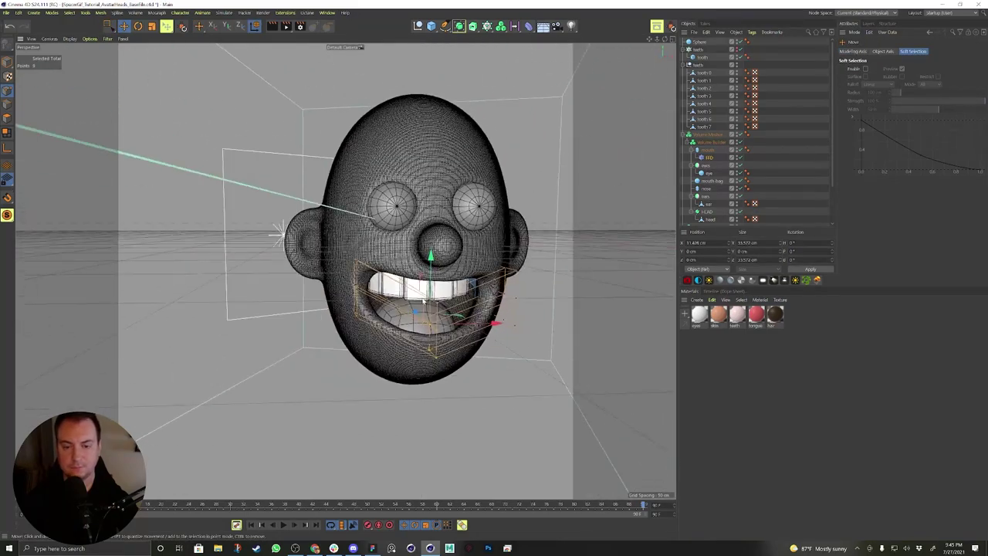
alt+drag(463, 248, 444, 292)
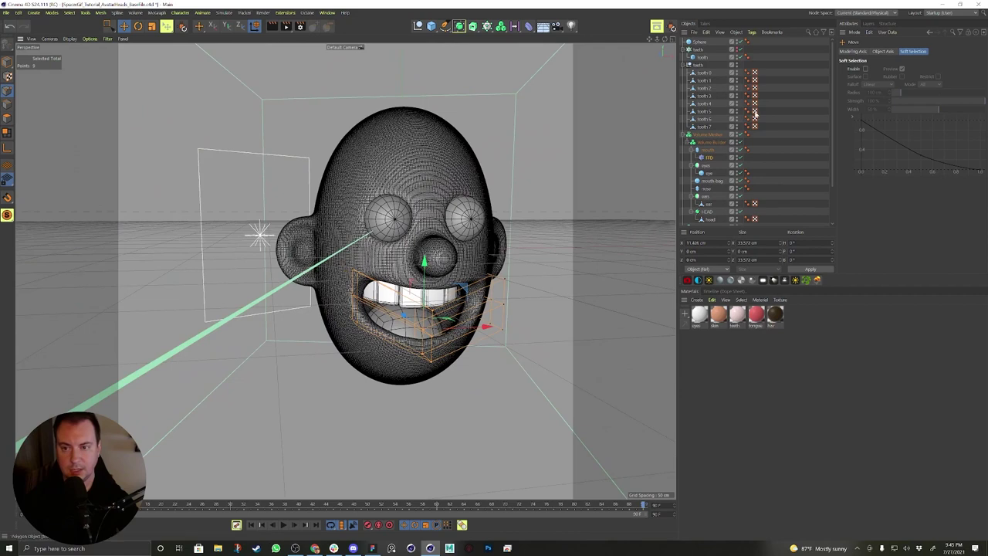
Apply the teeth material to the null that groups the individual teeth.
click(709, 135)
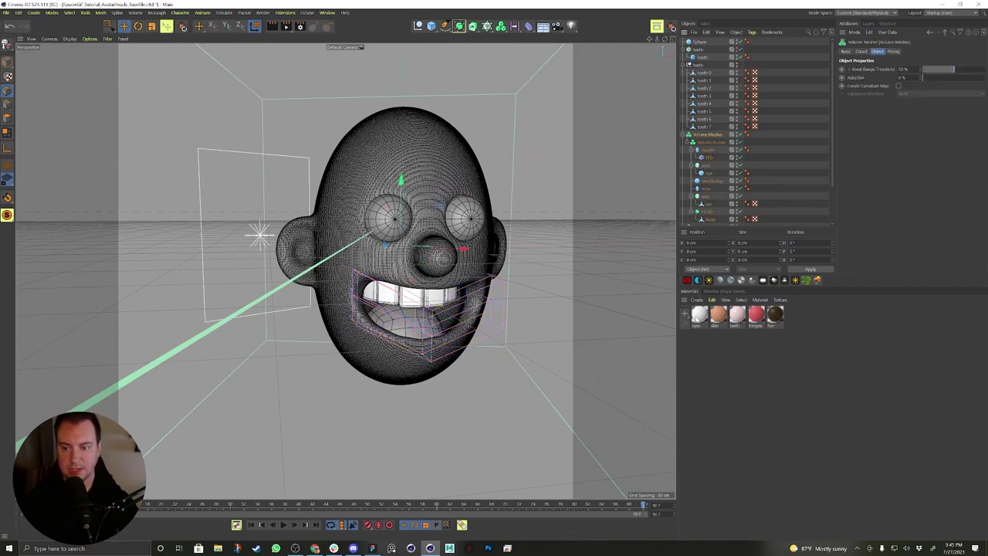
click(699, 66)
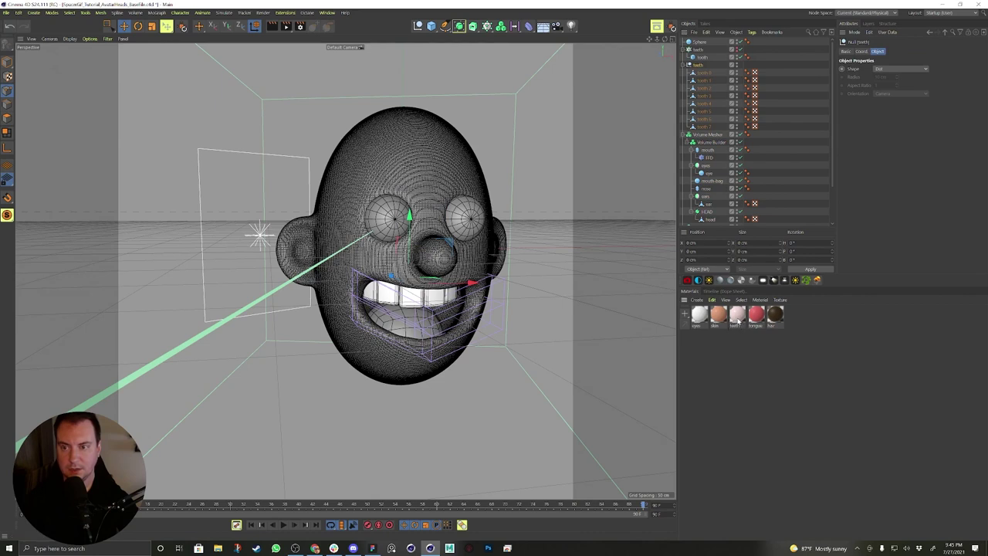
drag(699, 68, 700, 66)
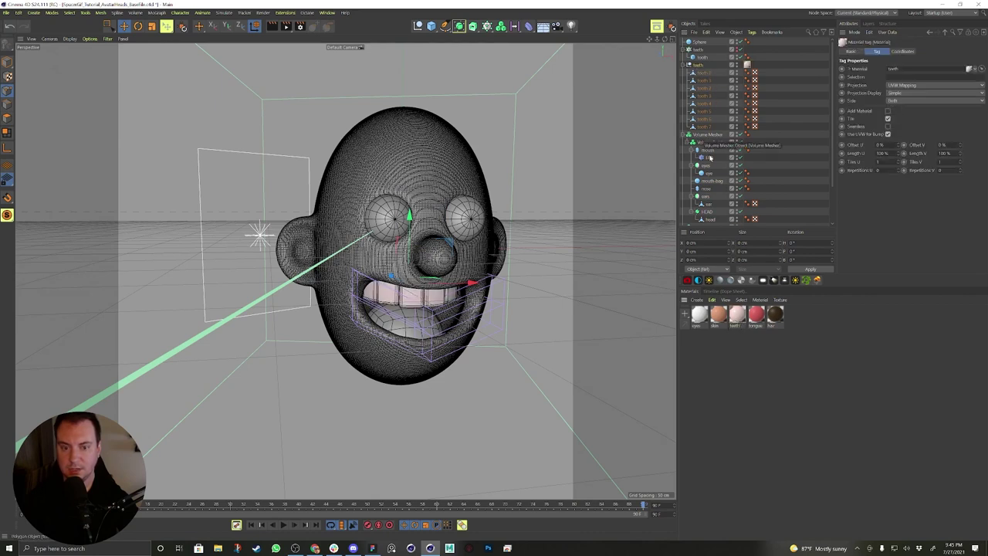
Rename the sphere inside the mouth to "tongue" and apply the tongue material to it.
click(699, 42)
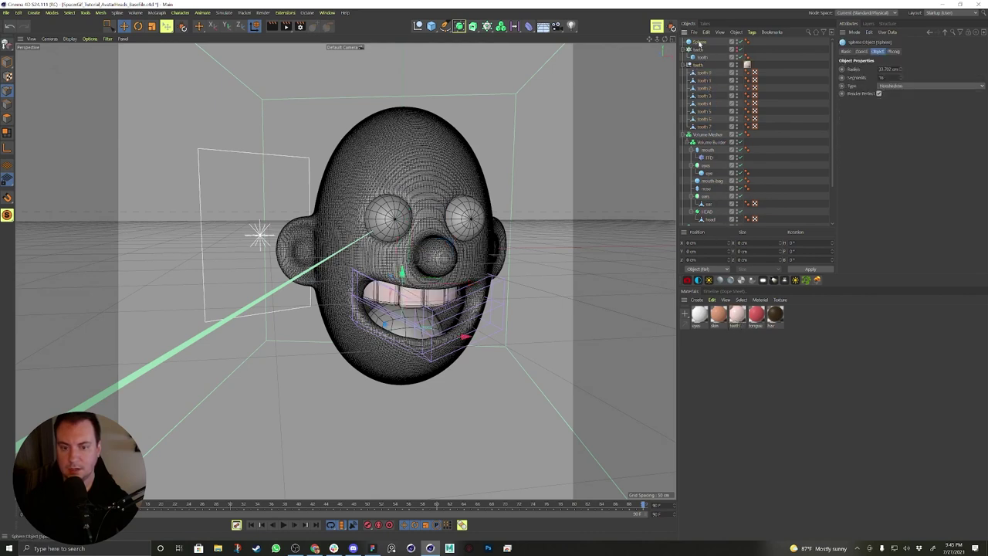
double_click(699, 42)
text(tongue)
key(Return)
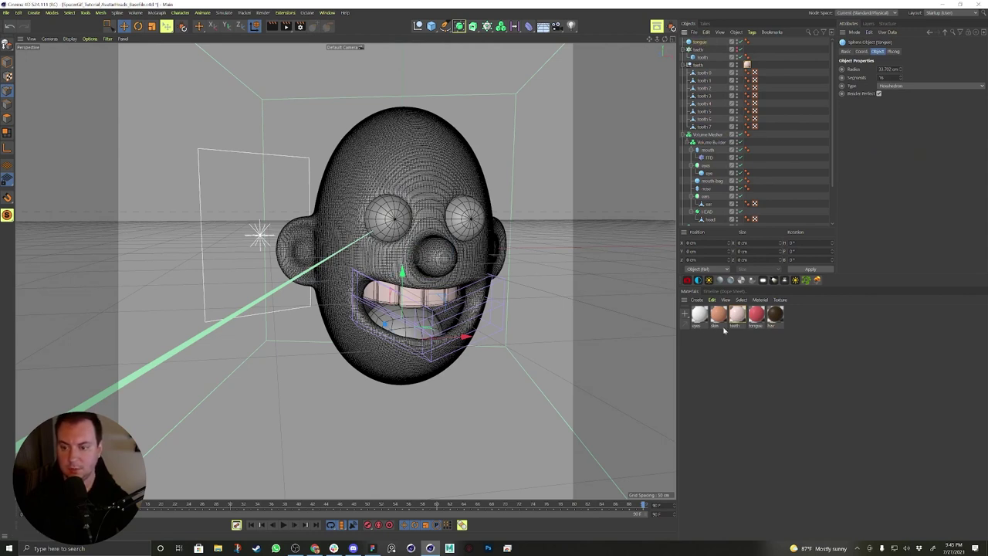
drag(753, 323, 701, 44)
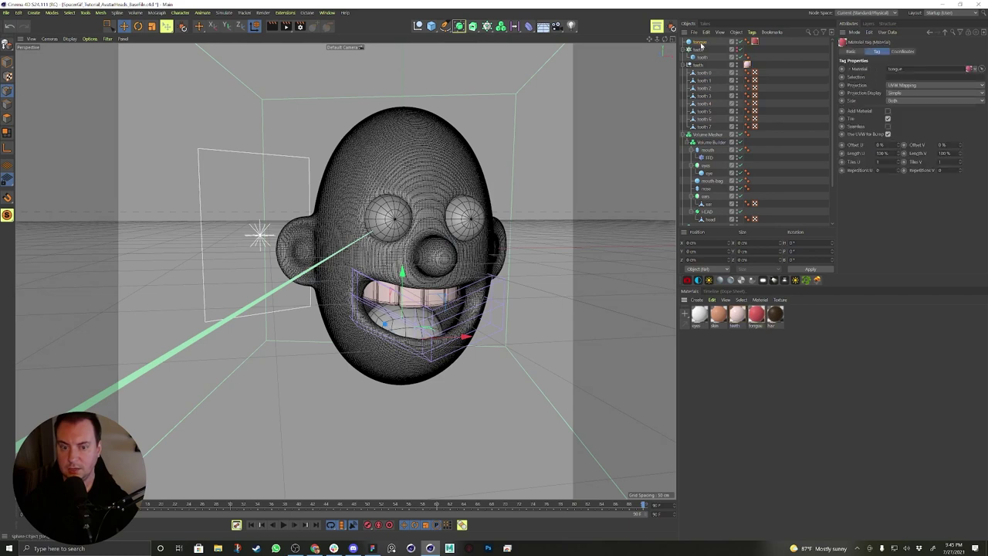
Apply the skin material to the Volume Mesher and the eyes material to the standalone eyes symmetry object.
click(721, 136)
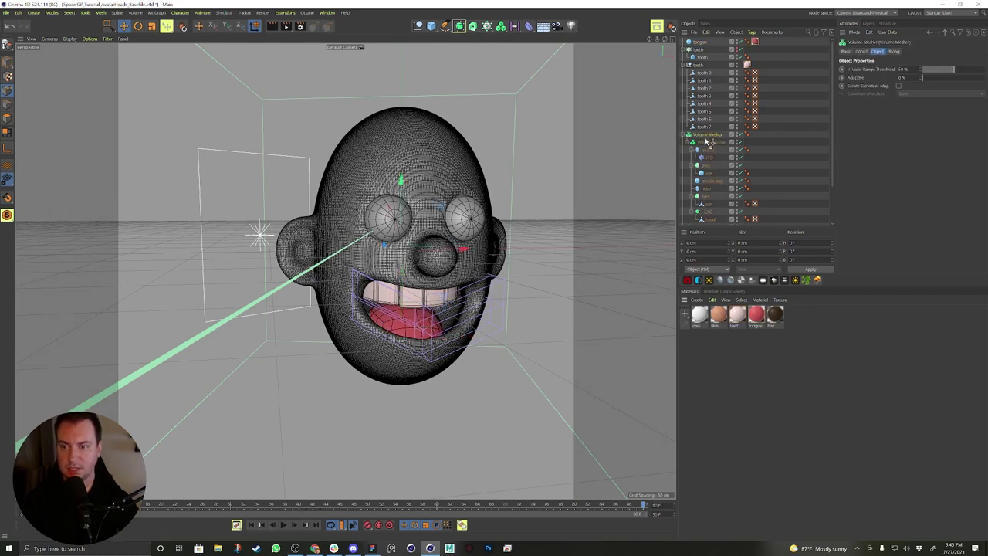
drag(707, 139, 704, 139)
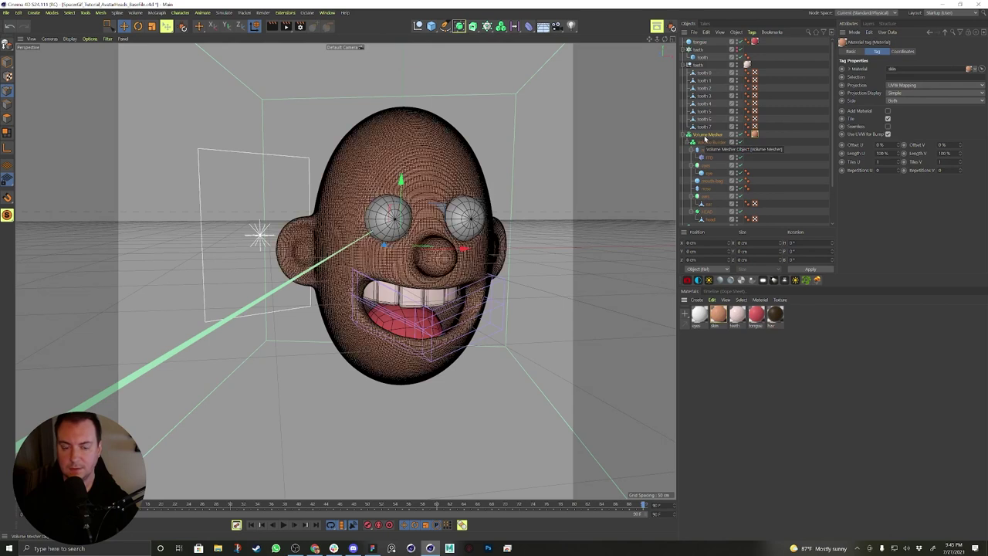
click(687, 65)
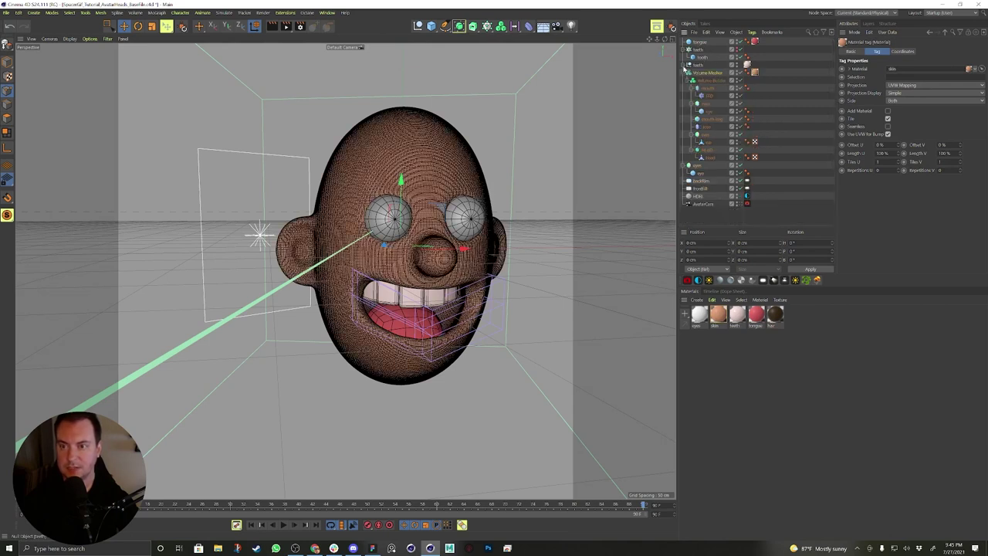
click(696, 166)
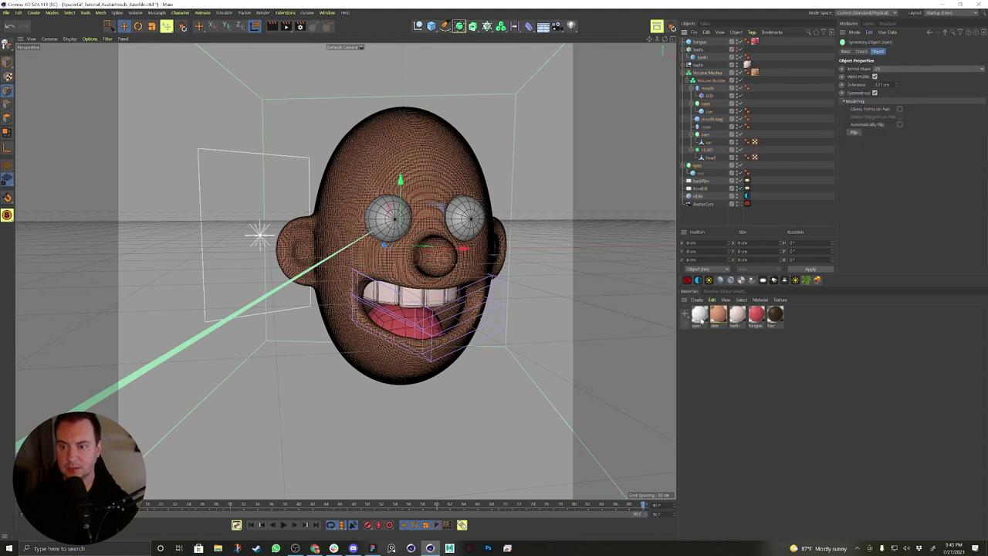
click(747, 165)
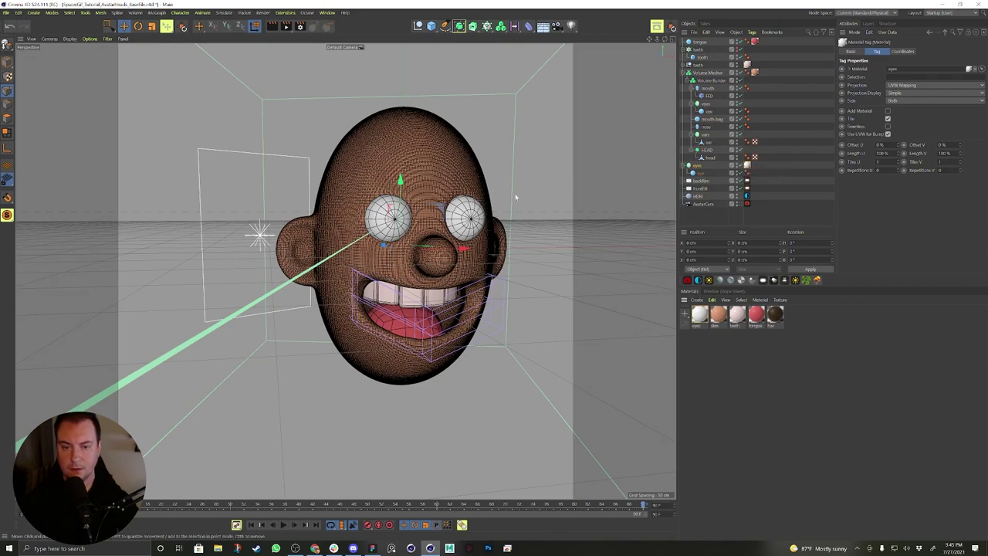
Look through the AvatarCam camera and reframe it to leave more room below the head.
alt+drag(466, 264, 575, 240)
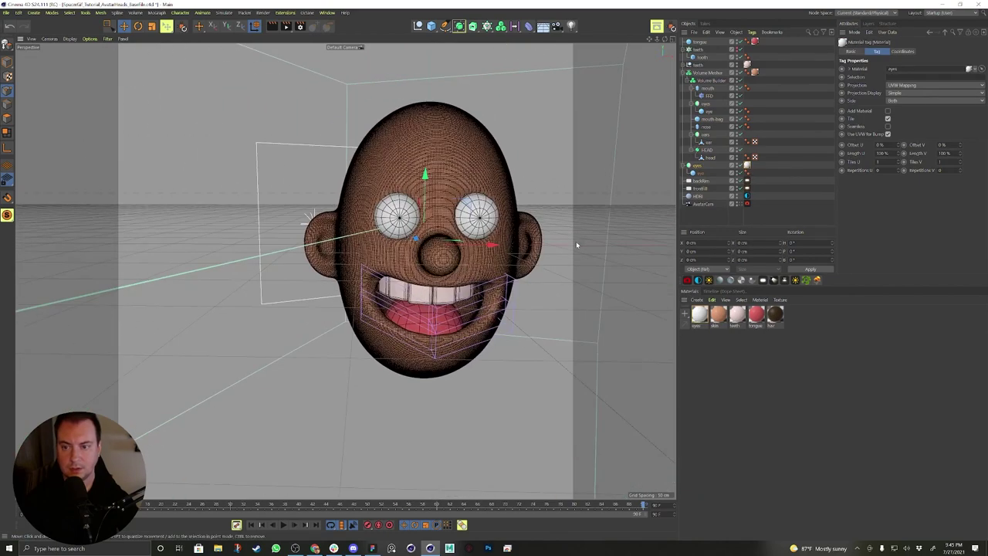
click(742, 204)
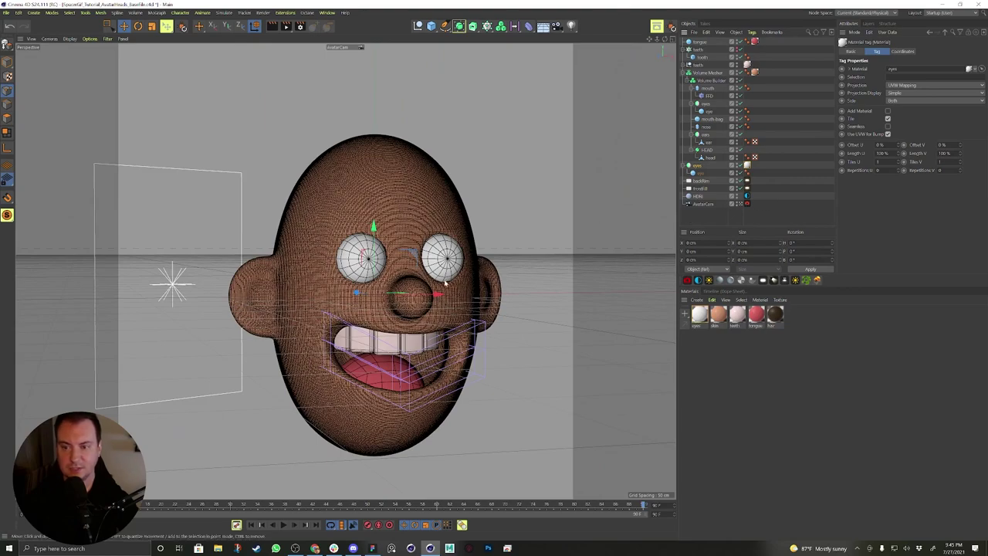
alt+middle_drag(396, 299, 371, 259)
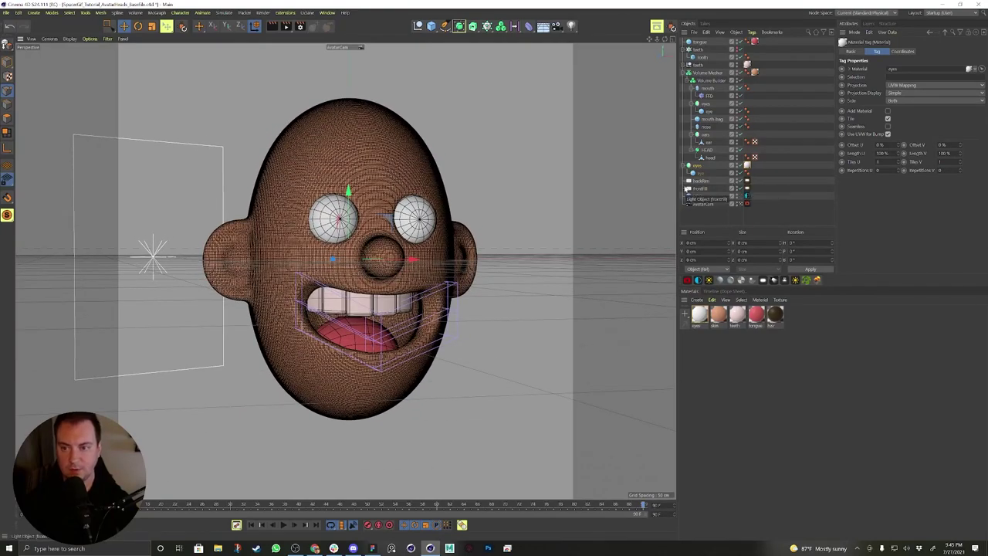
Add a Capsule primitive and move it straight down below the chin to serve as the neck.
click(707, 80)
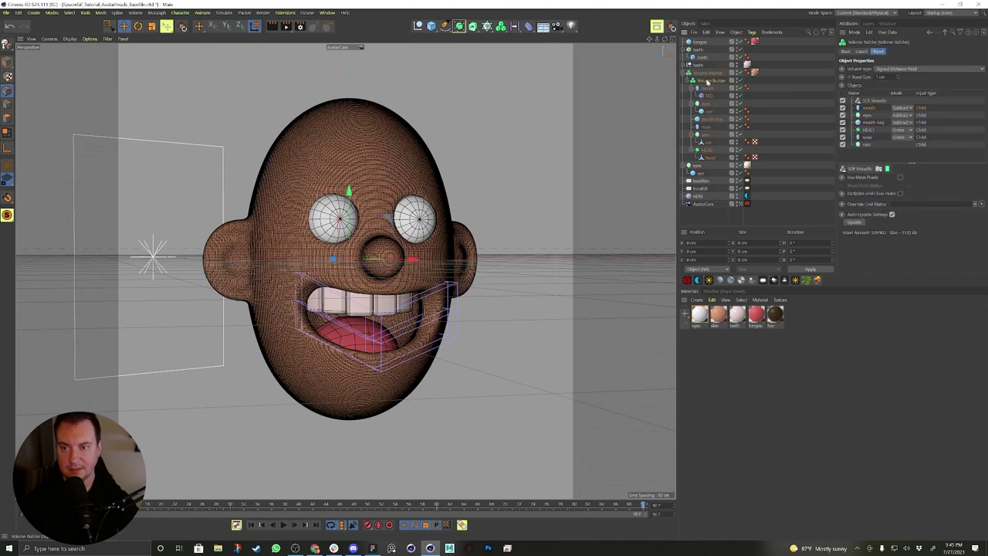
click(433, 27)
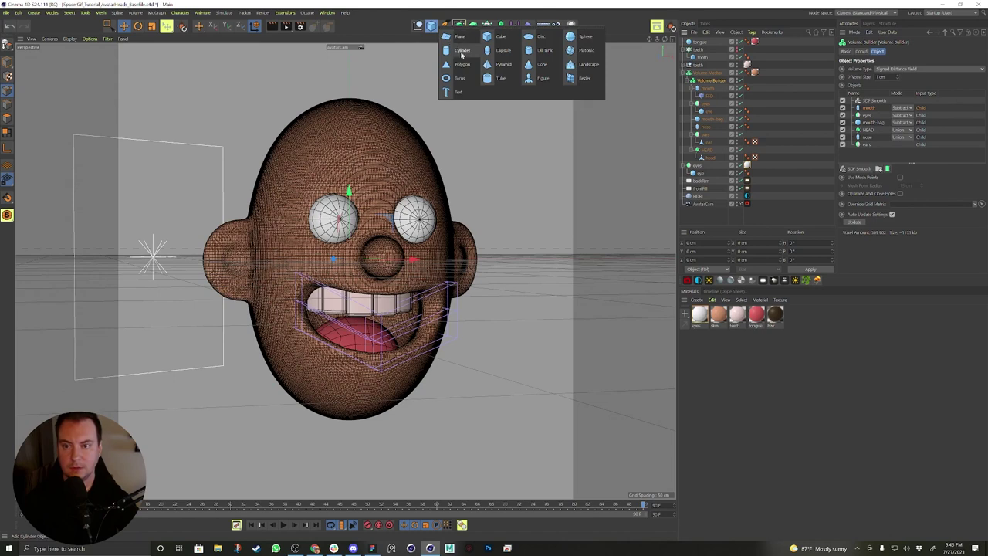
click(500, 51)
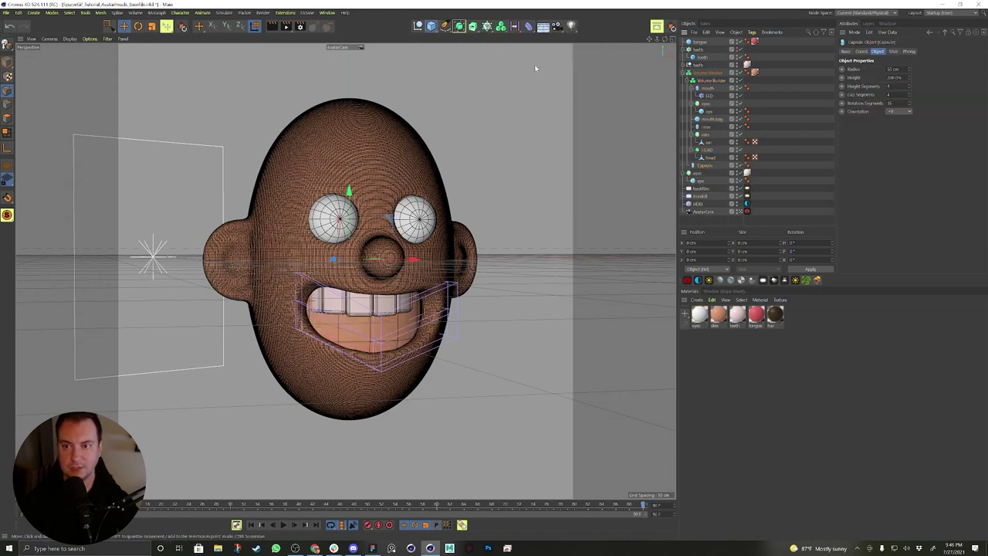
drag(349, 191, 349, 316)
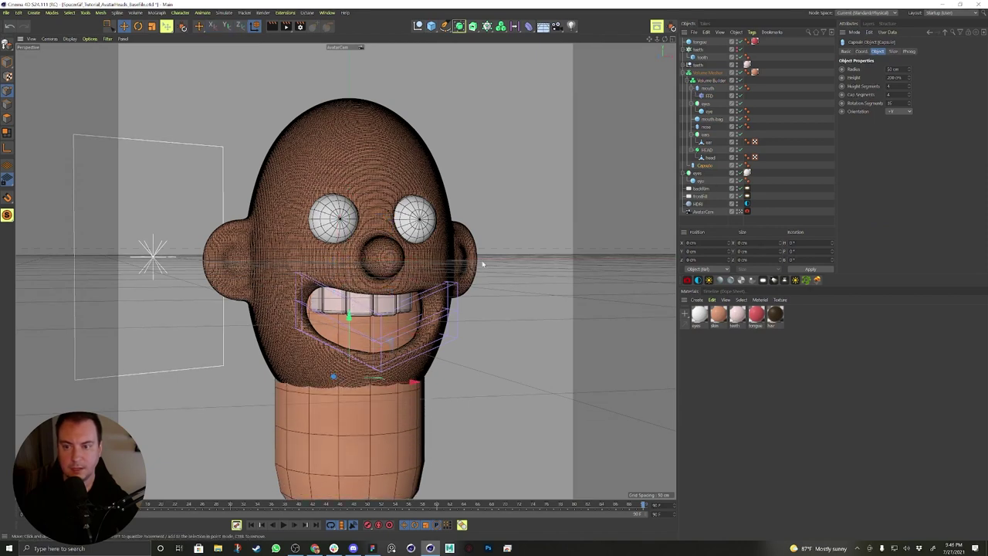
Place the capsule inside the Volume Builder above the mouth object and name it "neck".
click(714, 85)
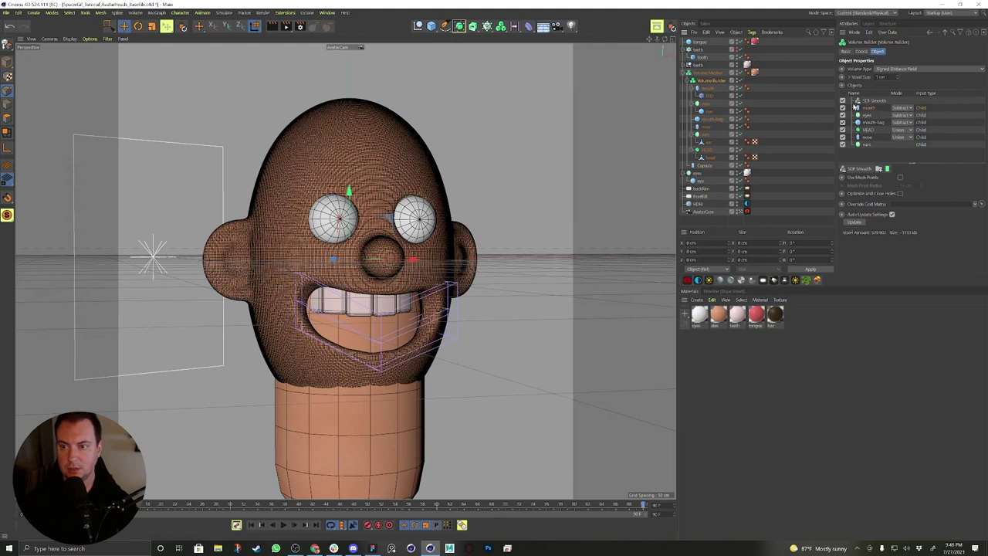
click(708, 166)
drag(705, 167, 706, 85)
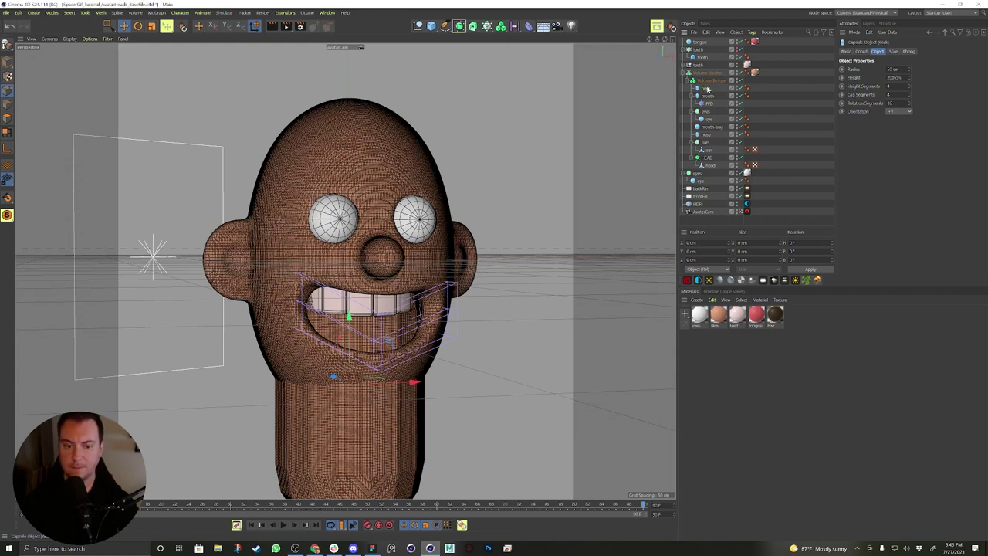
click(707, 82)
click(704, 89)
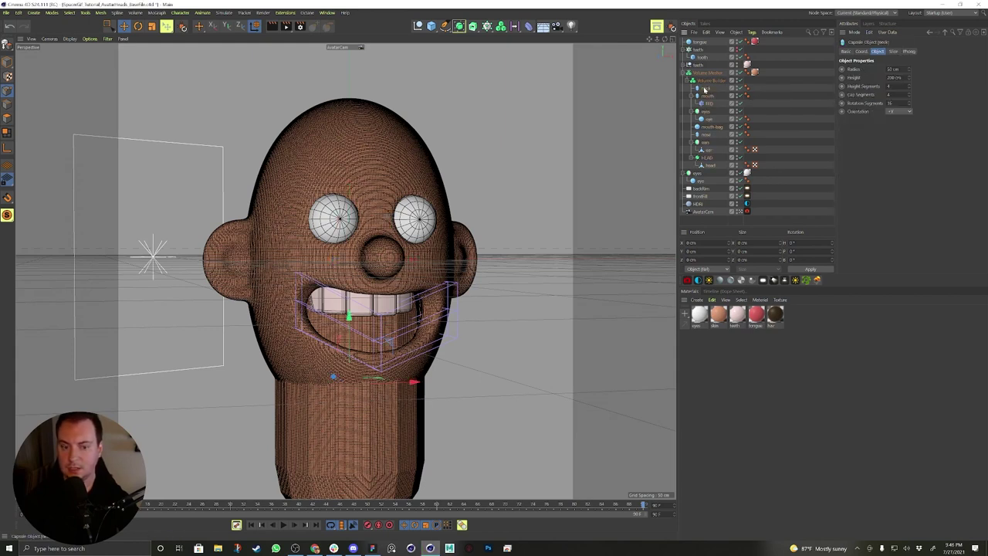
Wrap the neck capsule in a Subdivision Surface and rename that generator to "neck".
alt+click(460, 27)
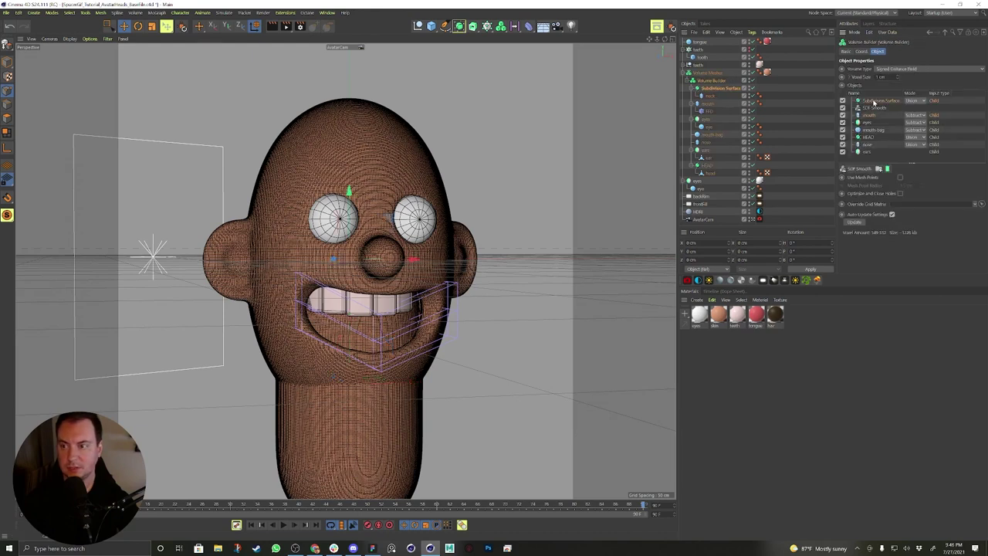
double_click(728, 89)
text(neck)
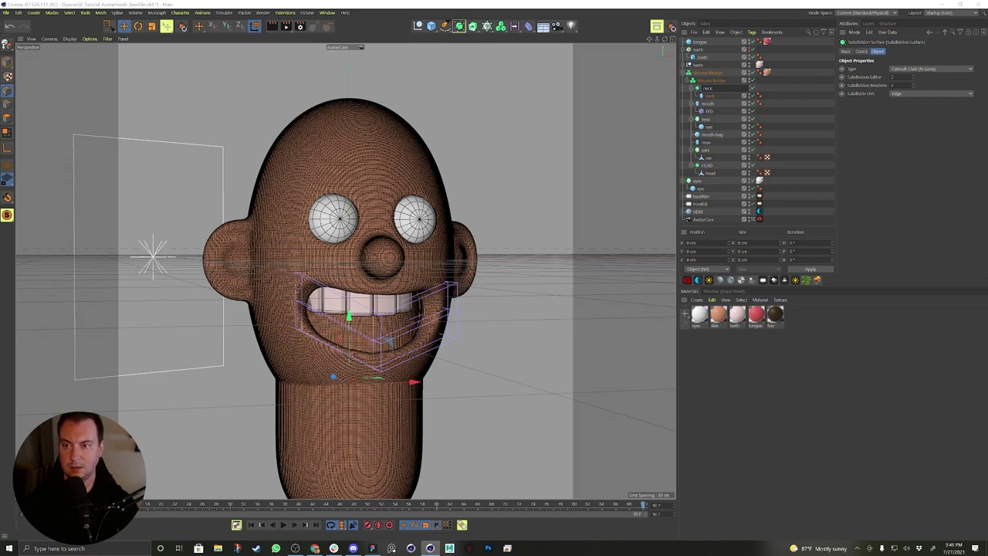
key(Return)
Reorder the Volume Builder's object list so the neck sits beneath SDF Smooth, and select the neck capsule.
click(706, 79)
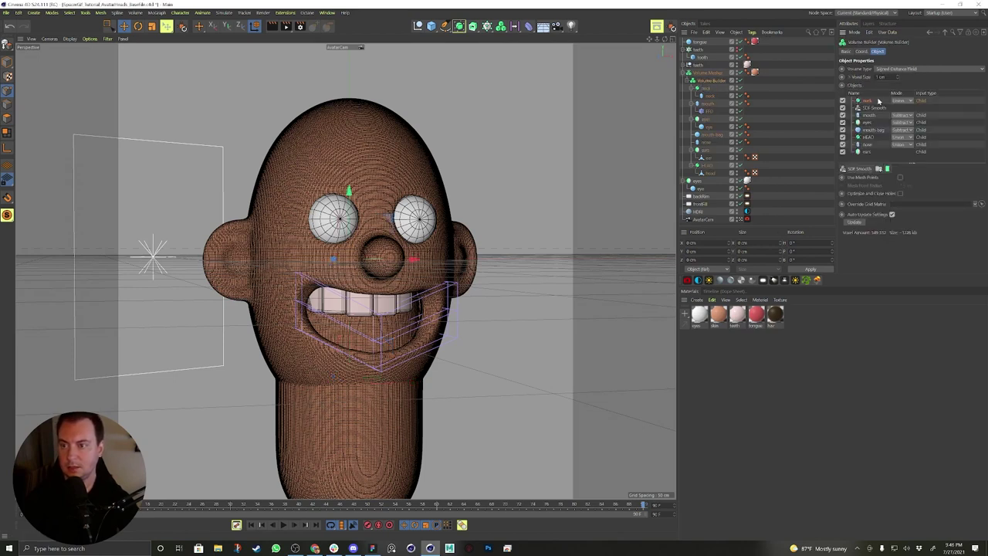
drag(867, 101, 877, 114)
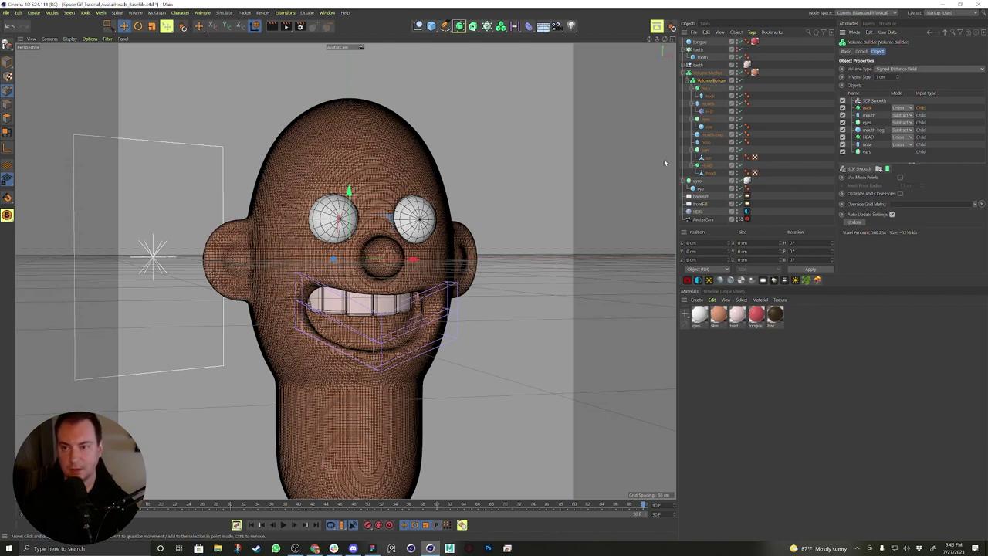
click(707, 90)
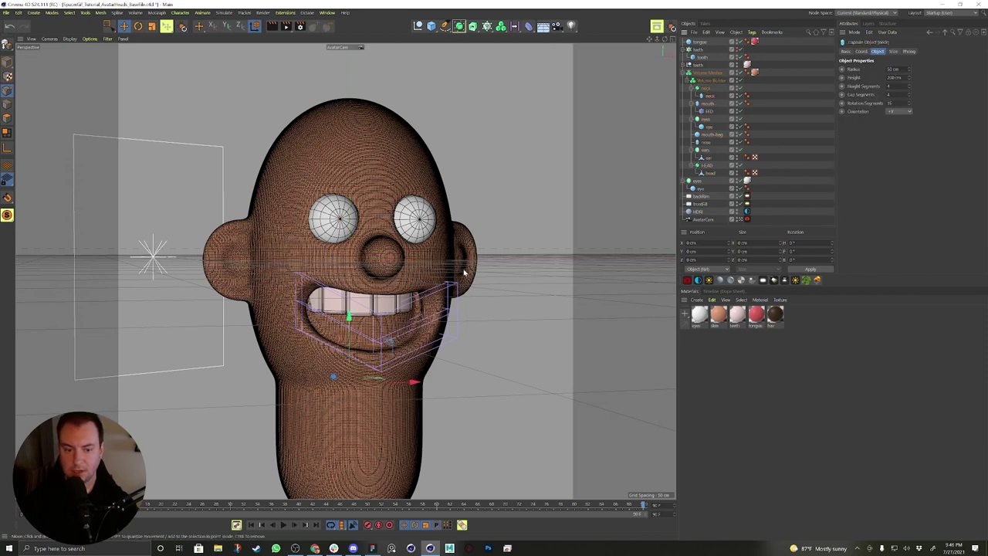
Scale the neck capsule down to a narrower width and move it down so it sits beneath the chin.
key(t)
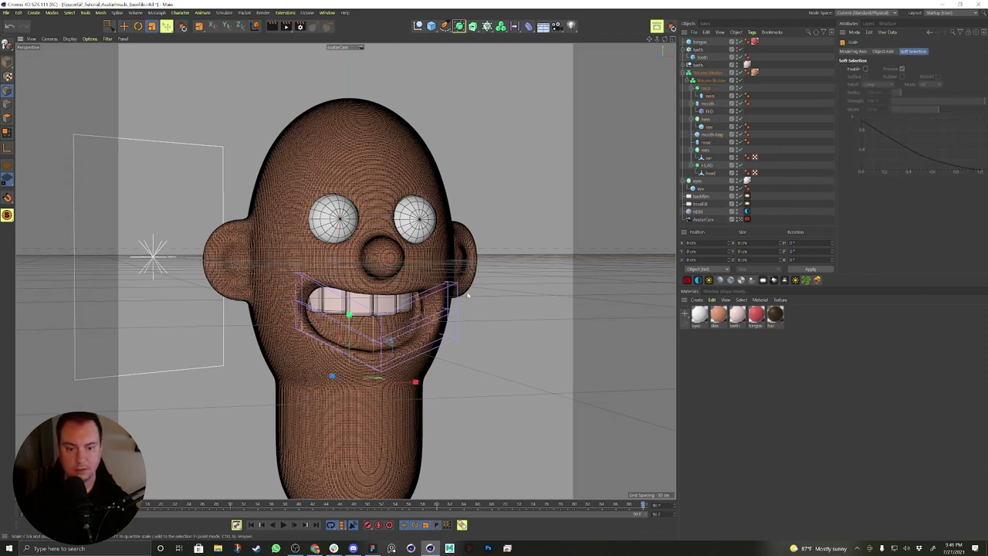
drag(494, 265, 413, 357)
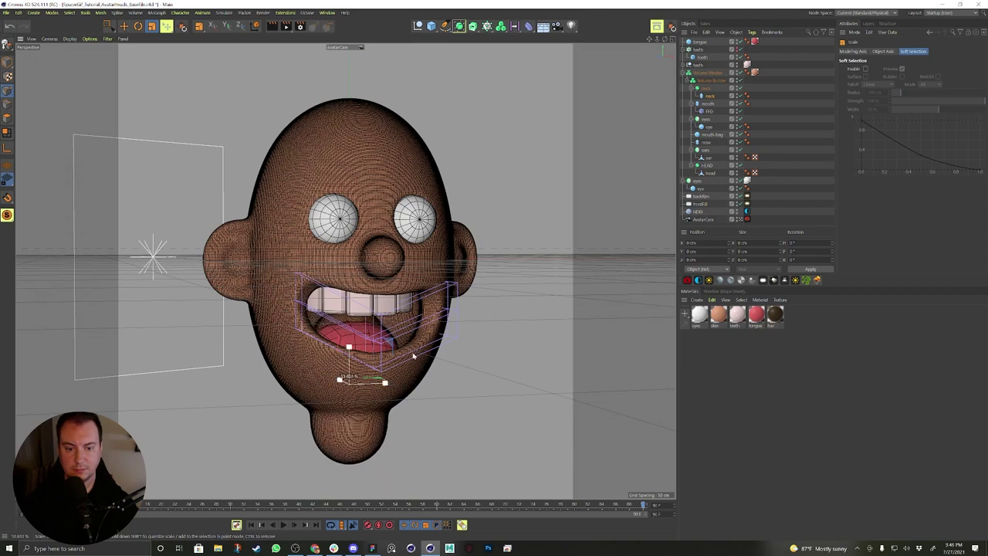
key(e)
drag(356, 338, 404, 391)
key(t)
drag(452, 370, 502, 348)
key(e)
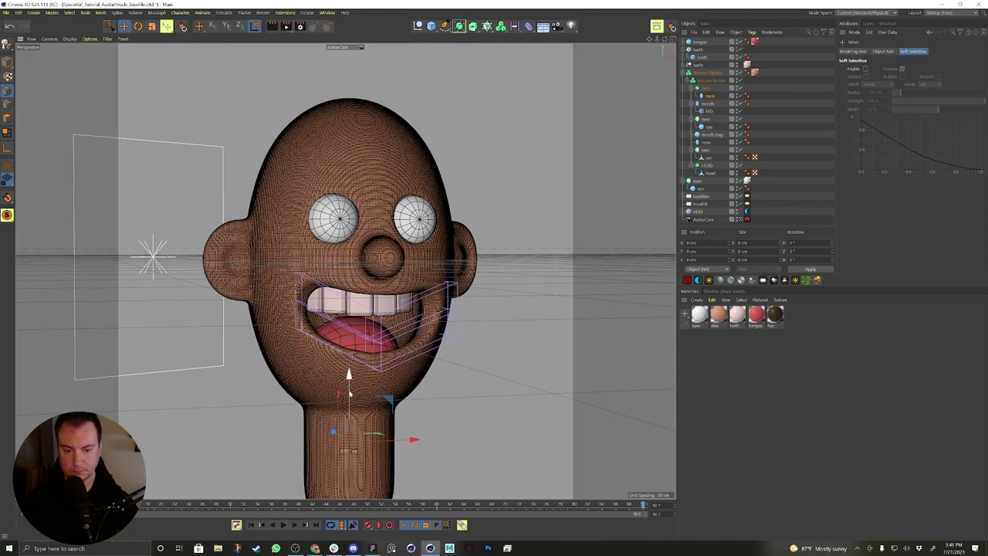
mouse_move(349, 385)
mouse_down()
mouse_move(348, 400)
mouse_move(349, 387)
mouse_up()
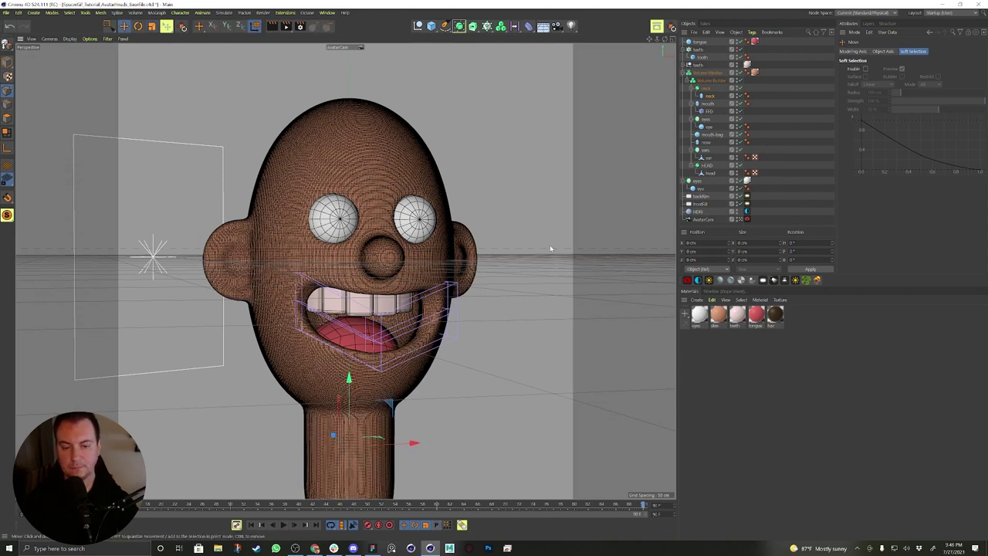
Leave the AvatarCam view for the default camera and check the head and neck from the side.
alt+middle_drag(478, 247, 479, 247)
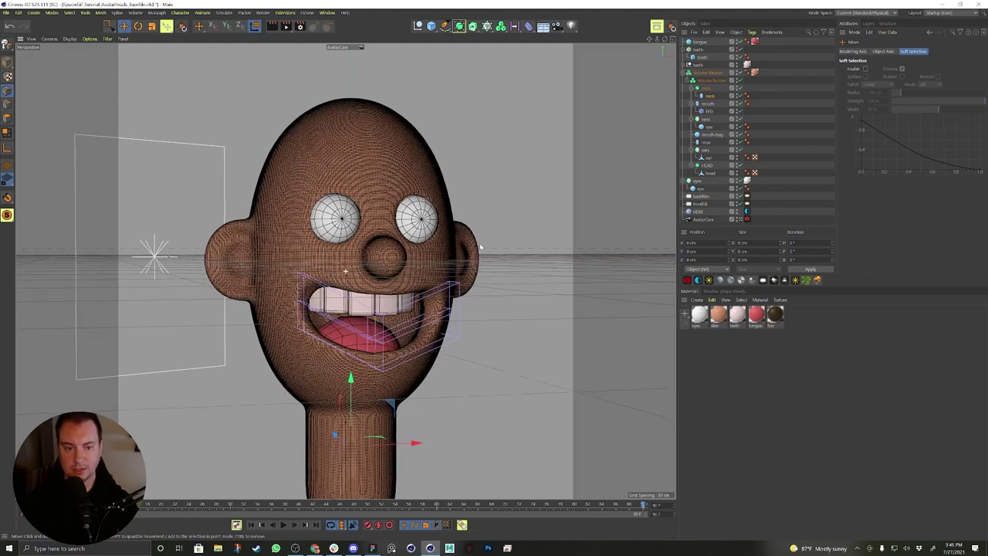
click(740, 219)
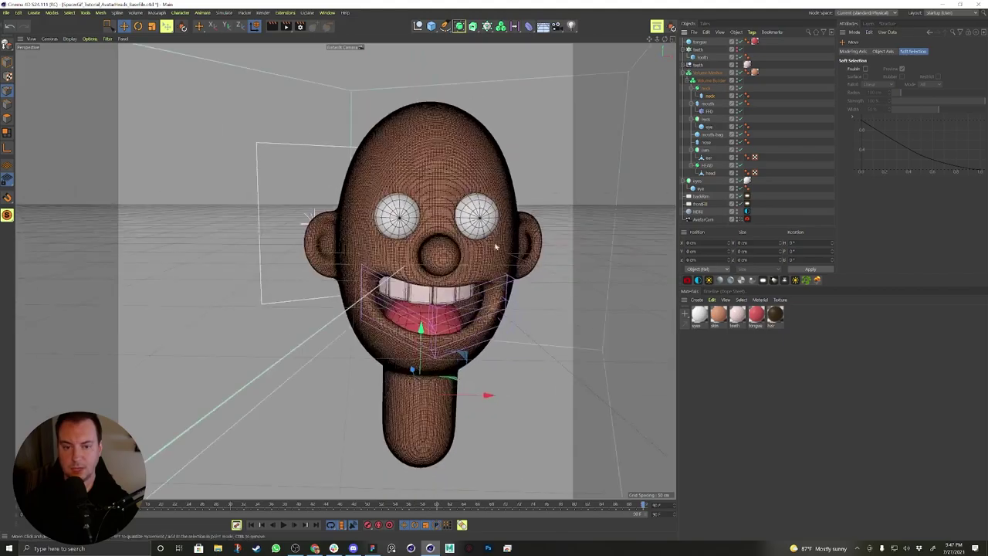
alt+drag(443, 256, 409, 258)
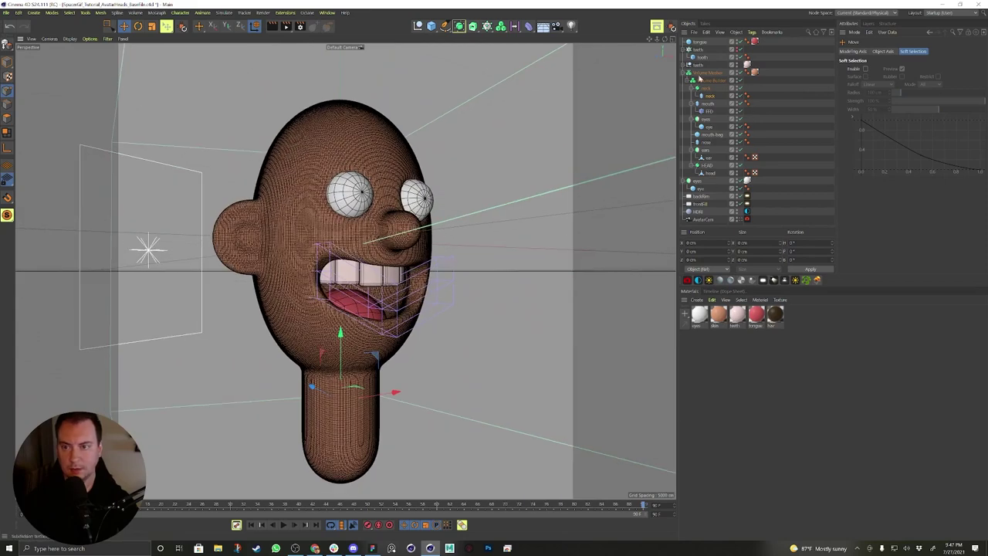
alt+drag(377, 229, 368, 240)
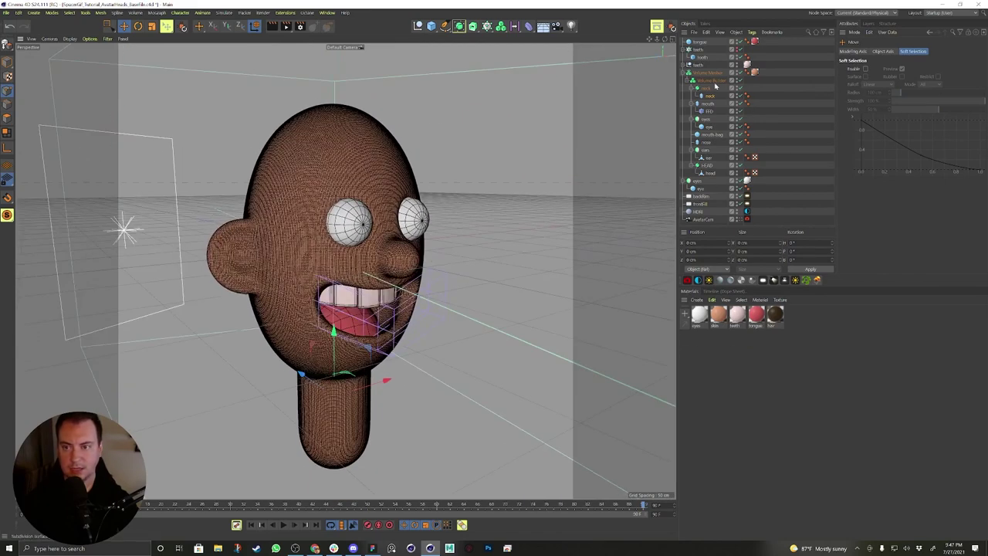
Create a new Octane glossy material and name it "pupil".
click(697, 182)
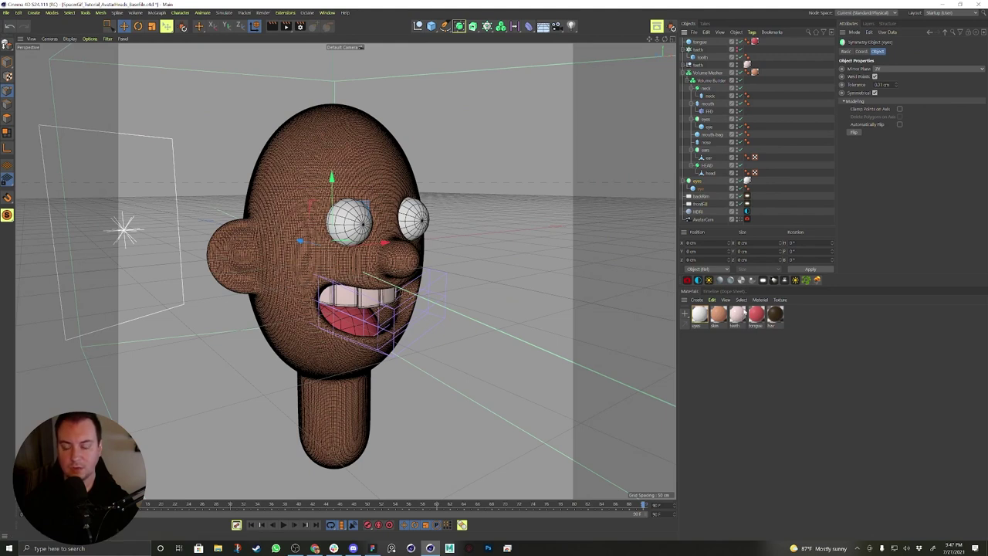
click(730, 281)
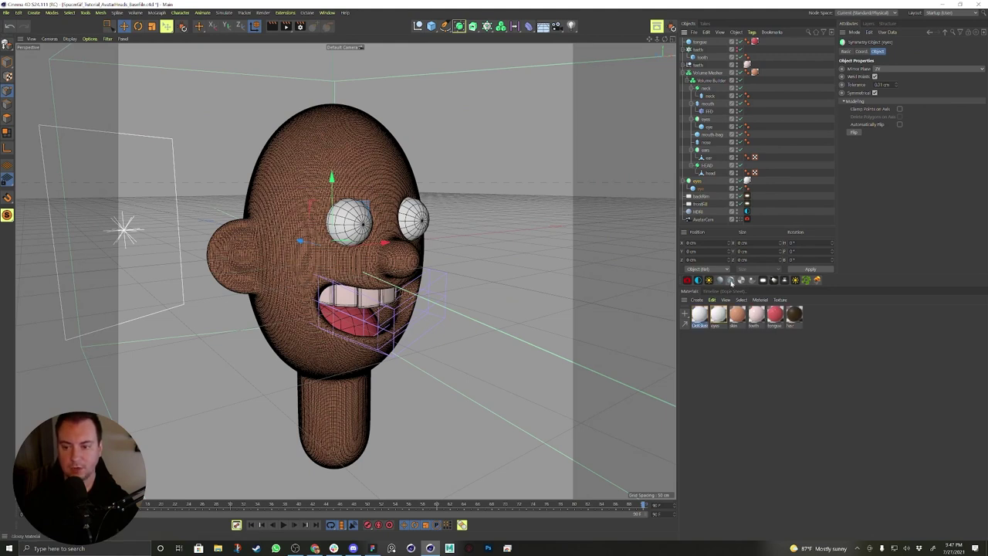
double_click(700, 325)
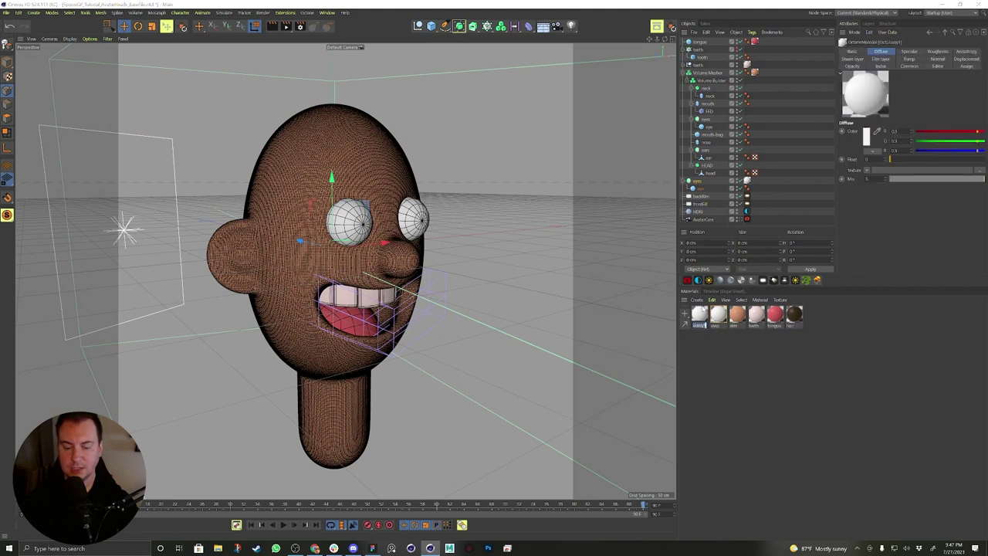
text(pupil)
key(Return)
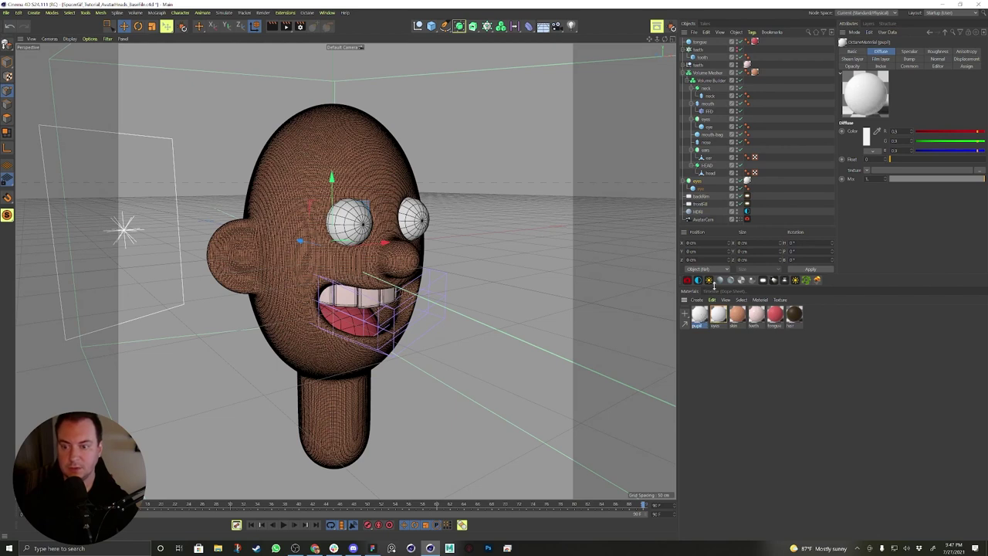
Open the Octane Node Editor from the Live Viewer and dock it alongside the material manager.
click(51, 39)
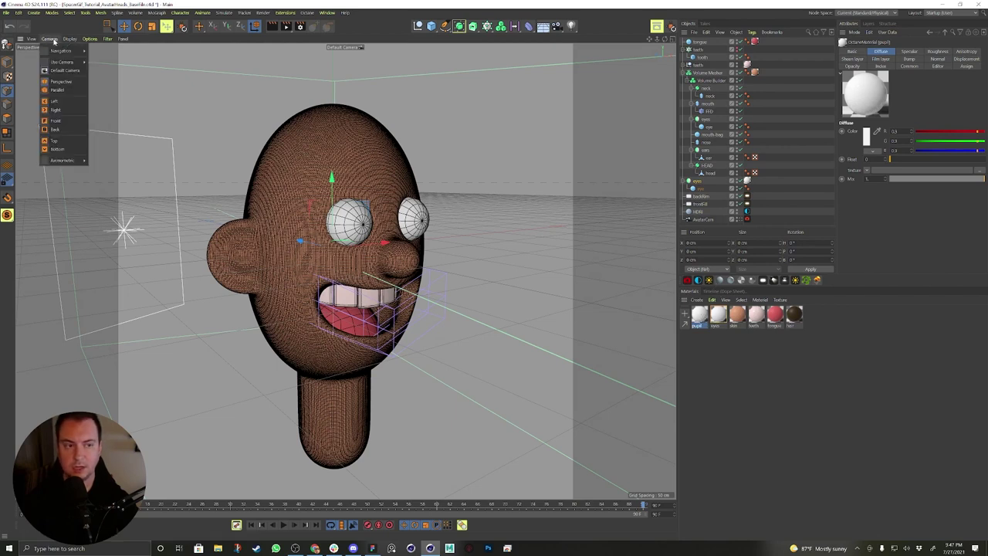
mouse_move(76, 38)
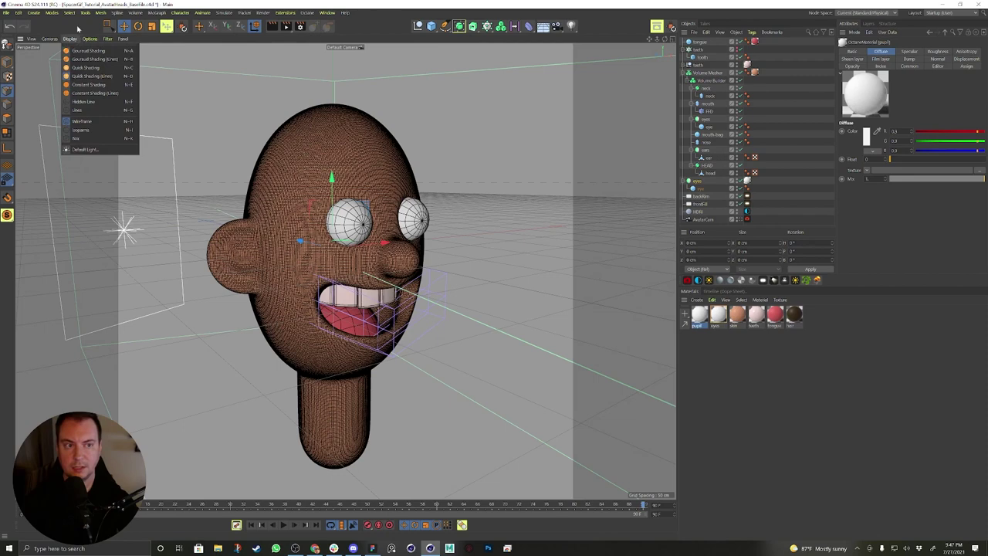
click(309, 13)
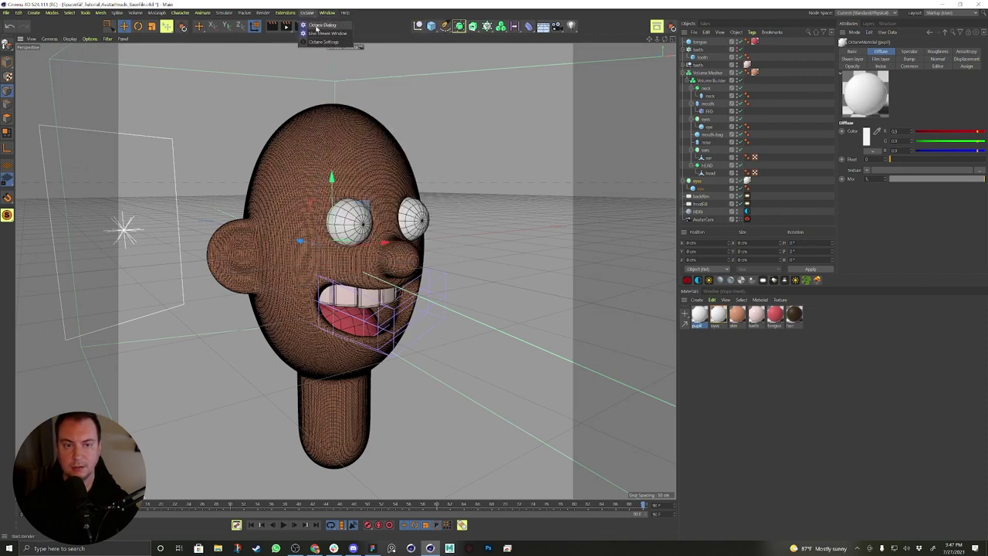
click(320, 33)
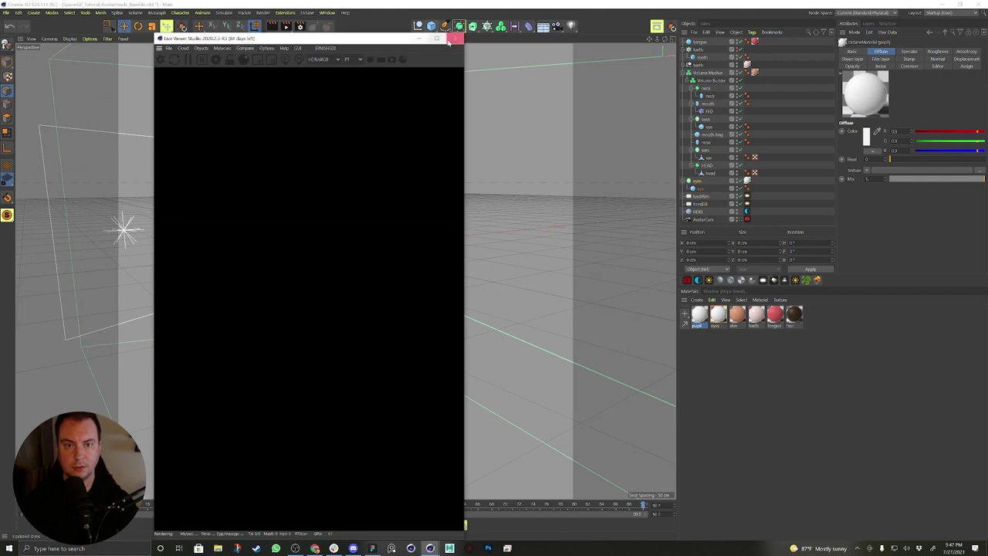
click(225, 49)
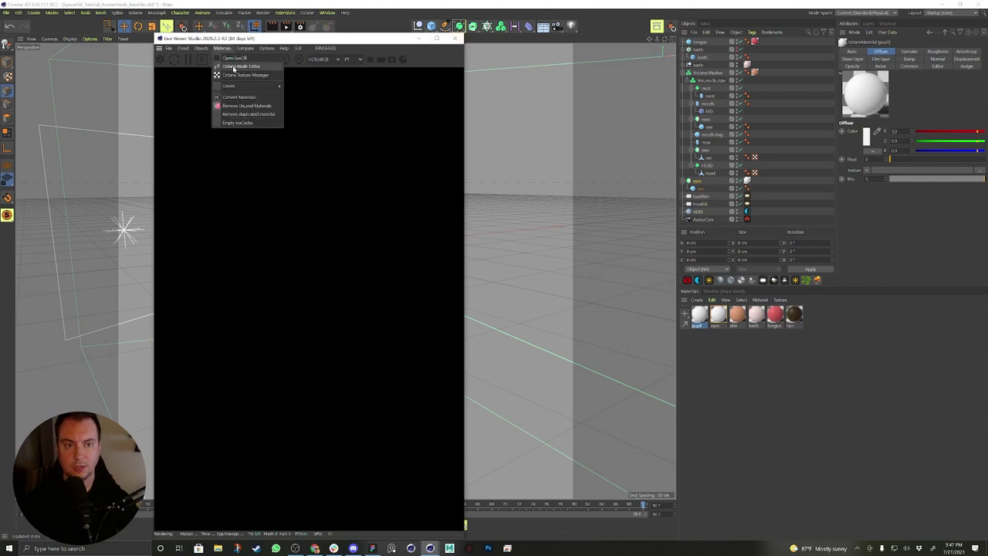
click(237, 66)
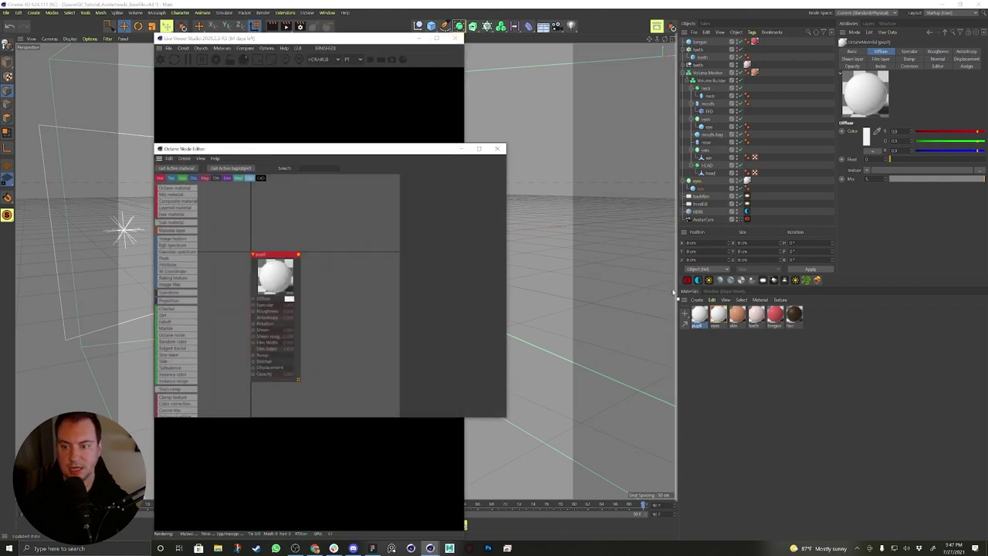
drag(689, 295, 691, 296)
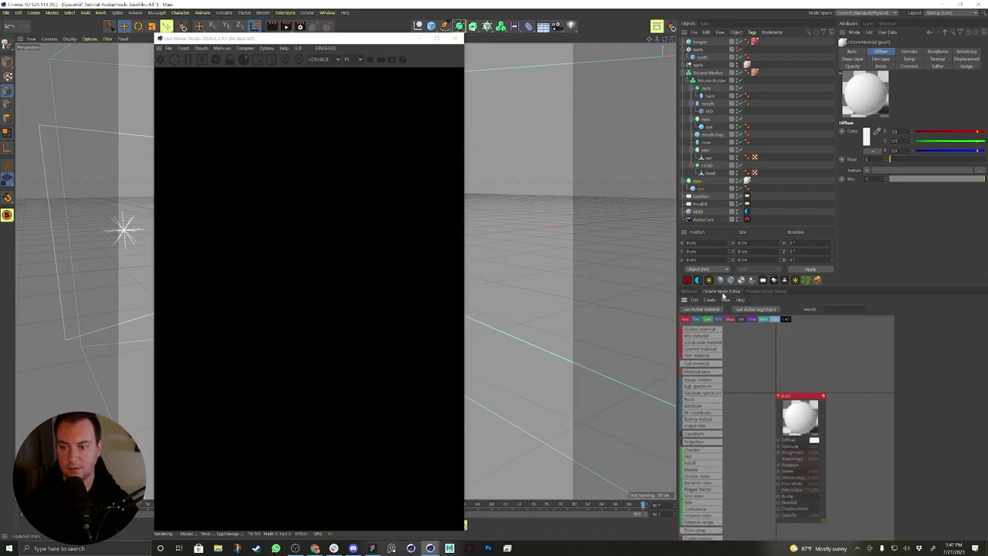
Select the pupil material's node, close the Live Viewer and set the material's diffuse color to black.
drag(808, 400, 824, 363)
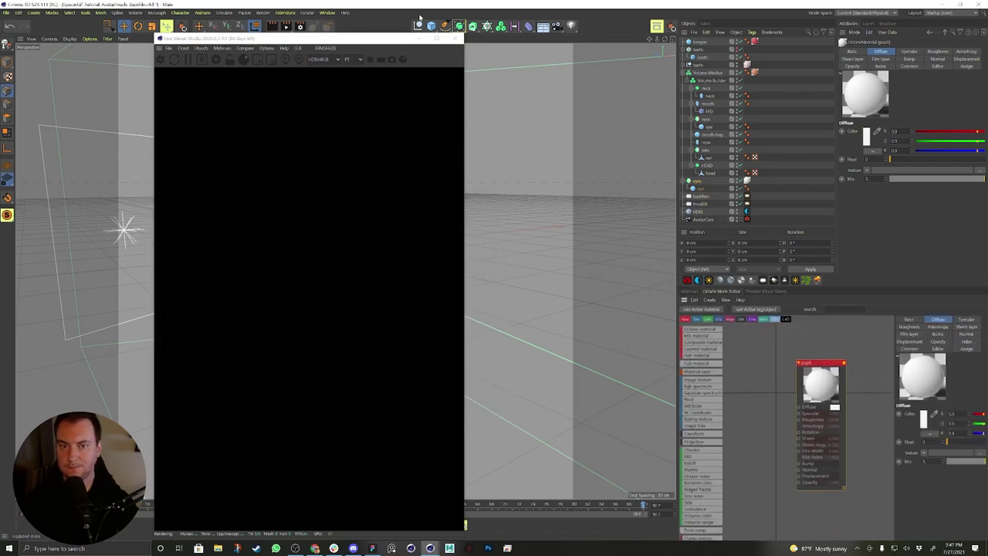
click(457, 38)
click(923, 418)
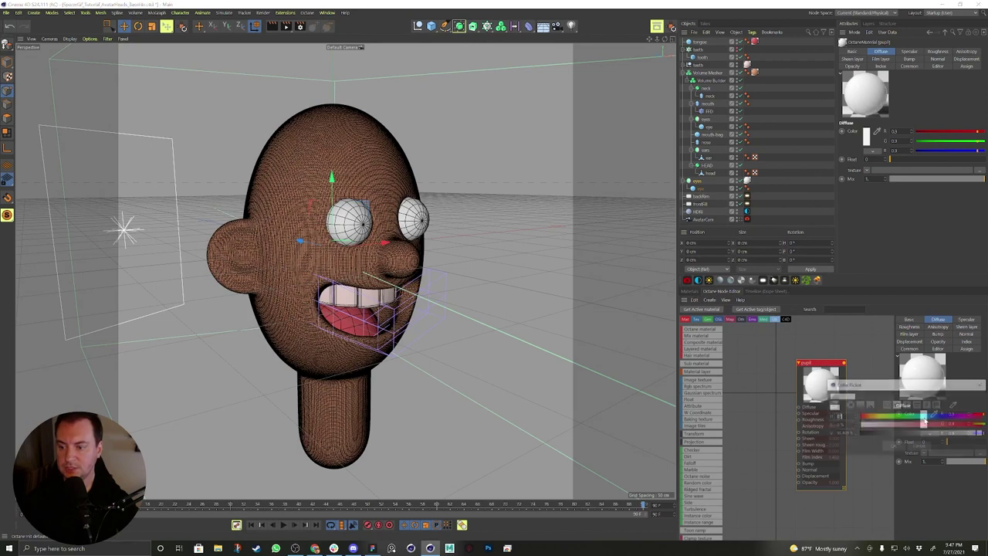
click(861, 430)
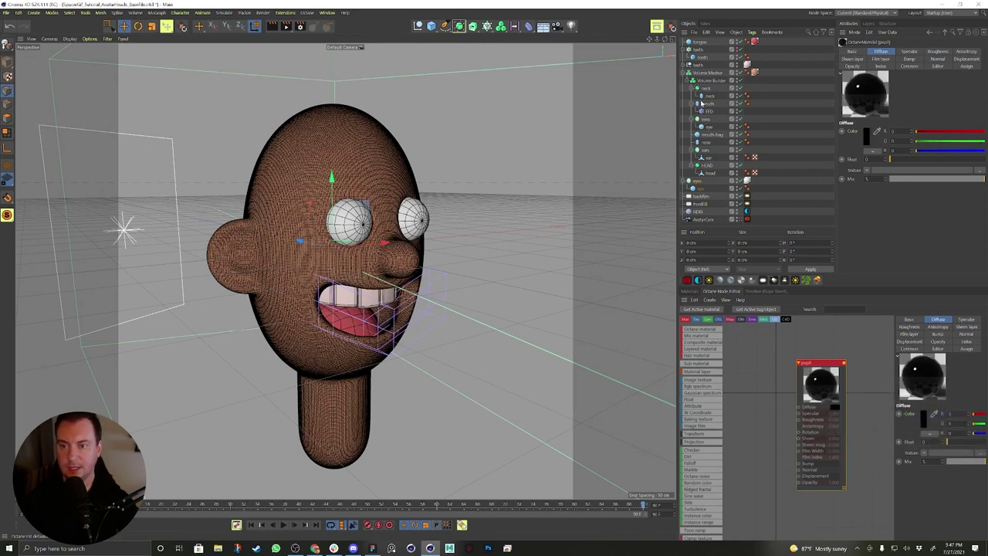
Make the eye sphere editable and loop-select the ring of polygons around its front pole.
click(701, 189)
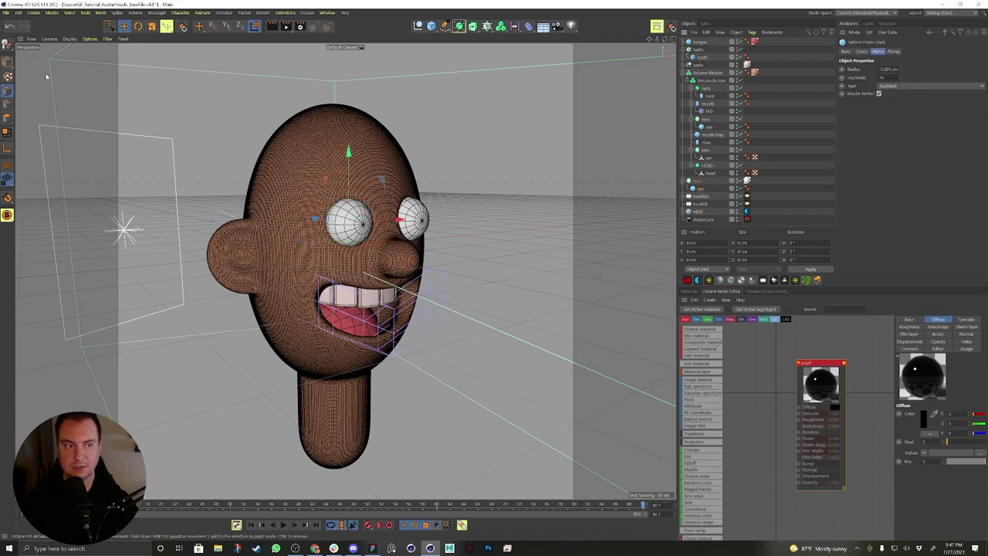
click(6, 45)
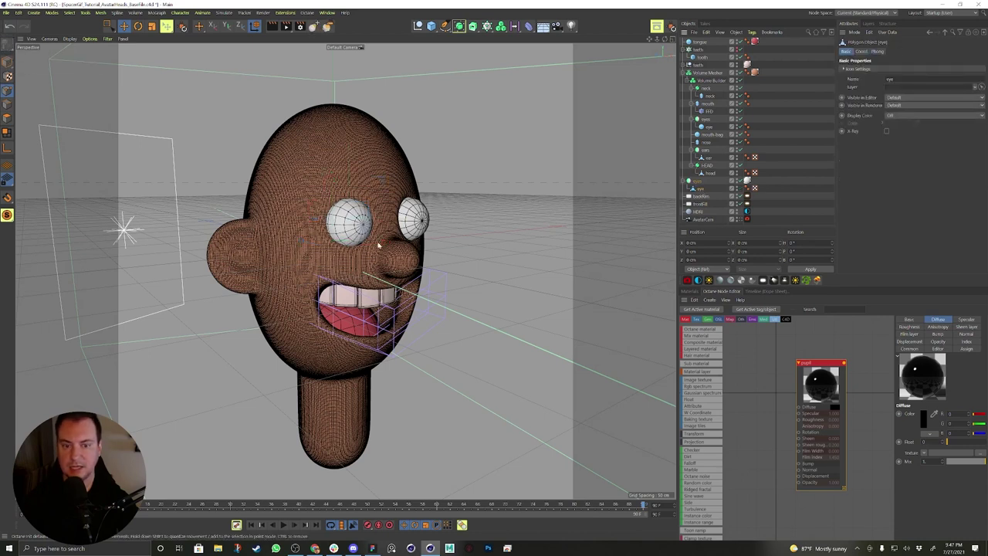
click(7, 118)
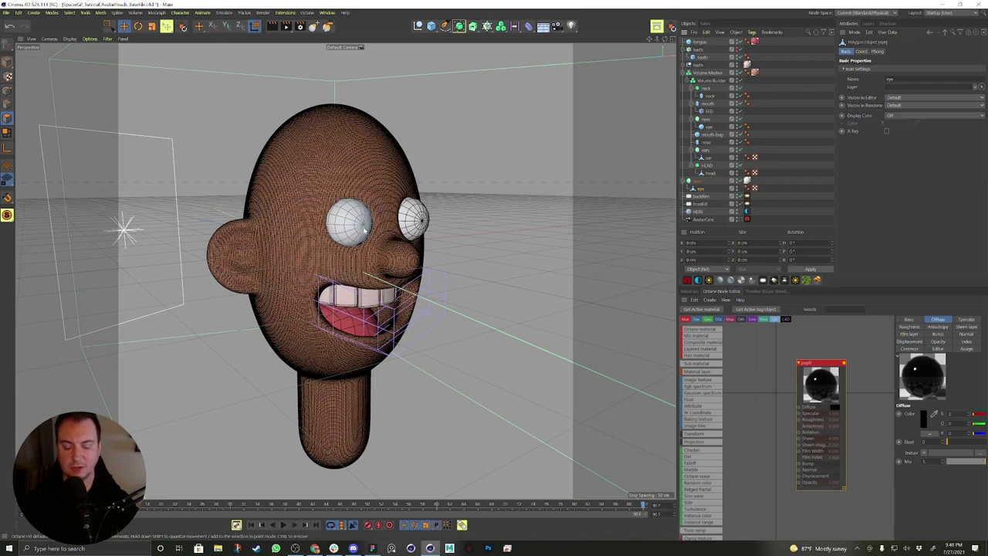
key(u)
key(l)
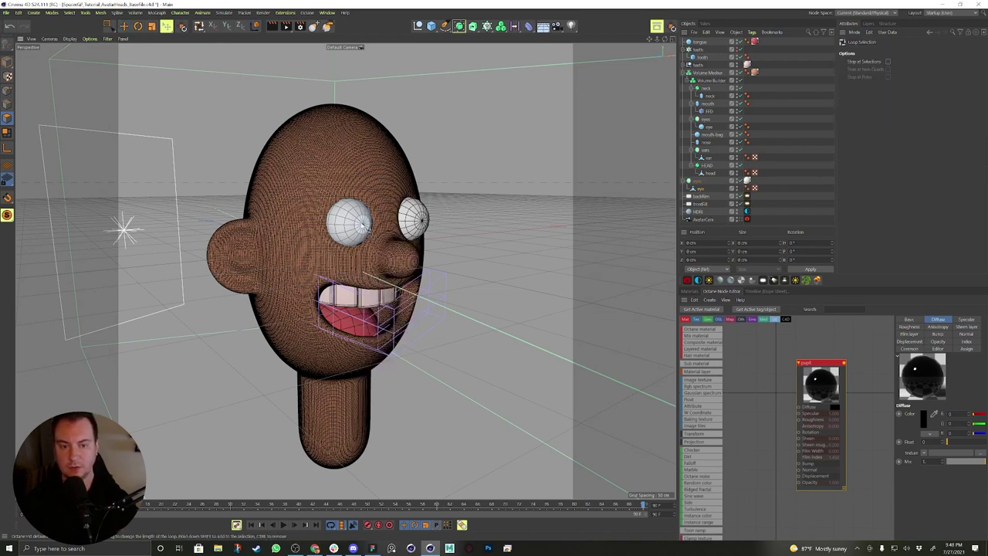
click(359, 224)
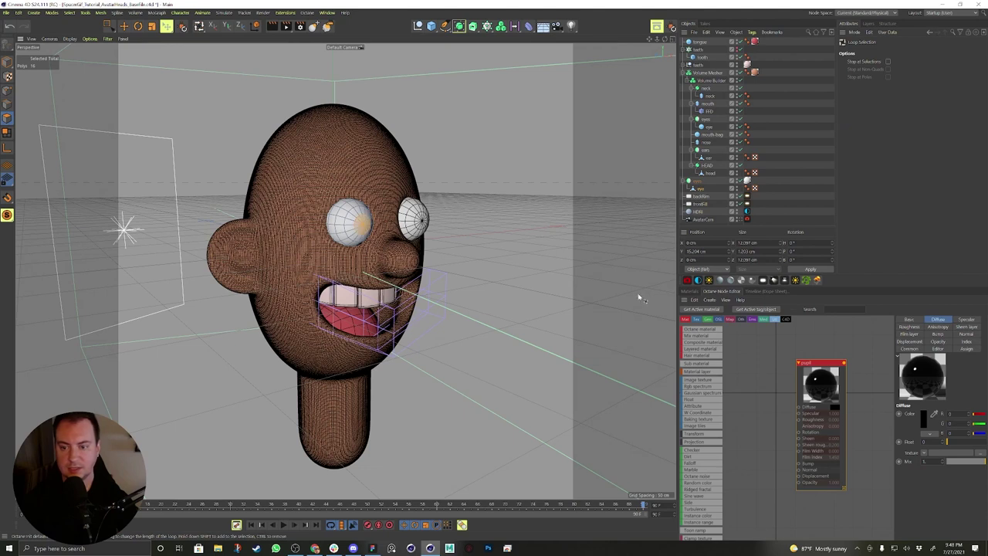
Apply the pupil material to the selected eye polygons and place the eyes material tag before it on the eye object.
click(687, 292)
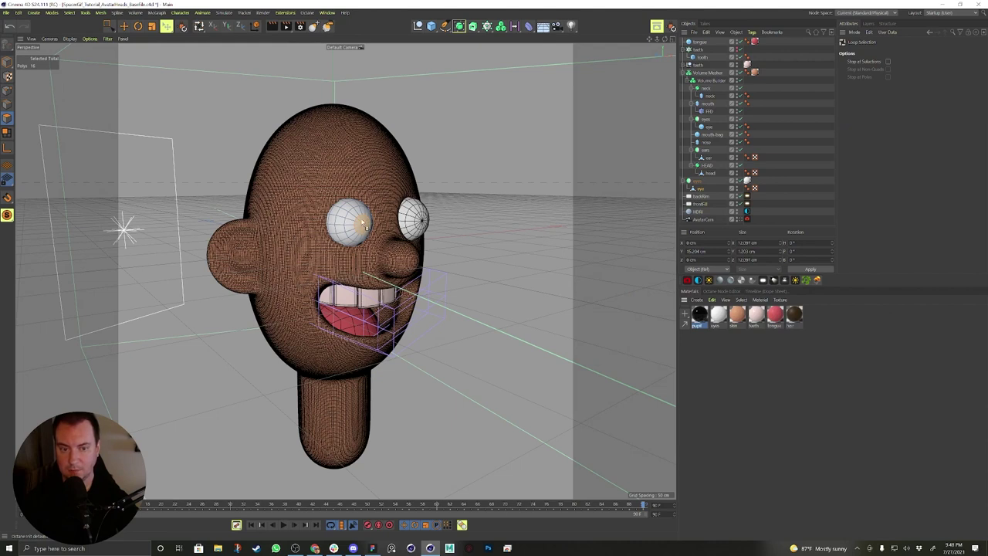
drag(362, 222, 362, 224)
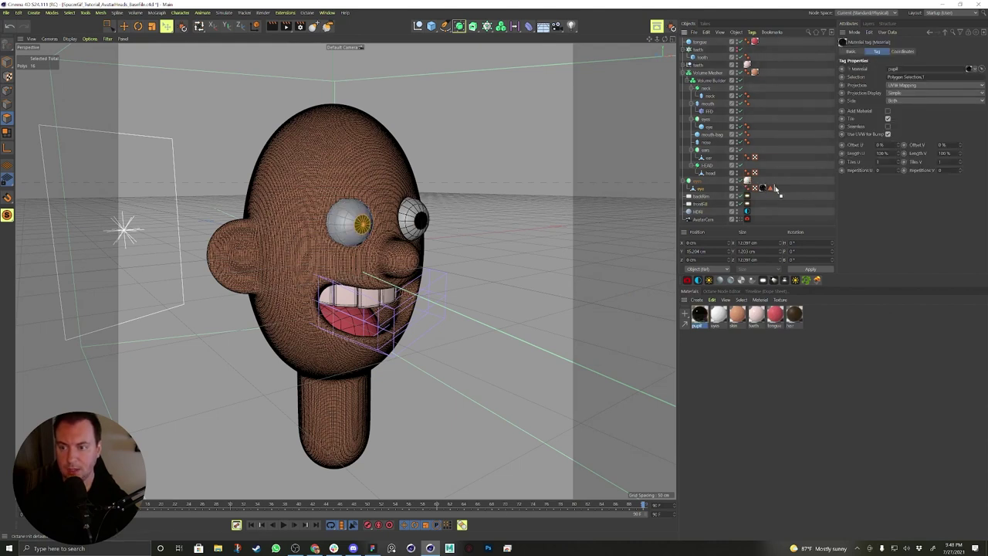
drag(775, 189, 761, 189)
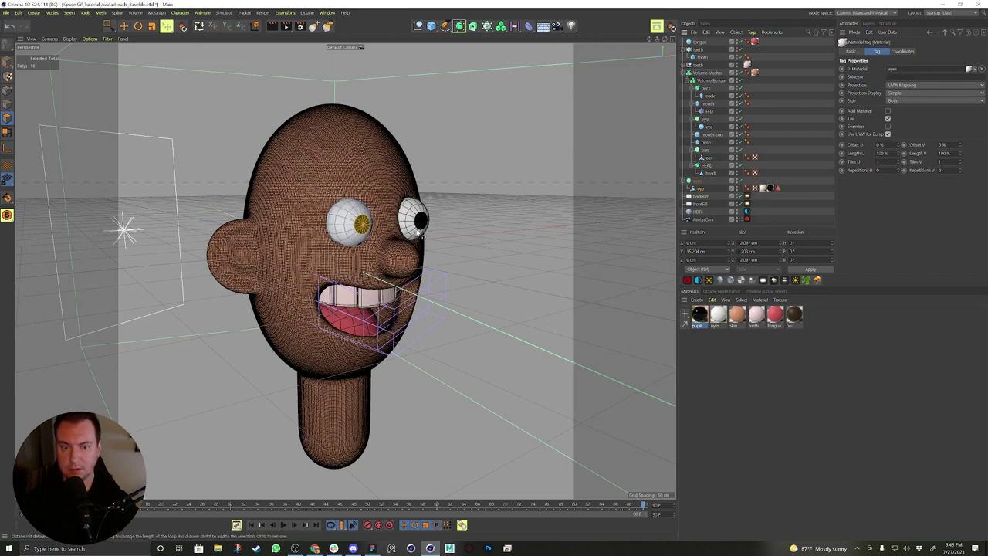
Move the eyes symmetry object slightly back into the head along its depth axis.
click(124, 27)
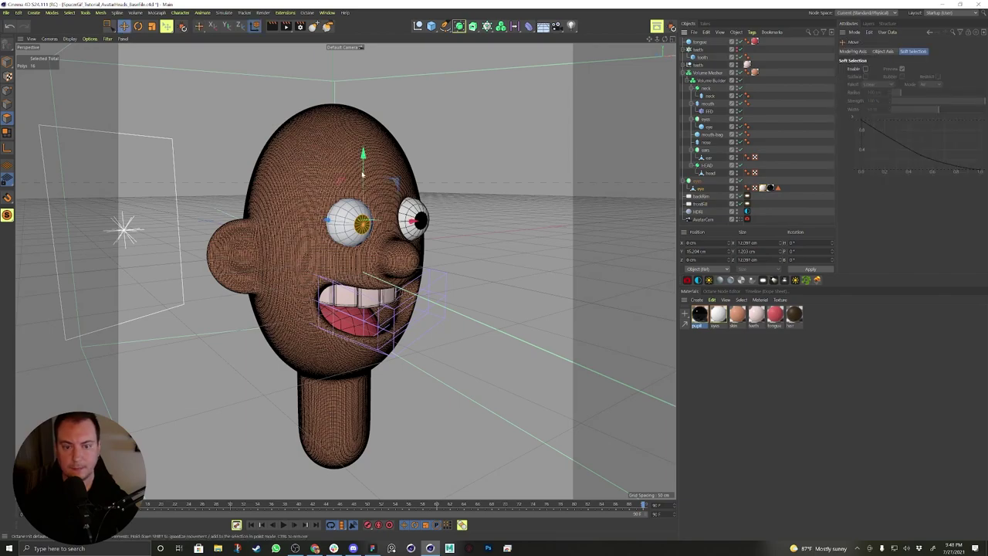
alt+drag(480, 190, 507, 202)
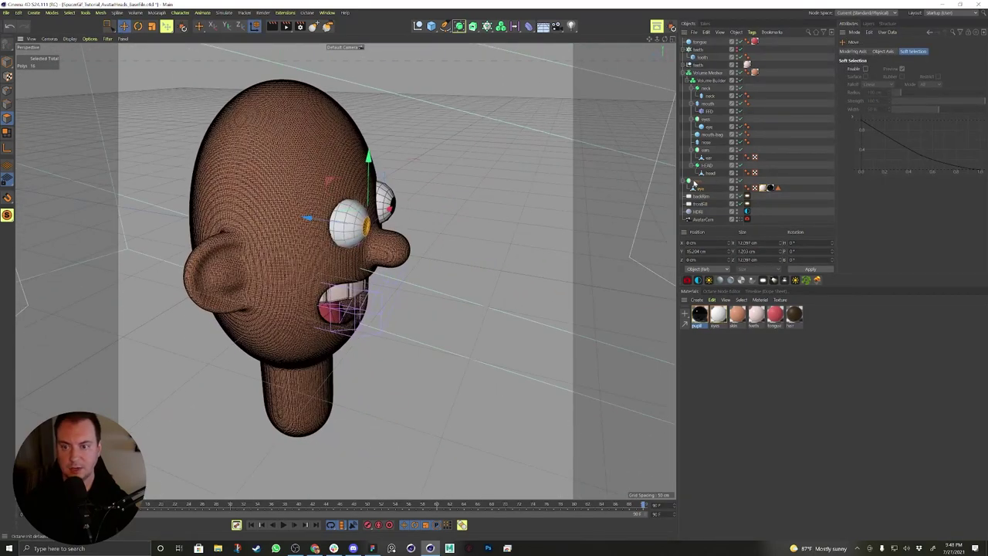
click(694, 181)
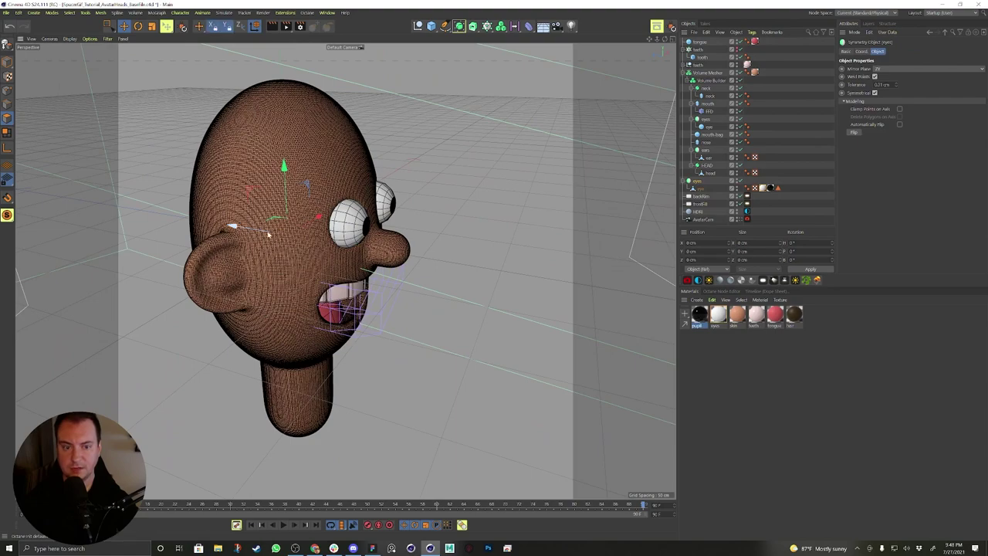
drag(268, 234, 265, 234)
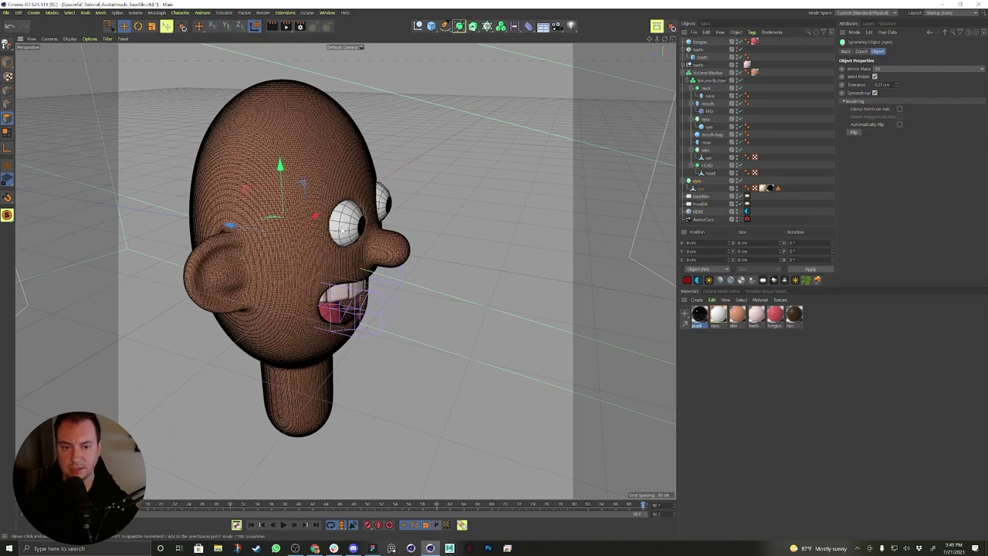
alt+drag(342, 230, 290, 207)
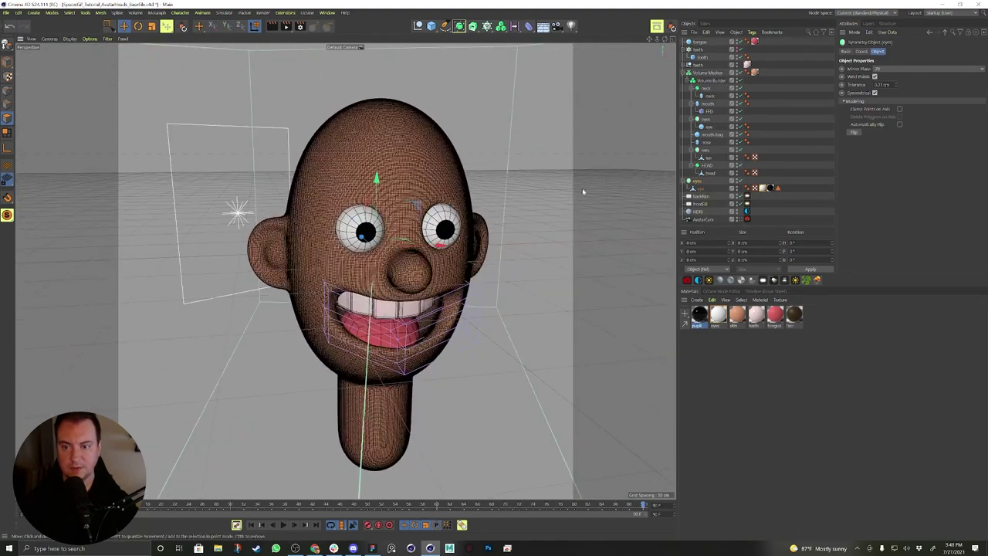
Try to rotate the eye mesh inside the eyes symmetry object to turn its pupil sideways.
click(699, 189)
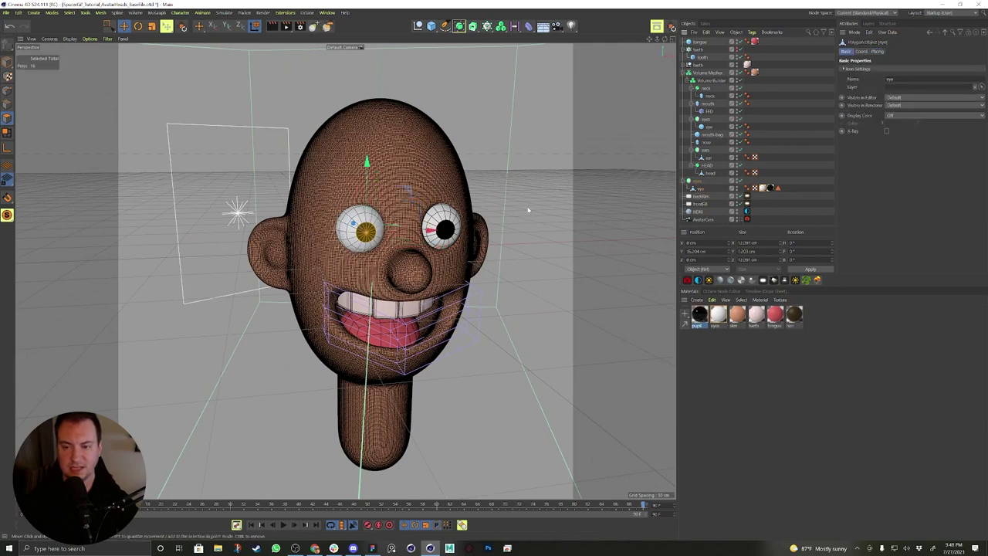
key(r)
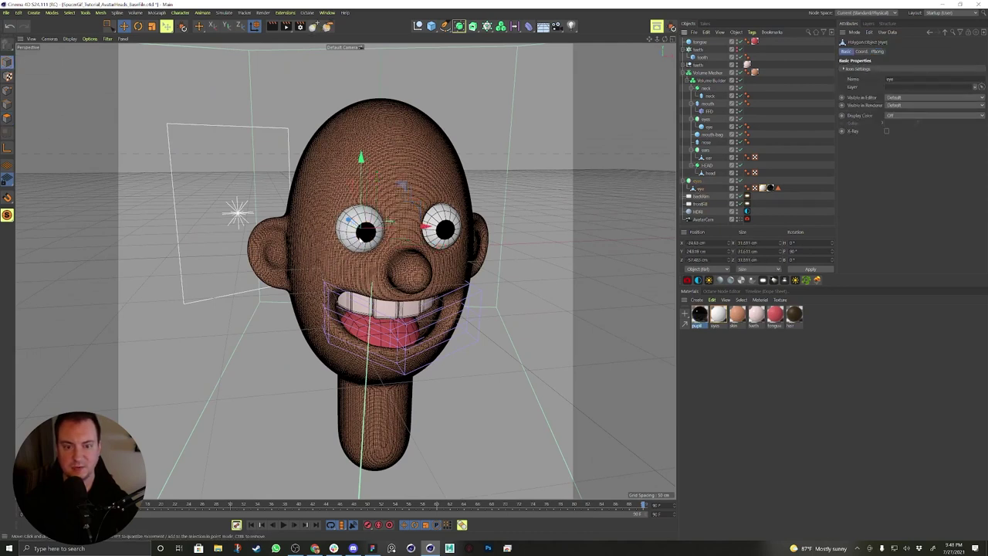
drag(367, 236, 340, 236)
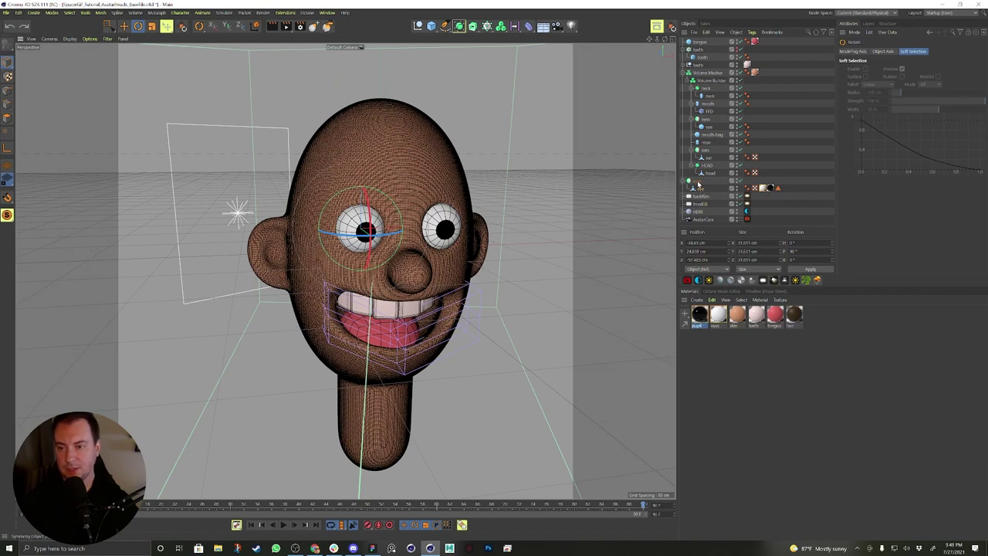
Create a baked polygon copy of the eyes symmetry object with Current State to Object.
click(698, 182)
click(698, 188)
click(697, 182)
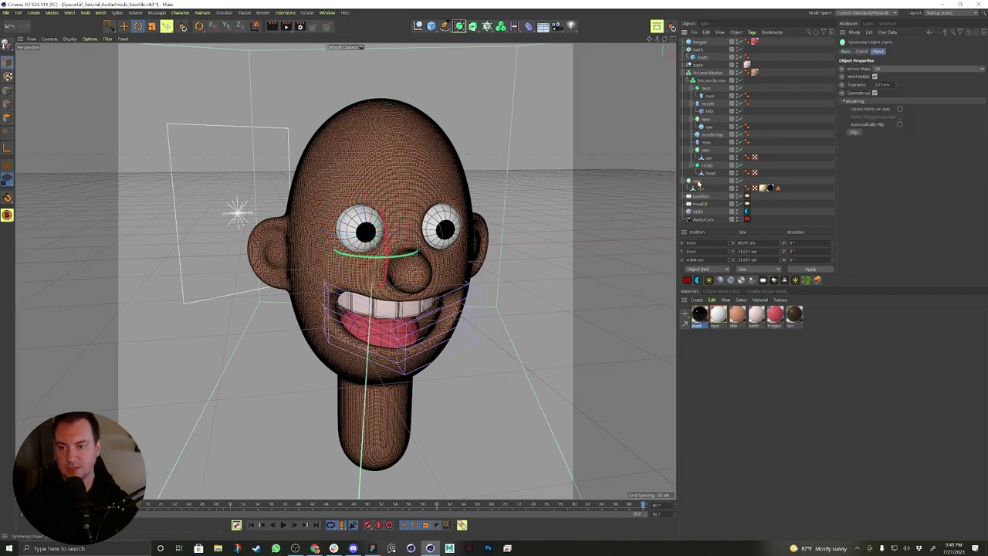
right_click(697, 182)
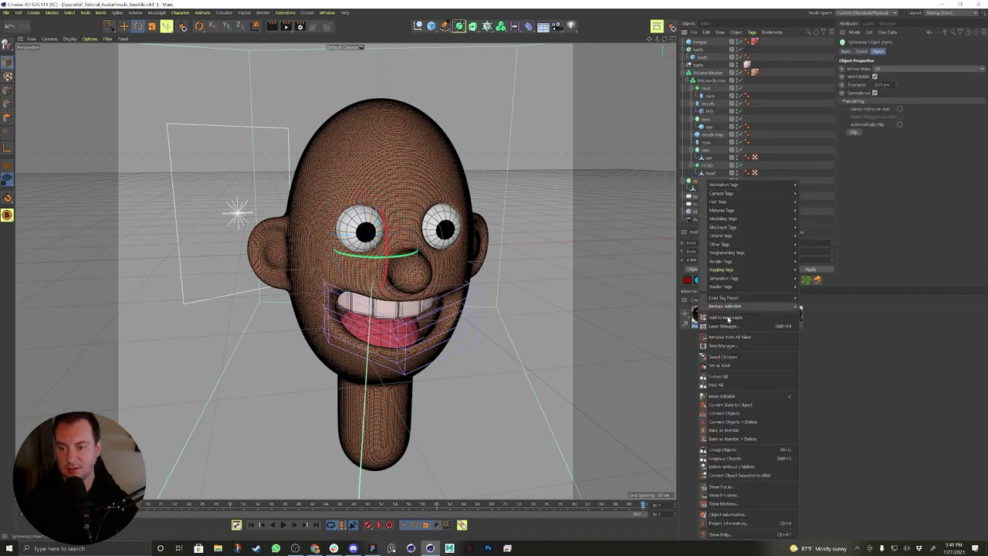
click(728, 405)
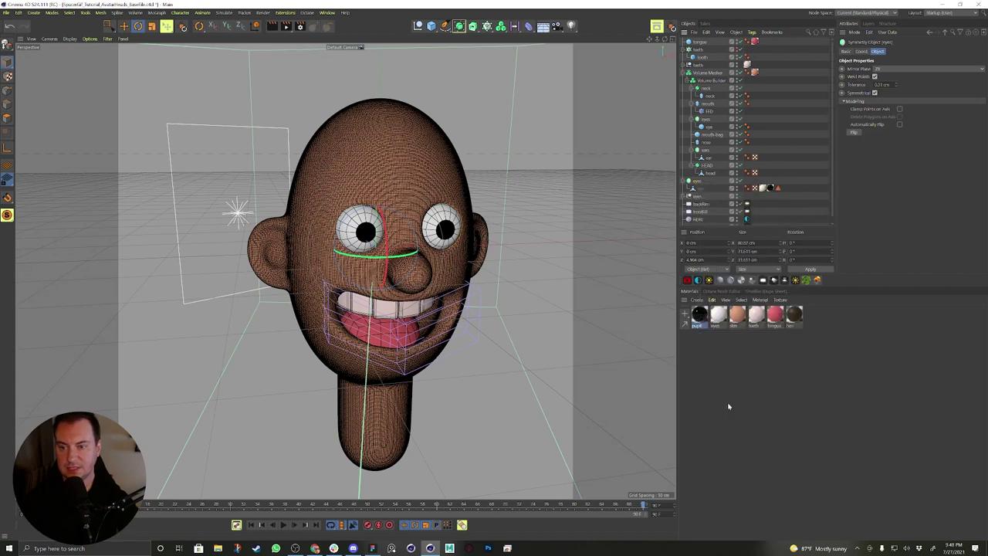
Expand the baked eyes group and try to rotate its eye mesh horizontally, undoing the rotation.
click(689, 196)
click(704, 205)
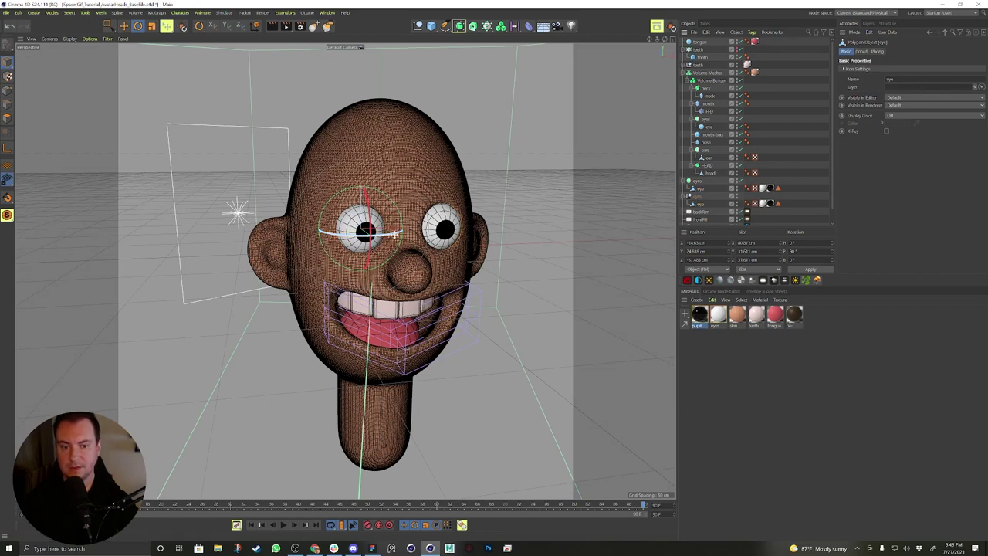
mouse_move(392, 233)
mouse_down()
mouse_move(316, 249)
mouse_move(388, 239)
mouse_up()
key(ctrl+z)
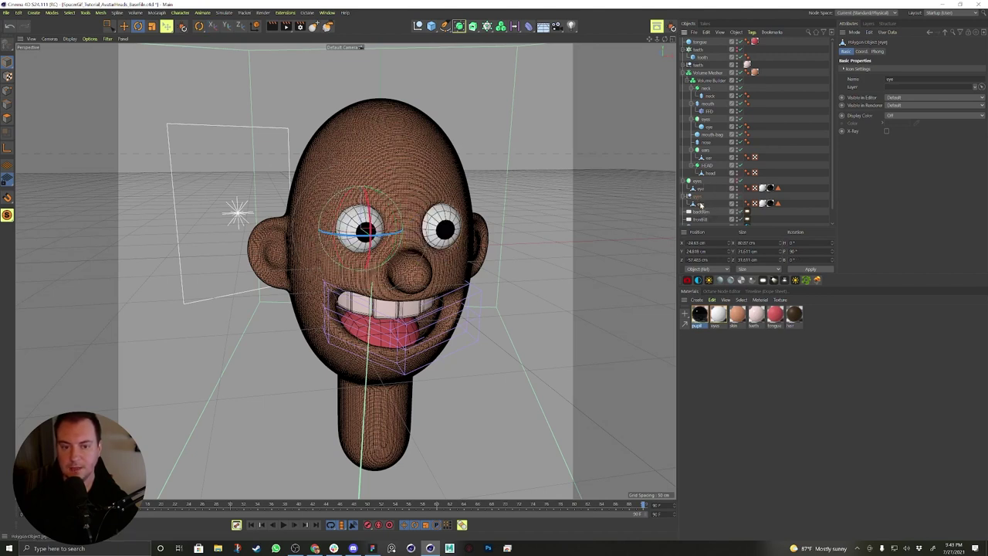
In polygon mode, select all connected polygons of the character's right eye and split them into a separate object.
click(8, 119)
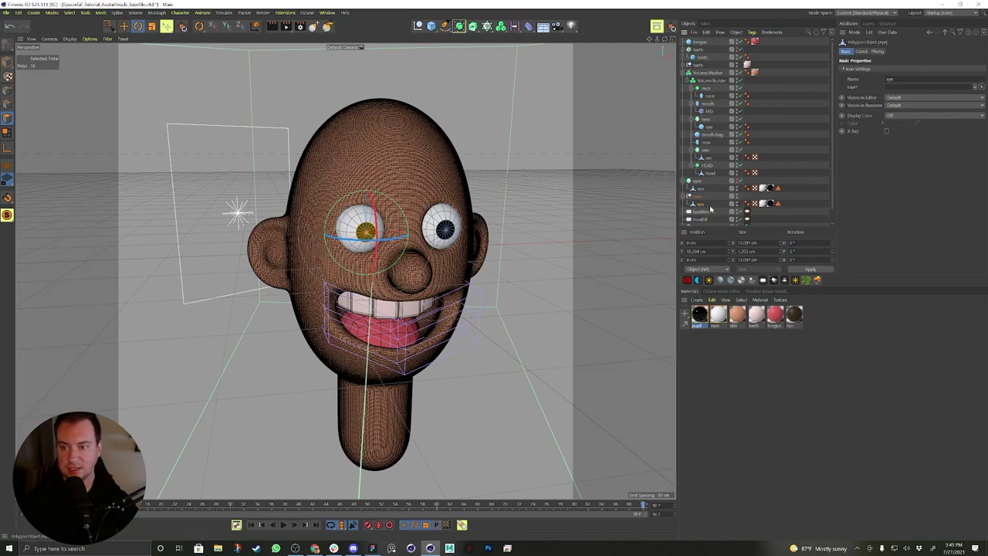
click(69, 12)
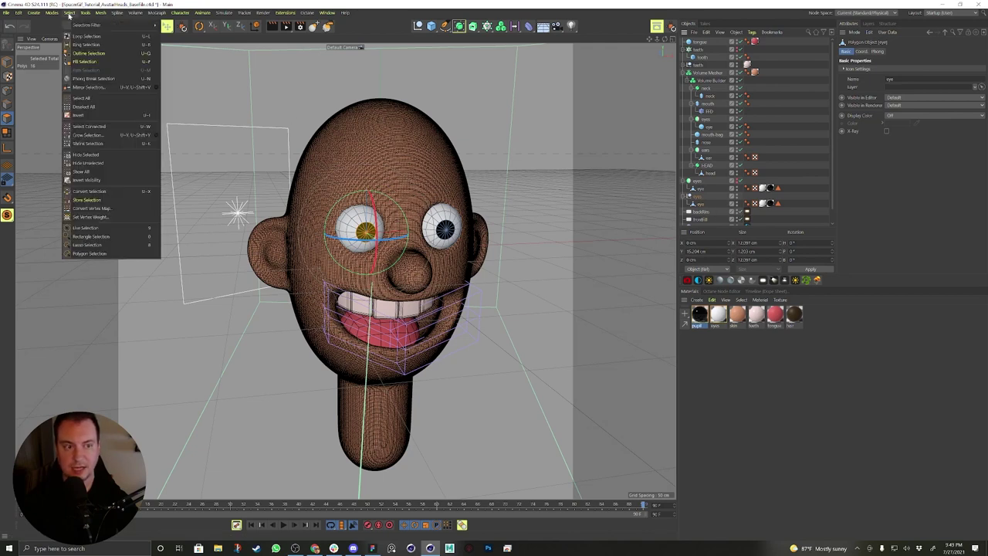
click(93, 126)
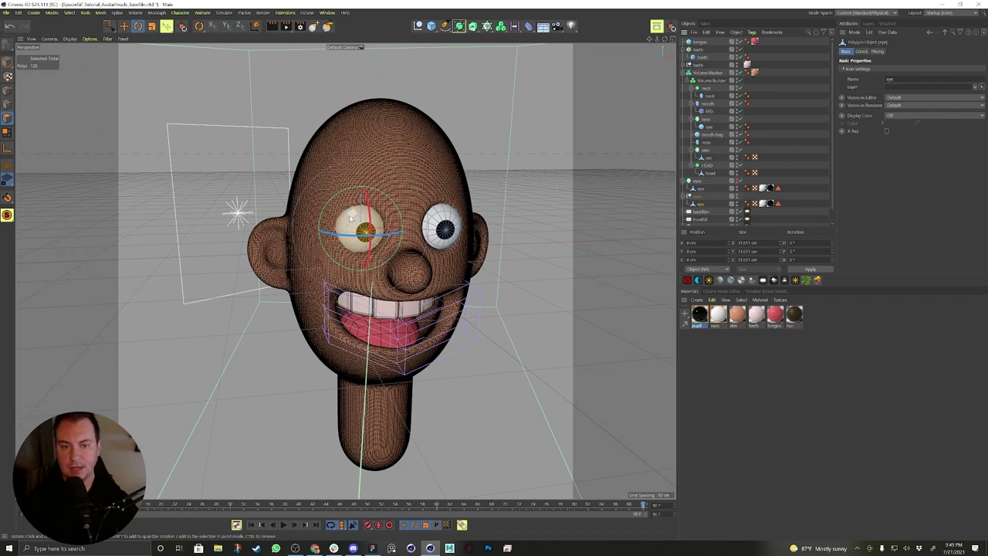
right_click(352, 220)
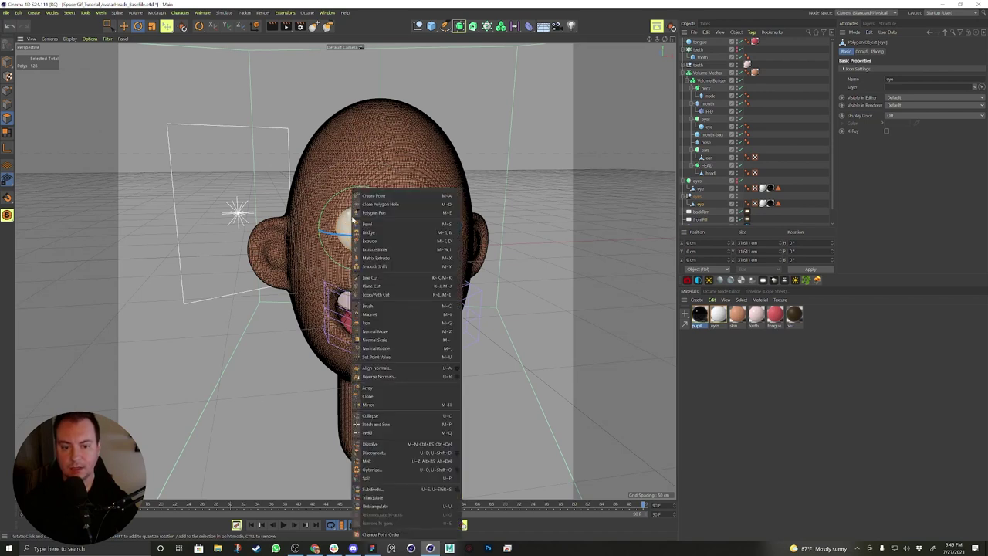
click(385, 479)
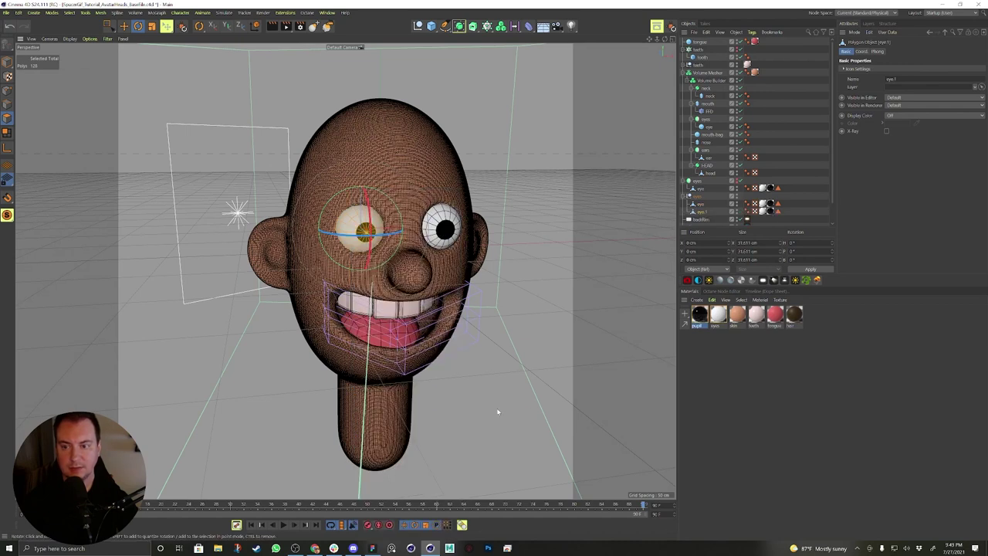
Split the connected polygons of the character's left eye from the baked mesh into their own object and delete the original combined eye mesh.
click(700, 203)
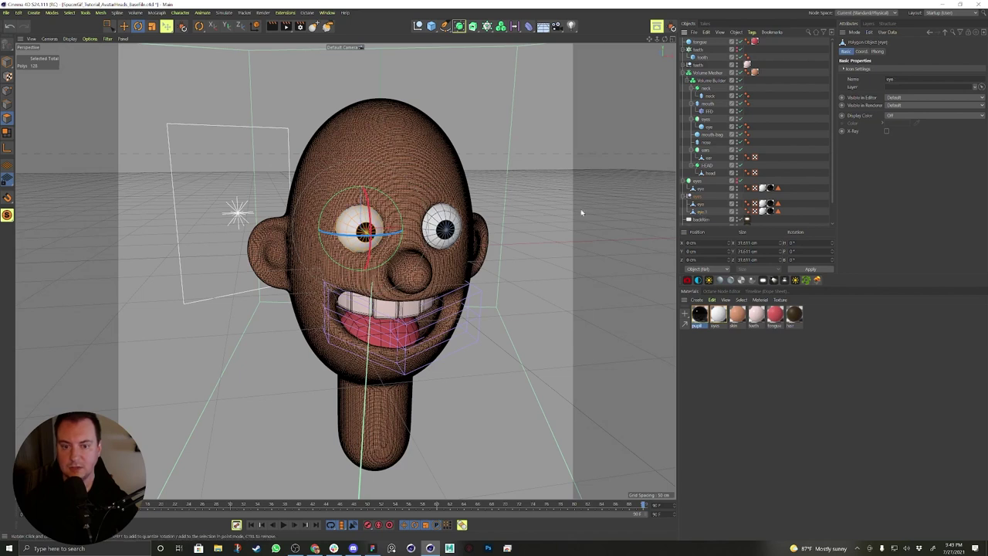
click(446, 225)
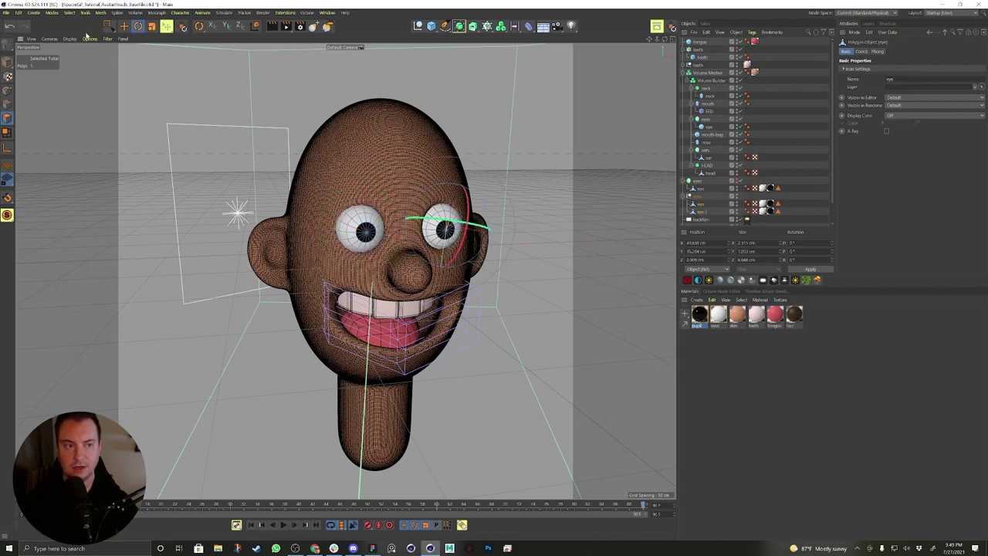
click(69, 12)
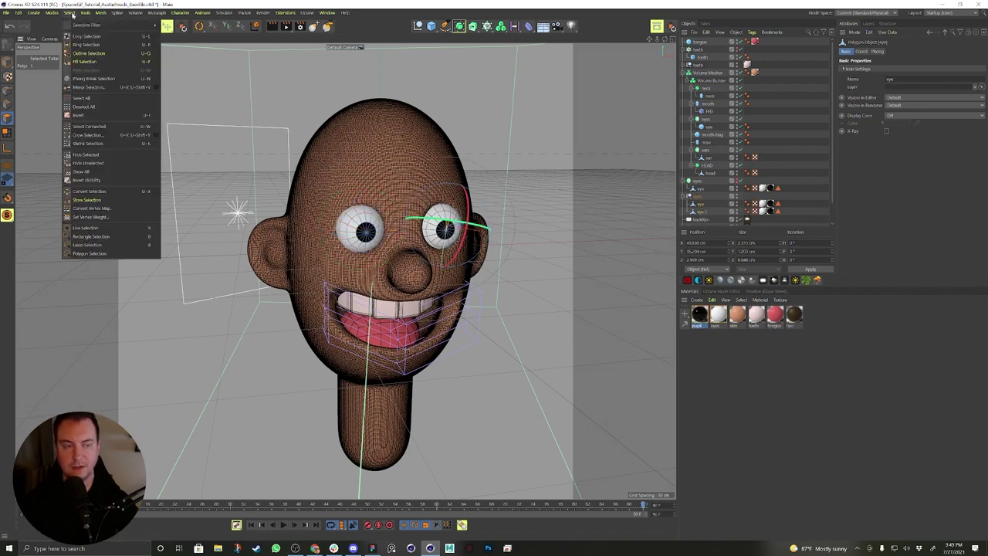
click(96, 127)
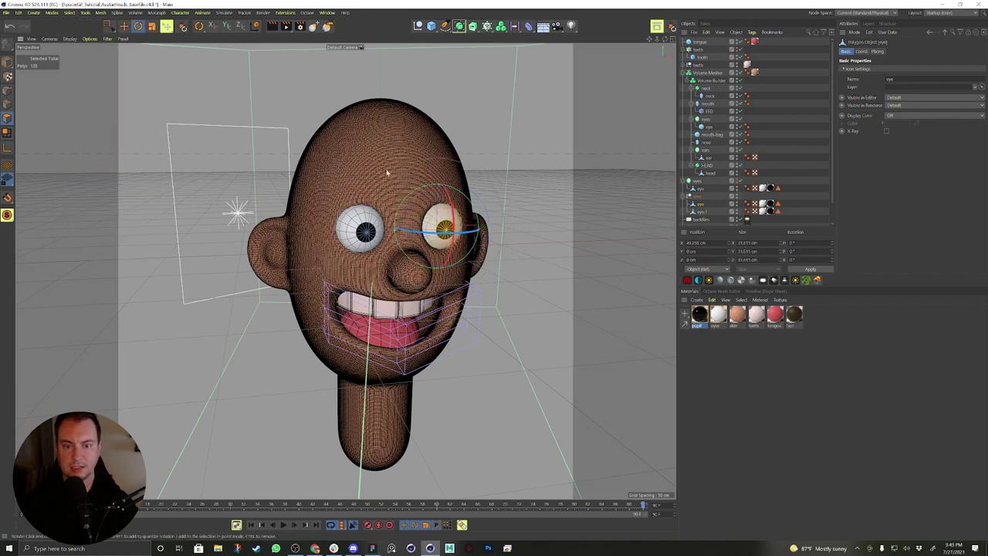
right_click(443, 188)
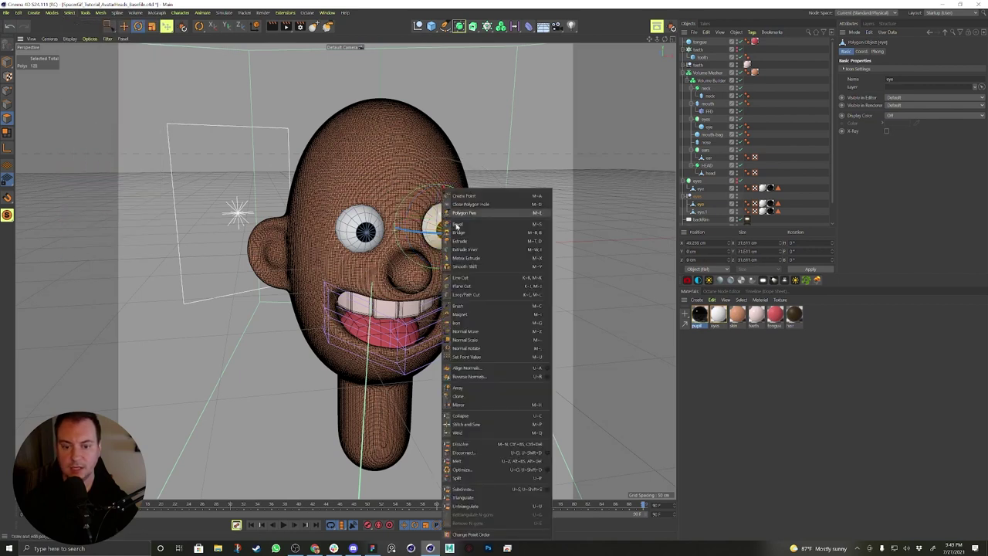
click(477, 479)
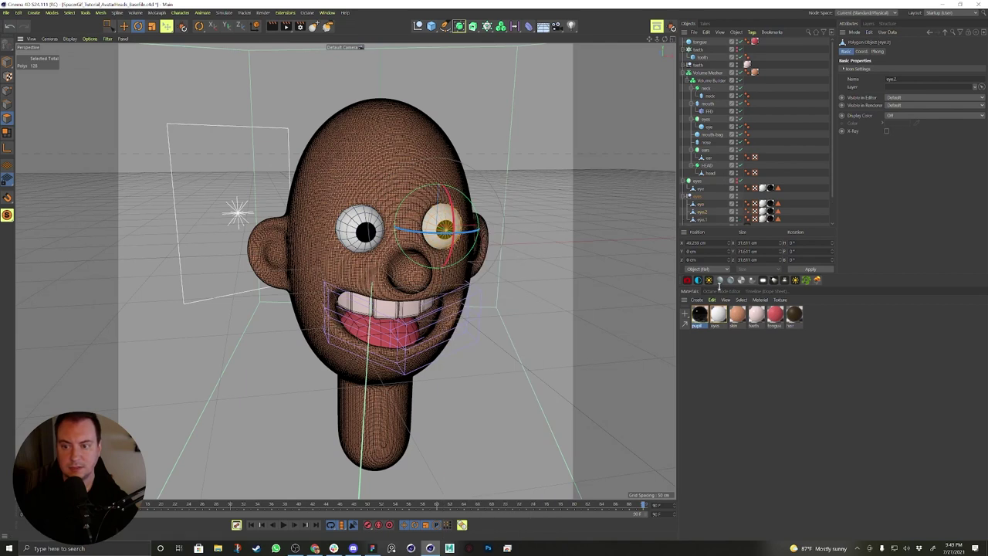
click(706, 204)
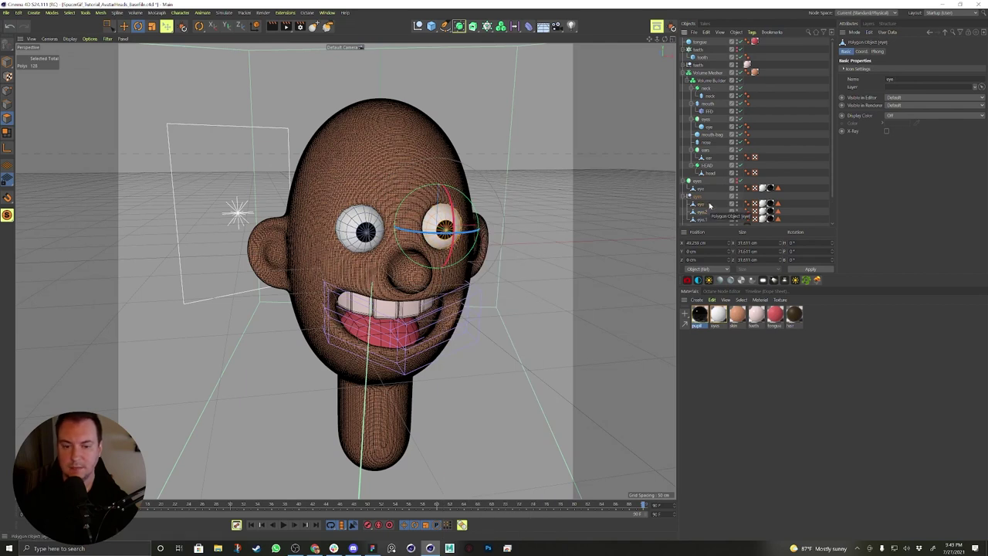
key(Delete)
Select both split eye objects and try to rotate them together in polygon mode.
click(703, 203)
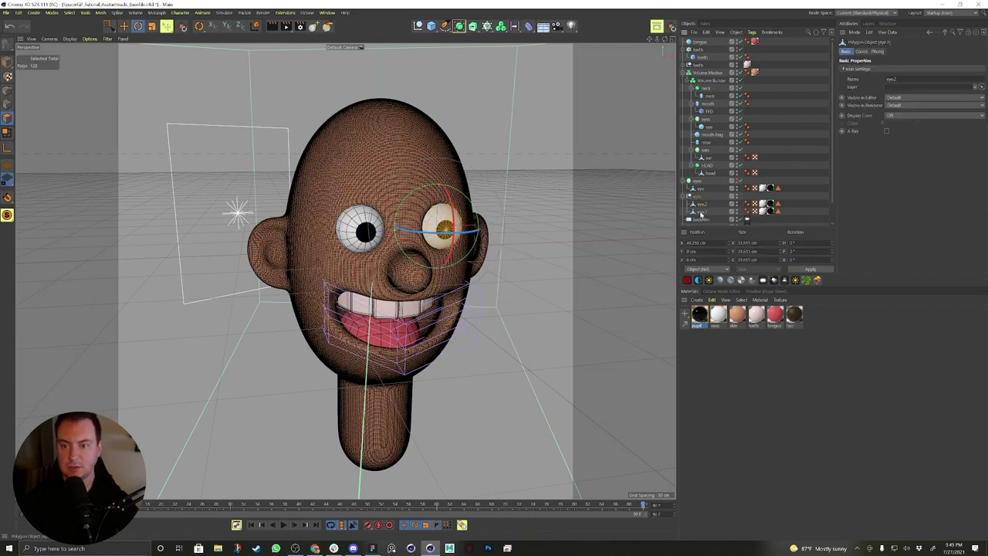
ctrl+click(702, 211)
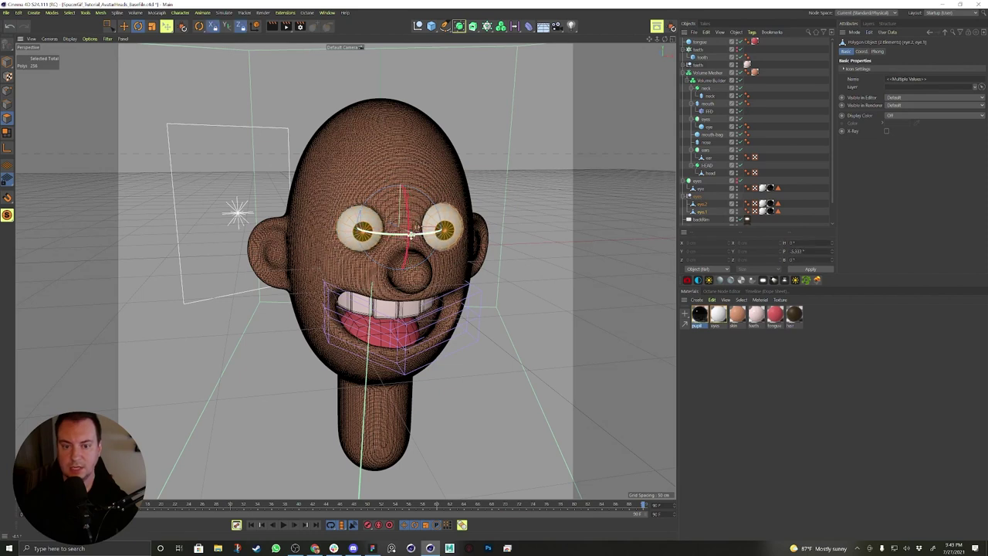
mouse_move(410, 234)
mouse_down()
mouse_move(399, 235)
mouse_move(412, 236)
mouse_up()
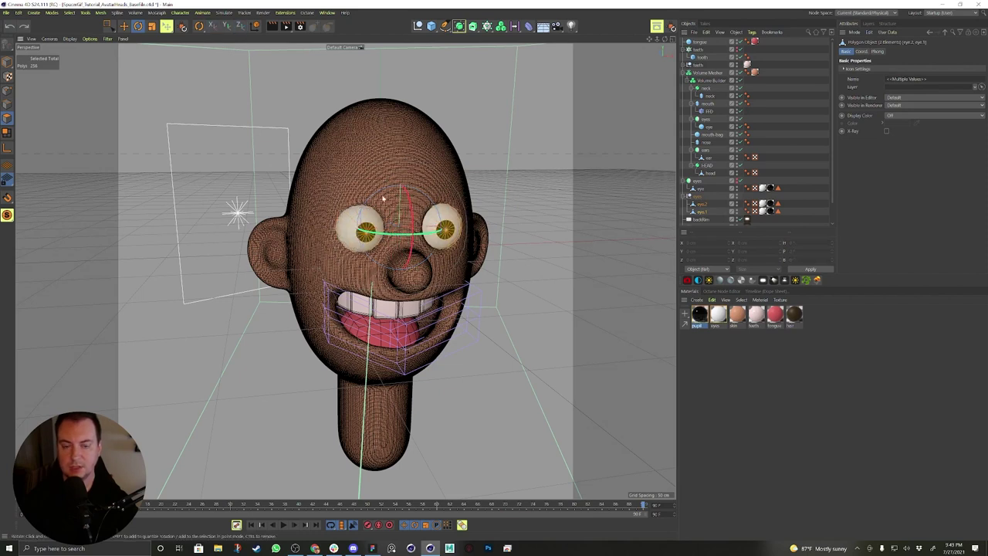
Bring up the Rotate tool's object axis options and rotate both eyes' polygons slightly with Per-Object Manipulation.
click(138, 26)
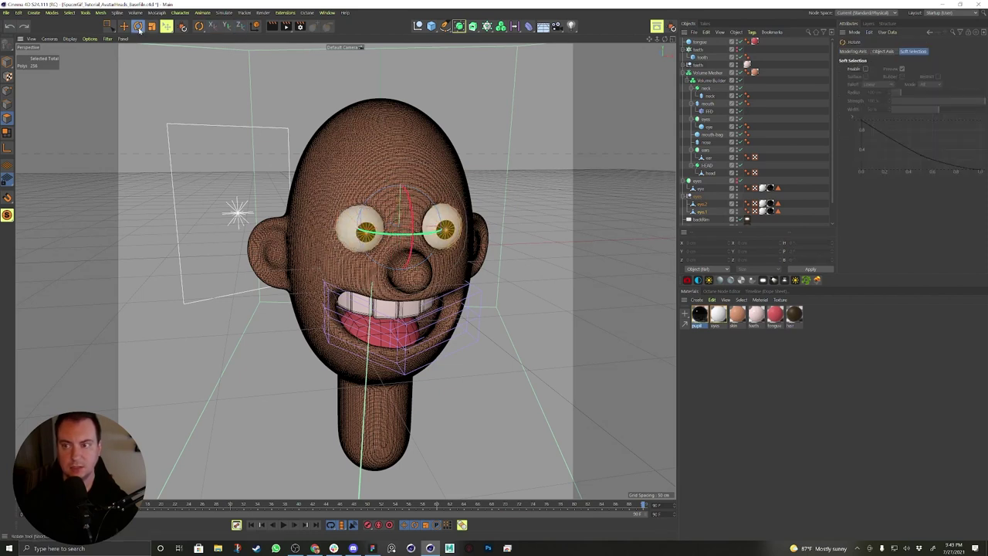
click(883, 51)
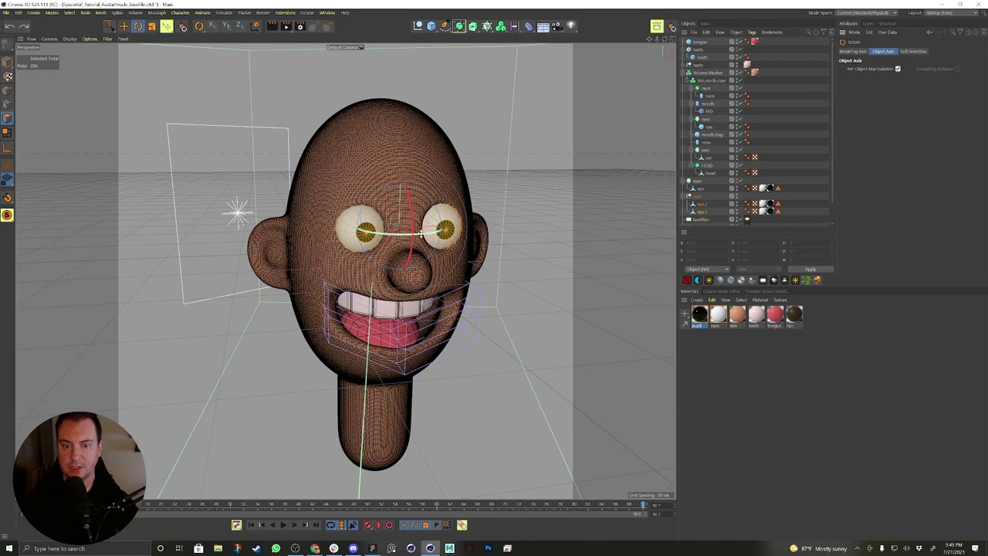
drag(417, 233, 423, 231)
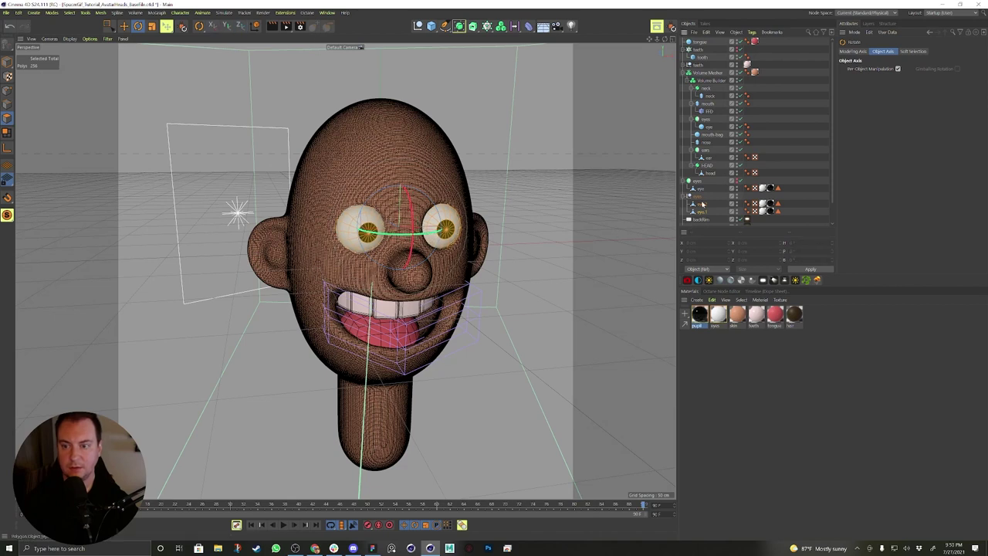
Reselect both split eyes, toggle Per-Object Manipulation for the Rotate tool and try another rotation, undoing it.
click(701, 203)
shift+click(701, 212)
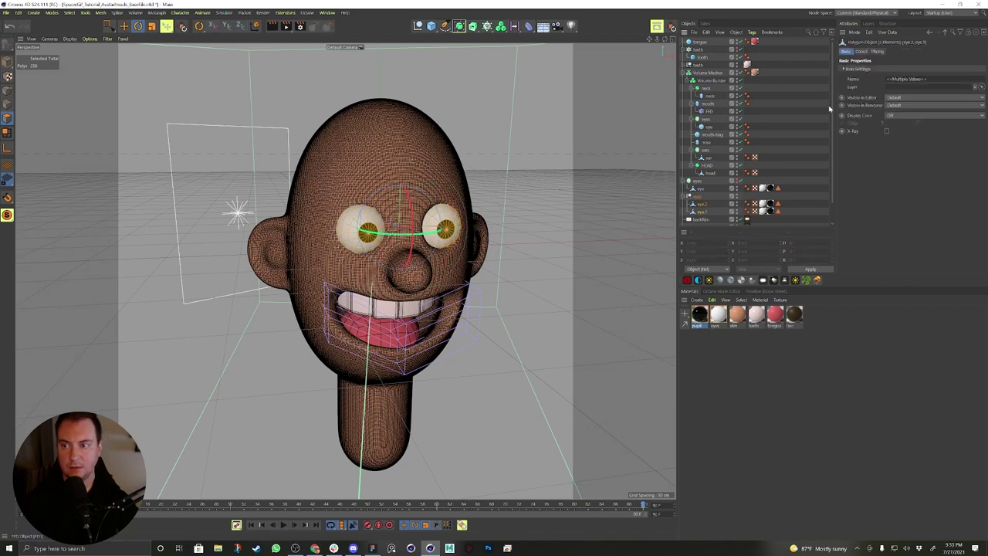
click(138, 27)
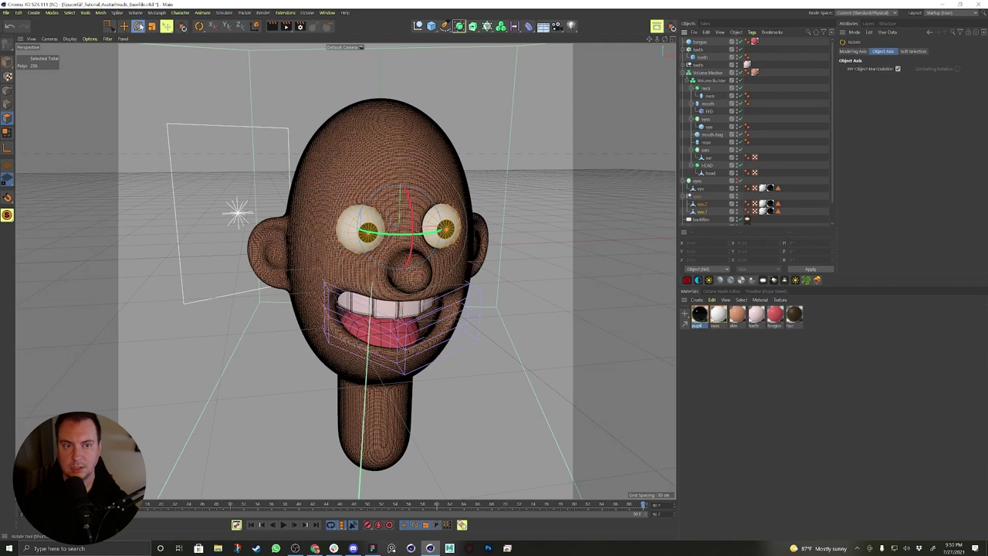
click(897, 68)
drag(405, 233, 415, 234)
key(ctrl+z)
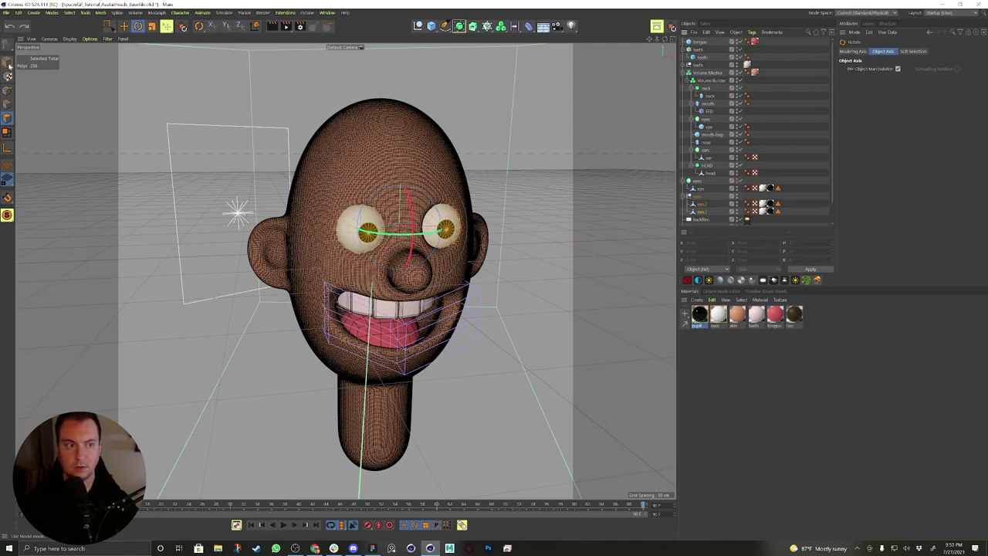
Select both split eye objects in model mode and rotate each one slightly sideways about its own axis.
click(7, 63)
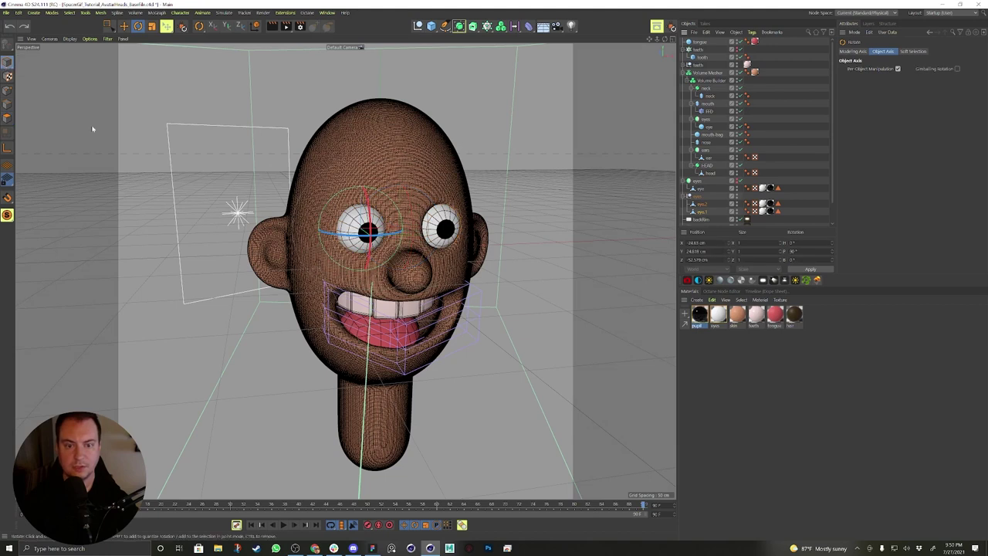
click(8, 63)
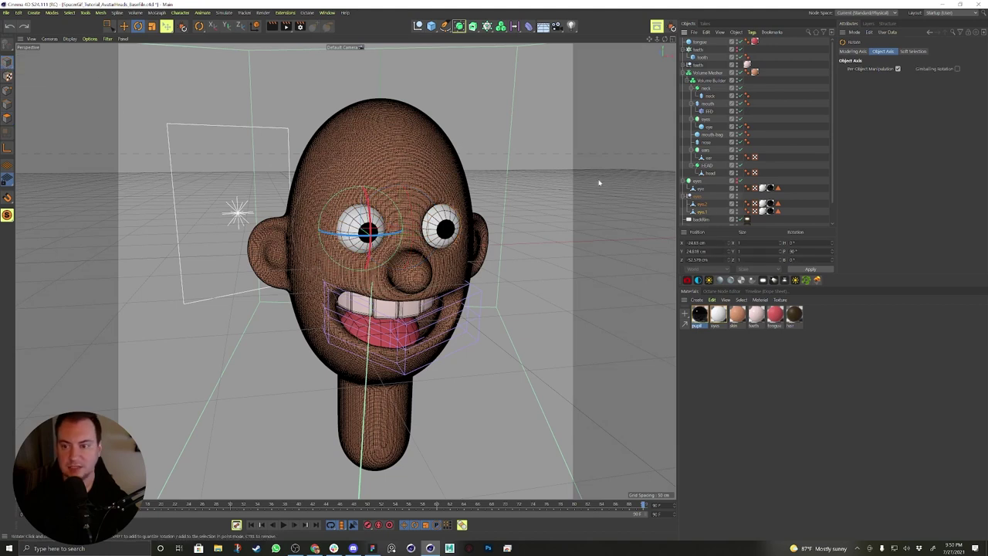
click(701, 204)
ctrl+click(704, 214)
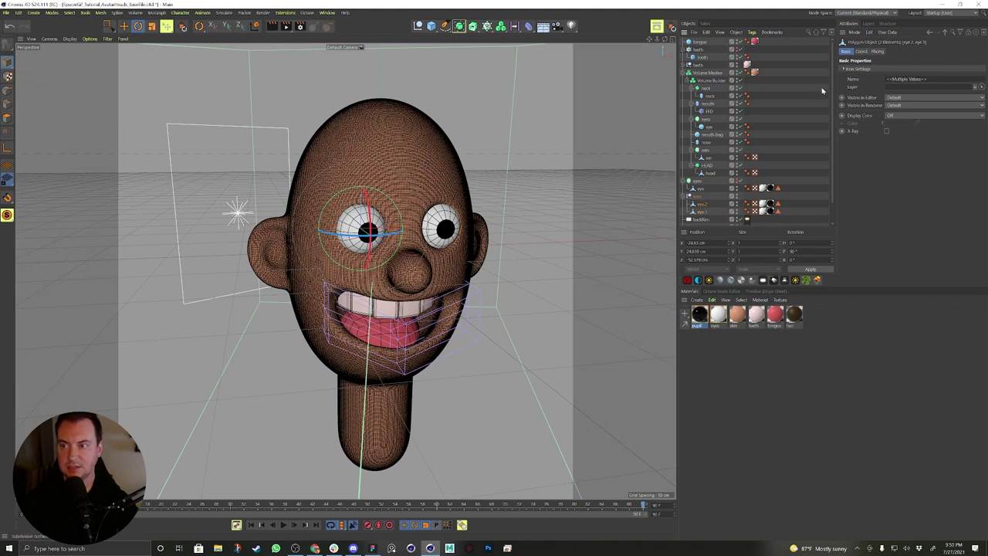
click(138, 29)
drag(359, 231, 367, 231)
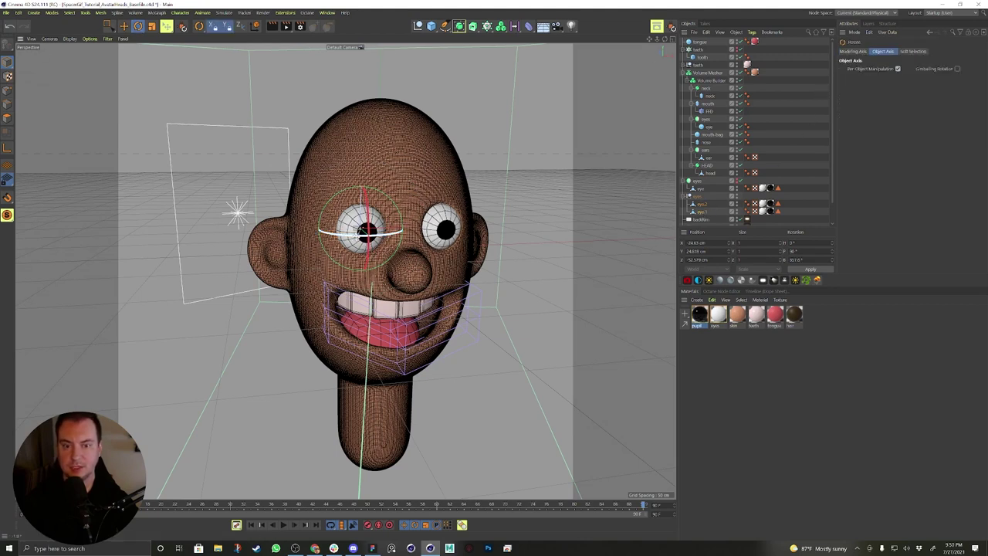
Reselect both eye objects, try another slight sideways rotation and undo it.
click(703, 204)
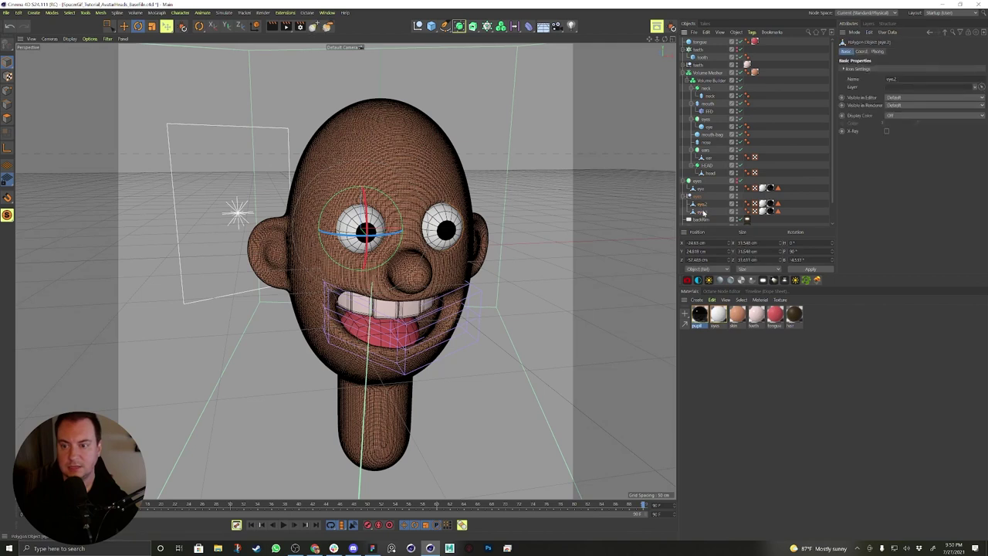
ctrl+click(702, 212)
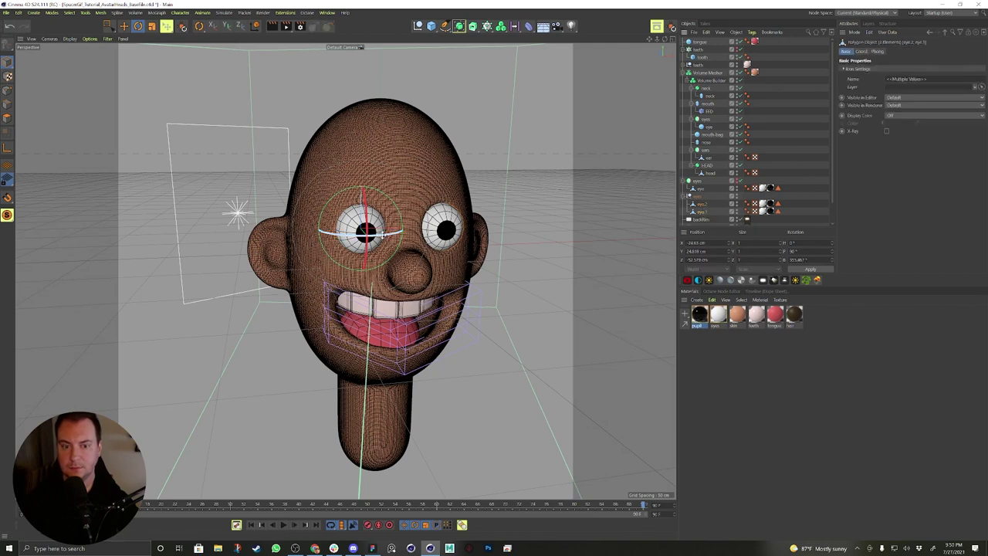
drag(383, 235, 375, 234)
key(ctrl+z)
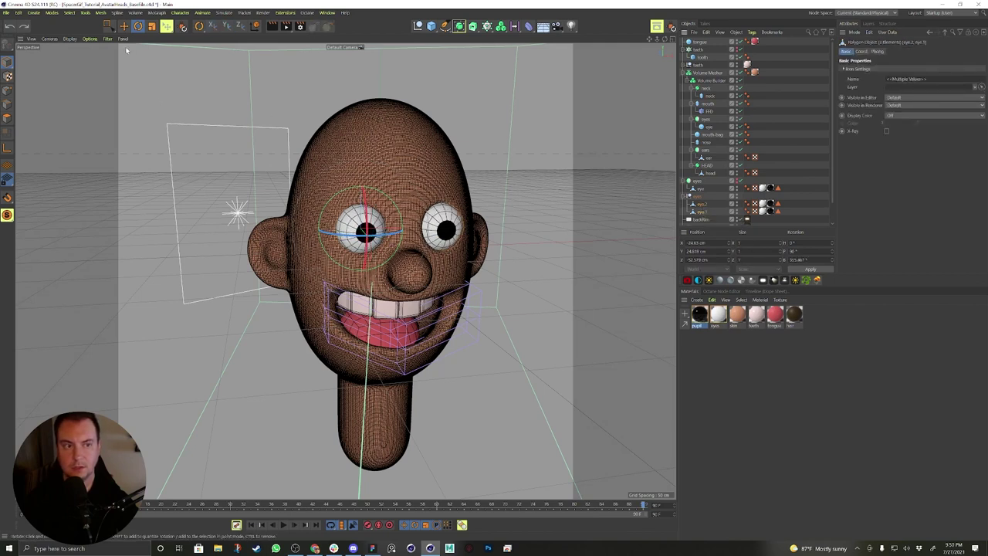
Switch to the Move tool, and check the eyes' gaze through AvatarCam before returning to the default camera.
key(e)
key(l)
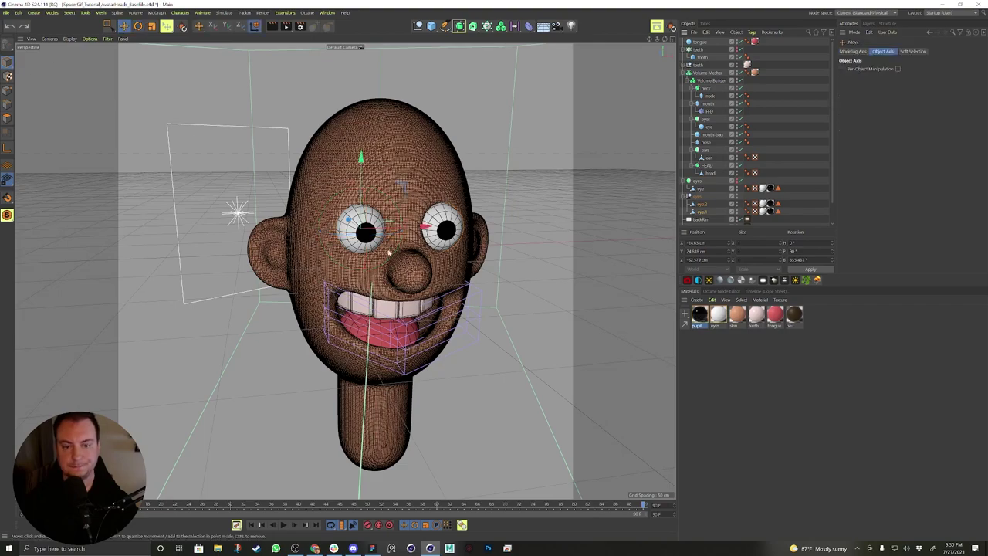
alt+drag(389, 252, 395, 275)
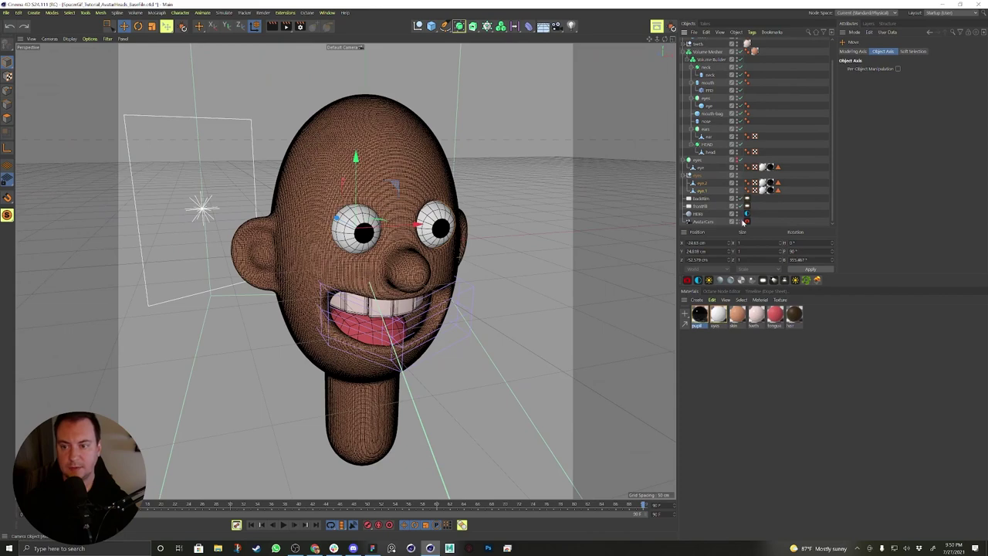
click(744, 221)
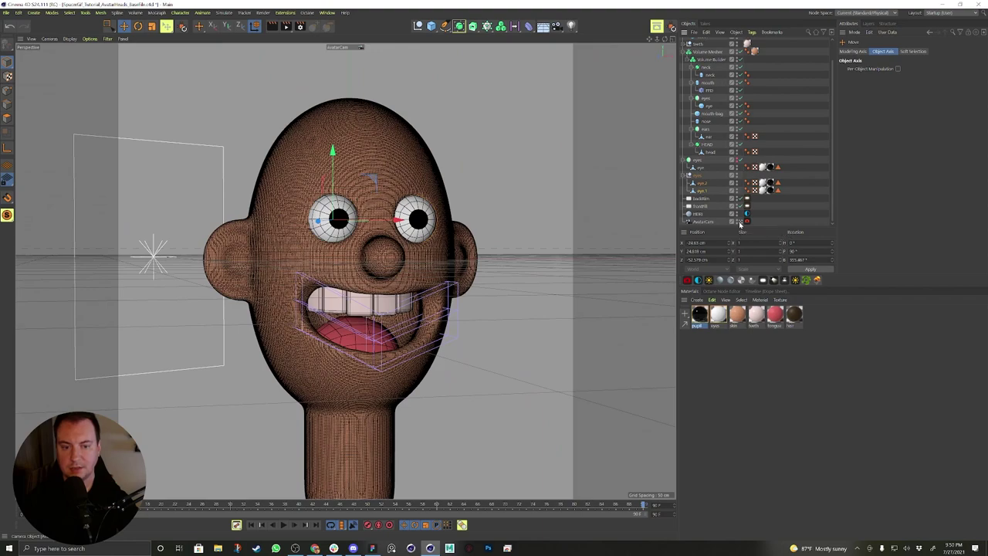
click(740, 222)
alt+drag(401, 173, 351, 208)
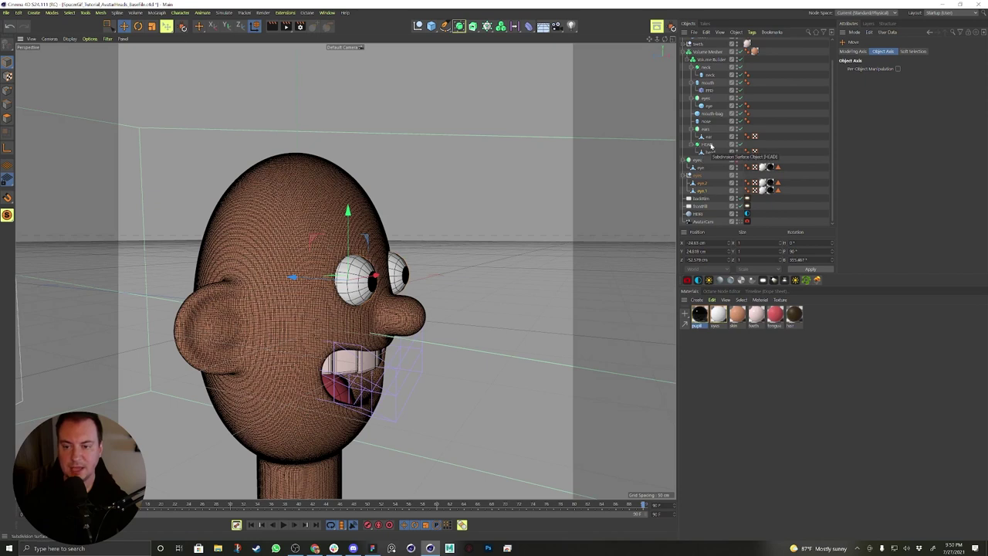
Create a hair cap from a duplicate of the HEAD subdivision object with the hair material, shifted up and slightly back.
click(704, 145)
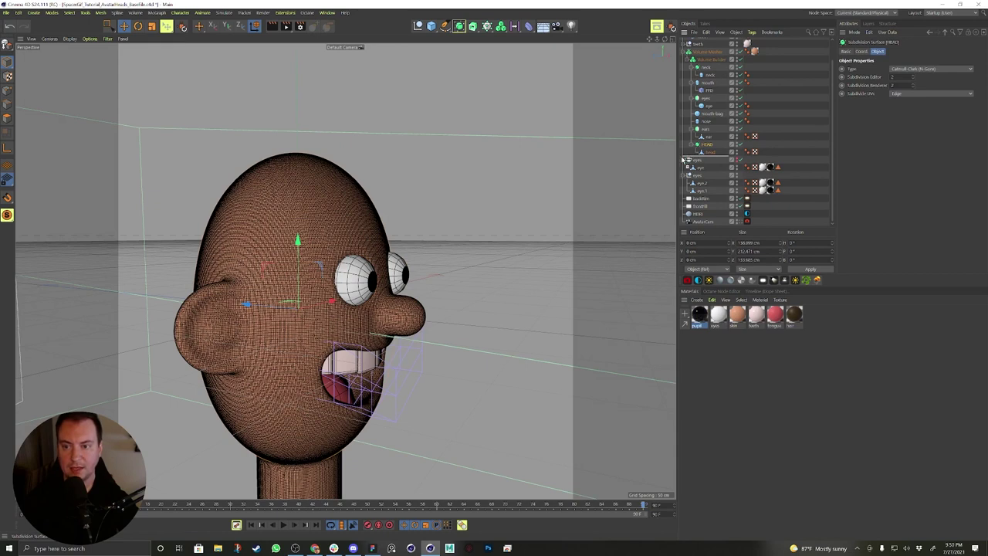
ctrl+drag(682, 158, 682, 159)
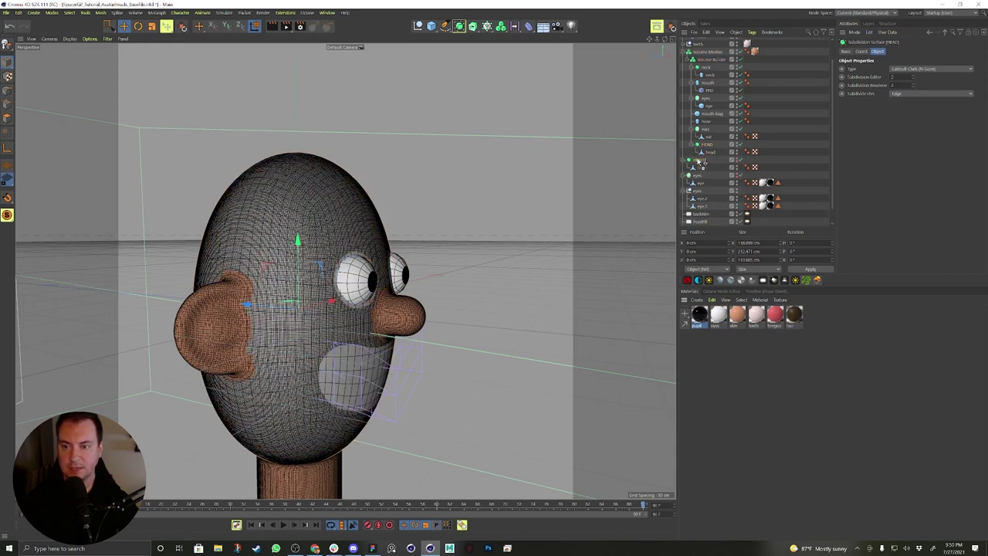
drag(698, 161, 699, 161)
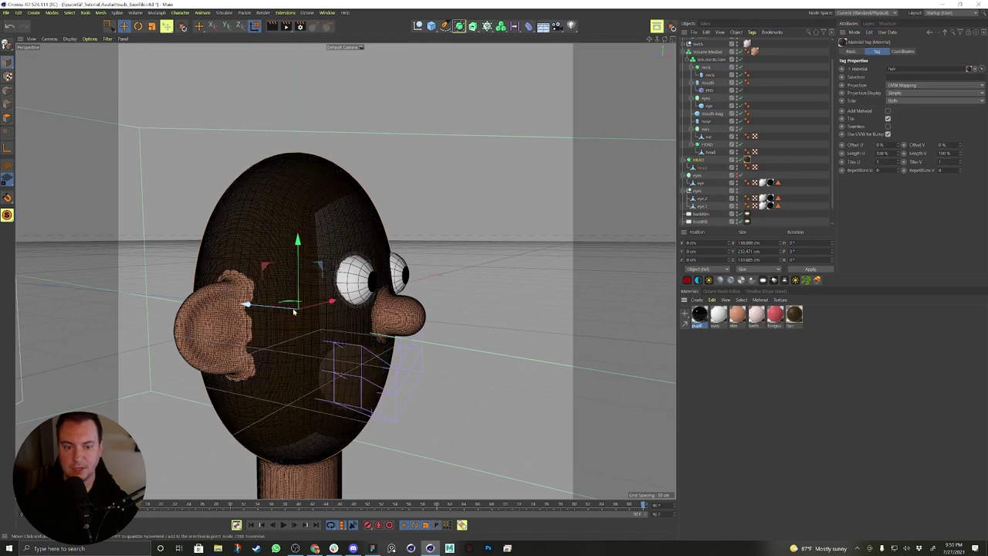
mouse_move(284, 311)
mouse_down()
mouse_move(289, 273)
mouse_move(282, 295)
mouse_up()
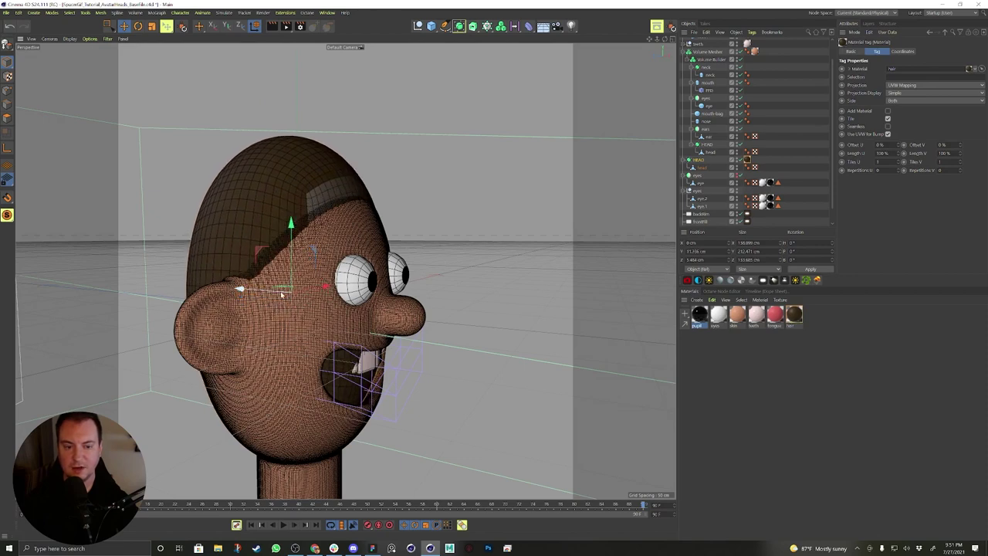
Select the hair cap's head mesh in polygon mode and set up the sculpting Grab brush with local X symmetry.
click(7, 117)
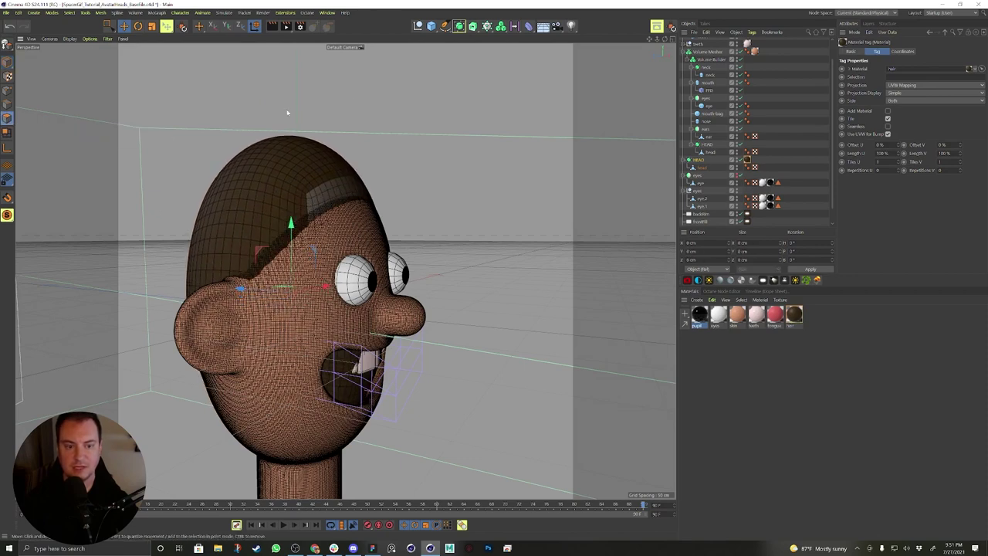
alt+drag(436, 140, 370, 144)
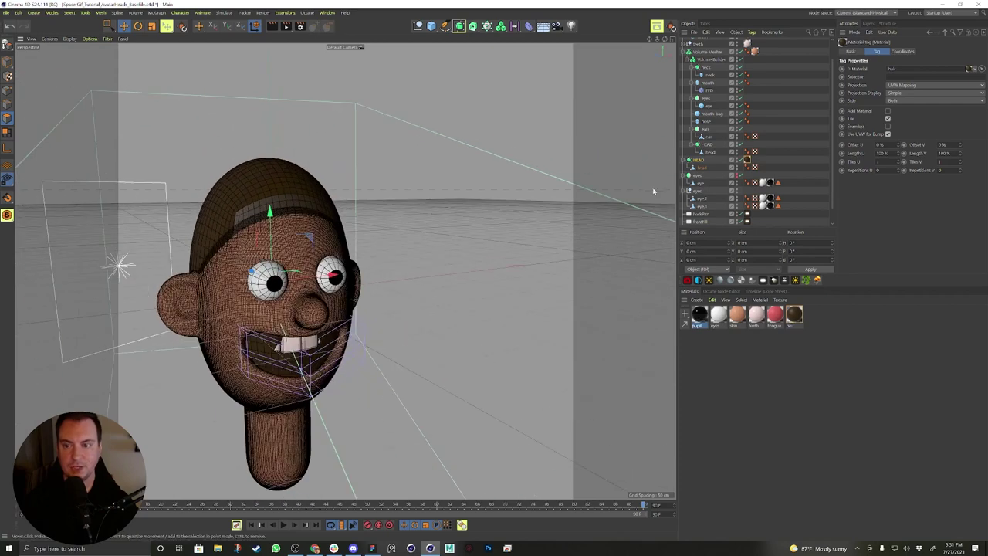
click(702, 167)
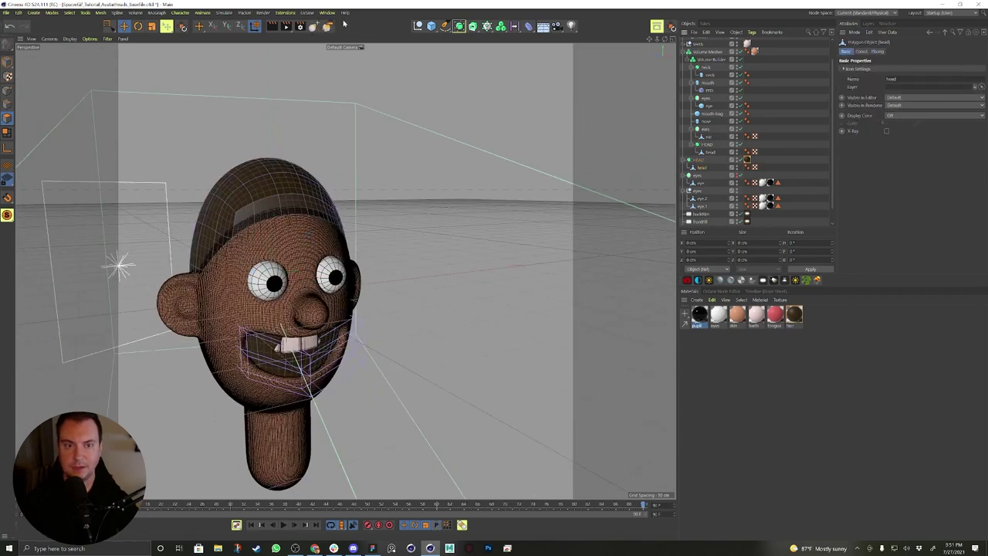
click(314, 27)
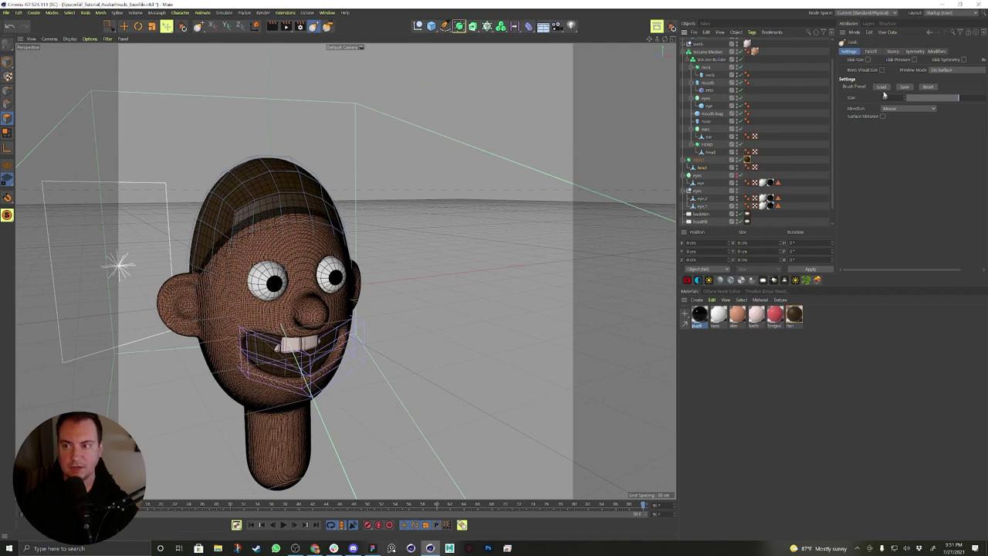
click(916, 51)
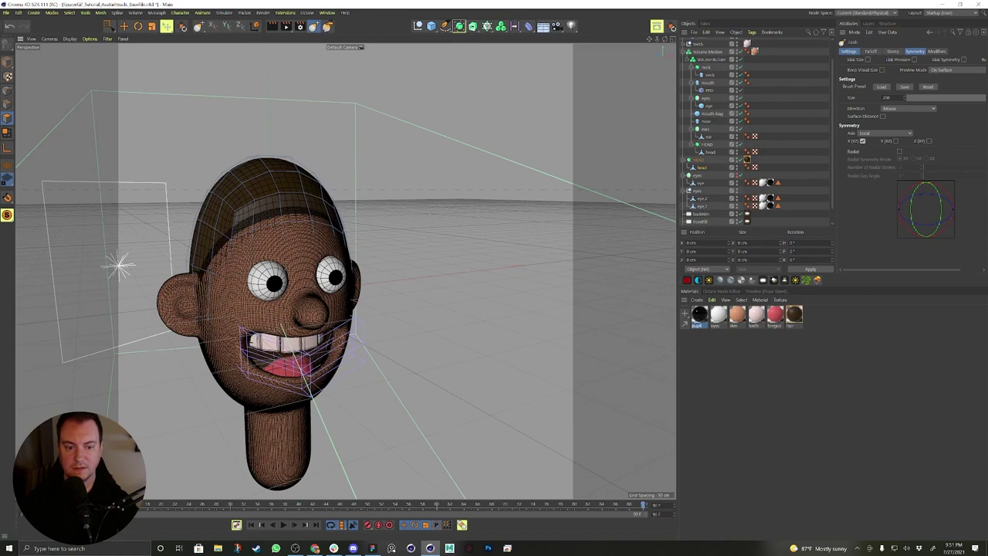
Grab the hair mesh symmetrically around the ears to shape pointed sideburns and keep the face clear.
alt+drag(241, 363, 324, 340)
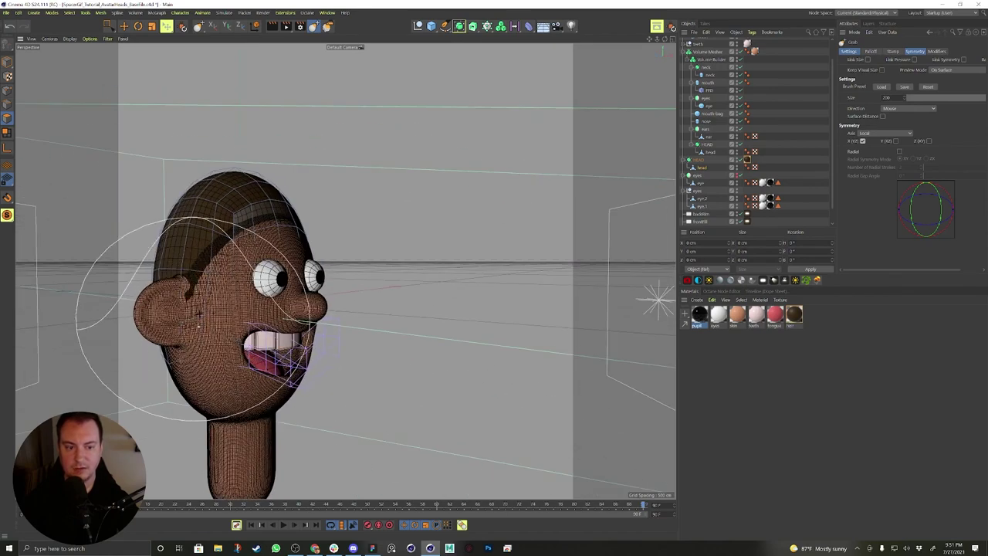
mouse_move(204, 278)
mouse_down()
mouse_move(209, 295)
mouse_move(199, 303)
mouse_up()
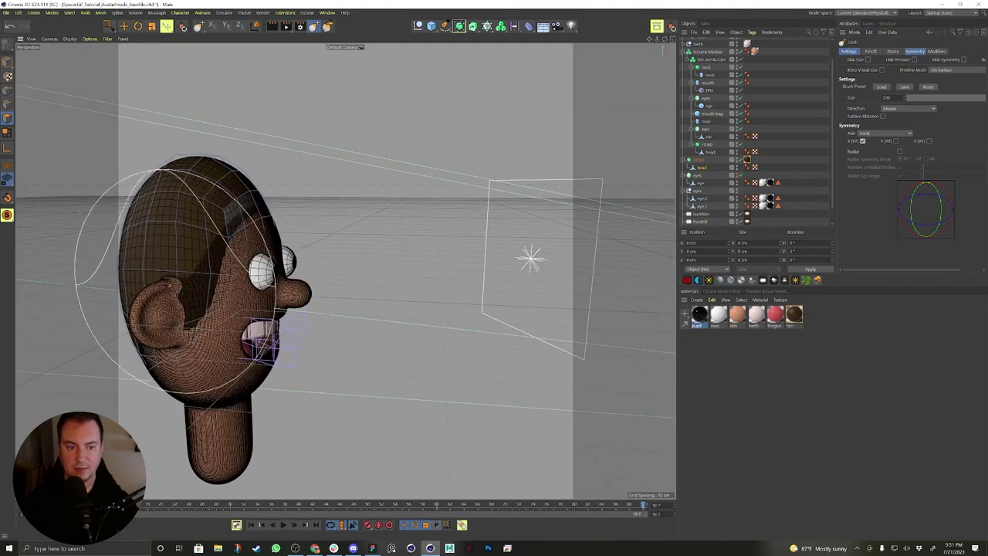
alt+drag(175, 304, 101, 315)
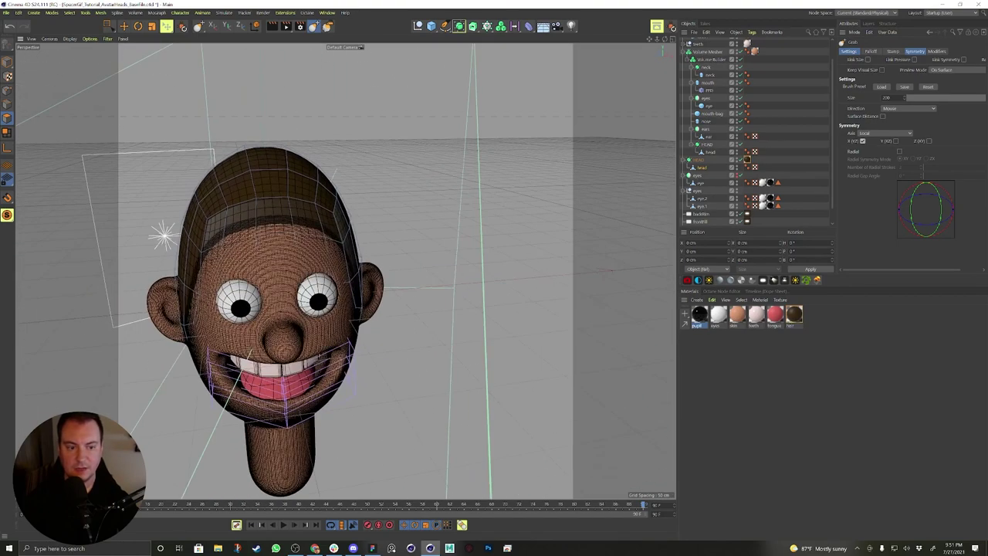
alt+middle_drag(211, 287, 319, 234)
alt+drag(274, 282, 271, 269)
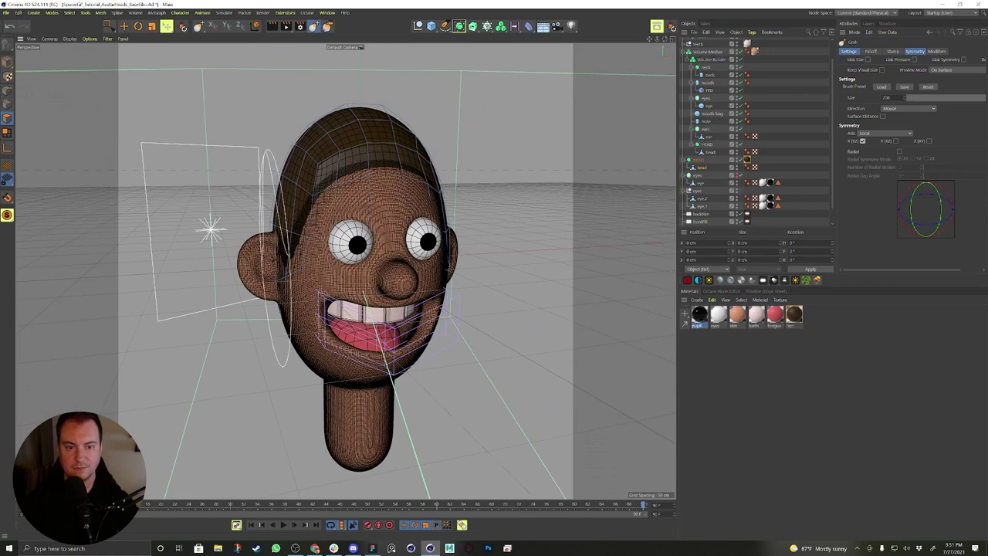
mouse_move(276, 261)
alt+mouse_down()
mouse_move(394, 261)
mouse_move(253, 243)
alt+mouse_up()
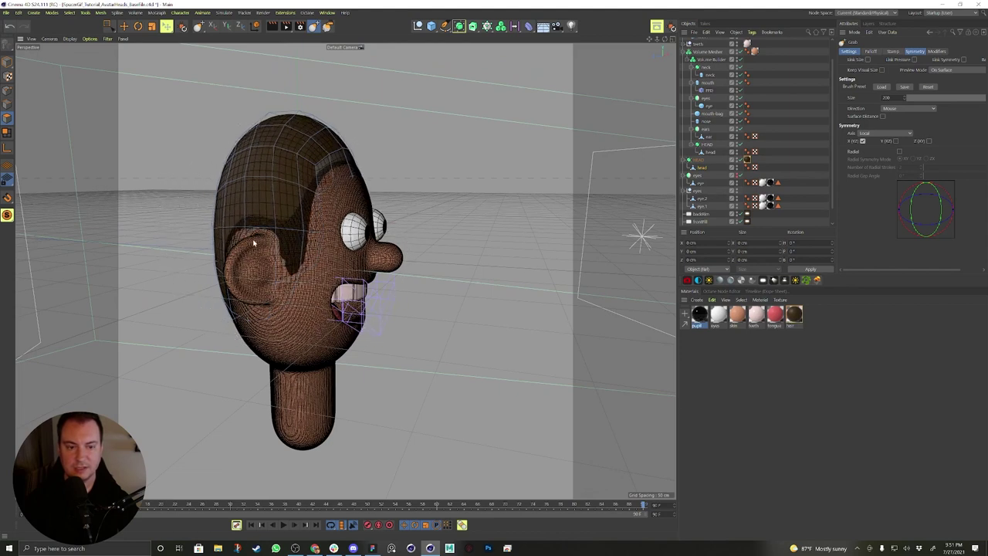
Set the hair subdivision surface's editor subdivision level to 3.
click(699, 160)
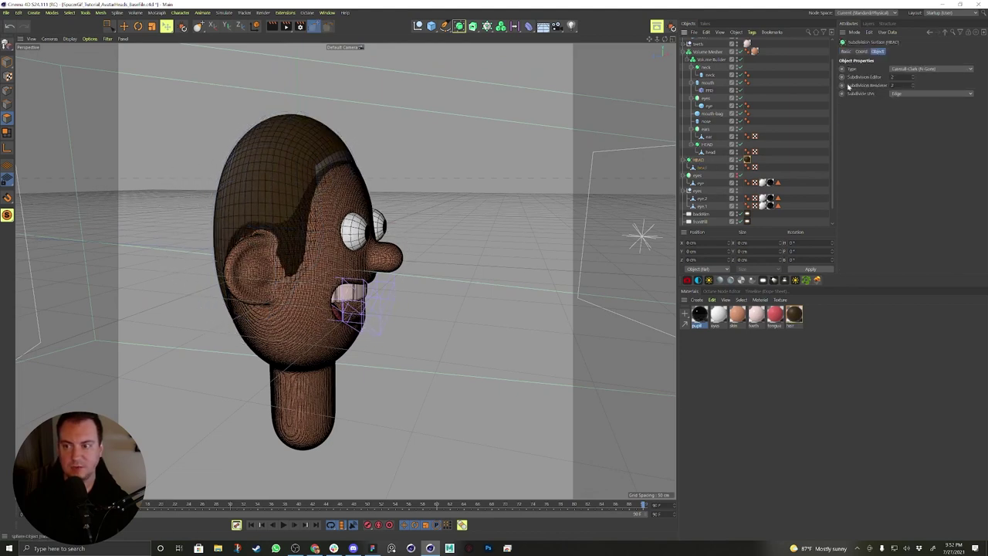
click(913, 77)
alt+drag(365, 257, 231, 270)
alt+middle_drag(345, 271, 312, 247)
alt+drag(312, 247, 302, 282)
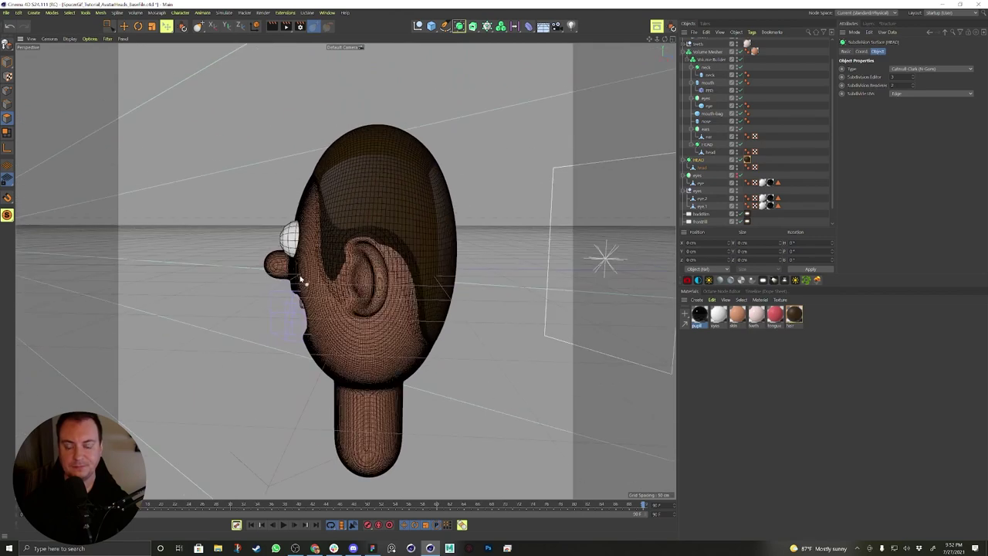
Reselect the hair mesh and grab it outward at the back of the head and forward above the forehead into a quiff.
click(704, 167)
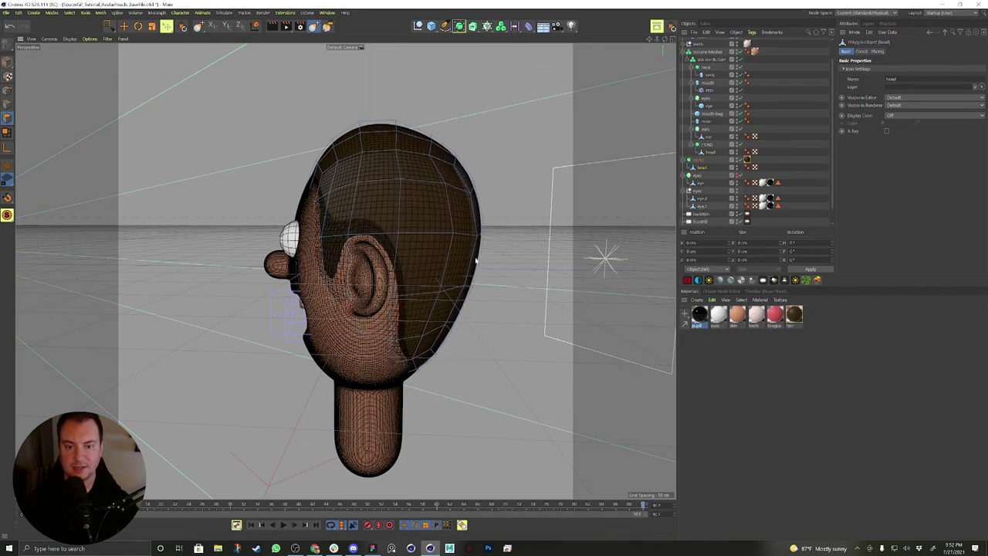
alt+drag(476, 260, 521, 248)
alt+middle_drag(367, 275, 468, 223)
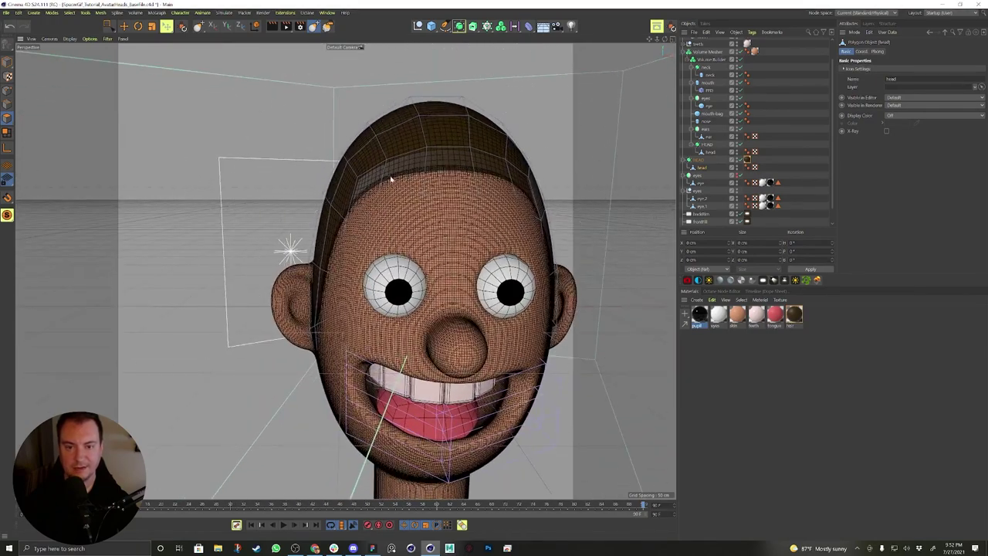
alt+drag(389, 178, 245, 260)
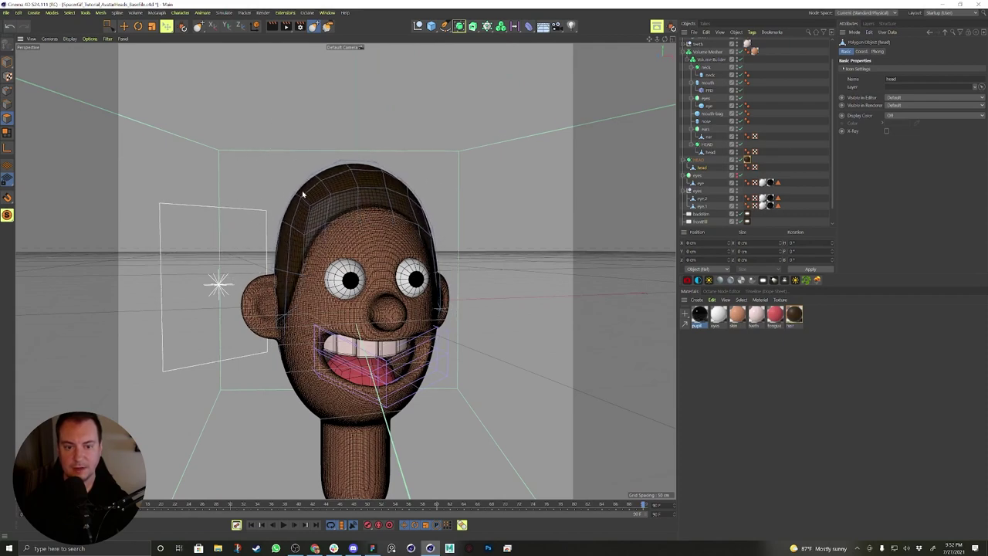
alt+drag(306, 196, 384, 211)
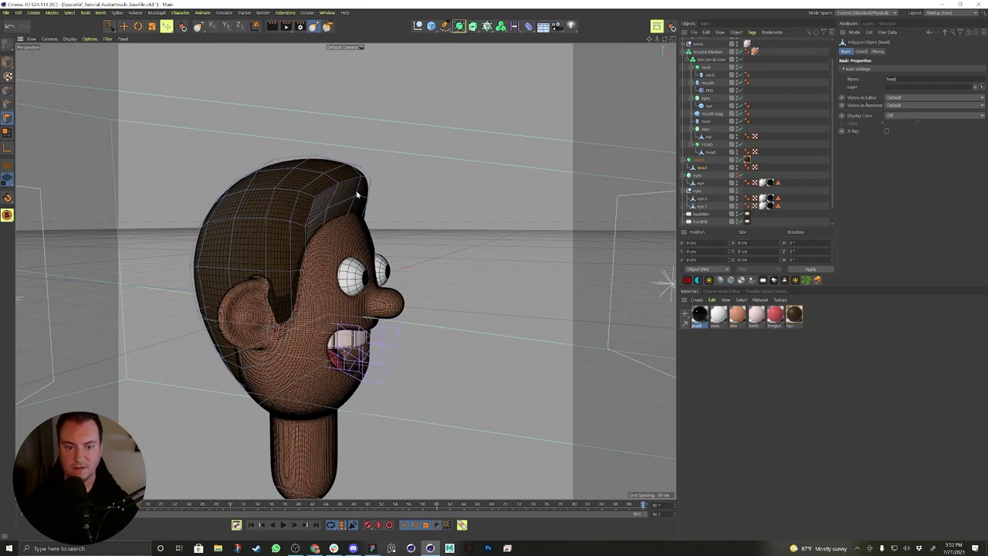
Refine the hairline and quiff of the hair mesh with the Grab brush, working from the front and both sides.
alt+drag(357, 194, 263, 223)
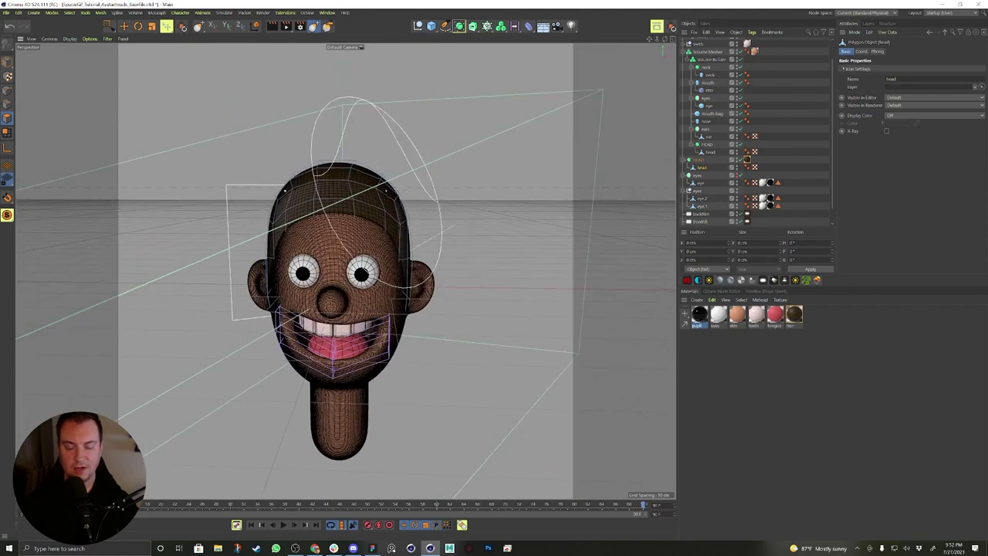
alt+middle_drag(287, 223, 313, 230)
alt+drag(312, 230, 348, 227)
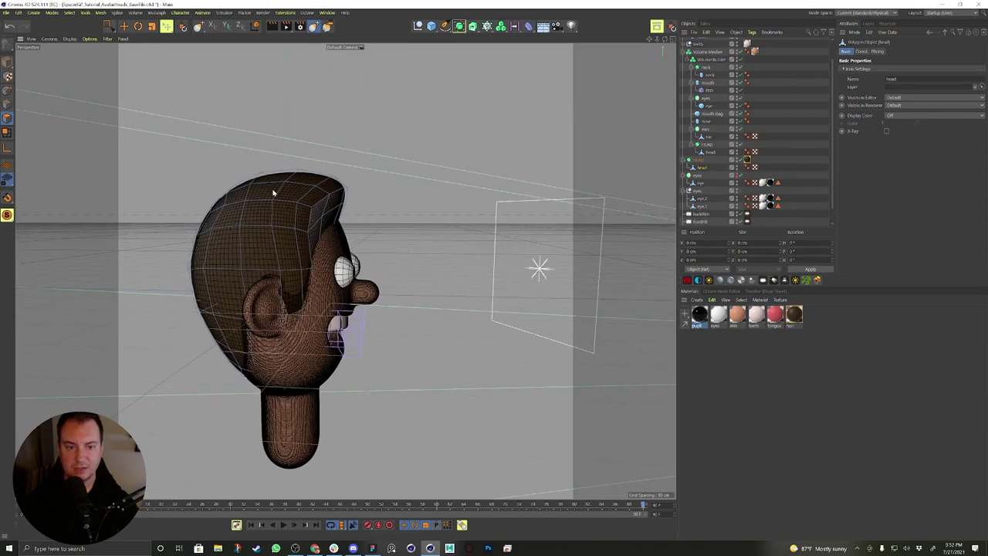
alt+drag(272, 192, 283, 253)
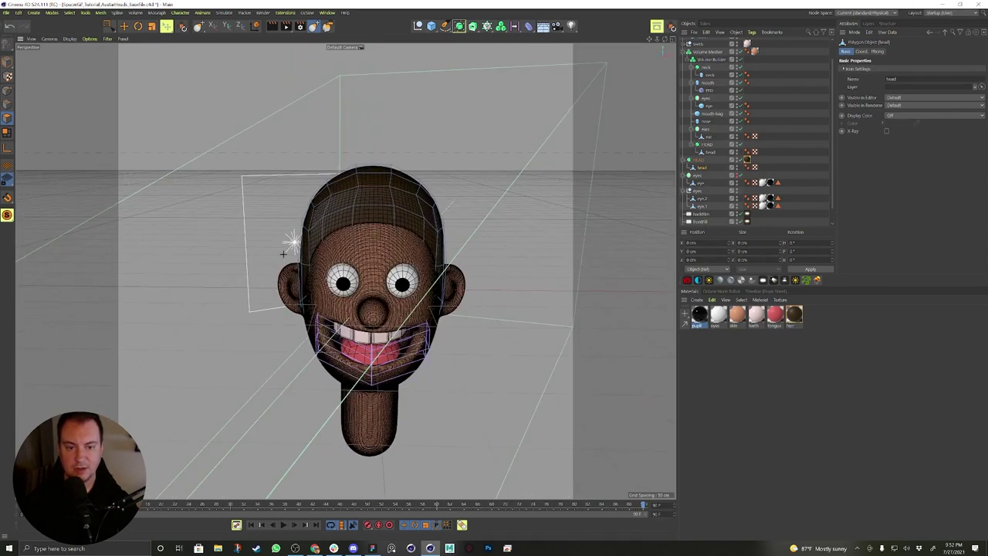
alt+drag(460, 236, 23, 278)
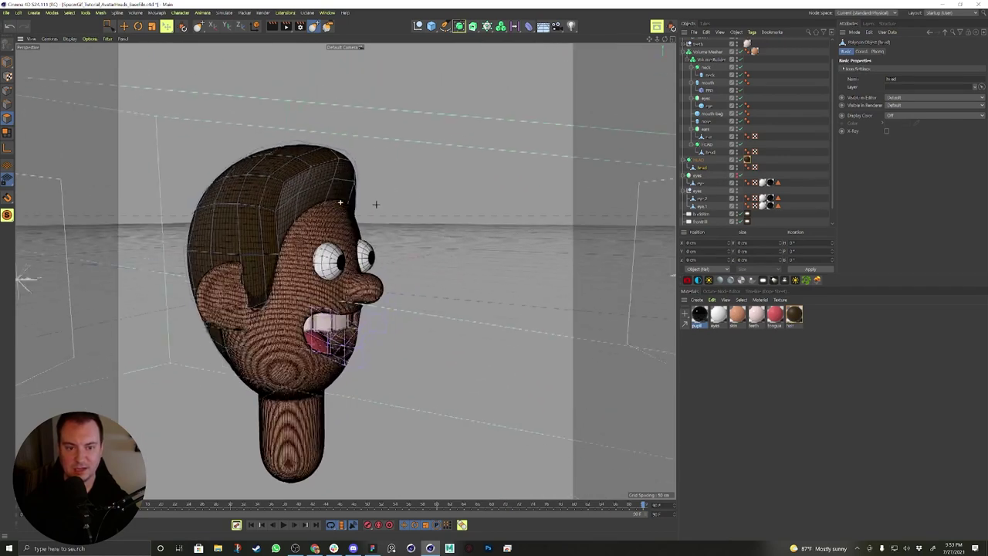
alt+drag(375, 204, 322, 203)
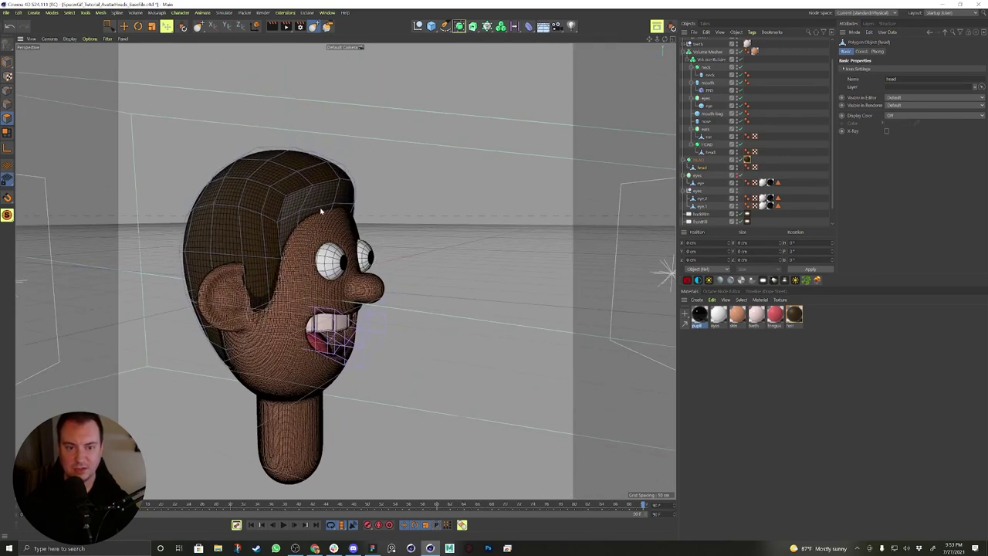
alt+drag(325, 200, 145, 210)
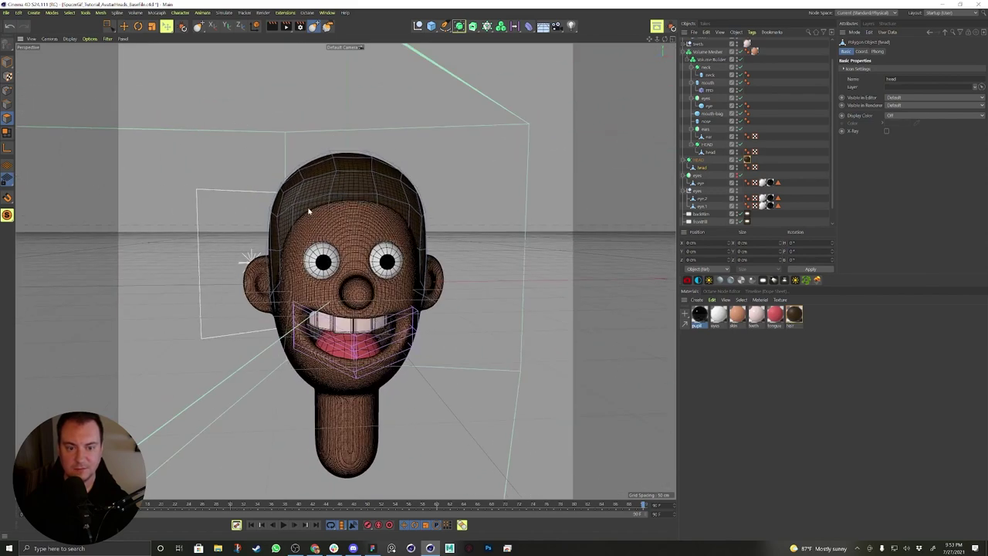
mouse_move(311, 211)
alt+mouse_down()
mouse_move(263, 196)
mouse_move(276, 209)
mouse_move(171, 202)
alt+mouse_up()
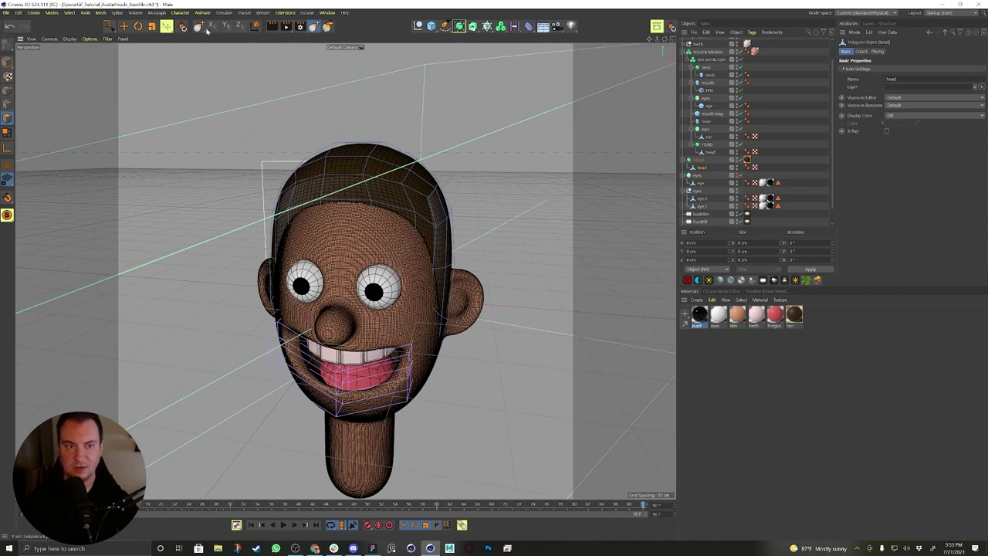
Turn off the Grab brush's X symmetry, adjust its size, and duplicate the hair's subdivision surface together with its head mesh.
click(167, 26)
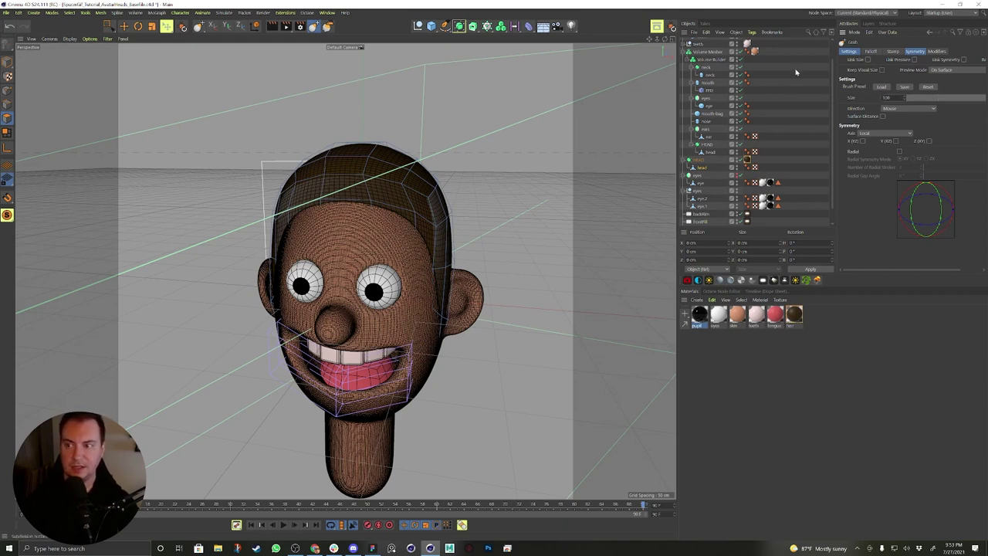
alt+drag(357, 167, 366, 197)
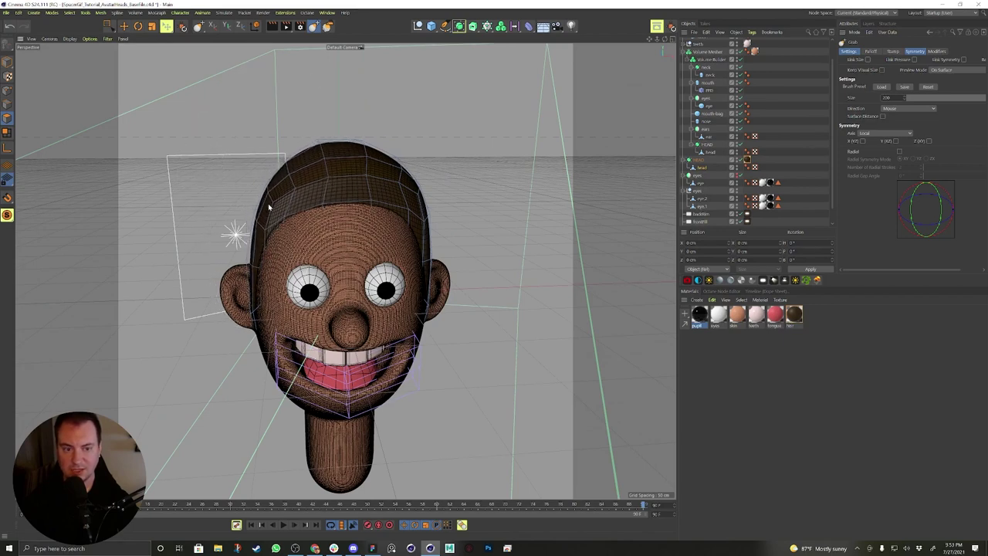
alt+drag(260, 199, 264, 208)
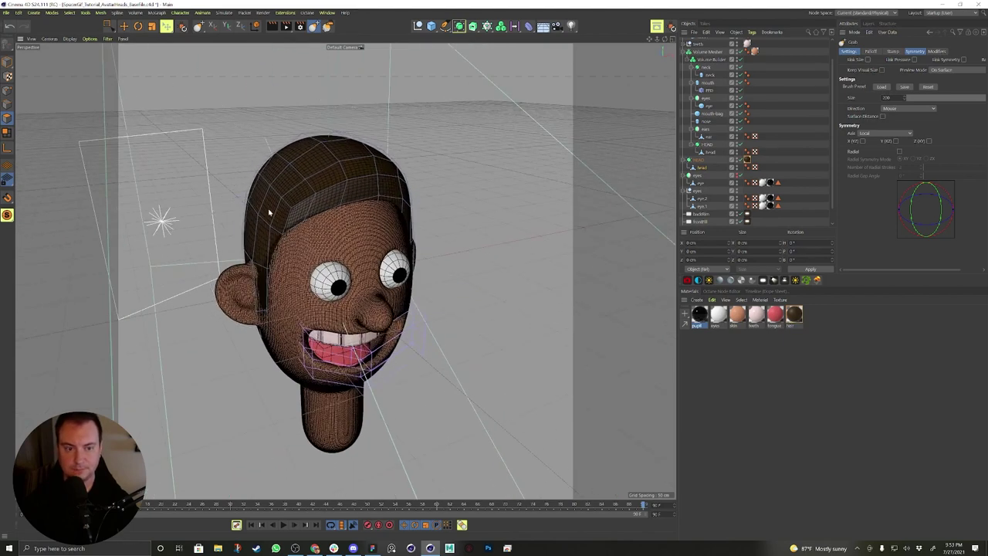
click(696, 161)
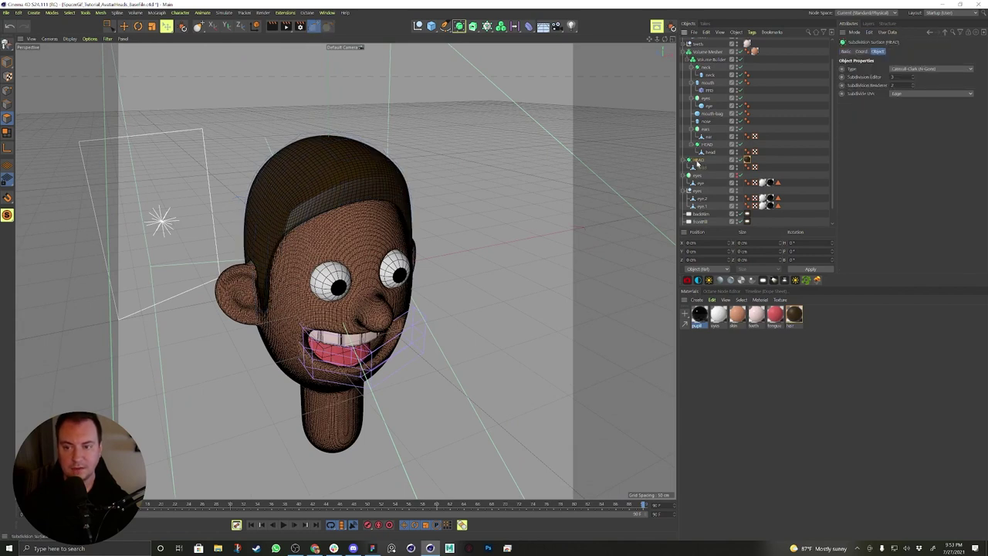
ctrl+drag(695, 160, 700, 167)
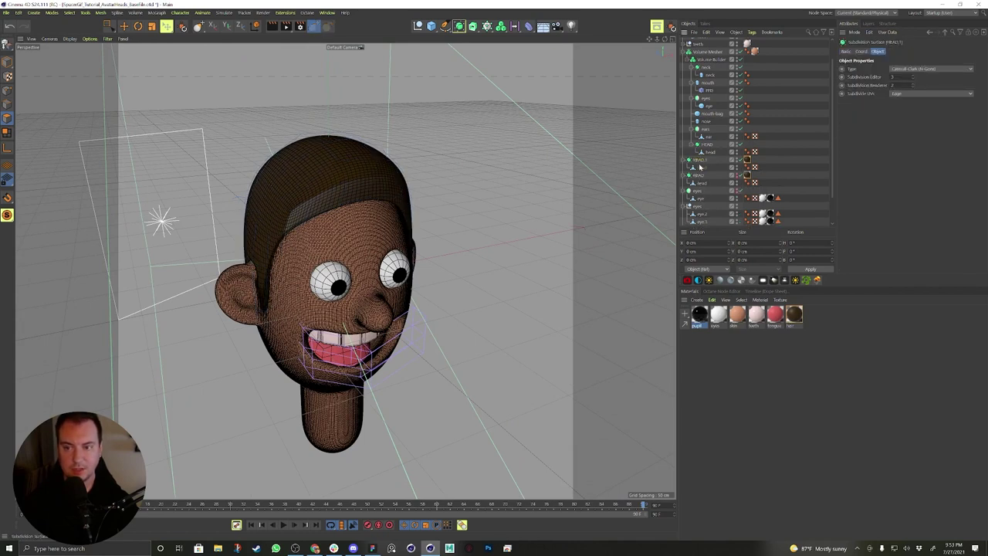
Grab the original hair copy's mesh down and outward on one side of the head to form an asymmetric side part.
alt+drag(362, 241, 565, 217)
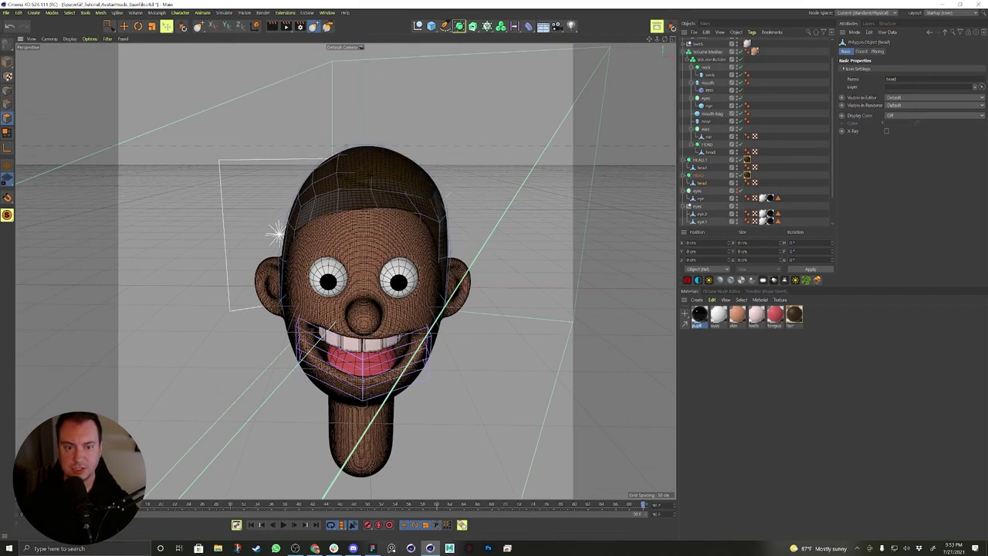
alt+drag(362, 223, 465, 236)
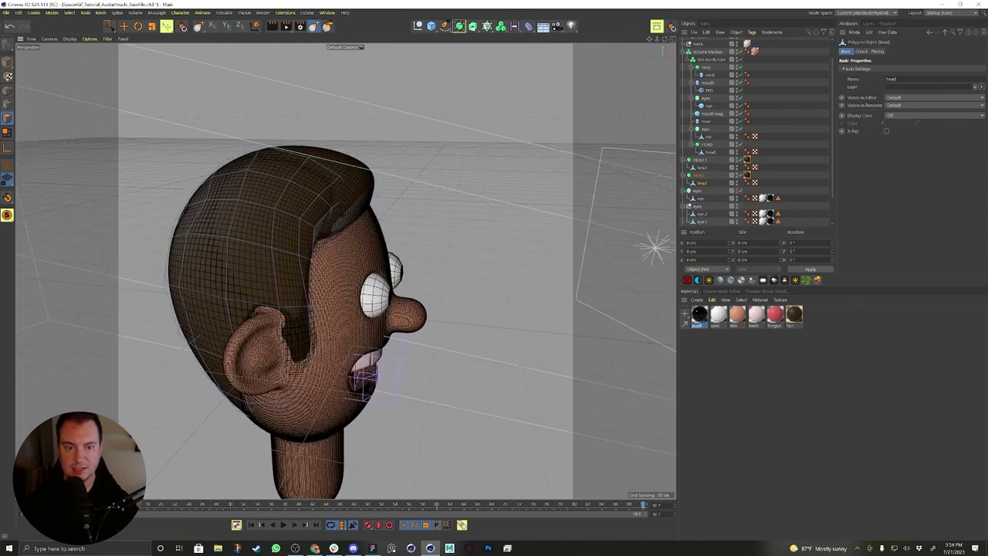
alt+drag(355, 205, 257, 202)
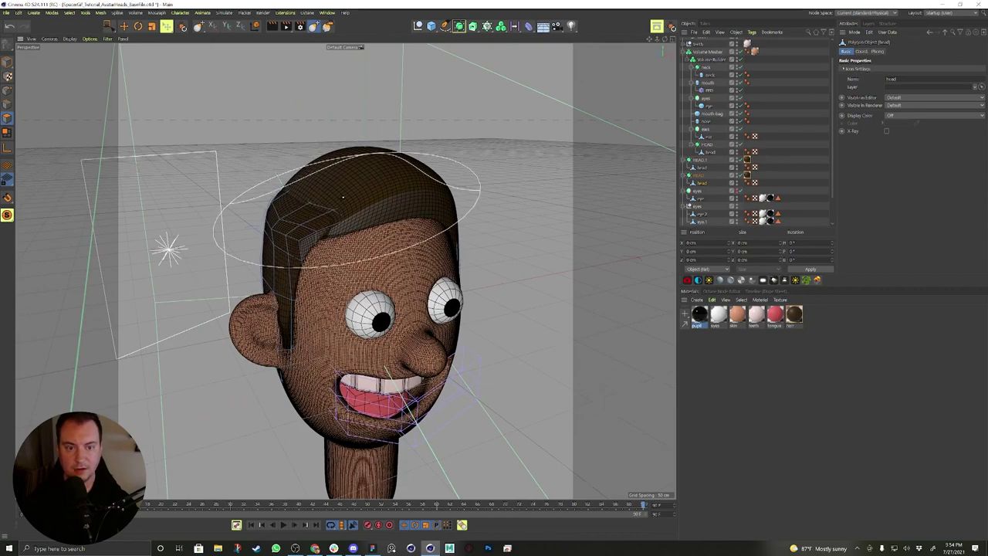
alt+drag(292, 205, 448, 222)
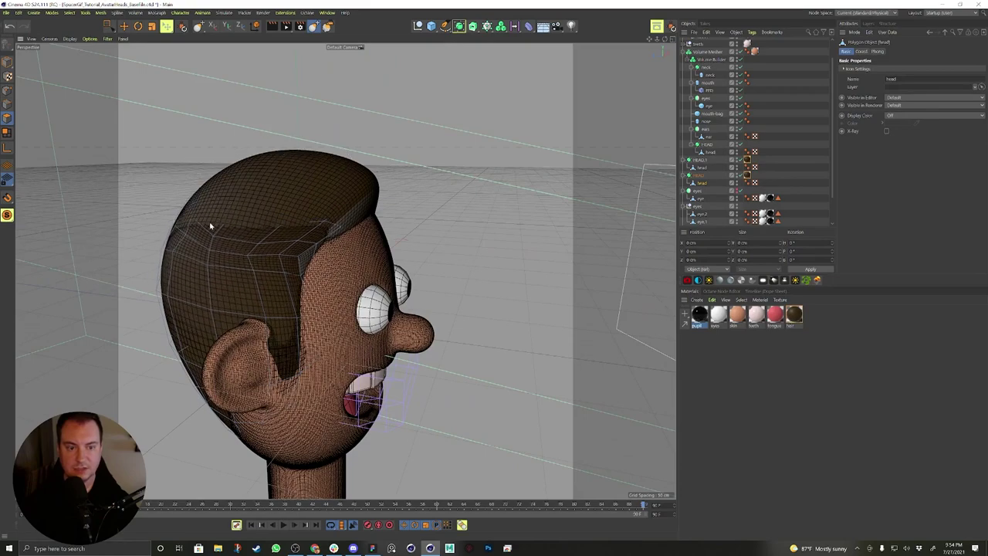
alt+drag(212, 223, 210, 198)
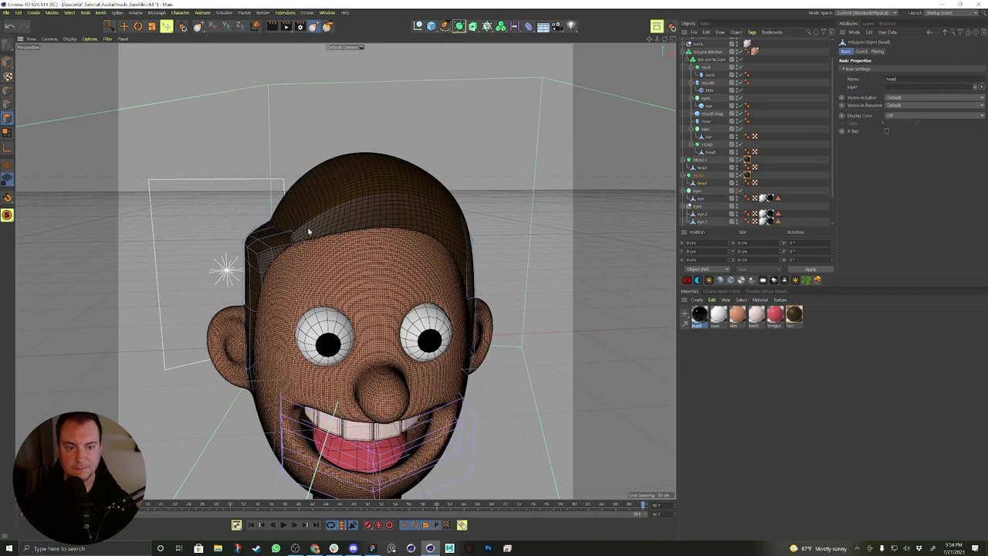
Shape the side section's front edge and sideburn near the ear with the Grab brush so it stands clear of the skin.
alt+drag(308, 231, 289, 265)
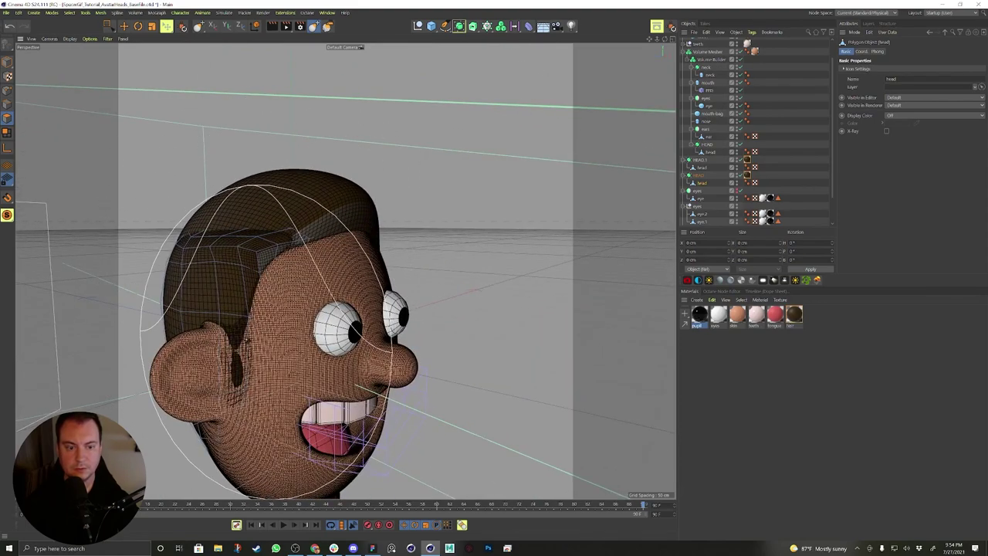
alt+drag(238, 346, 272, 333)
scroll(335, 359, down, 3)
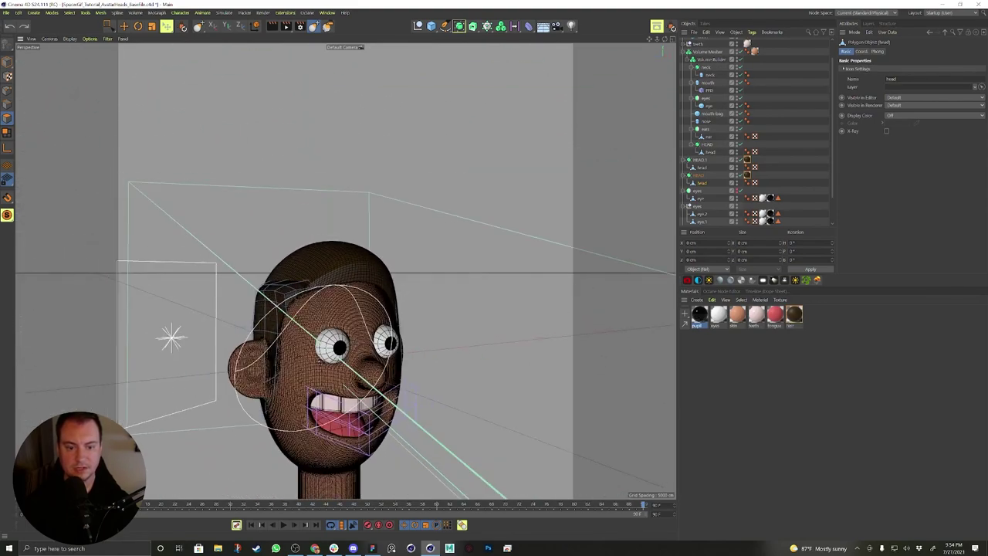
alt+drag(335, 359, 346, 352)
alt+middle_drag(345, 352, 345, 271)
alt+drag(346, 271, 339, 315)
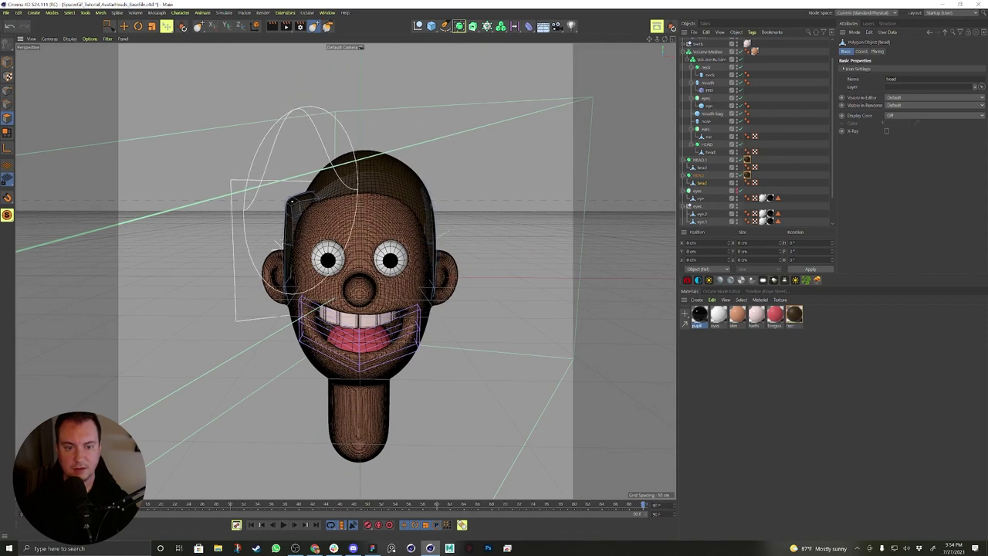
Soften the side section's front corner with the Smooth brush and select the duplicated hair's head mesh.
click(327, 28)
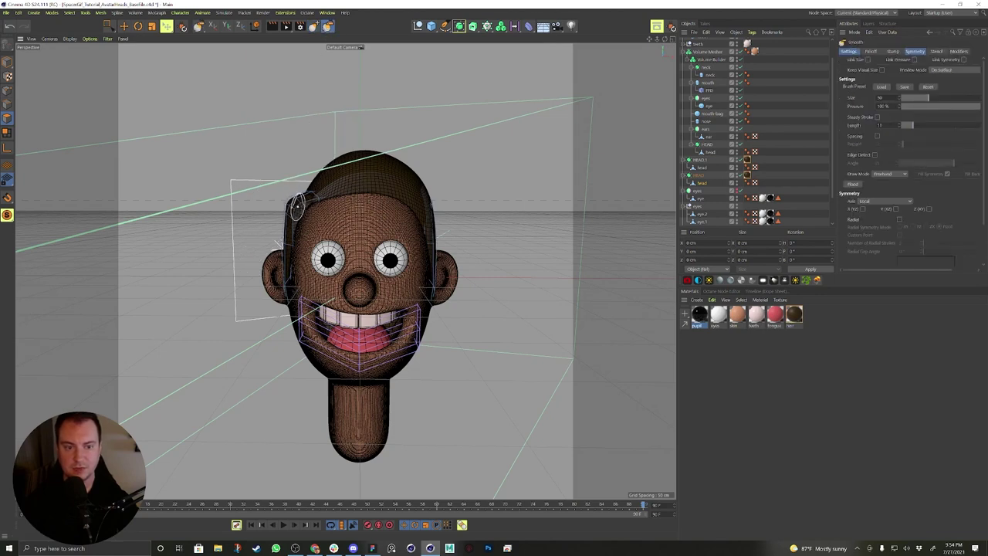
alt+drag(292, 199, 314, 212)
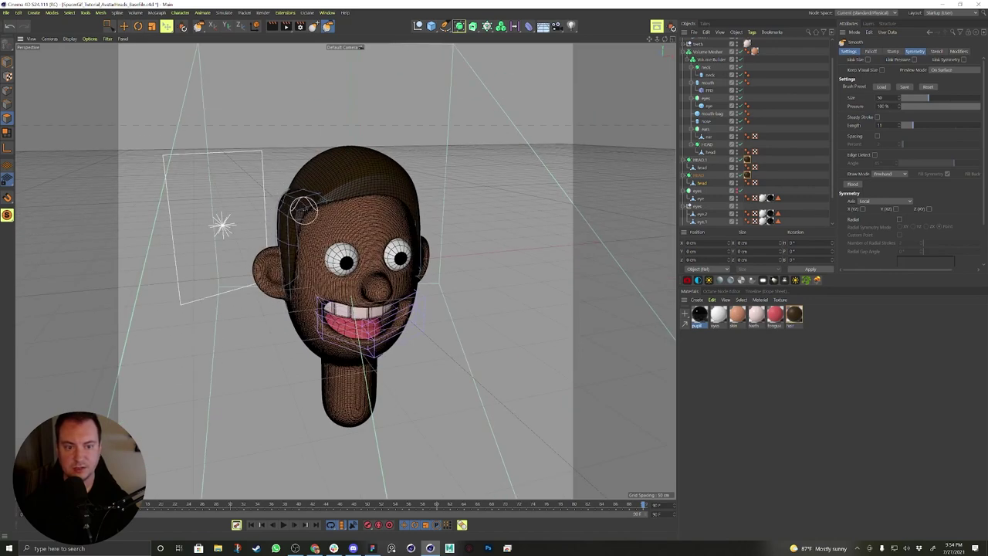
click(702, 168)
alt+drag(373, 191, 372, 190)
scroll(719, 198, down, 2)
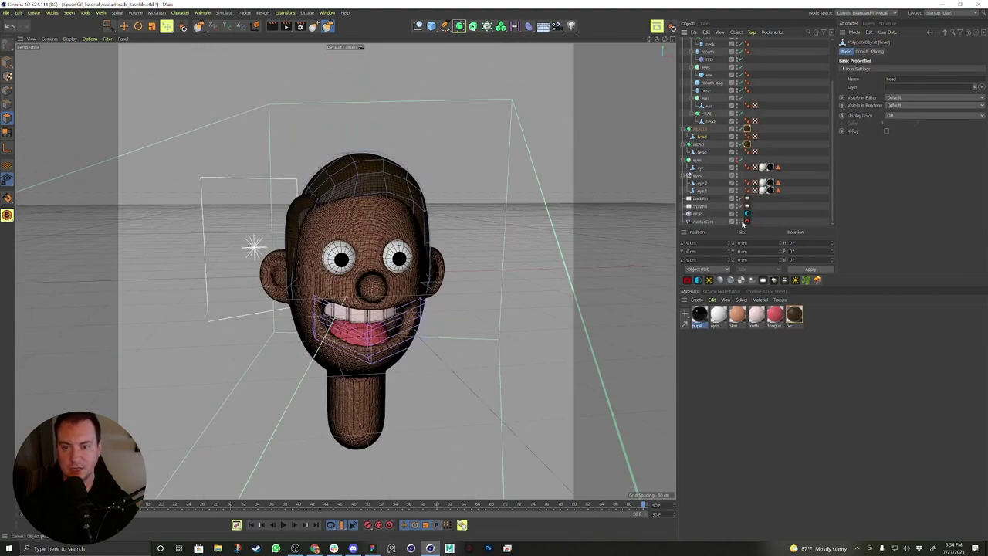
Look through AvatarCam and open a widened Octane Live Viewer window.
click(745, 221)
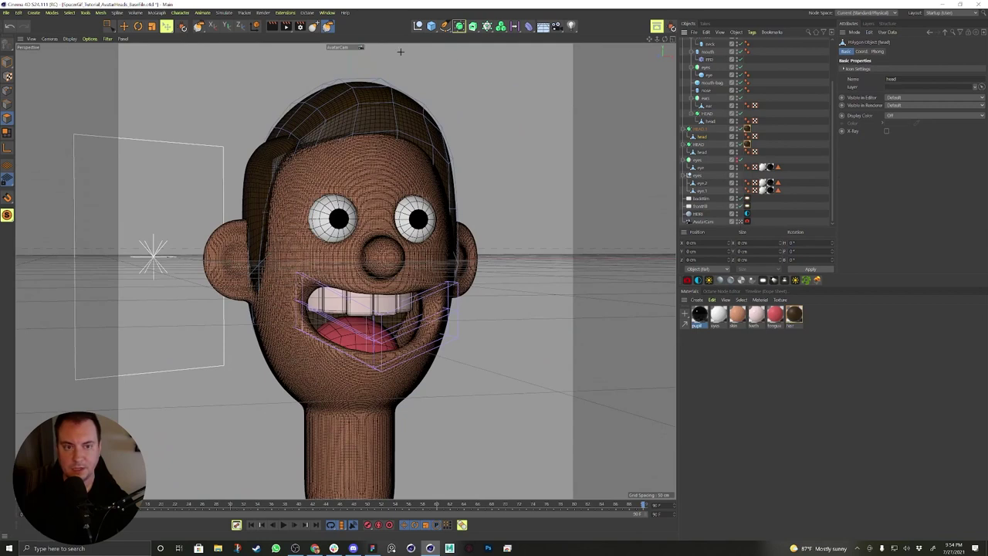
click(307, 13)
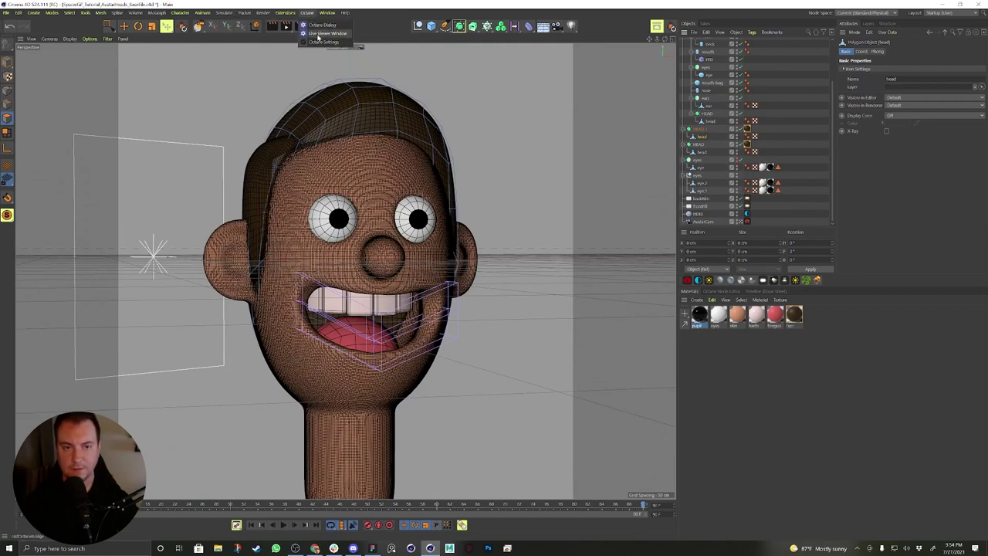
click(317, 35)
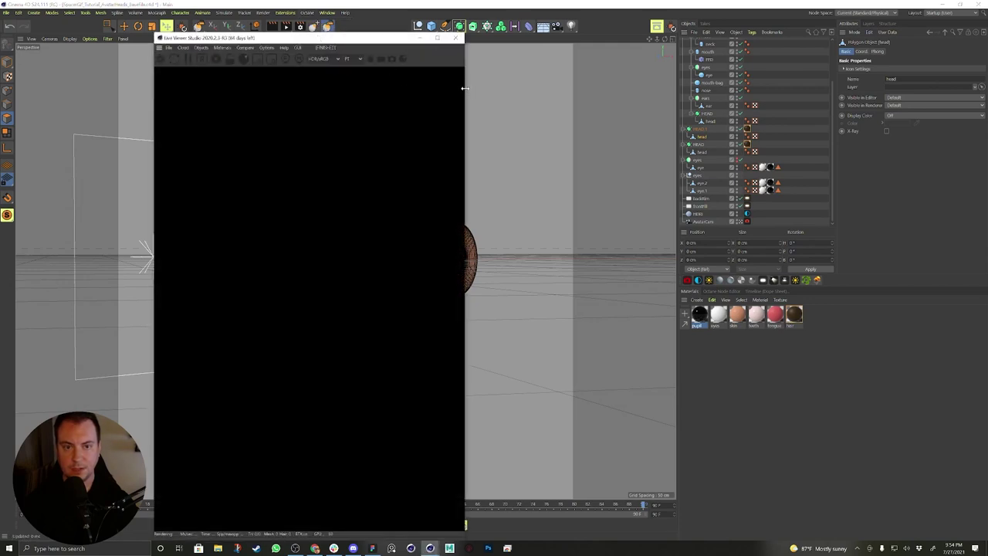
drag(464, 88, 587, 84)
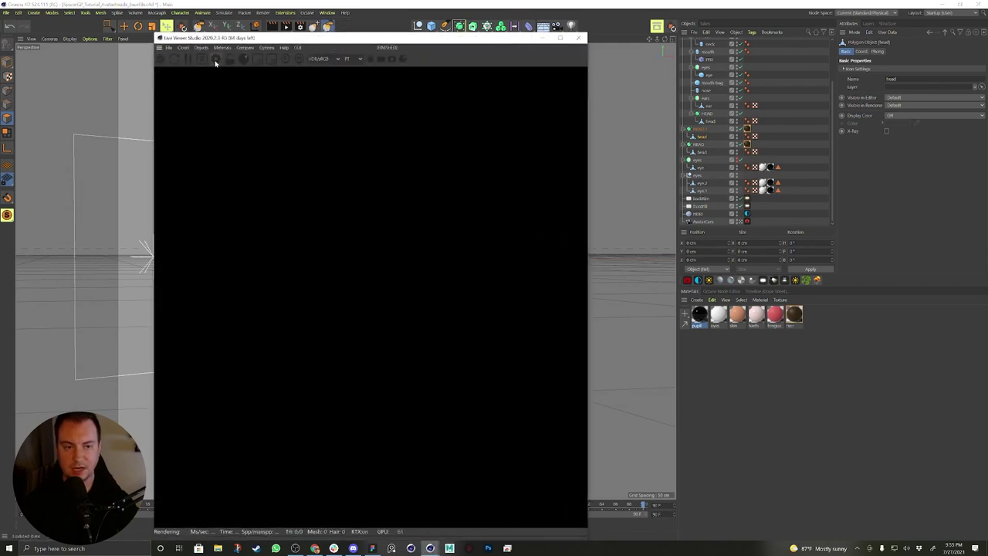
Review the Octane path-tracing kernel and camera imager settings, and start the live render of the avatar.
click(216, 61)
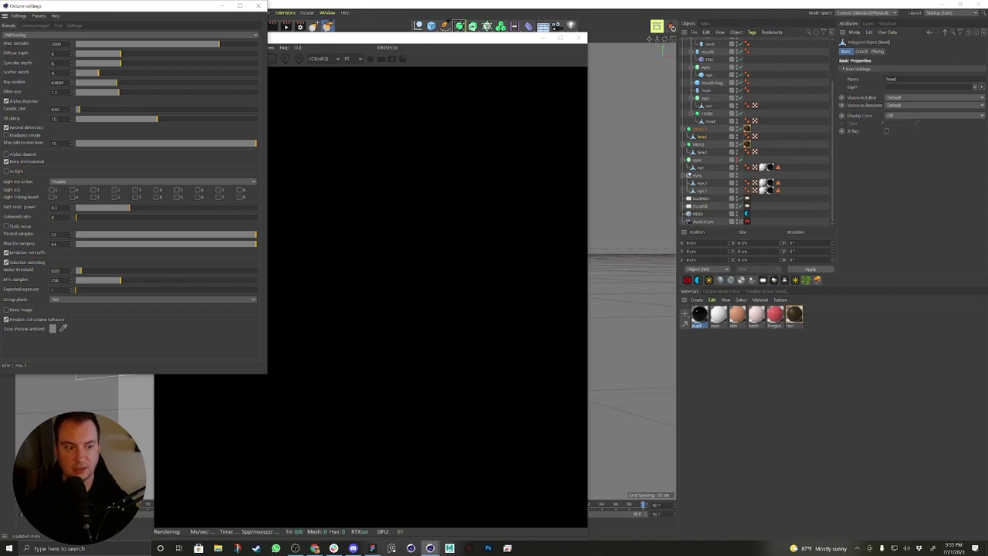
click(36, 25)
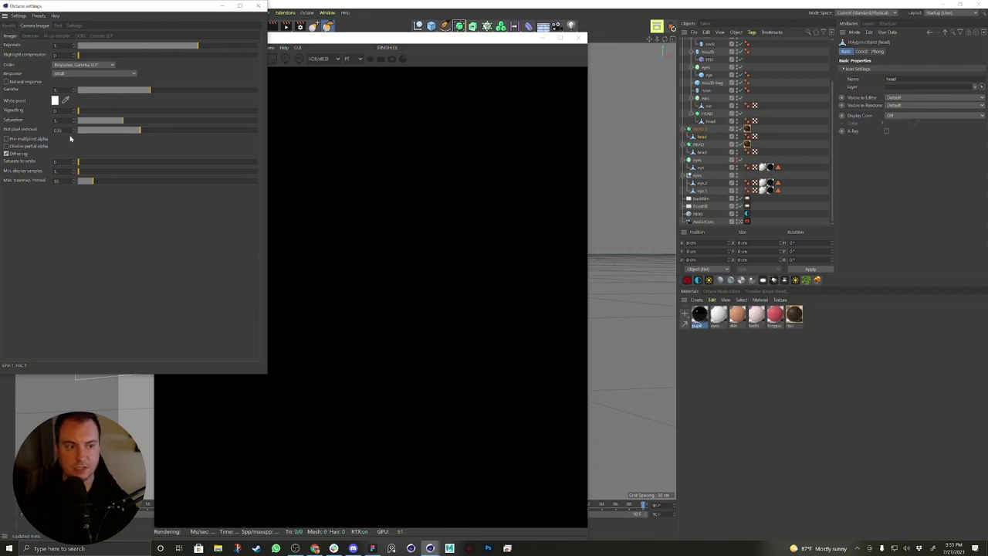
click(13, 27)
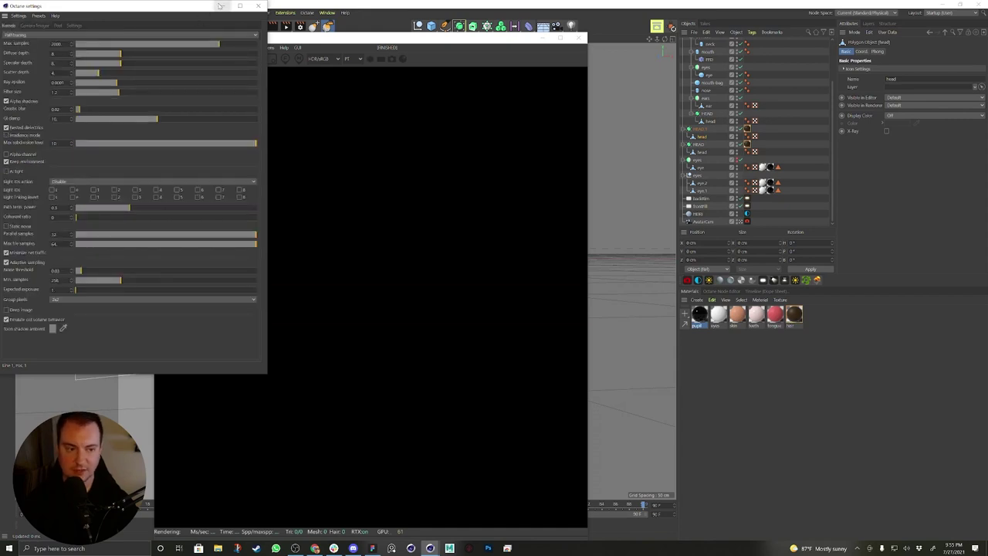
click(259, 7)
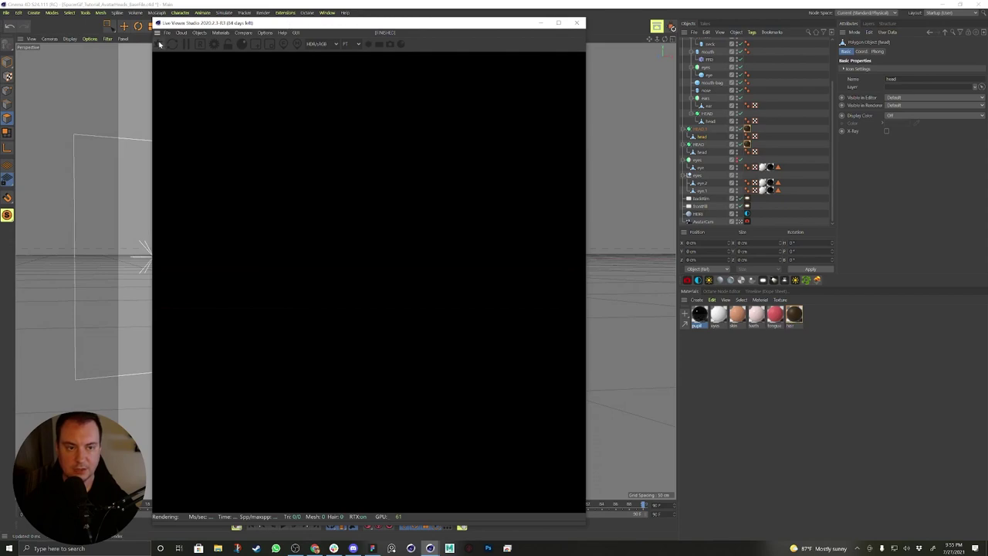
click(160, 44)
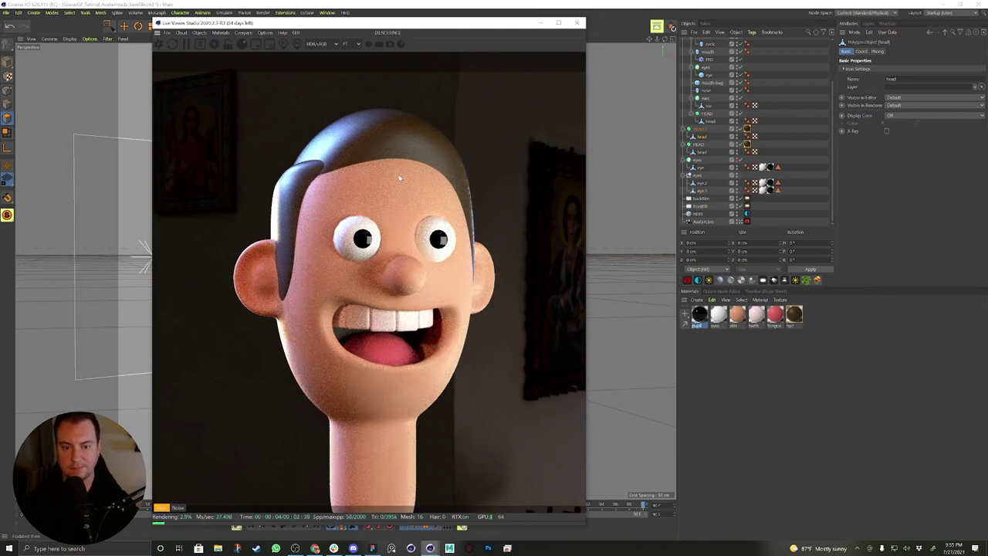
Wrap the null holding the two separate eyes in a Subdivision Surface, with the render window moved aside.
click(698, 162)
click(698, 178)
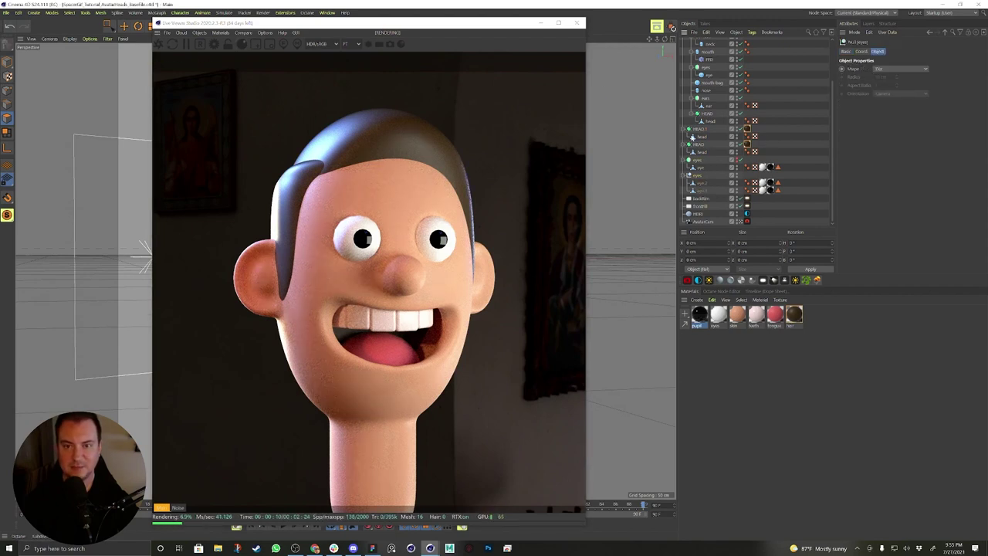
drag(507, 32, 440, 52)
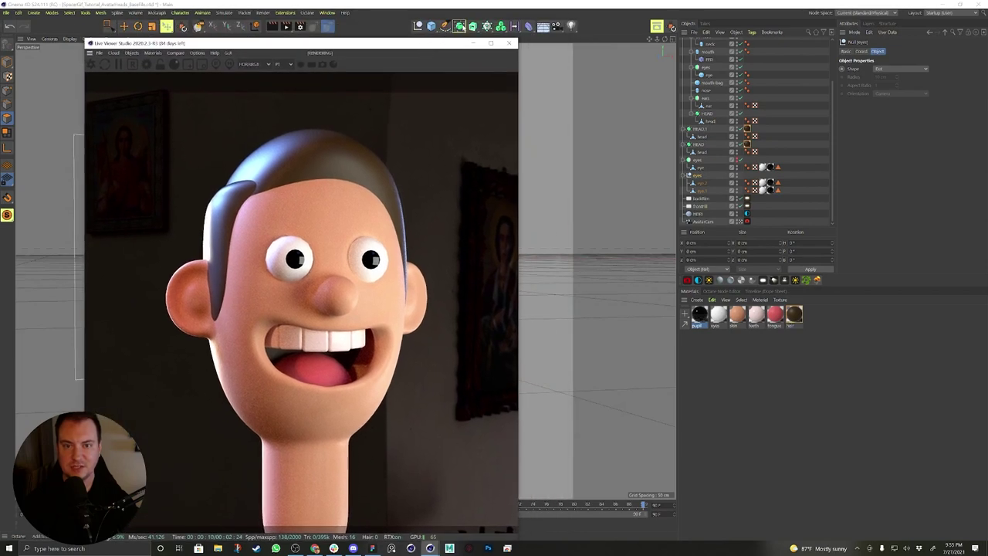
alt+click(459, 26)
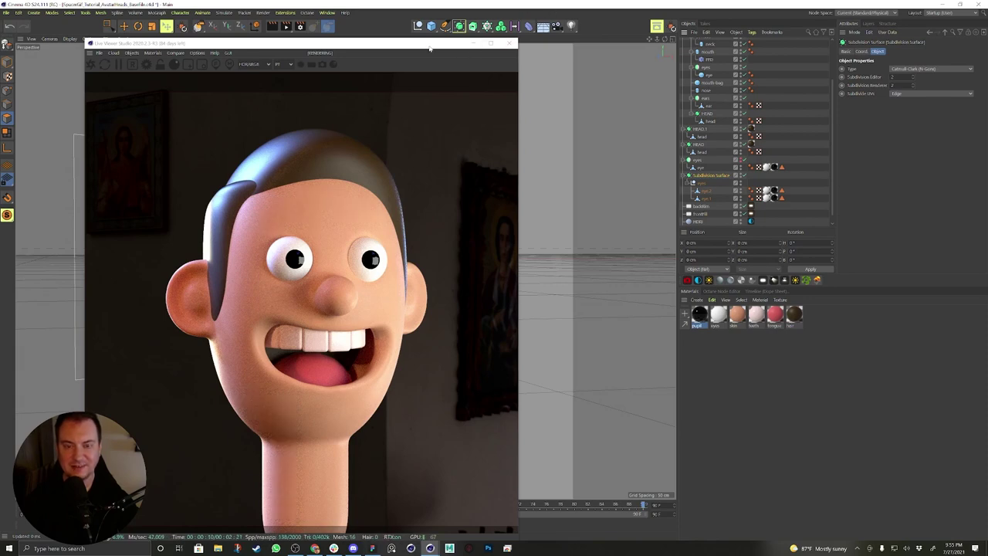
Dock the Octane Live Viewer beside the viewport and resend the scene to refresh the render.
drag(430, 46, 721, 36)
drag(380, 45, 33, 80)
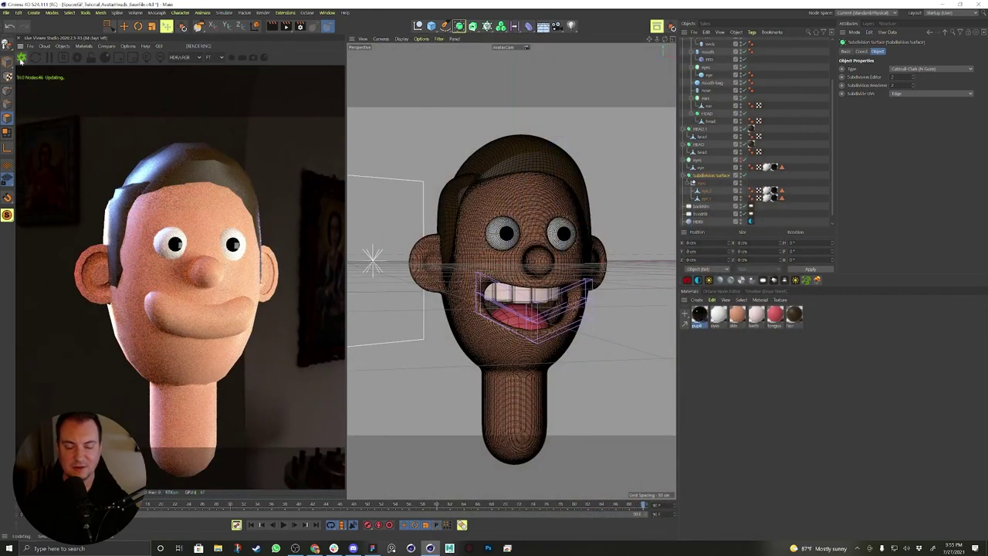
click(21, 59)
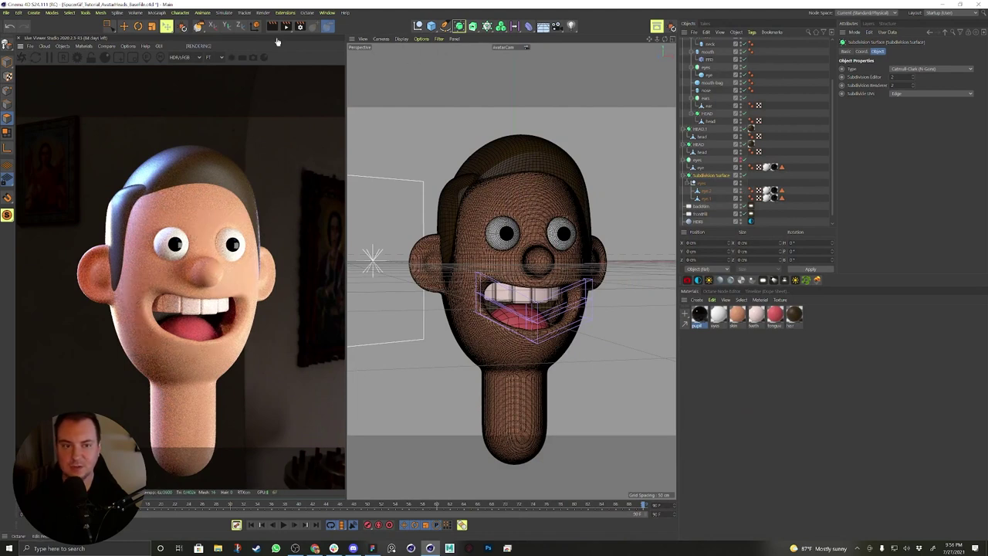
Leave AvatarCam for the default camera, select the side hair section's head mesh and activate the Grab brush.
scroll(711, 158, down, 1)
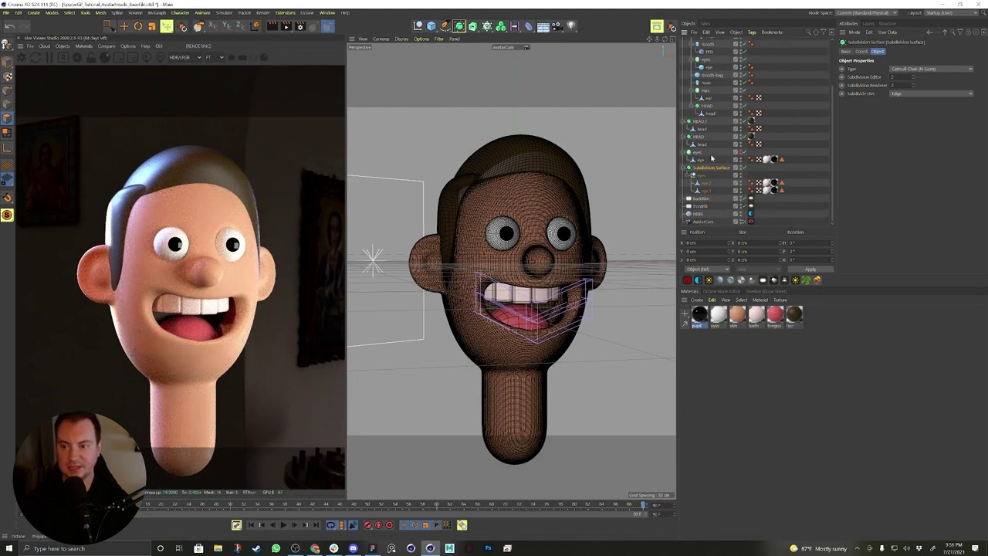
click(744, 222)
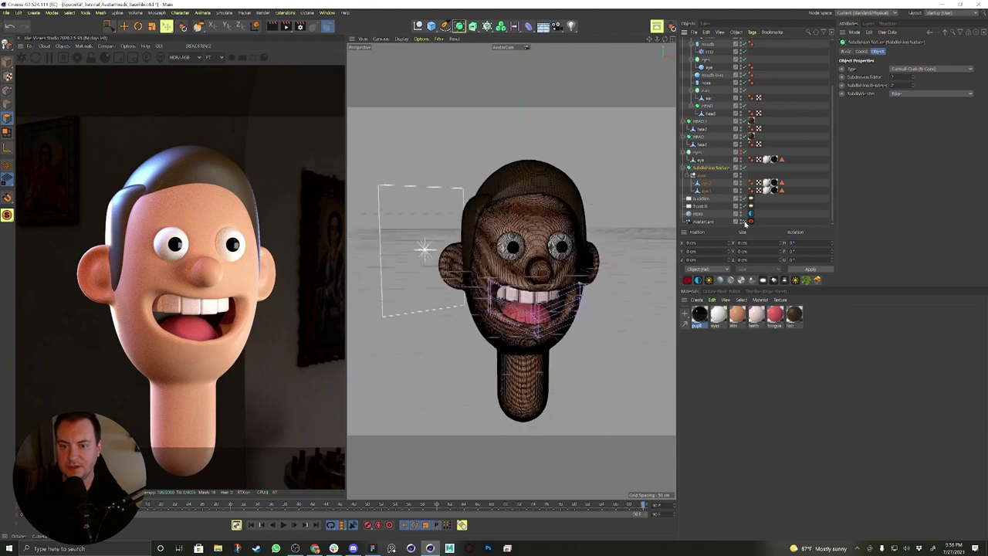
alt+drag(524, 273, 552, 285)
scroll(535, 281, up, 2)
scroll(535, 282, up, 1)
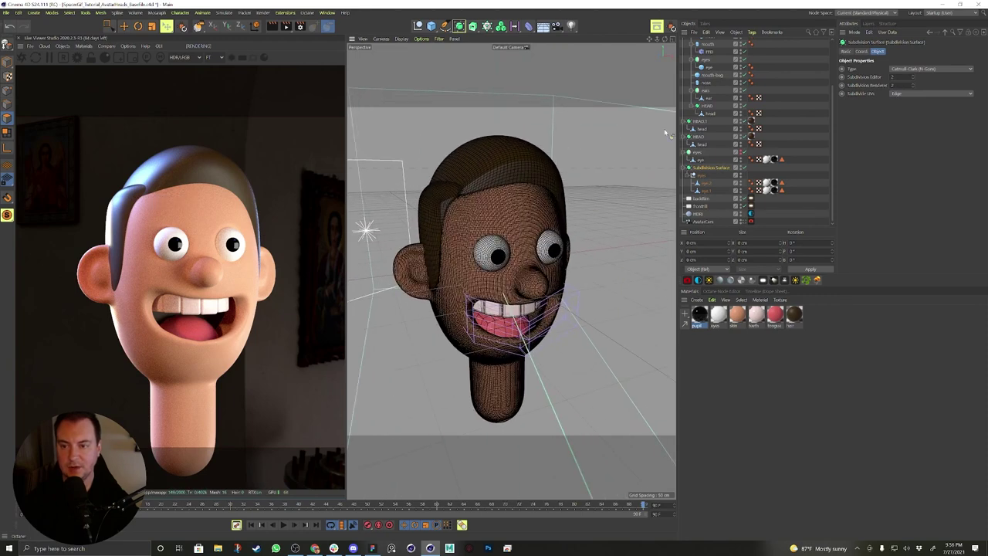
click(699, 145)
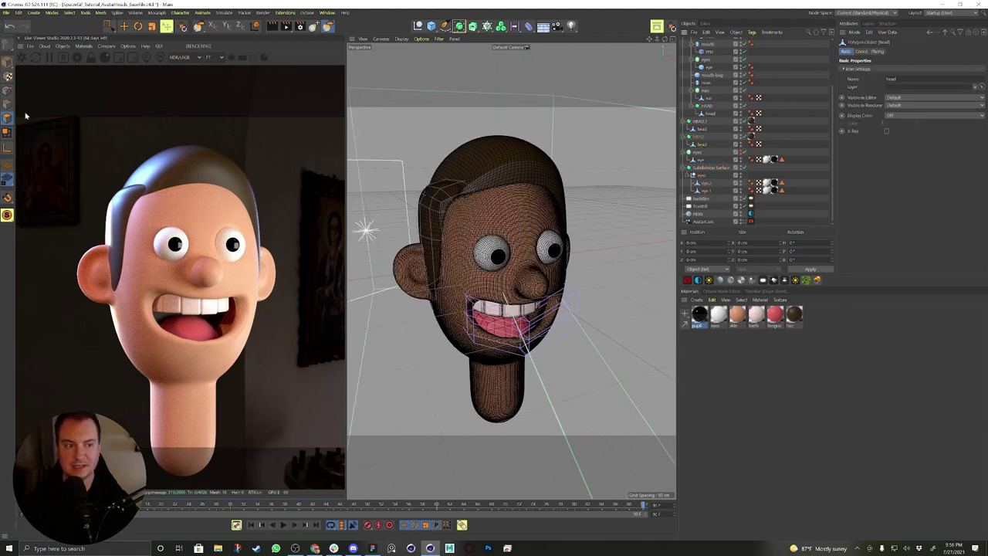
click(314, 28)
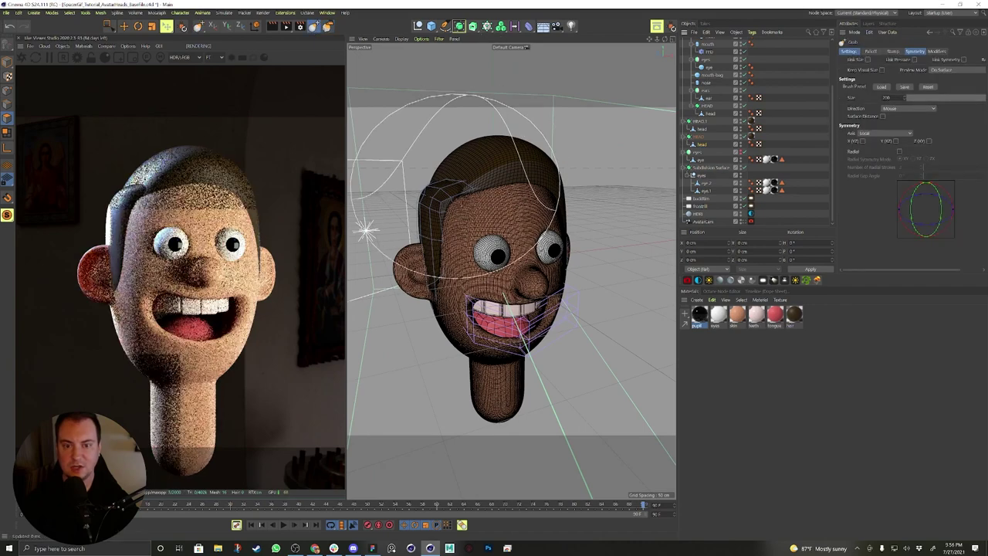
alt+drag(445, 201, 412, 203)
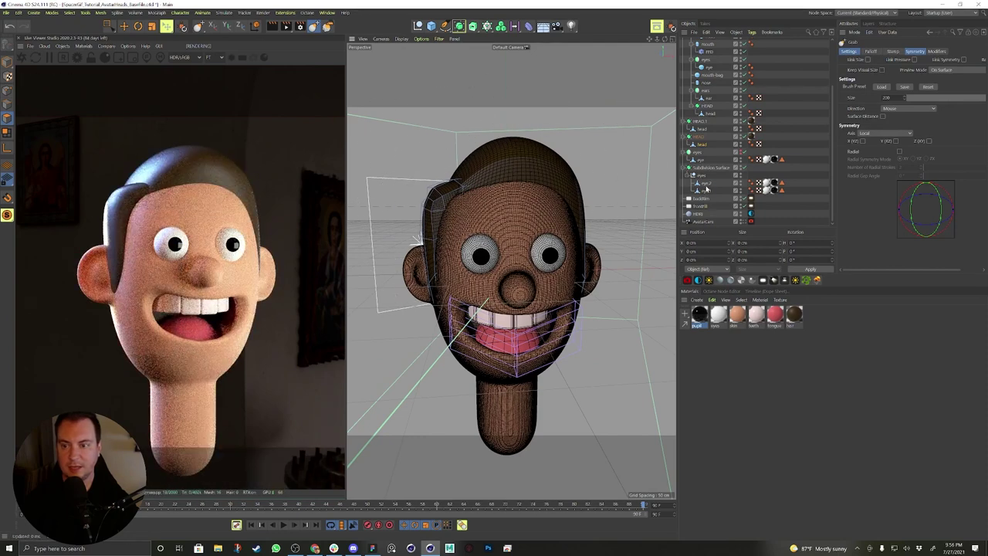
Select the top hair section's head mesh and pull its side and front edge into shape with the Grab brush.
click(590, 170)
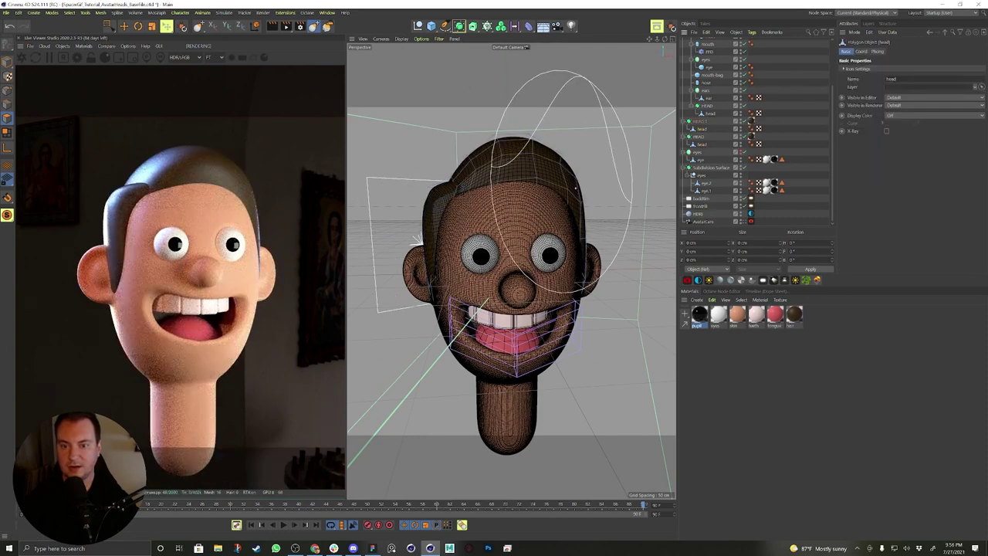
mouse_move(571, 181)
mouse_down()
mouse_move(583, 193)
mouse_move(579, 174)
mouse_up()
mouse_move(472, 159)
mouse_down()
mouse_move(456, 152)
mouse_move(546, 174)
mouse_move(503, 182)
mouse_move(500, 230)
mouse_up()
alt+middle_drag(500, 231, 475, 184)
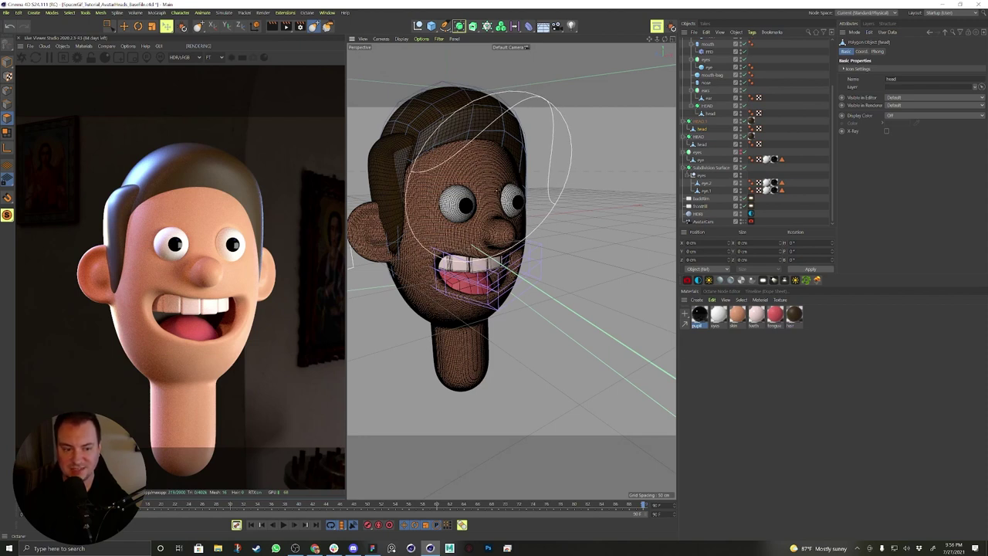
Scale the mouth capsule down to about 77.3 cm in height and switch to the Move tool.
scroll(708, 98, up, 2)
click(702, 98)
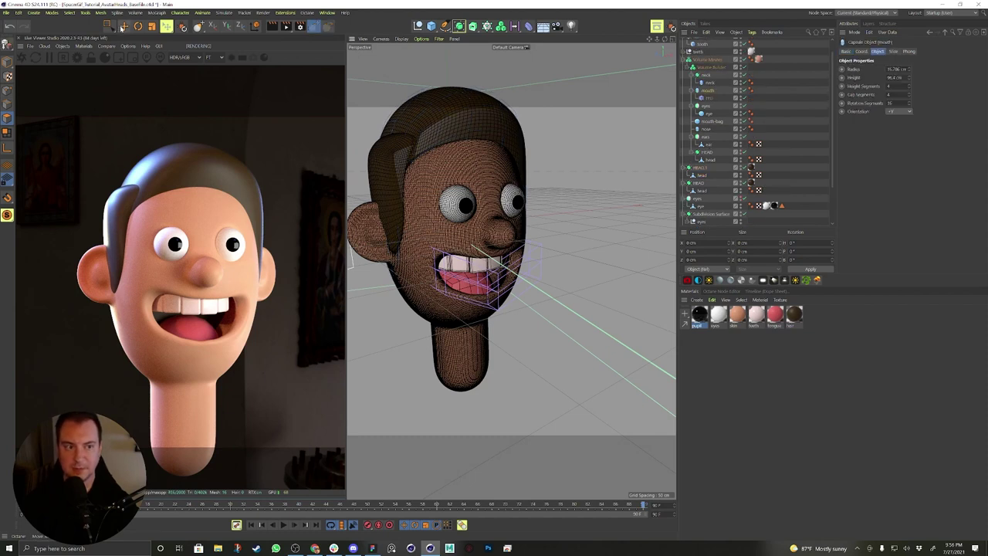
click(124, 27)
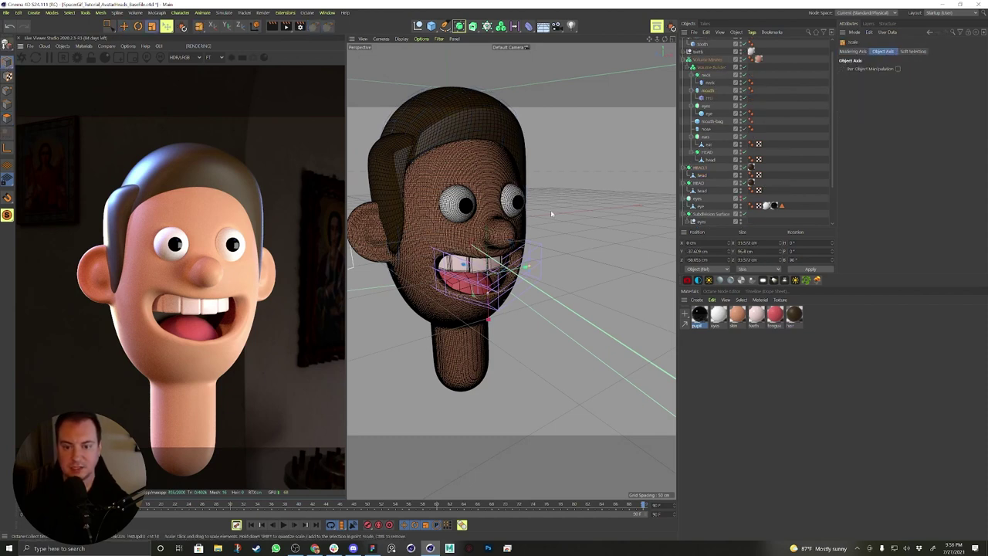
drag(551, 212, 534, 269)
key(e)
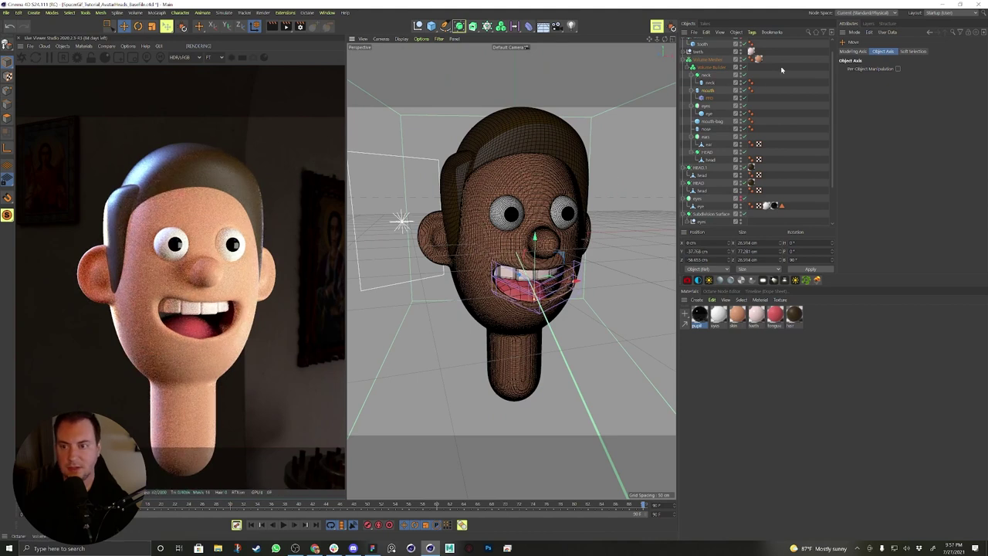
Wrap the mouth capsule in a Subdivision Surface, place it below SDF Smooth in the Volume Builder and set it to Subtract.
click(705, 91)
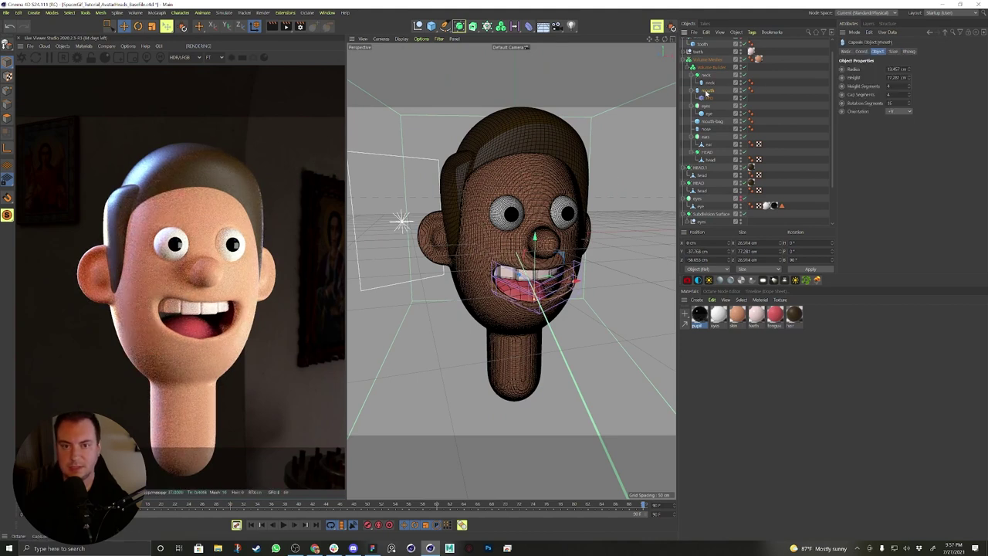
alt+click(459, 27)
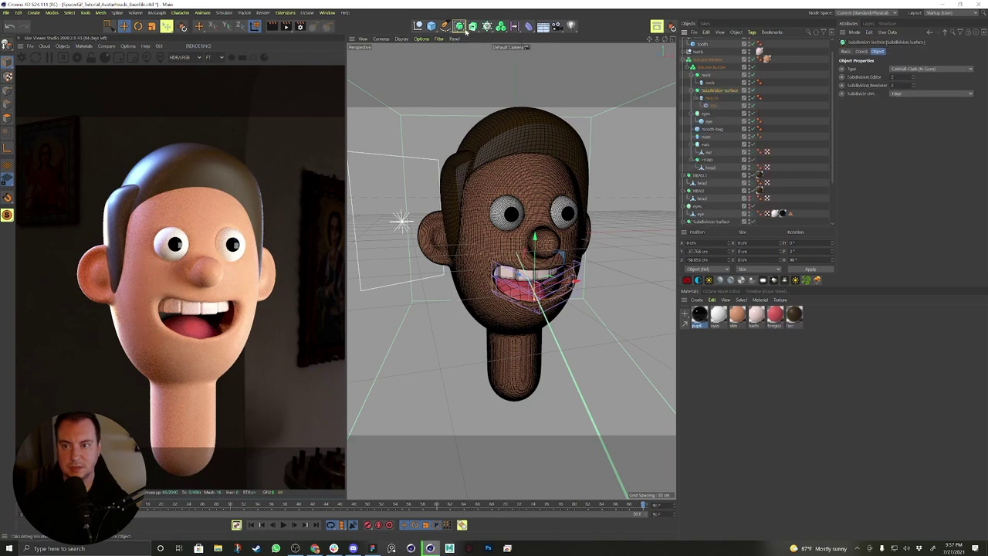
click(710, 67)
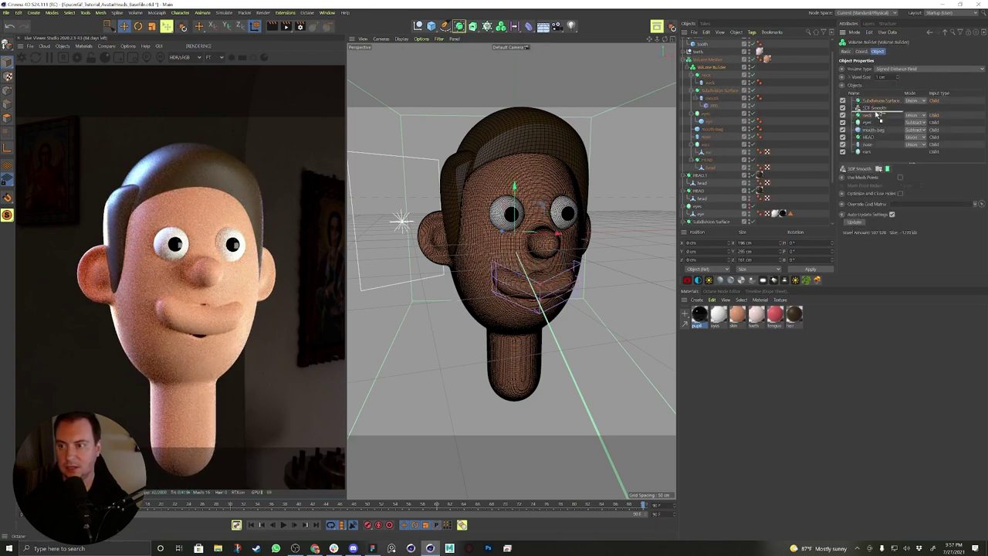
drag(878, 114, 919, 109)
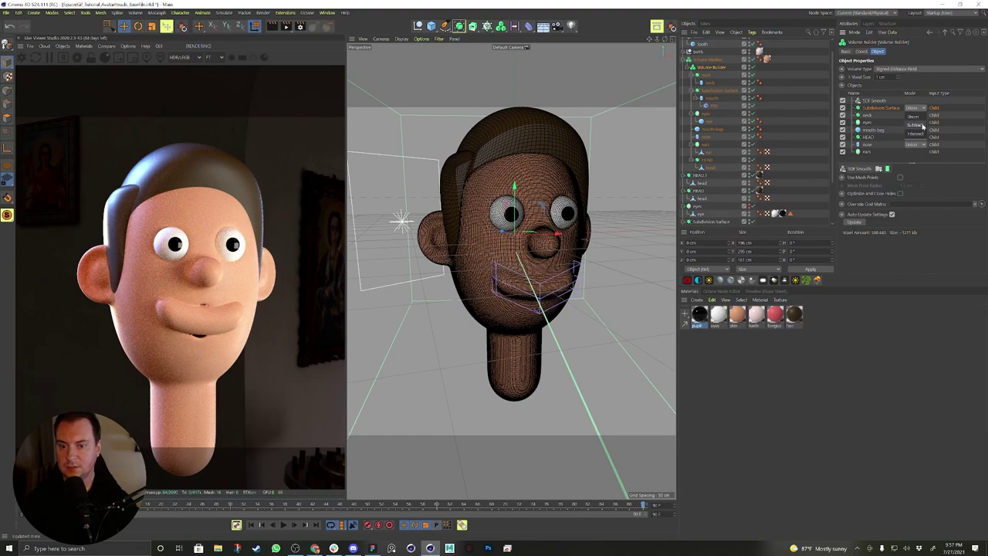
click(918, 125)
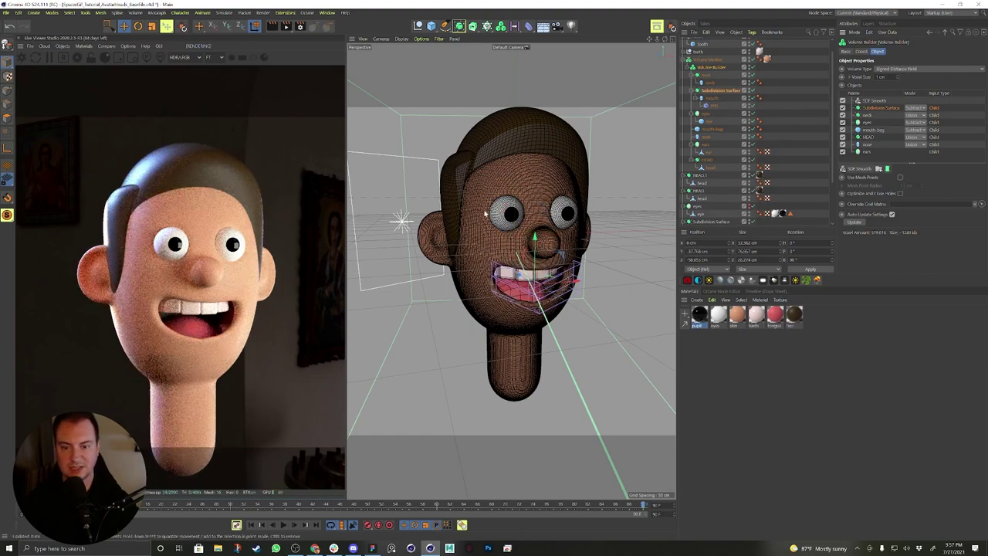
Select the mouth's FFD deformer in point mode and nudge its lower middle control point slightly downward.
scroll(545, 314, up, 10)
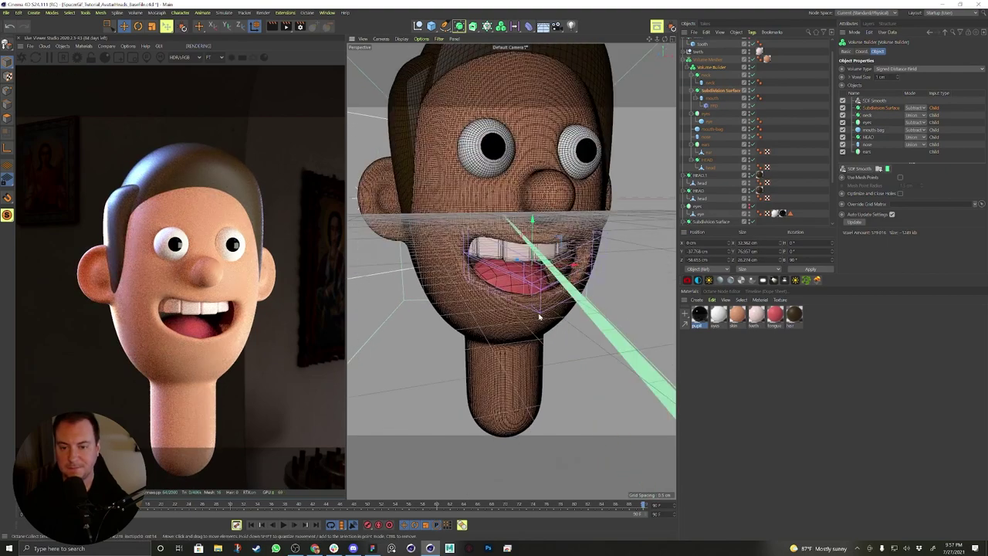
alt+drag(526, 278, 455, 277)
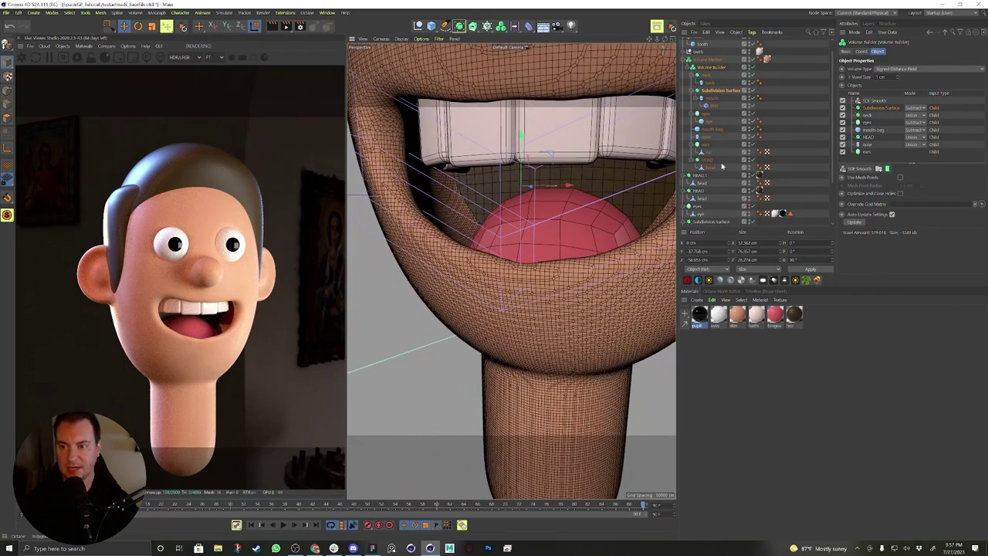
click(709, 107)
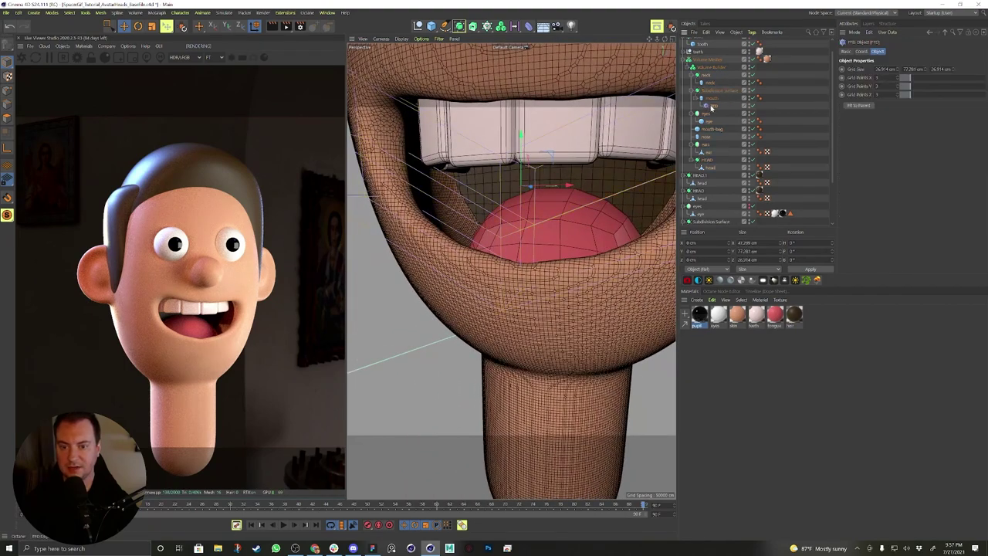
click(7, 91)
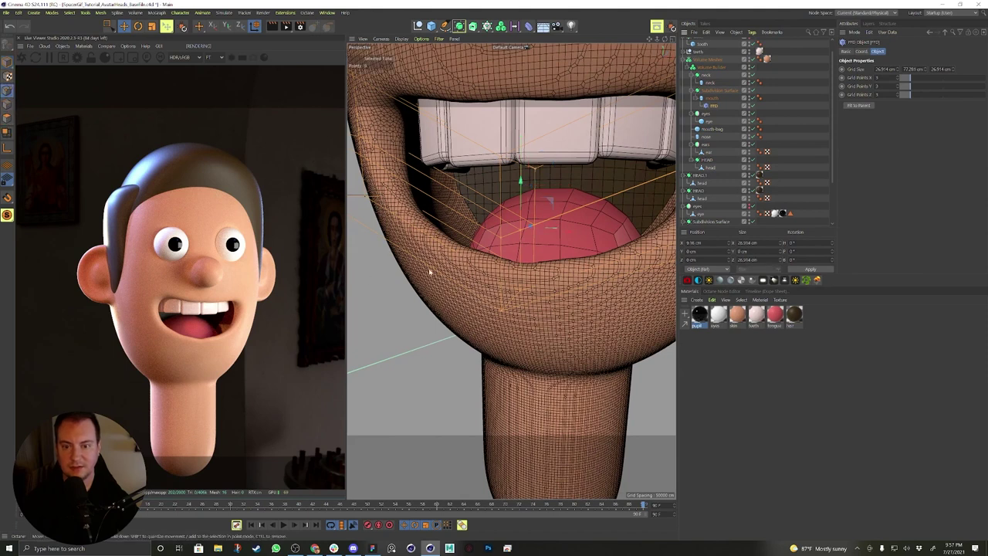
click(532, 285)
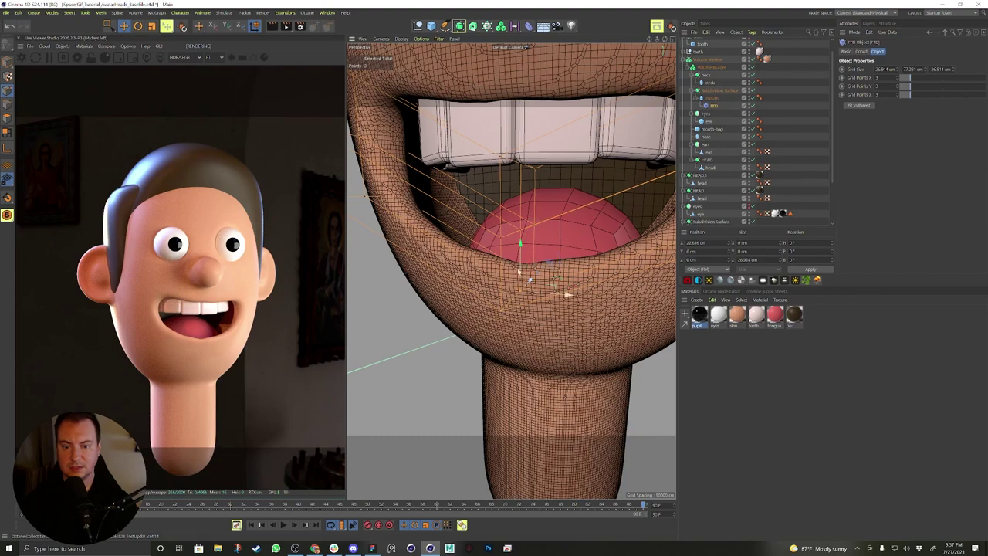
mouse_move(522, 263)
mouse_down()
mouse_move(521, 245)
mouse_move(524, 269)
mouse_up()
Set the mouth capsule to 8 height segments and 5 cap segments, and raise its rotation segments.
click(711, 98)
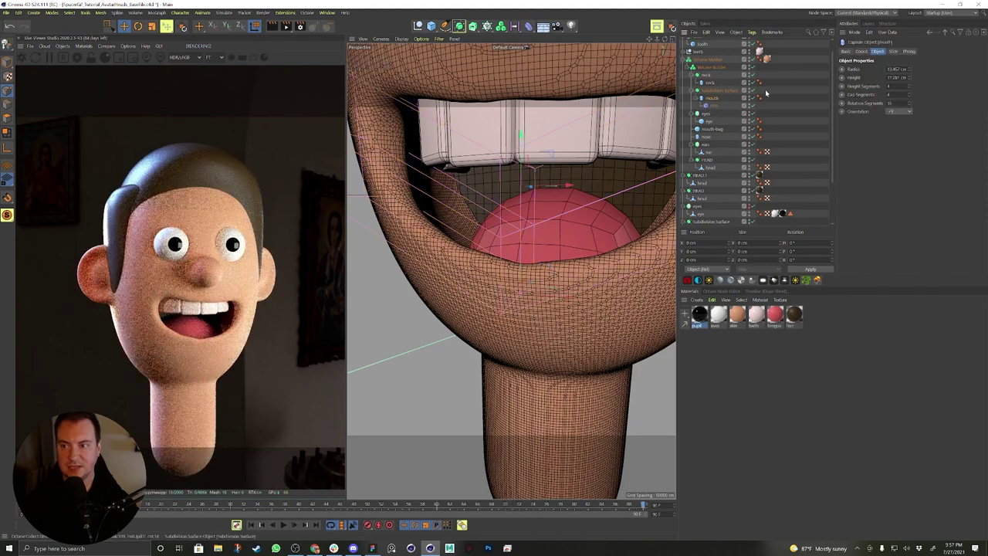
click(909, 87)
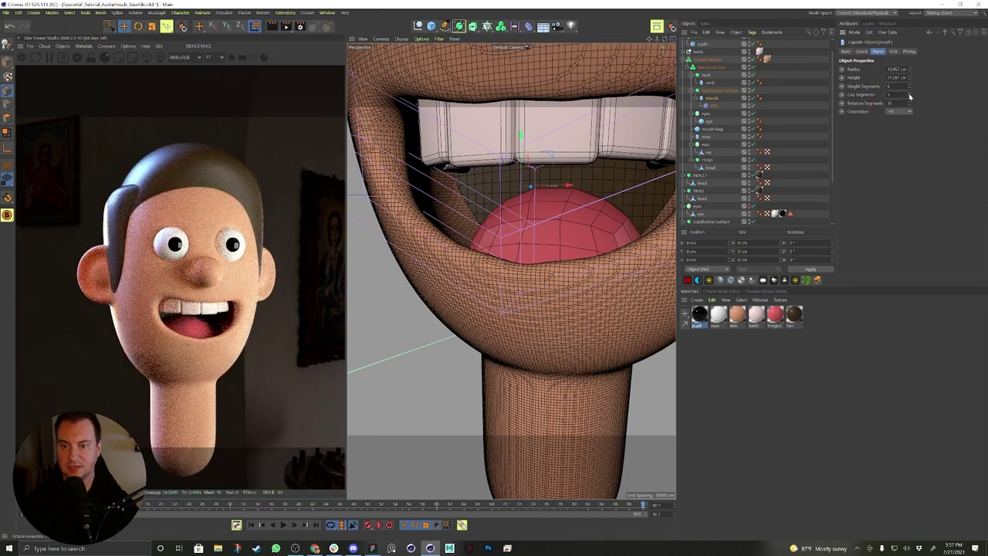
click(909, 93)
click(909, 88)
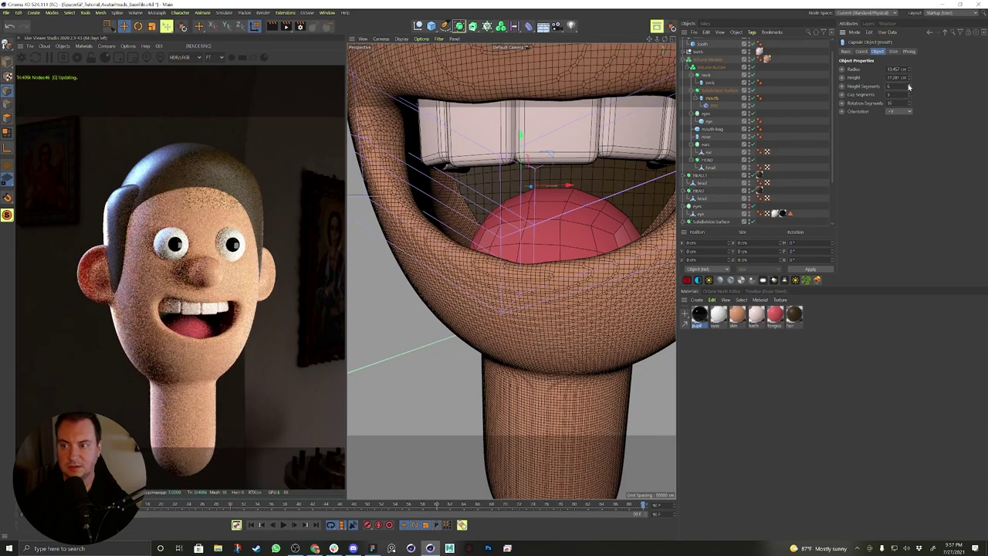
click(908, 87)
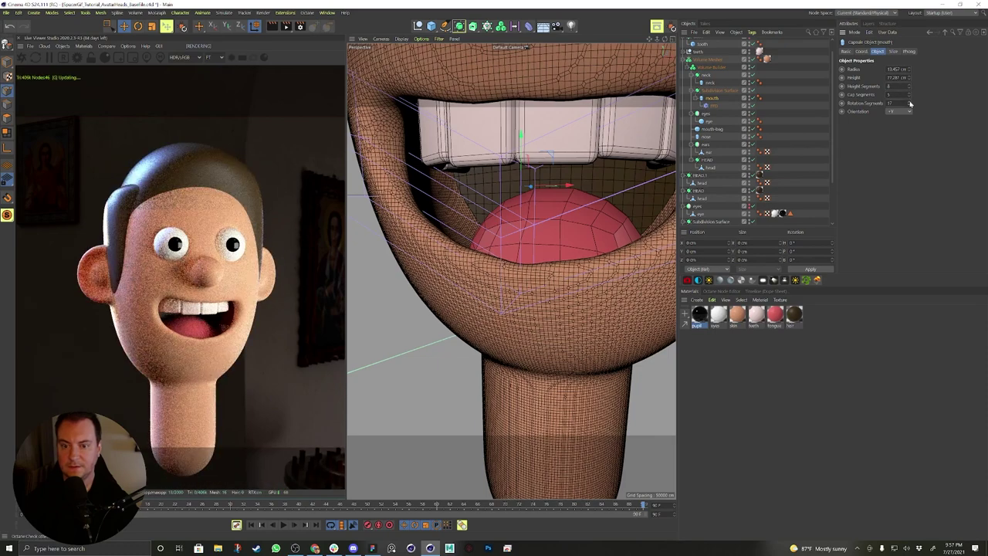
click(910, 104)
Activate the Grab sculpting brush while alternating between the HEAD.1 and HEAD hair meshes, and lock the Live Viewer's resolution.
scroll(490, 246, down, 8)
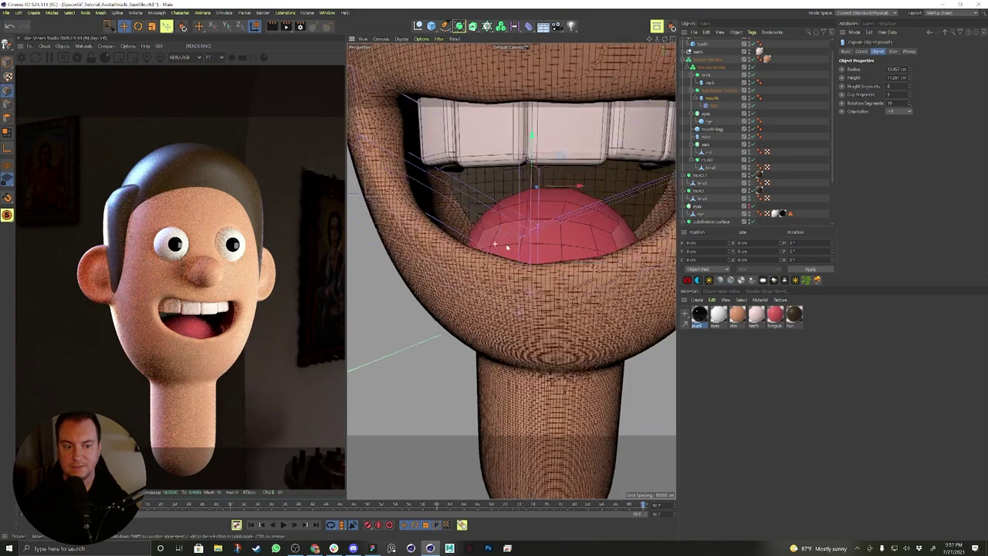
alt+drag(533, 231, 641, 188)
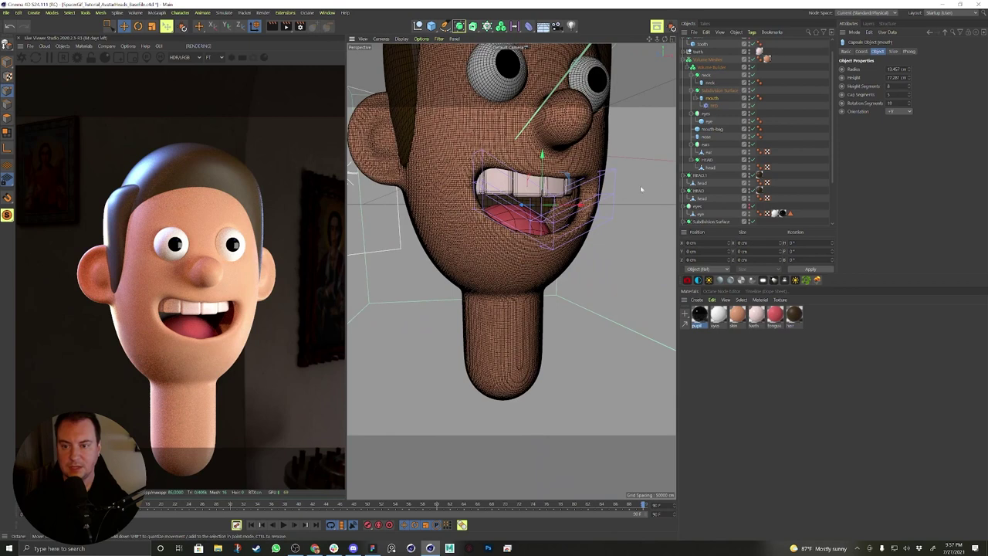
click(701, 184)
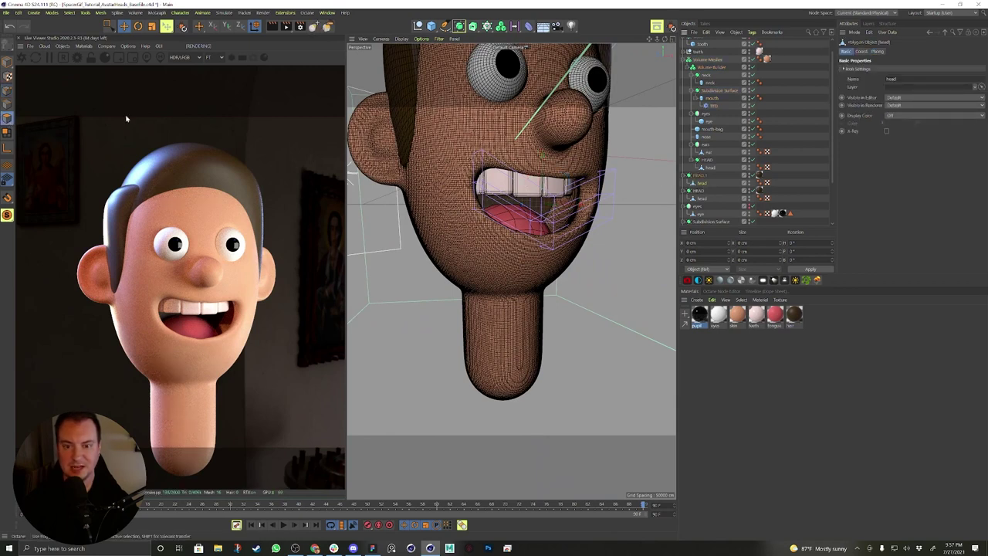
click(312, 27)
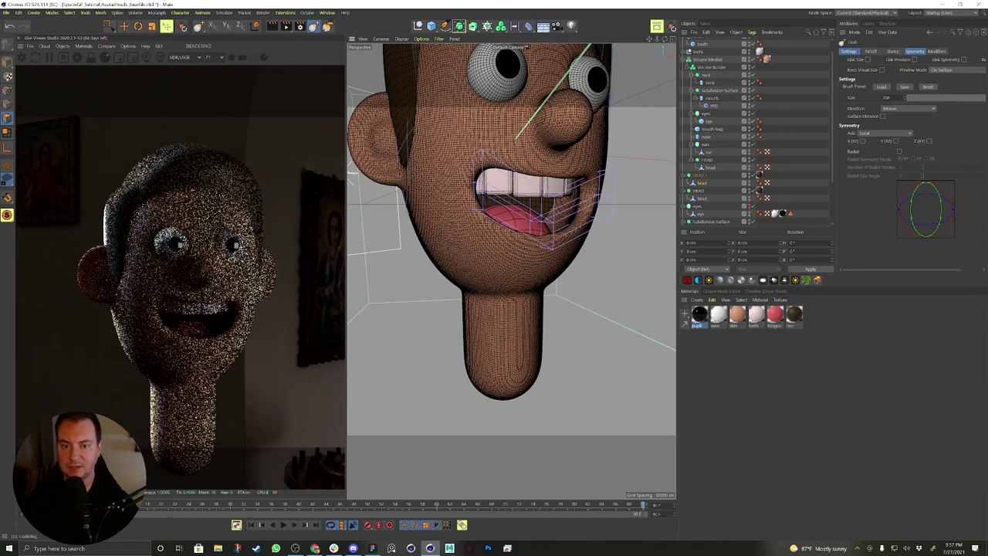
click(699, 198)
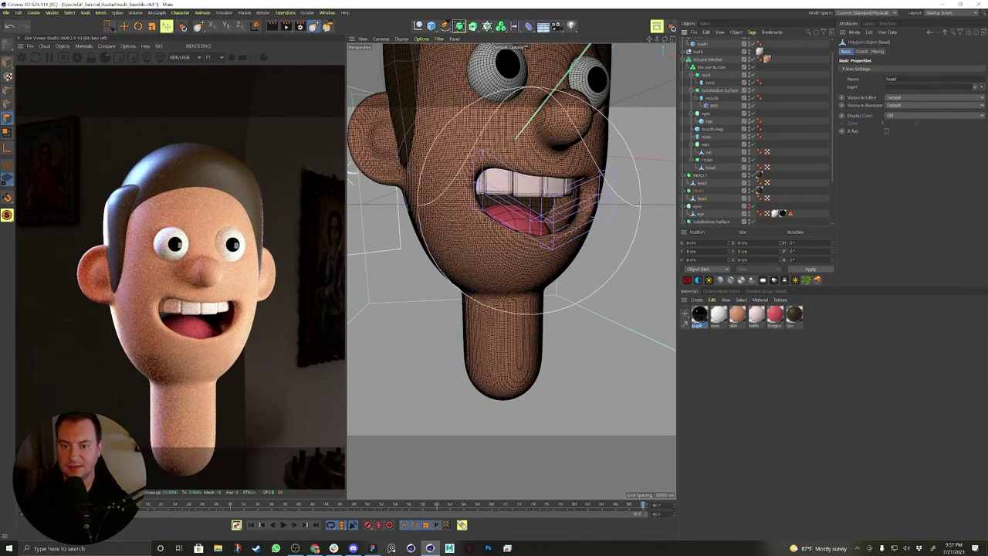
click(699, 193)
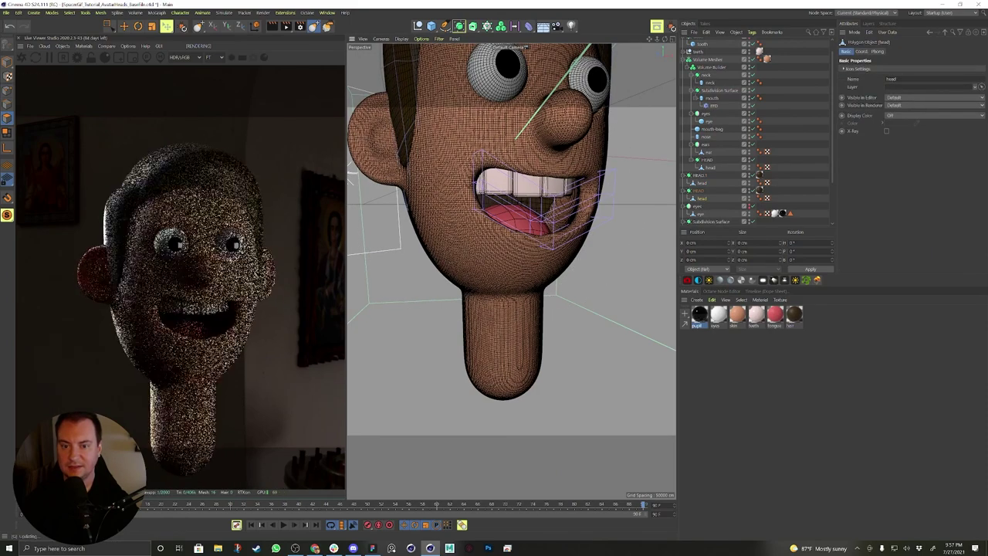
click(701, 183)
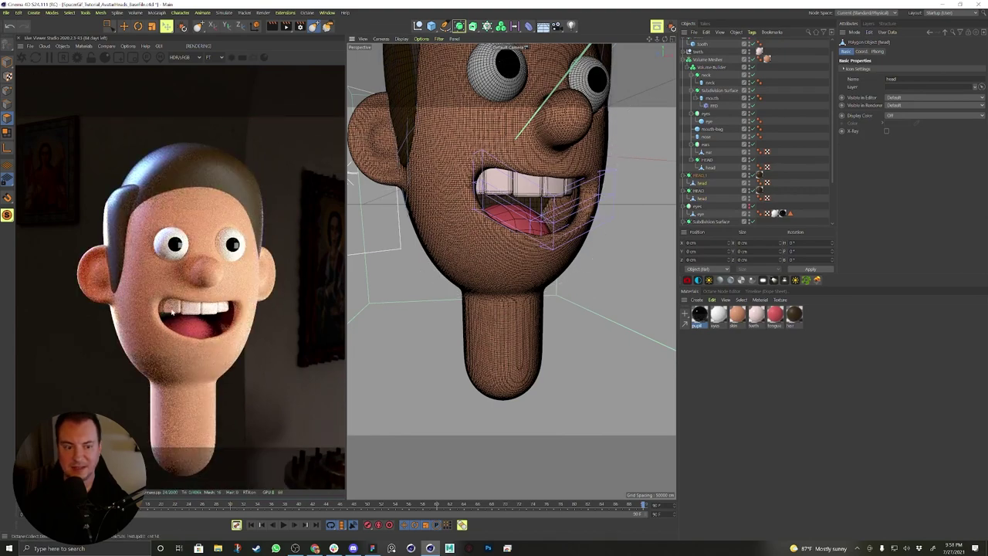
click(702, 198)
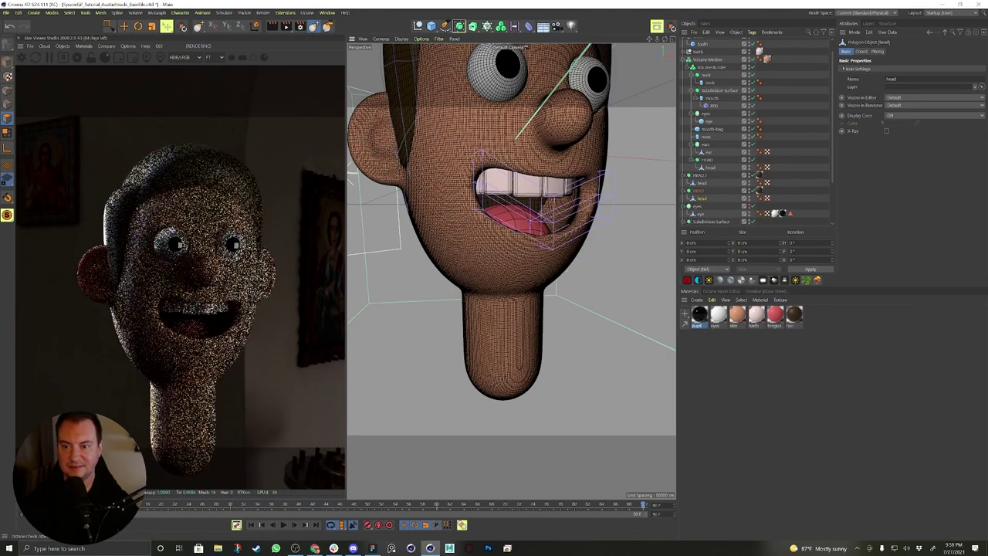
click(702, 183)
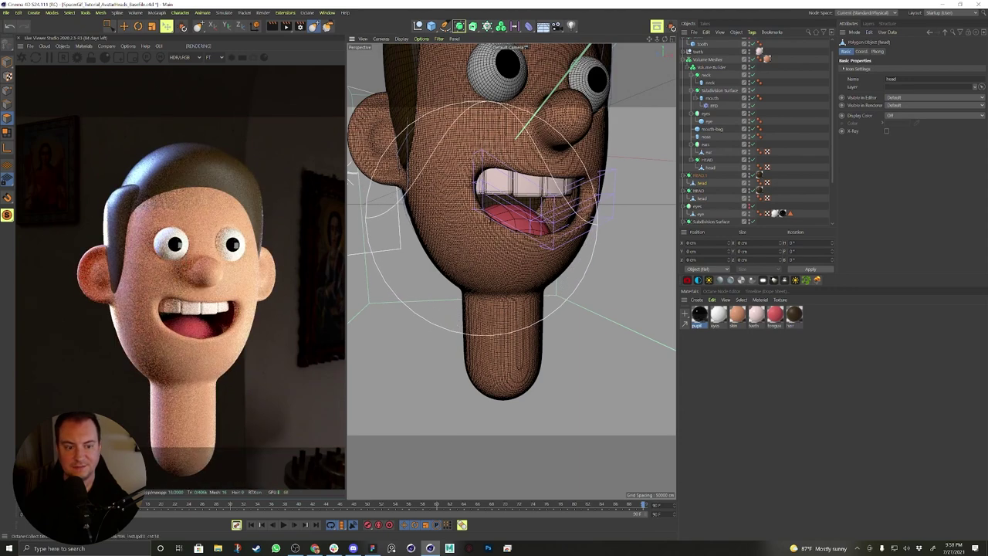
click(90, 57)
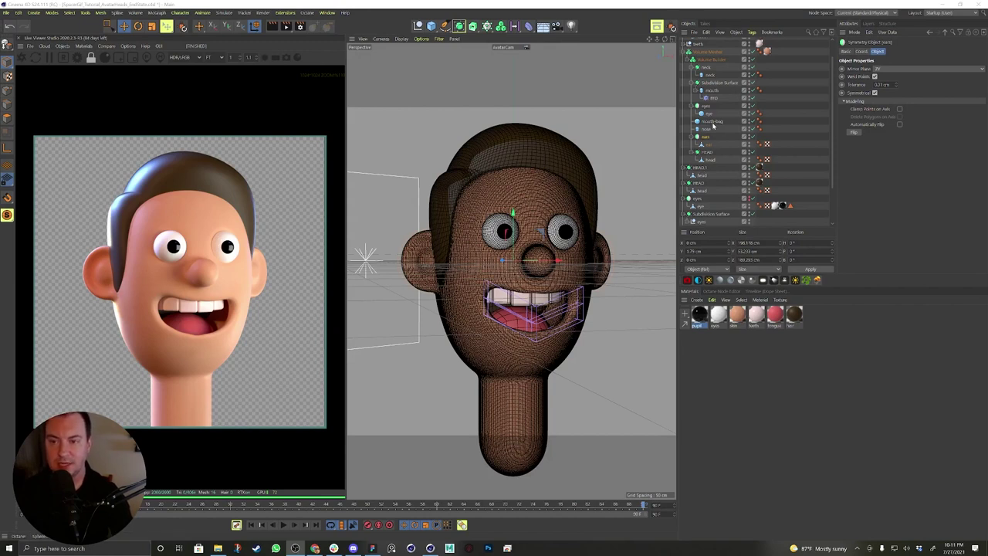
Collapse the Volume Mesher hierarchy and add a Capsule primitive for an eyebrow.
click(705, 53)
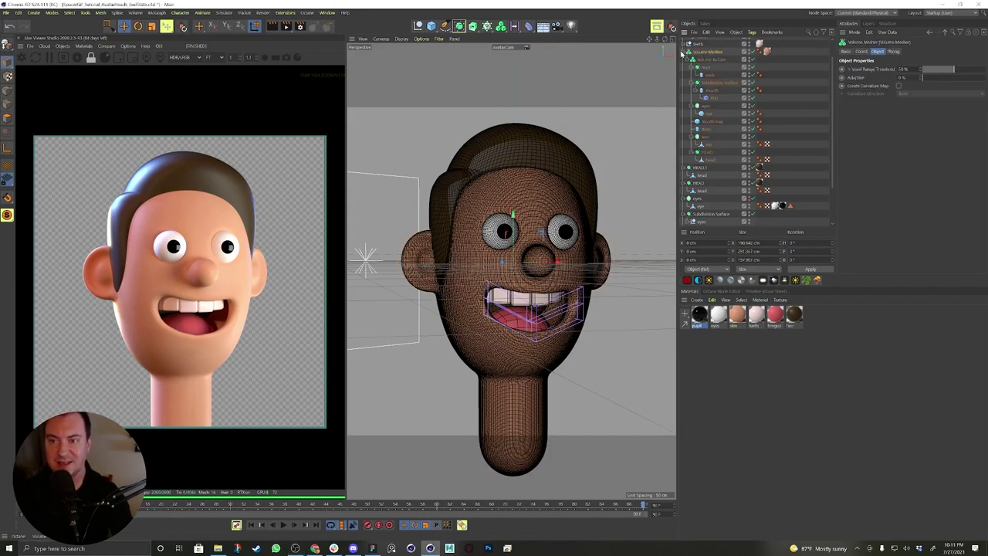
click(683, 52)
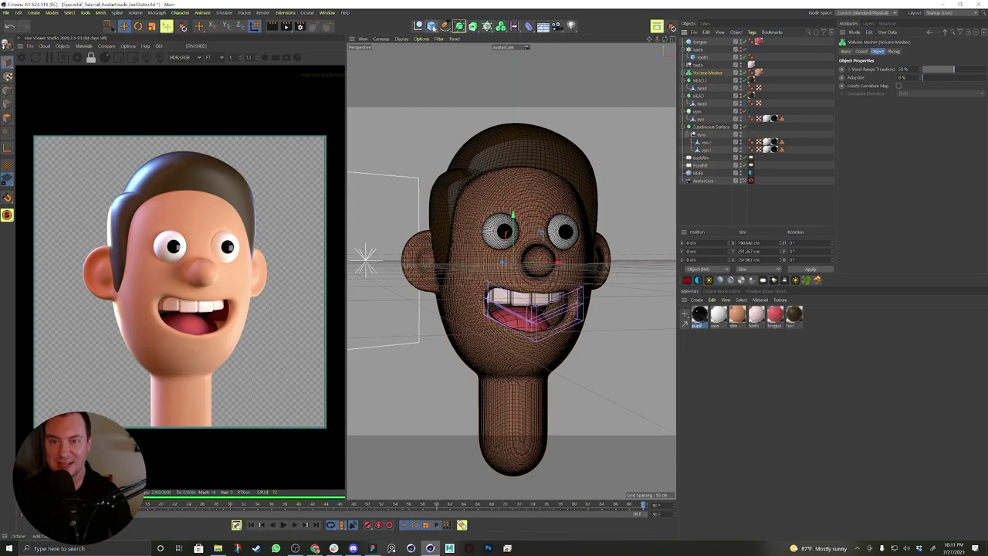
click(430, 27)
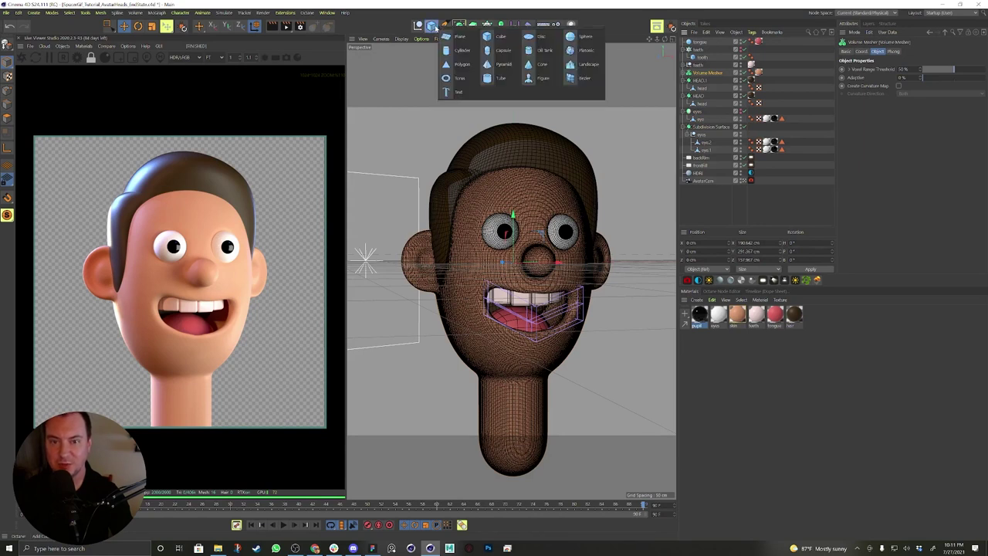
click(487, 51)
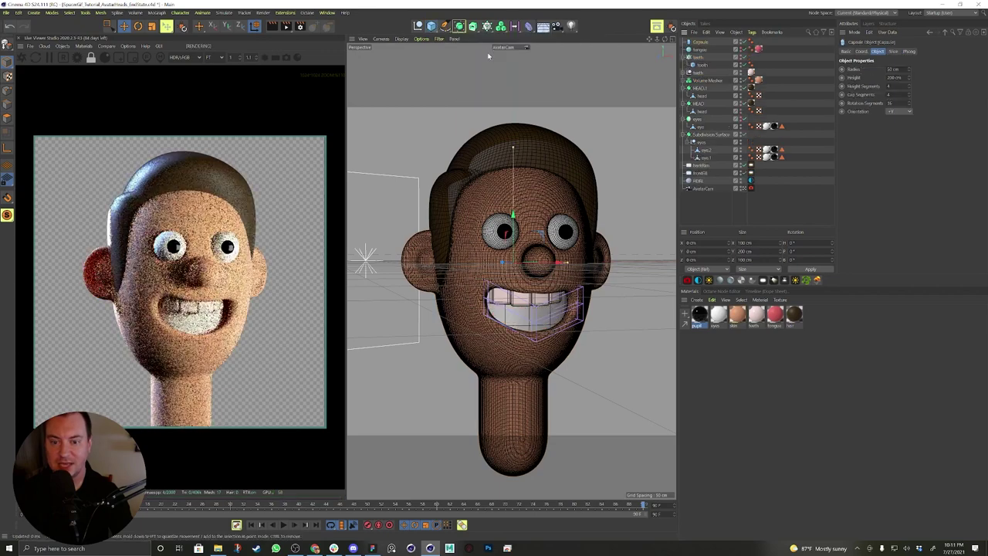
Rotate the capsule 90° to lie horizontally in front of the face and shrink it to an eyebrow about 40.5 cm long.
drag(528, 278, 564, 249)
key(r)
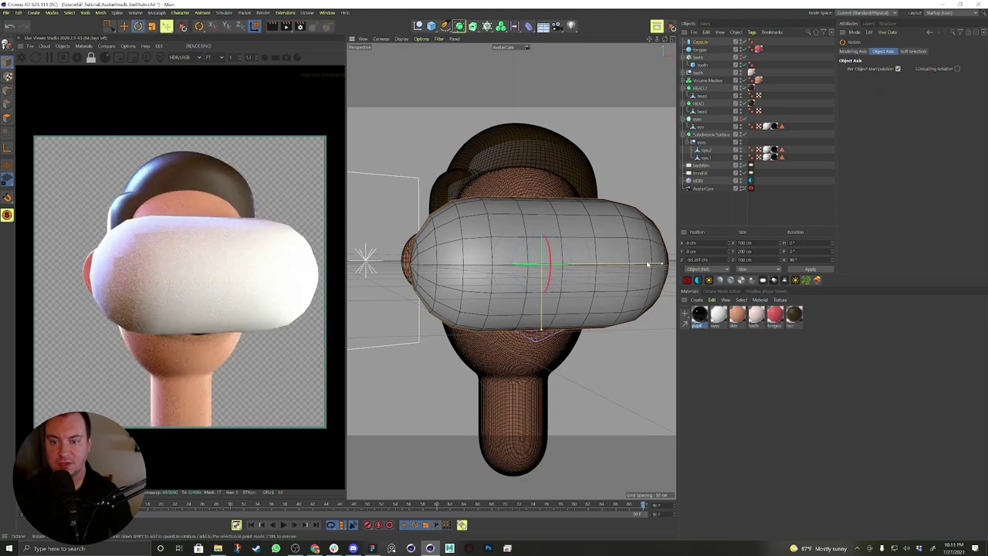
key(t)
drag(632, 289, 543, 286)
drag(620, 264, 611, 265)
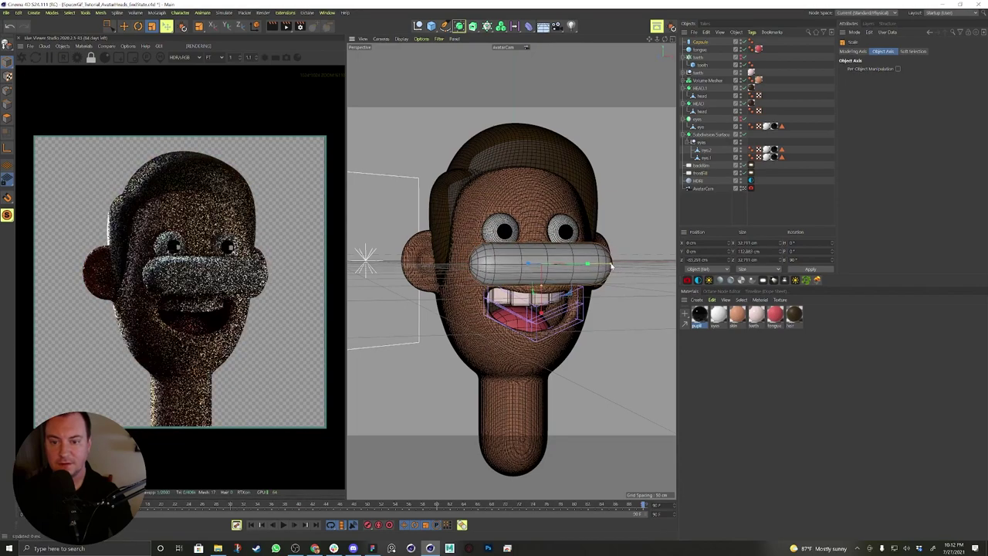
drag(650, 235, 515, 204)
key(e)
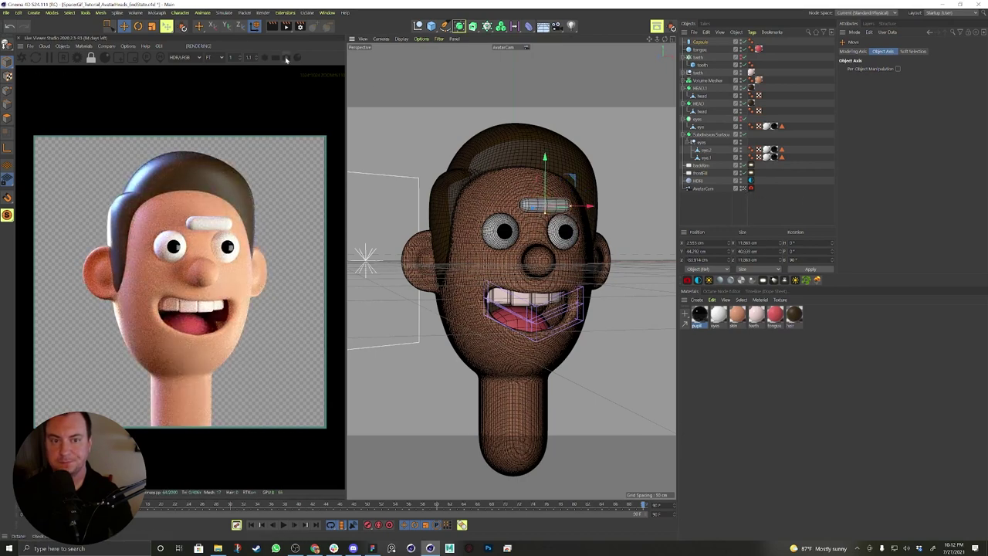
Leave the AvatarCam view and move the eyebrow capsule against the forehead above the eye on the side-parting side, at about X -26.6 cm, Y 50.2 cm.
click(743, 189)
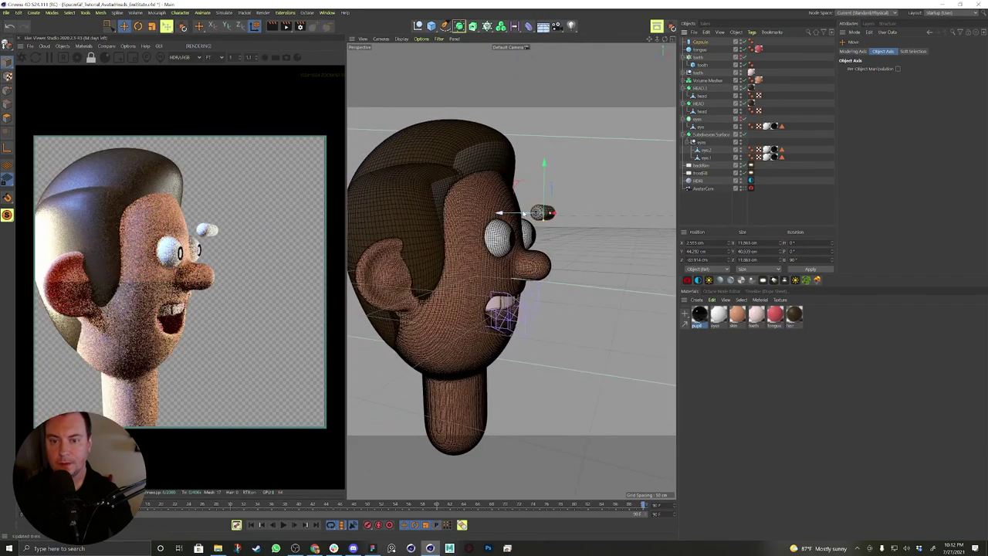
drag(517, 215, 494, 214)
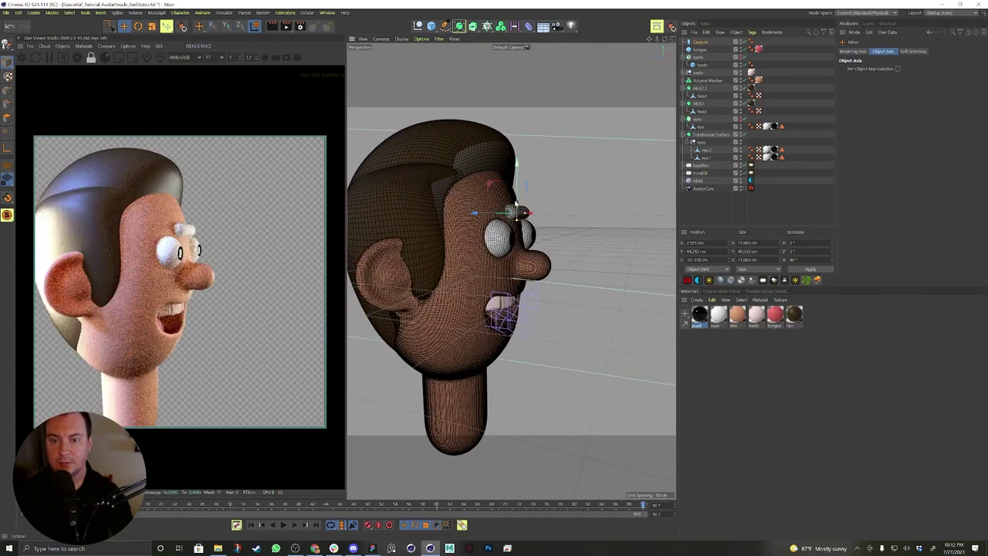
drag(516, 182, 516, 176)
alt+drag(509, 209, 478, 218)
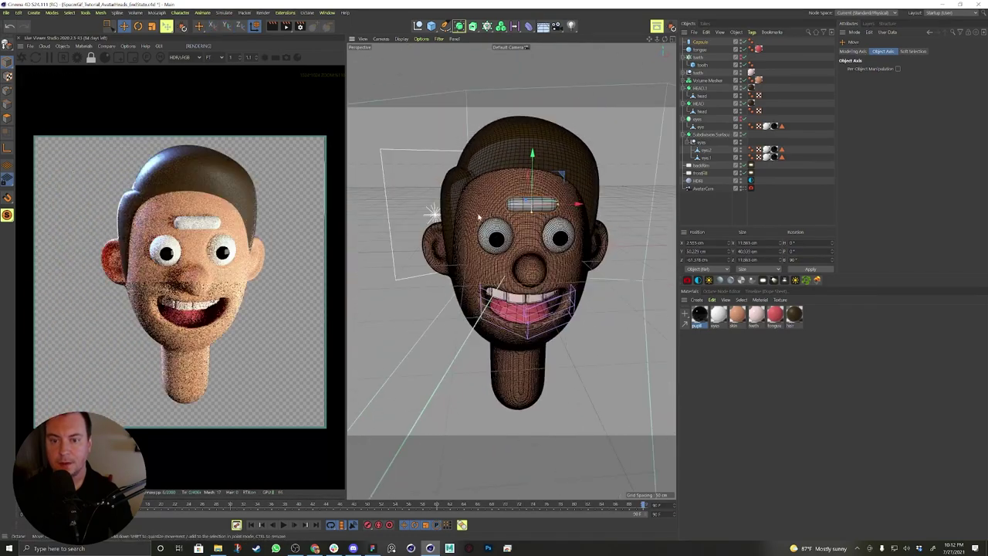
drag(568, 204, 591, 227)
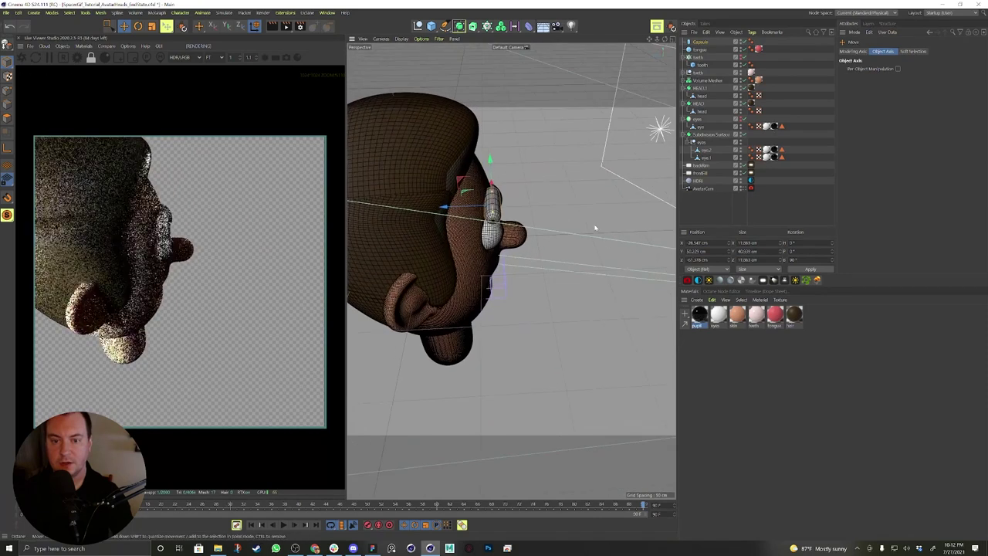
Rotate the eyebrow capsule to follow the forehead's curve and scale it down to about 35.3 cm long.
key(r)
drag(491, 224, 436, 168)
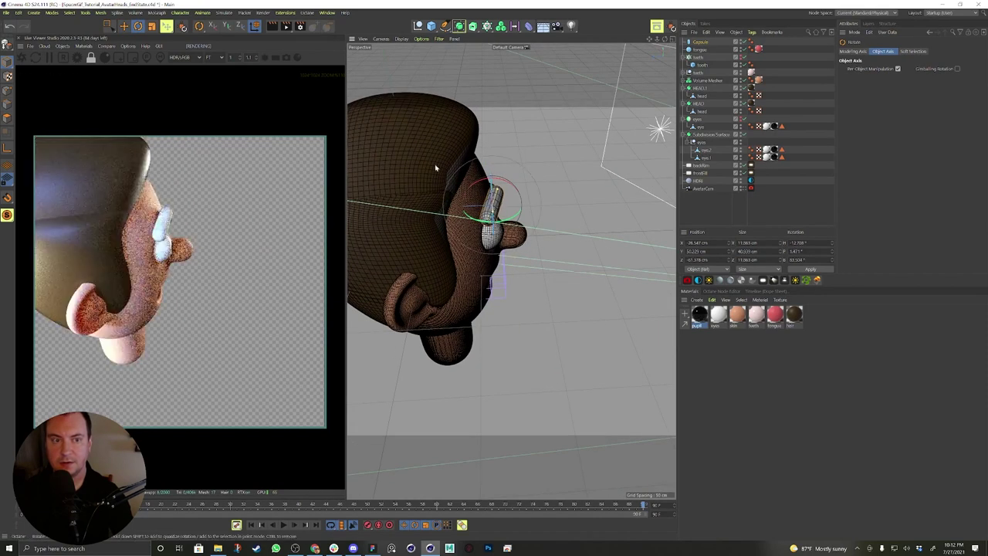
alt+drag(500, 190, 466, 207)
key(e)
key(r)
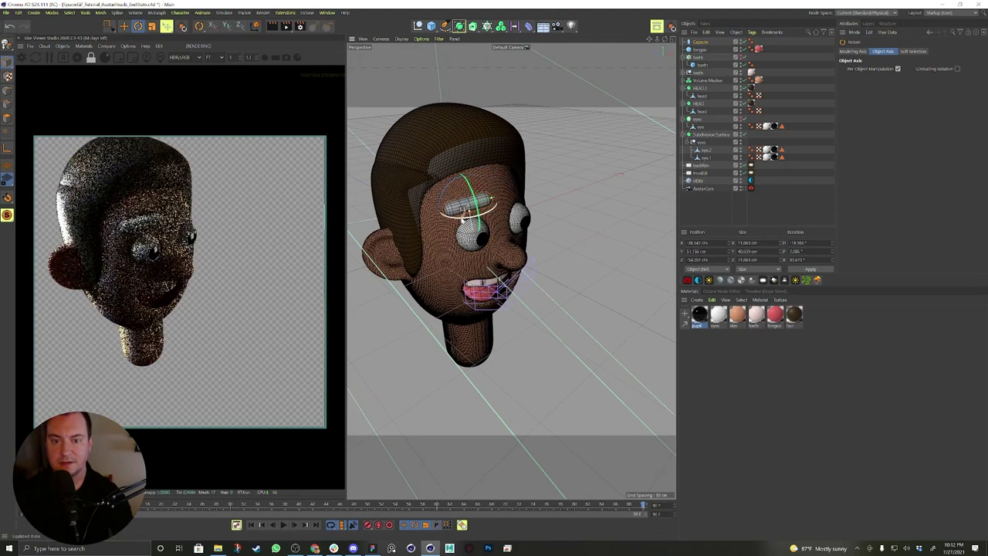
alt+drag(465, 219, 443, 207)
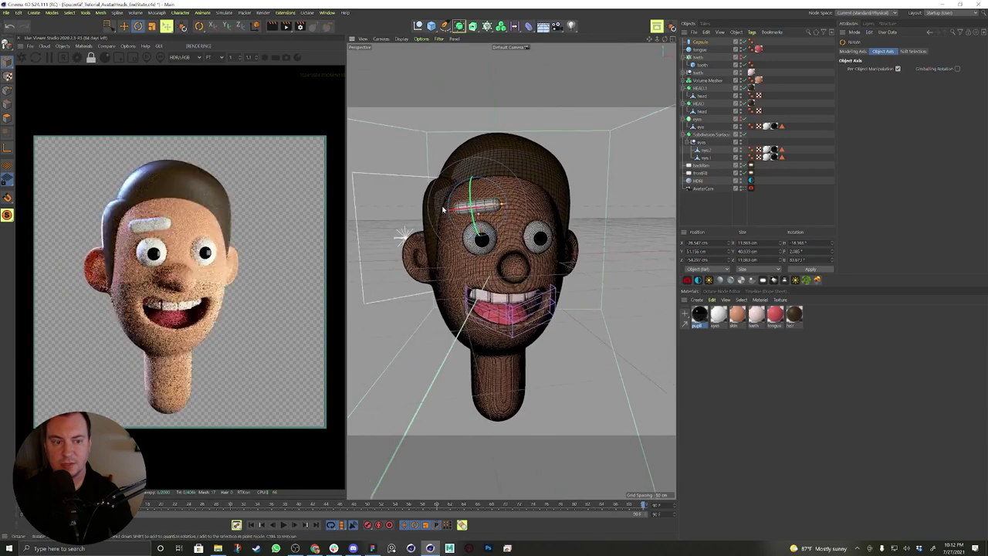
key(t)
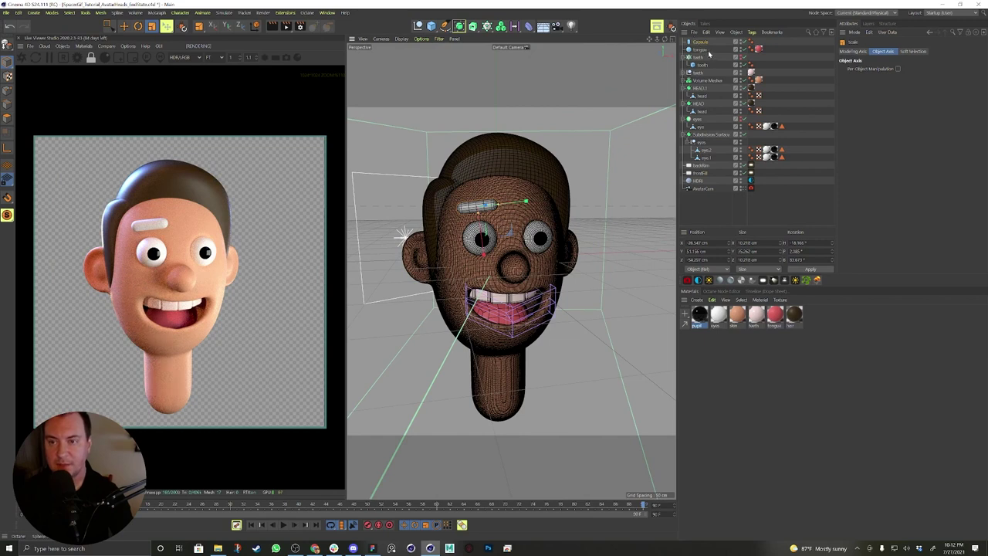
click(527, 27)
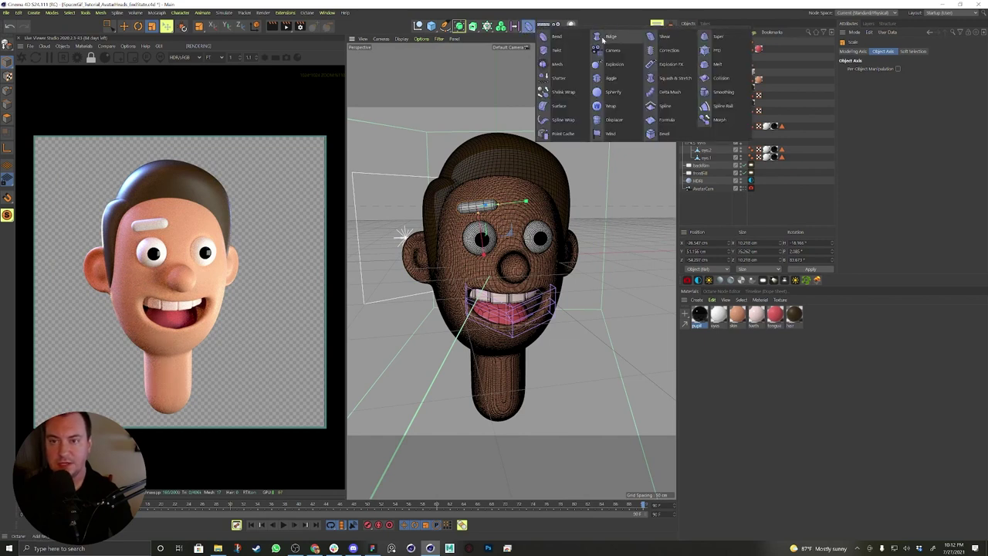
click(711, 51)
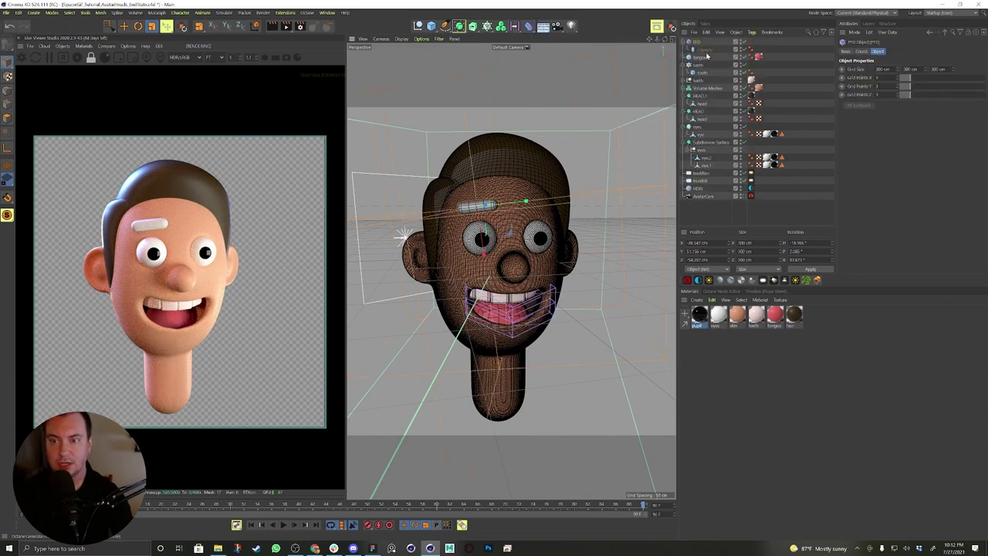
key(ctrl+z)
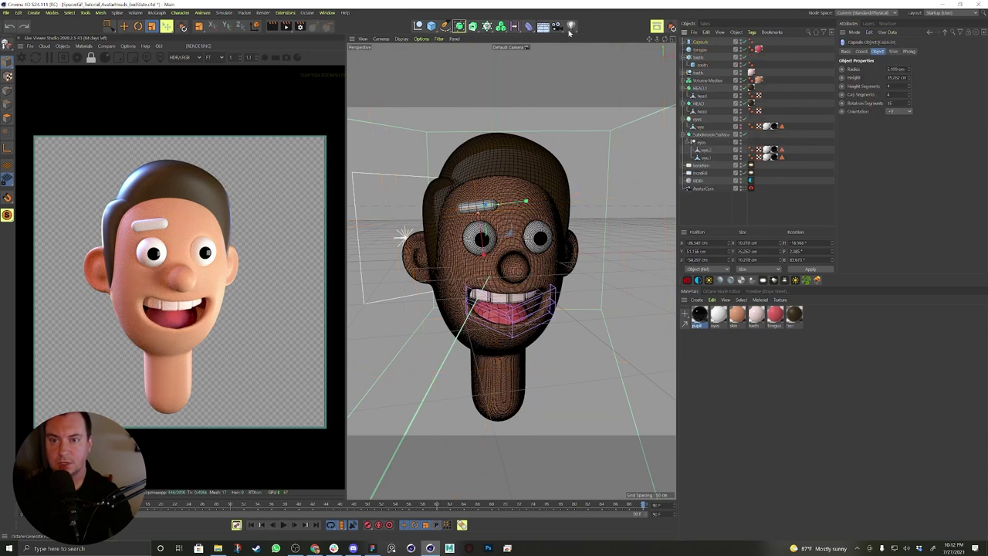
Add an FFD deformer fitted to the eyebrow capsule and nest it under the capsule.
click(528, 27)
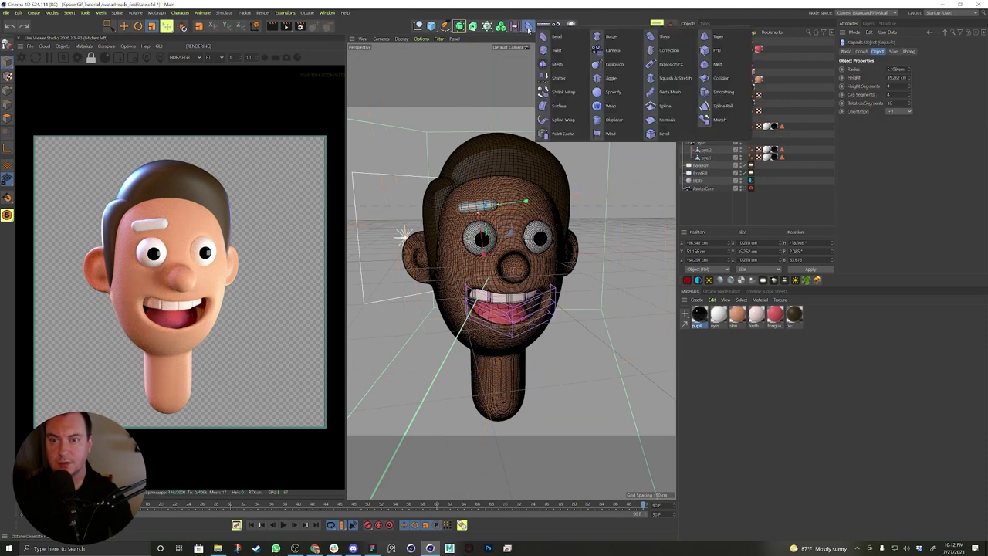
click(714, 51)
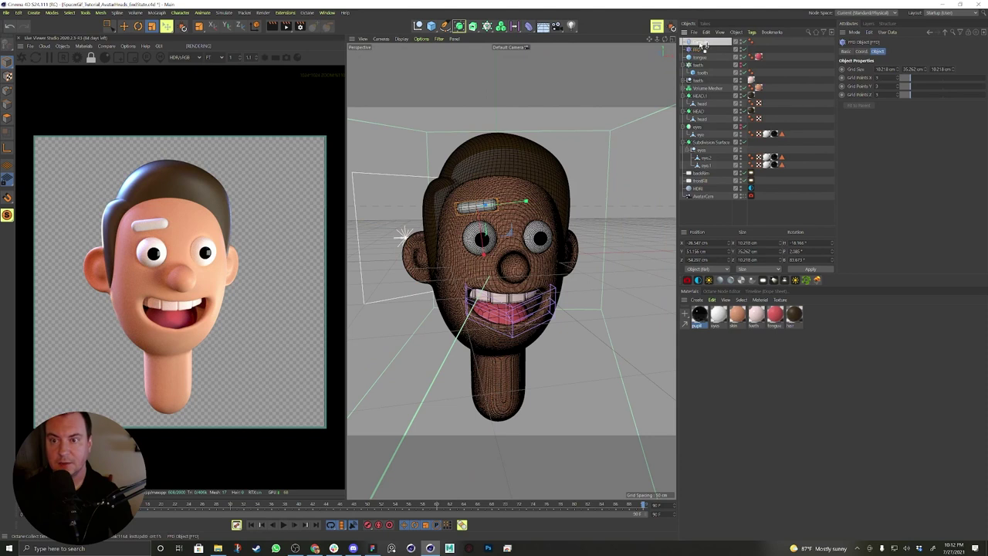
drag(701, 45, 699, 44)
click(700, 46)
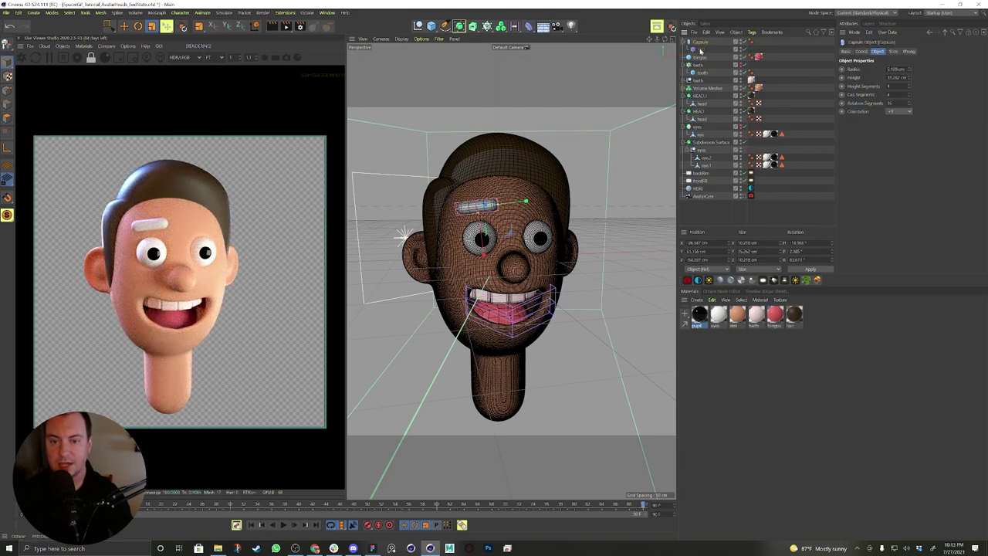
Raise the middle column of the FFD's control points to bend the eyebrow capsule into an arch.
click(700, 50)
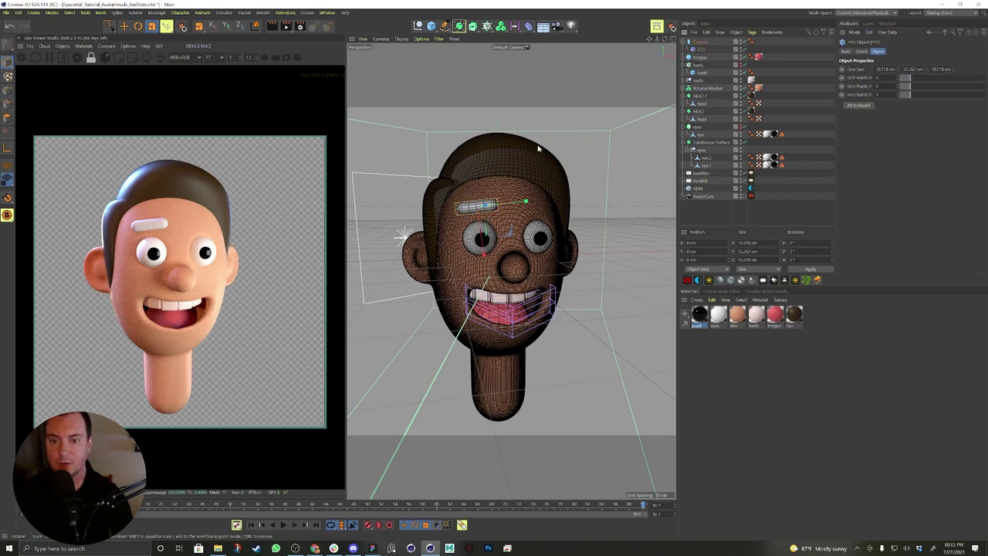
scroll(455, 208, up, 6)
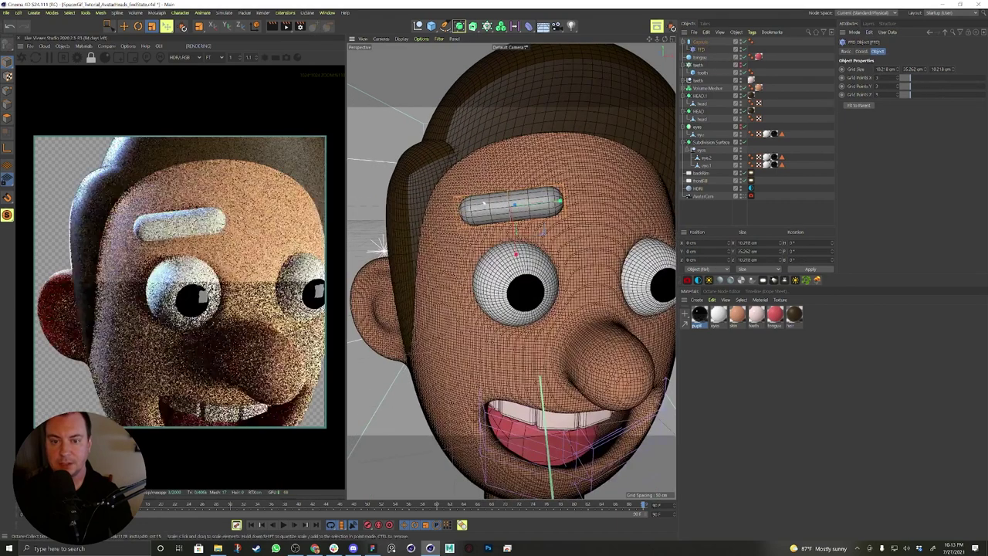
click(9, 91)
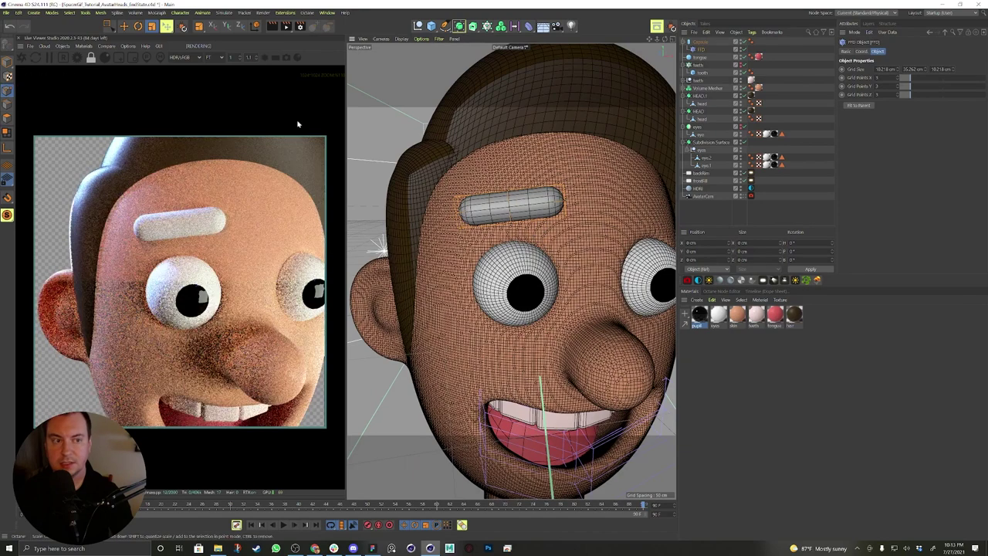
click(109, 25)
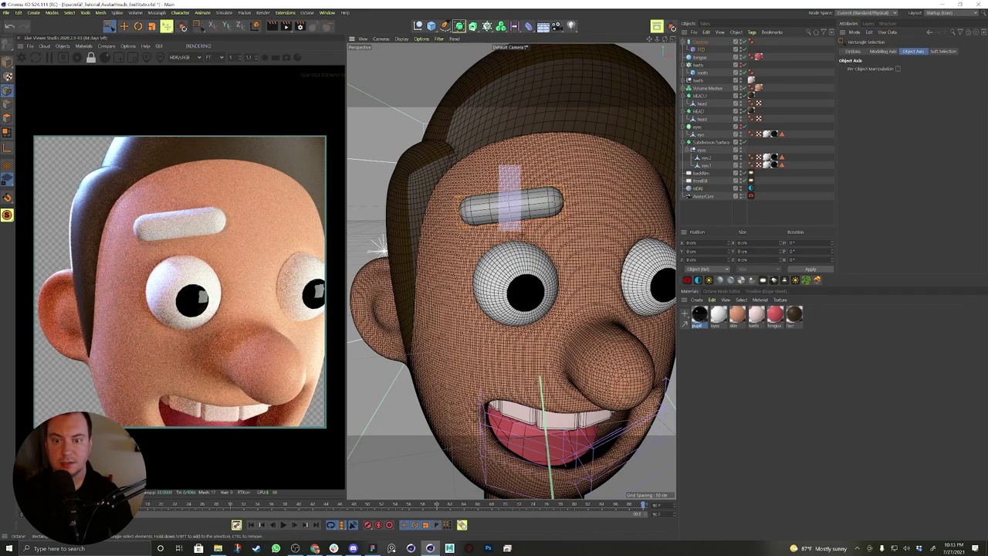
drag(497, 165, 511, 232)
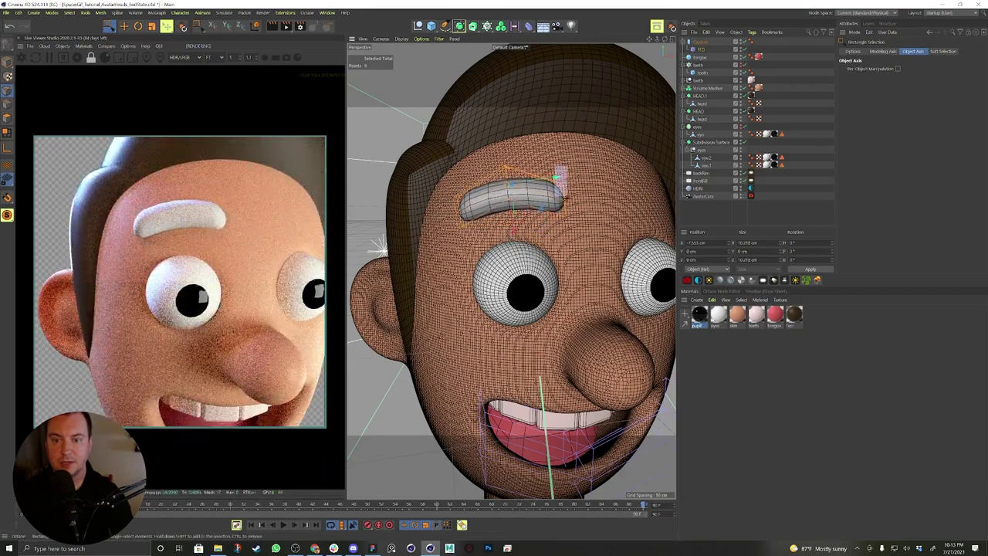
Select the FFD points at the eyebrow's end nearest the nose and rotate them to follow the arch.
drag(566, 193, 584, 242)
key(r)
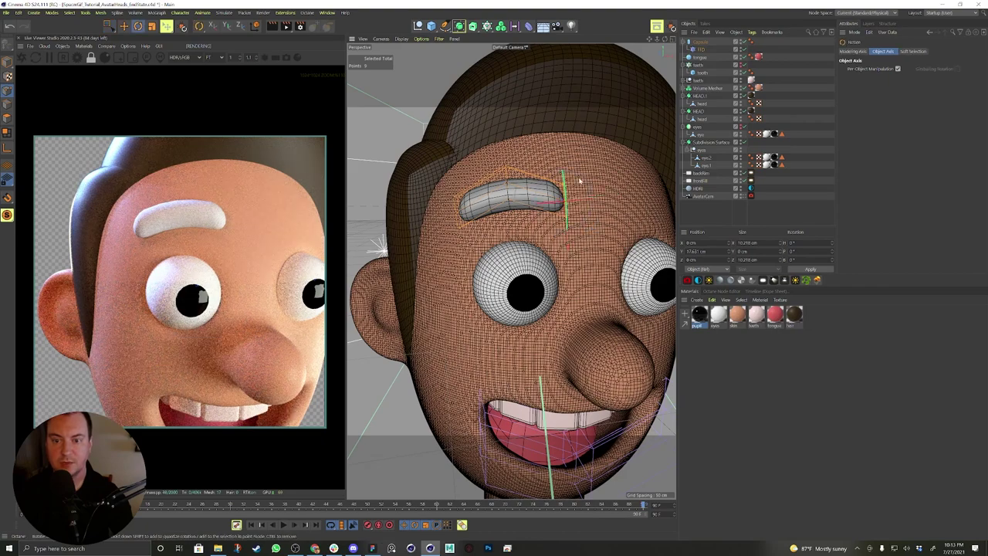
drag(581, 177, 585, 180)
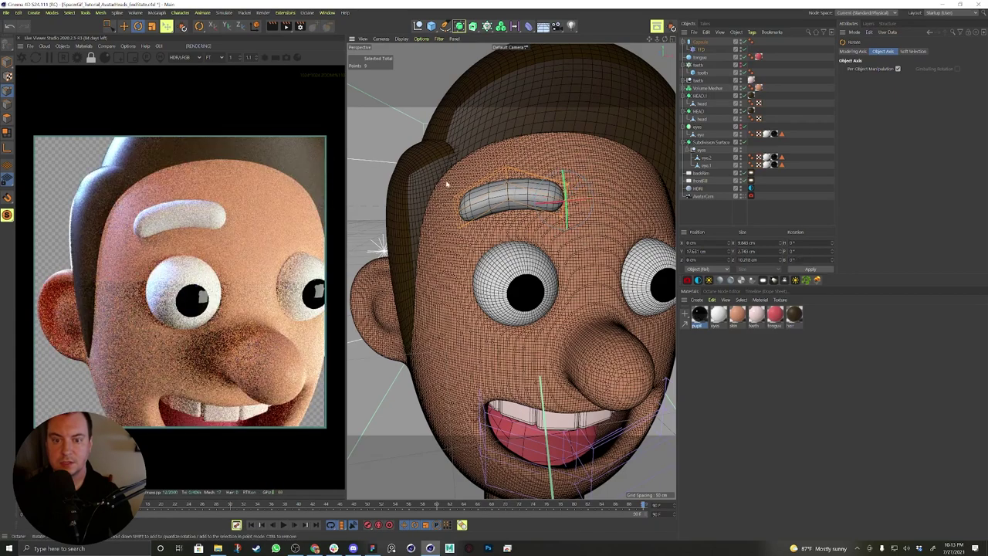
drag(458, 218, 492, 221)
Select the FFD points at the eyebrow's outer end and rotate them to follow the arch.
click(110, 28)
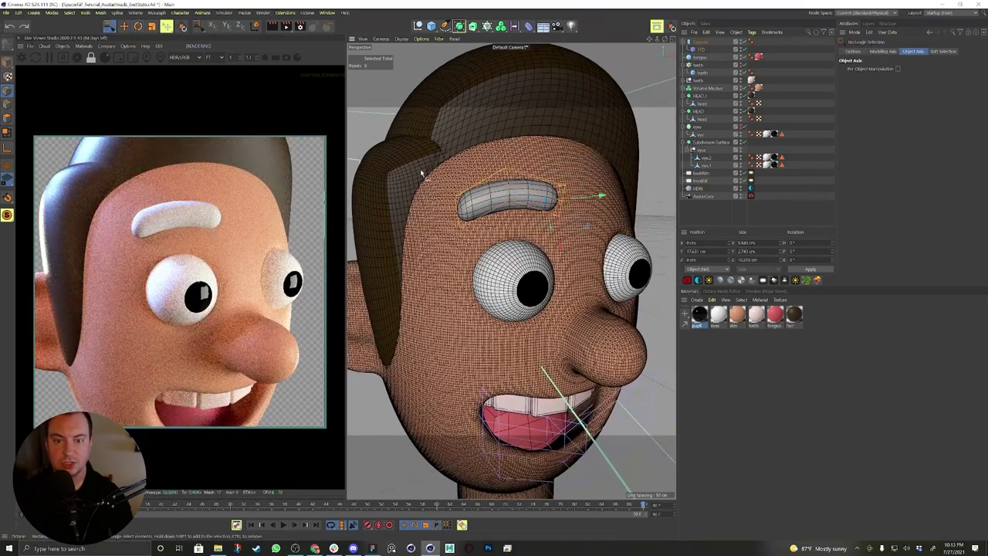
drag(421, 173, 481, 255)
key(r)
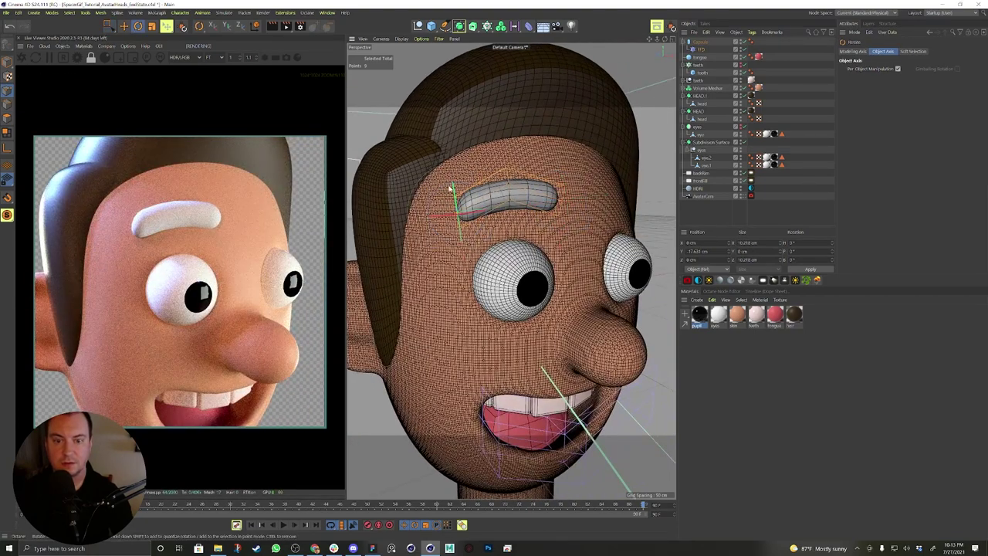
drag(444, 188, 437, 195)
key(e)
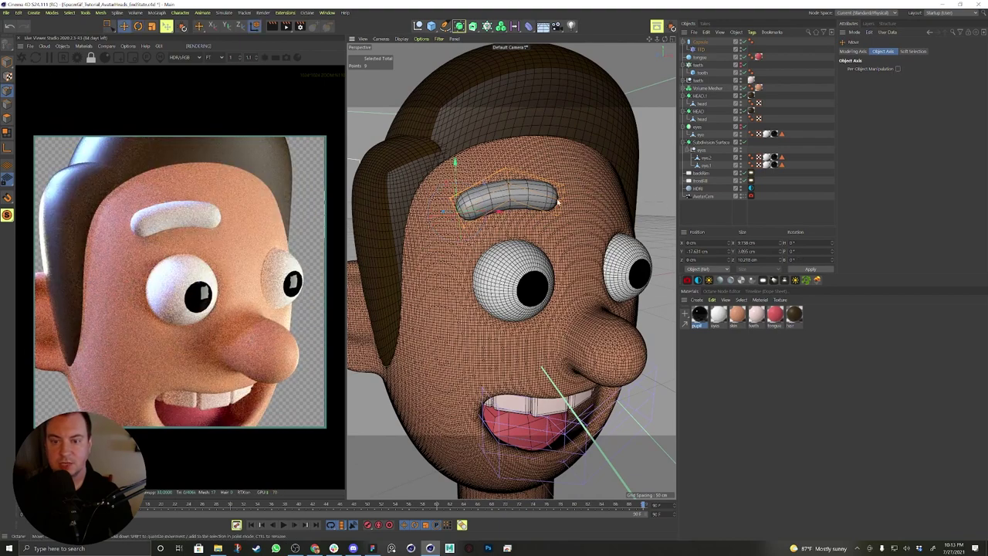
Push the whole eyebrow capsule back against the forehead to Z about -52.2 cm and turn its heading to about -22.1°.
click(9, 65)
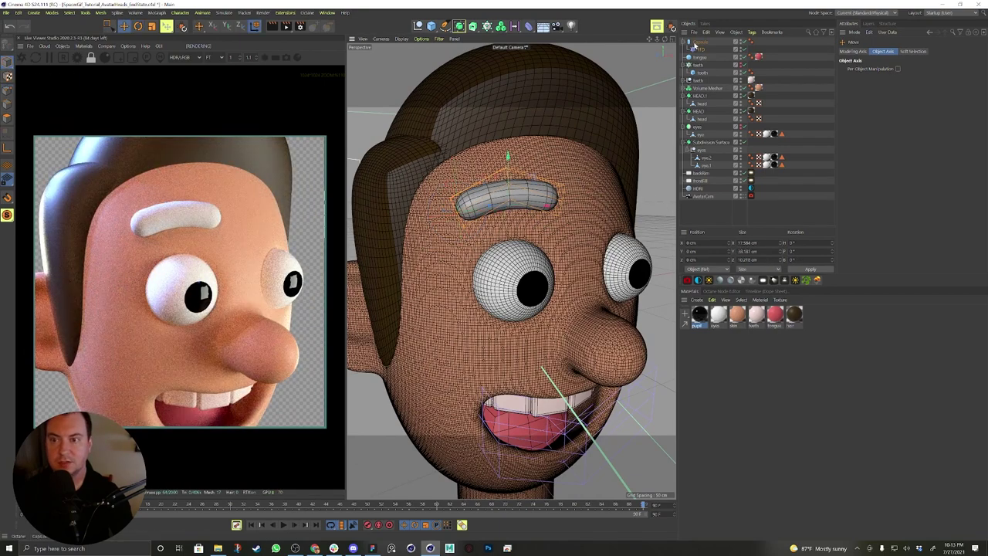
click(696, 42)
alt+drag(530, 158, 580, 198)
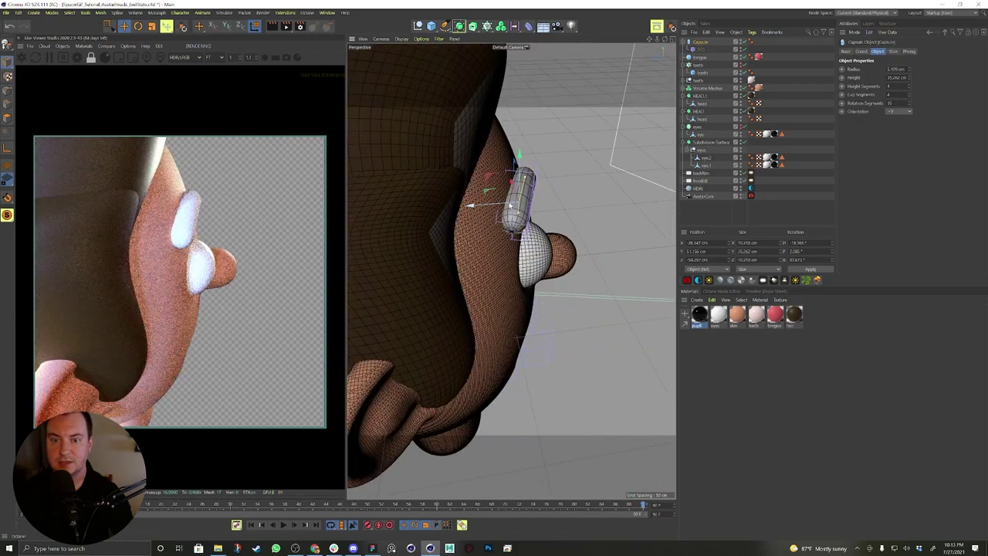
key(r)
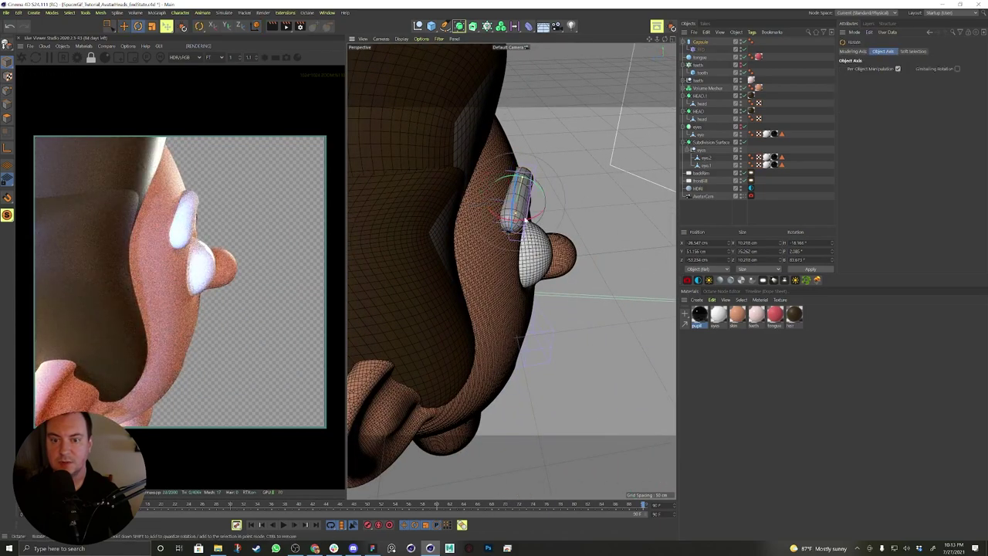
drag(525, 223, 514, 222)
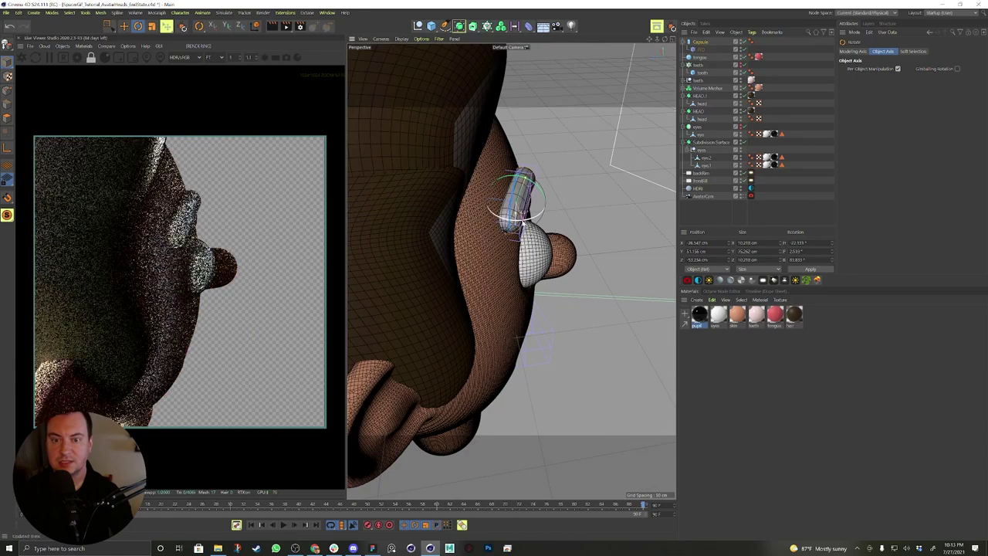
alt+drag(615, 211, 517, 224)
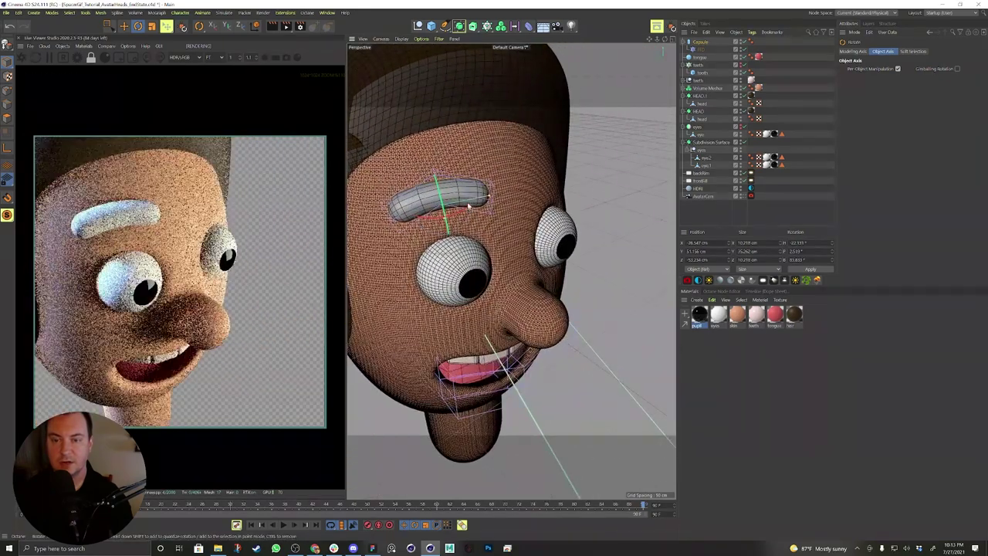
Add a Symmetry generator and nest the eyebrow capsule under it to mirror it above the other eye.
click(461, 27)
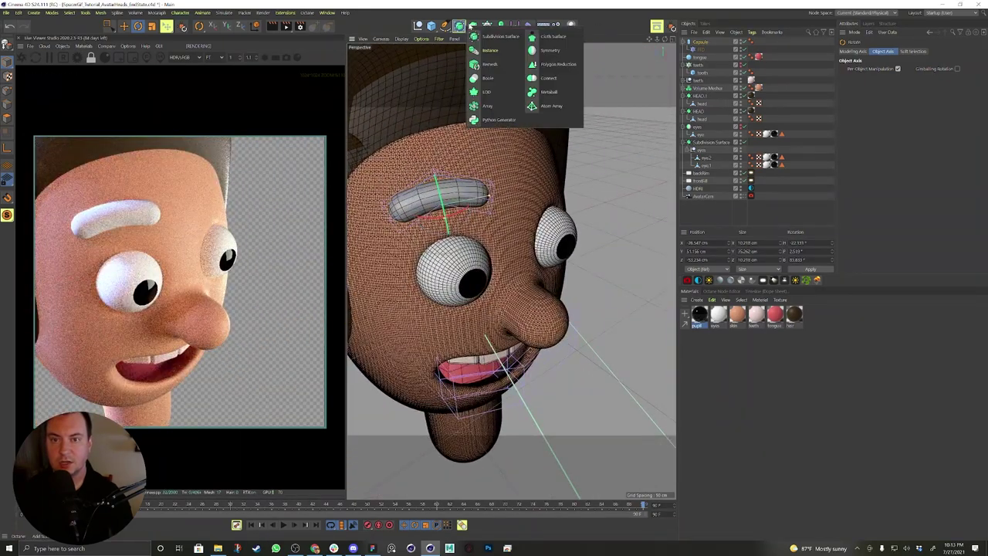
alt+click(550, 50)
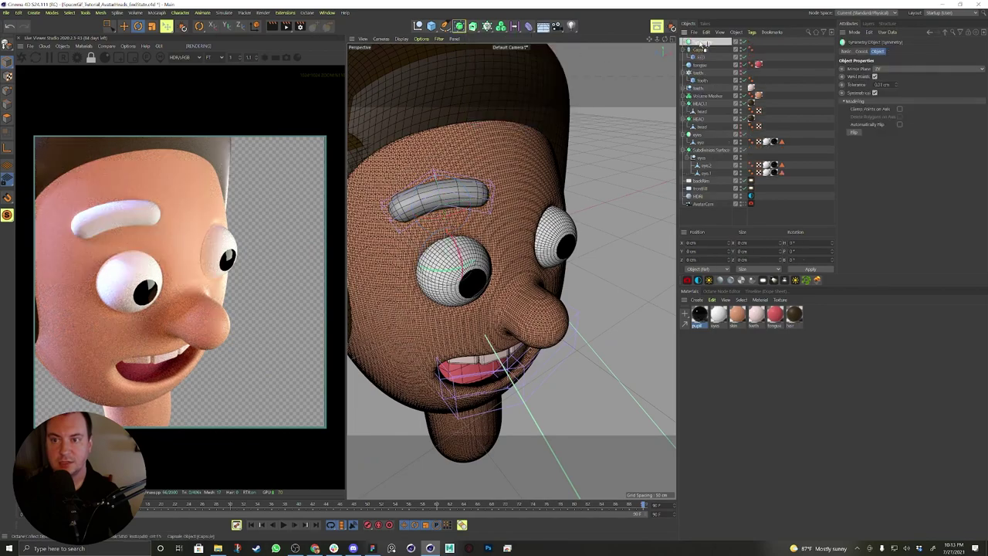
click(702, 49)
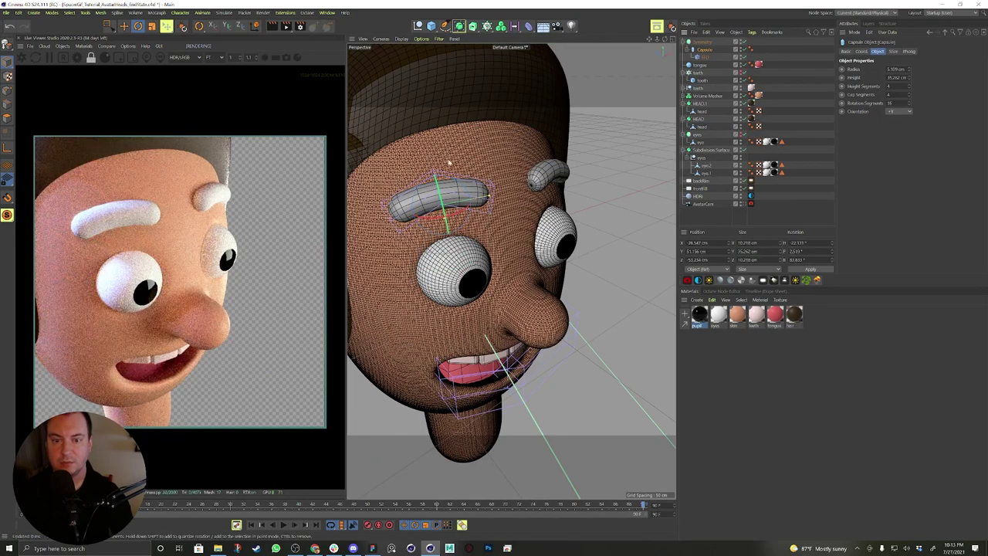
alt+drag(449, 162, 496, 223)
scroll(496, 223, down, 5)
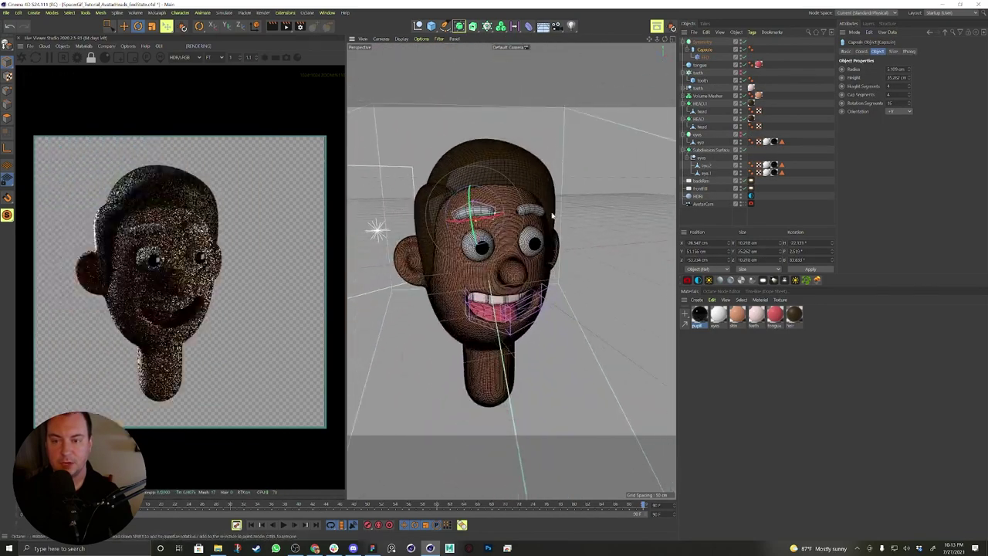
Return to the AvatarCam view and lower the Symmetry object holding both eyebrows to Y about -3.2 cm.
click(745, 204)
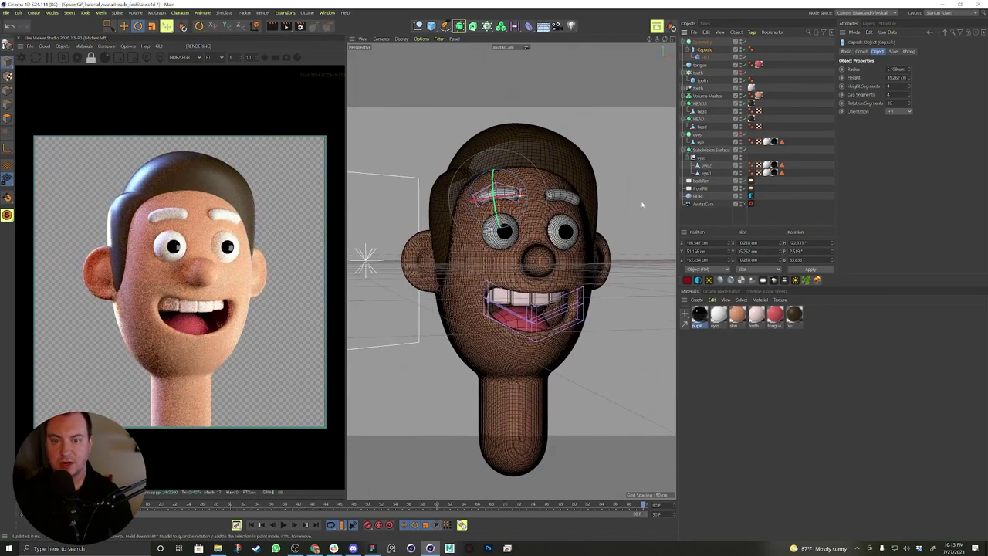
key(e)
click(701, 42)
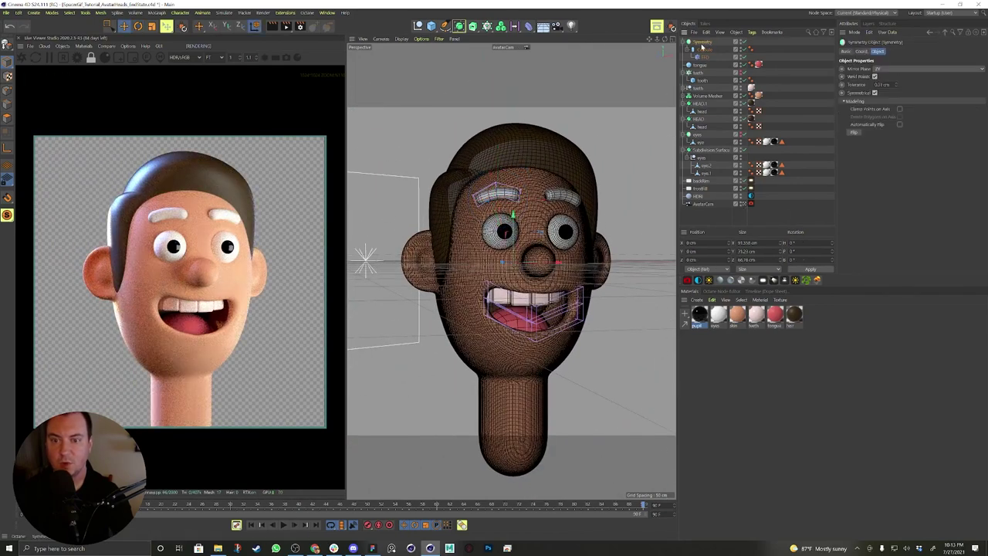
drag(513, 219, 515, 241)
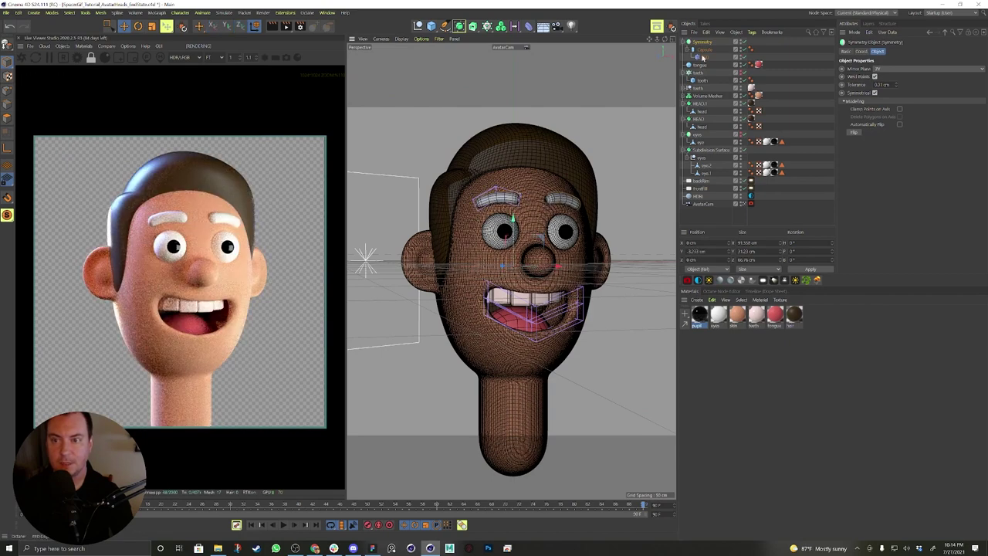
Tilt the eyebrow capsule to a bank of about 77.6° so both brows slope outward.
click(701, 50)
key(r)
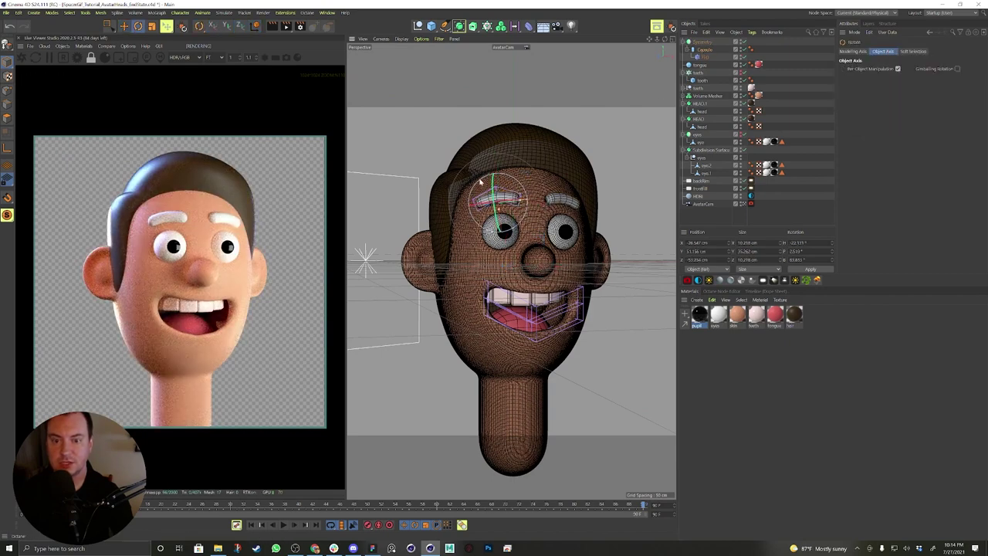
drag(476, 181, 478, 184)
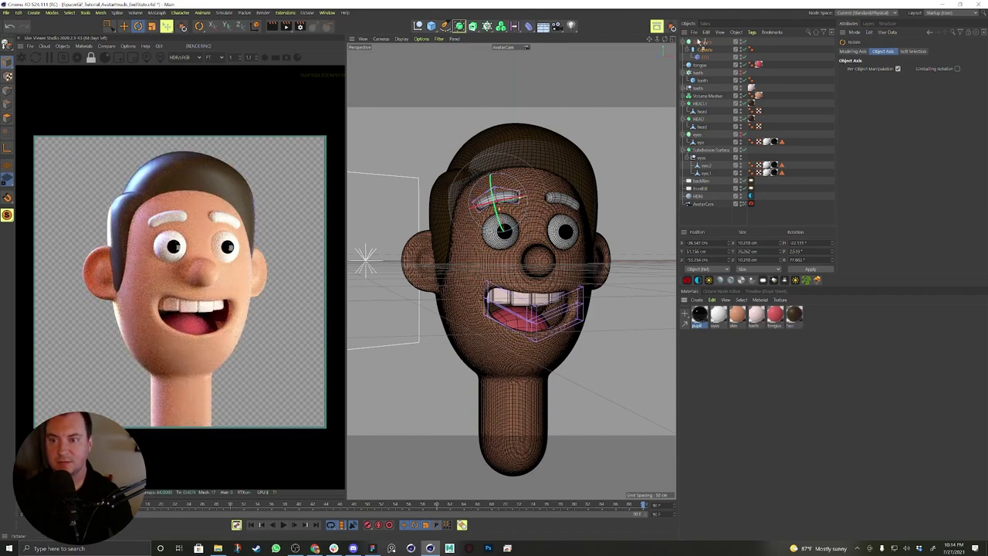
Apply the hair material to the eyebrows' Symmetry object and fine-tune the capsule's bank to about 78.4°.
drag(705, 44, 703, 41)
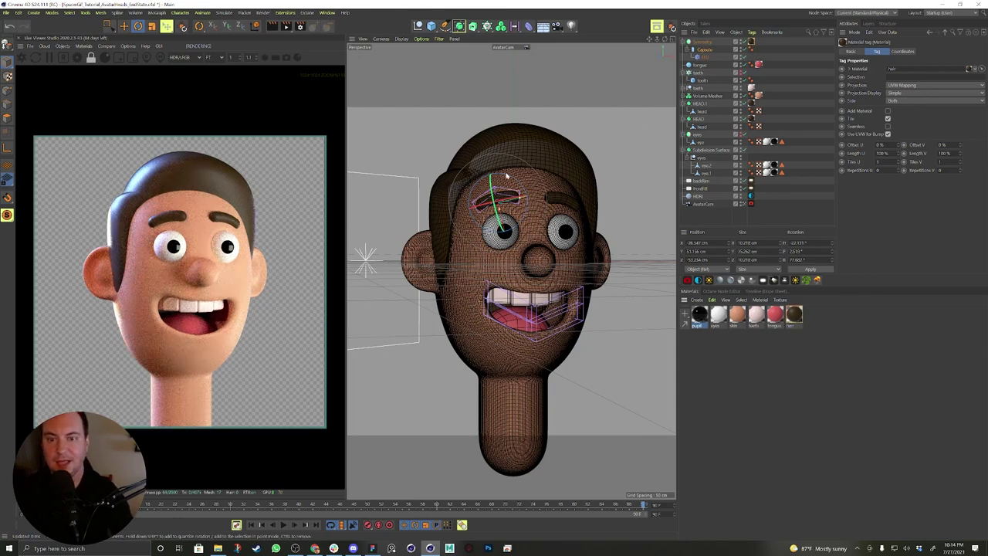
key(r)
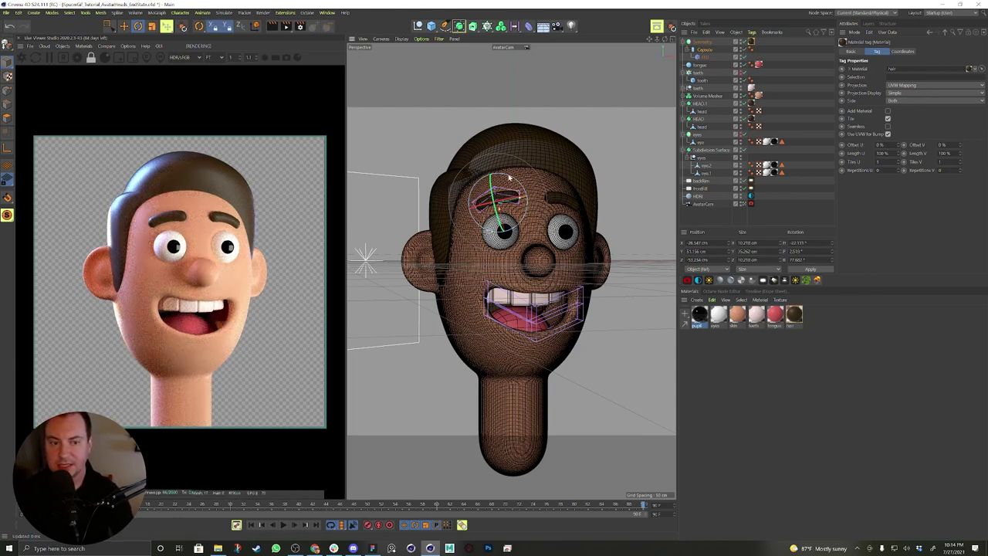
mouse_move(509, 178)
mouse_down()
mouse_move(520, 188)
mouse_move(515, 179)
mouse_up()
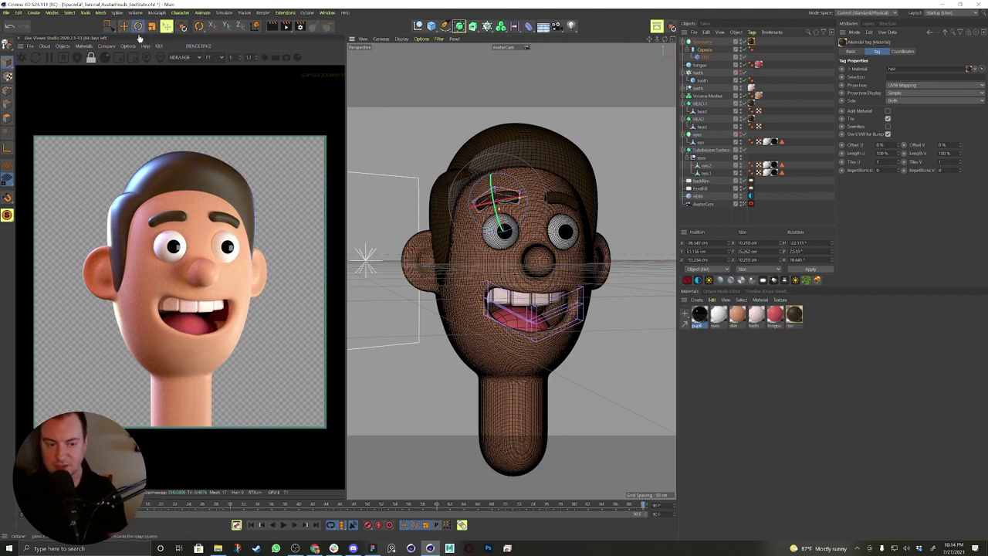
click(138, 29)
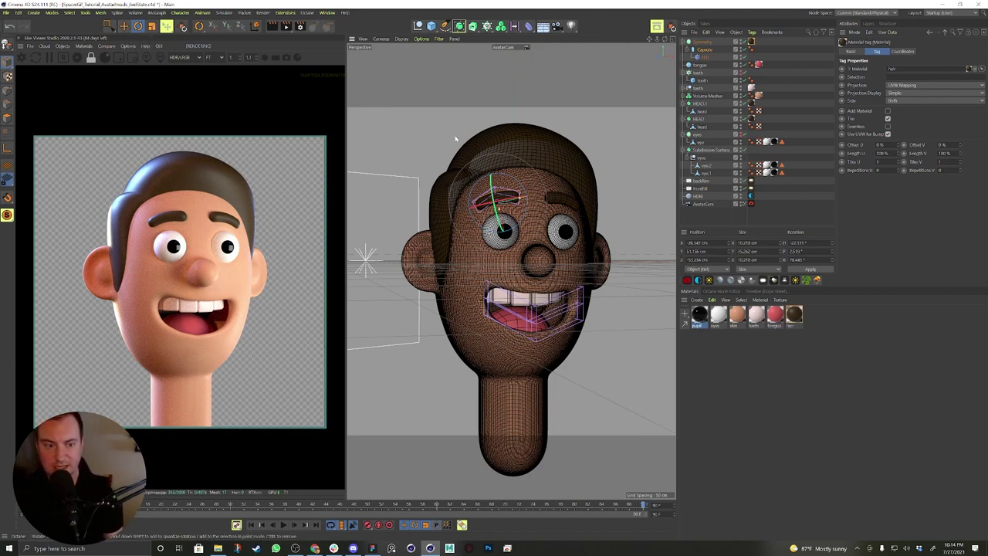